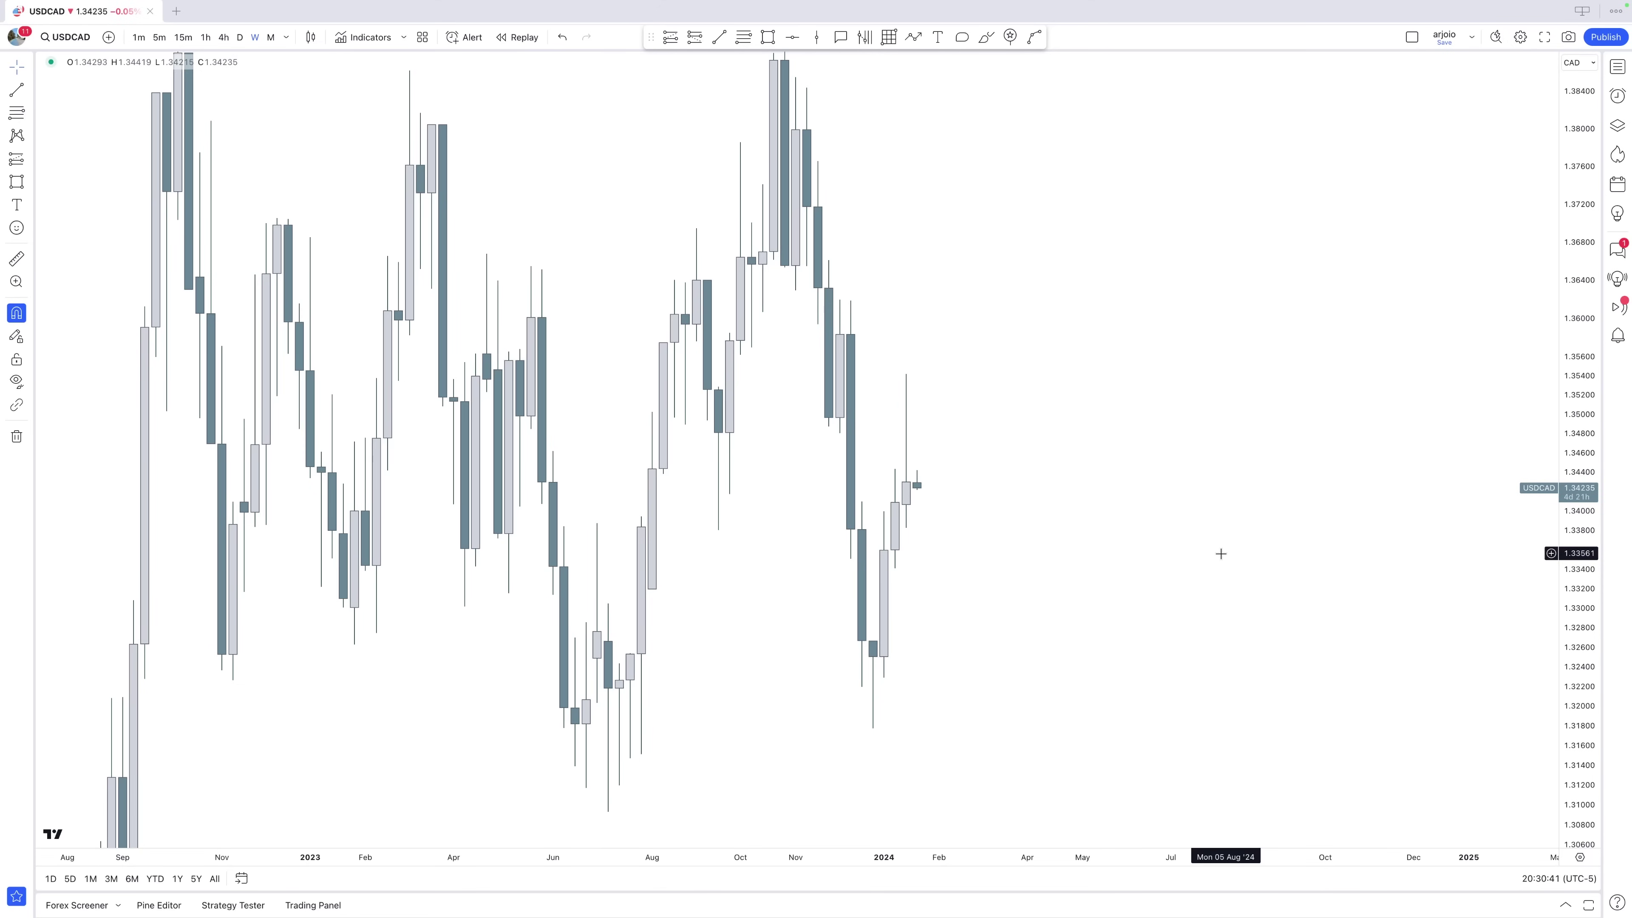
# Mark the gap between 1.34802 and 1.34096 from 4 December 2023 with a rectangle, extend it to early January 2024, and delete it.
pyautogui.scroll(2, 1221, 554)
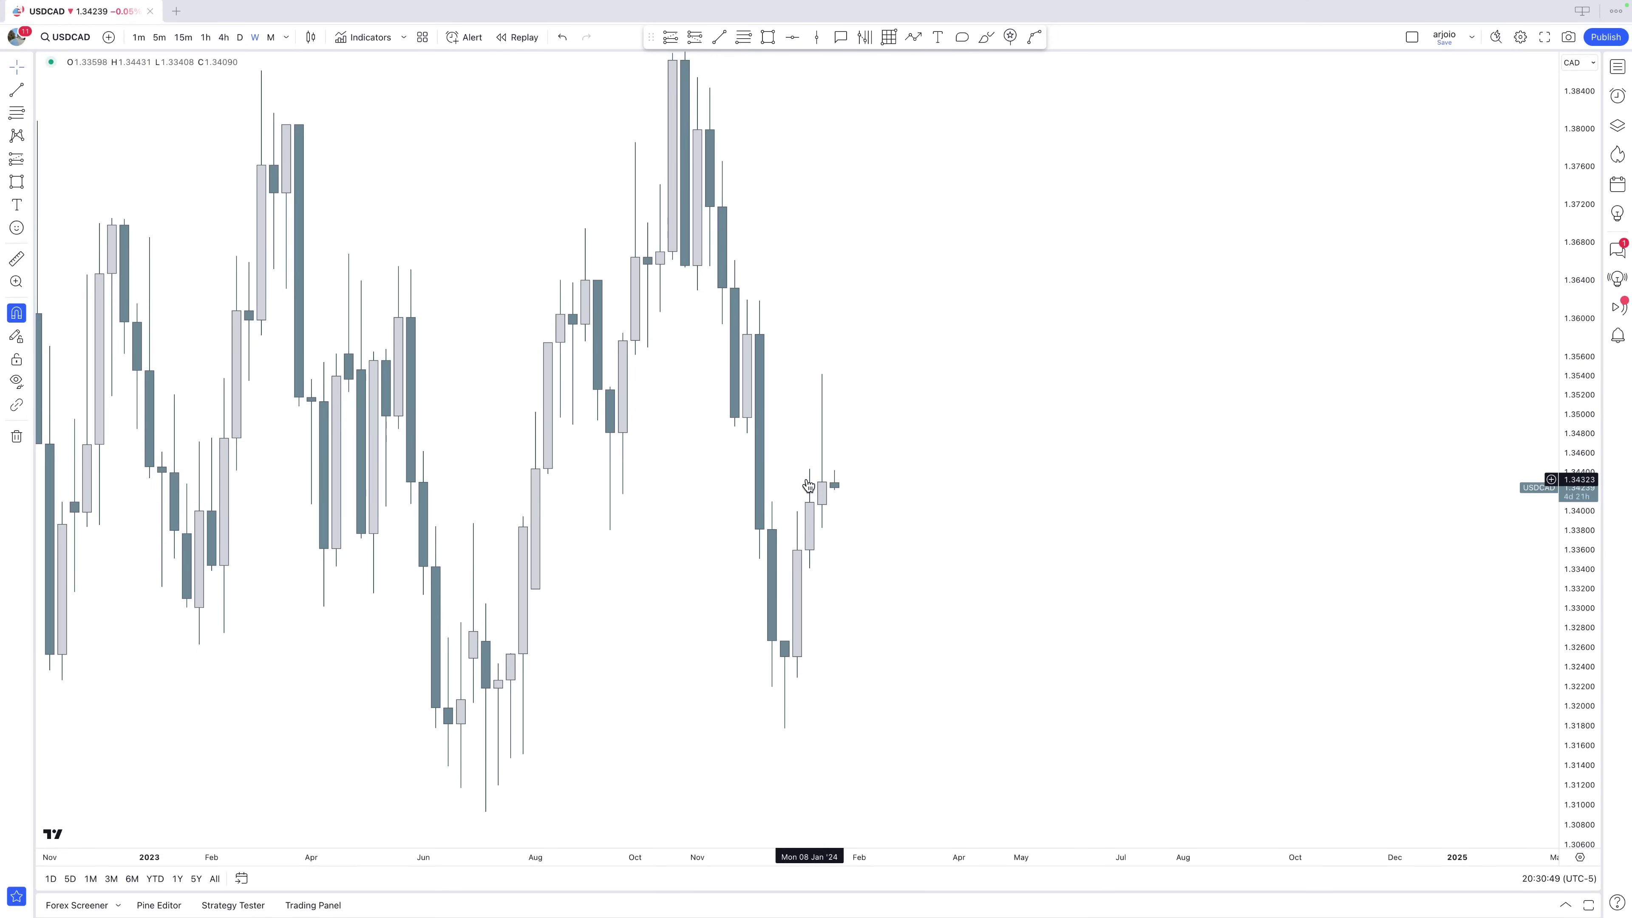
pyautogui.click(768, 36)
pyautogui.moveTo(747, 433); pyautogui.dragTo(772, 500)
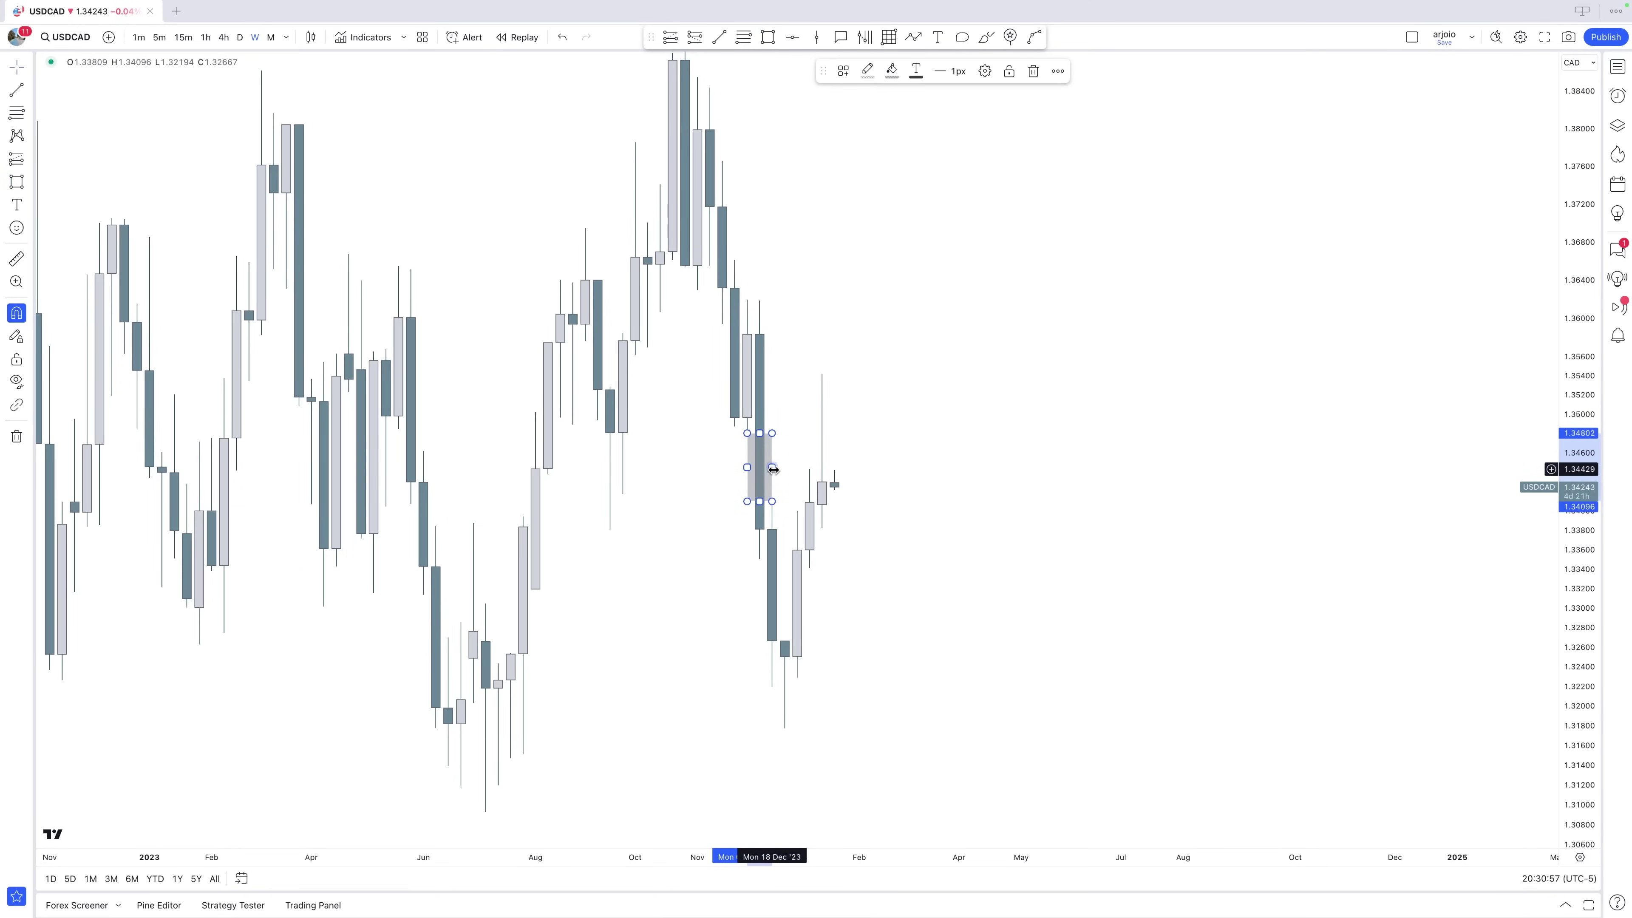
pyautogui.moveTo(773, 469); pyautogui.dragTo(803, 469)
pyautogui.hscroll(-2, 803, 469)
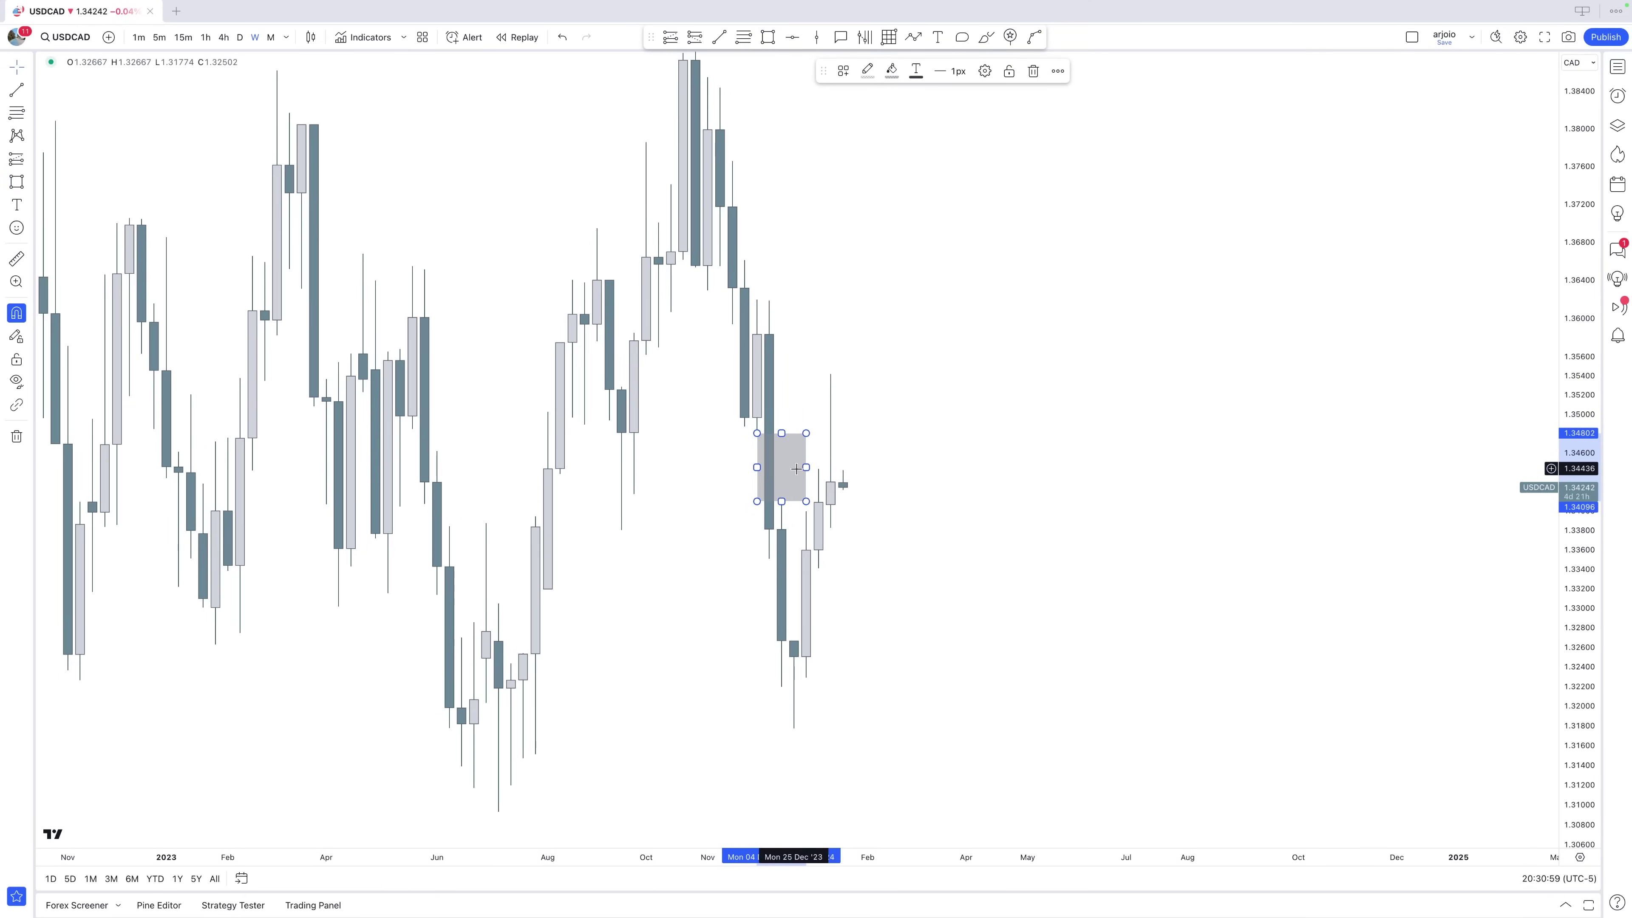
pyautogui.press('Delete')
# Draw a short horizontal trend line at the low of the 4 December 2023 weekly candle, 1.34802.
pyautogui.click(720, 37)
pyautogui.click(756, 432)
pyautogui.click(818, 436)
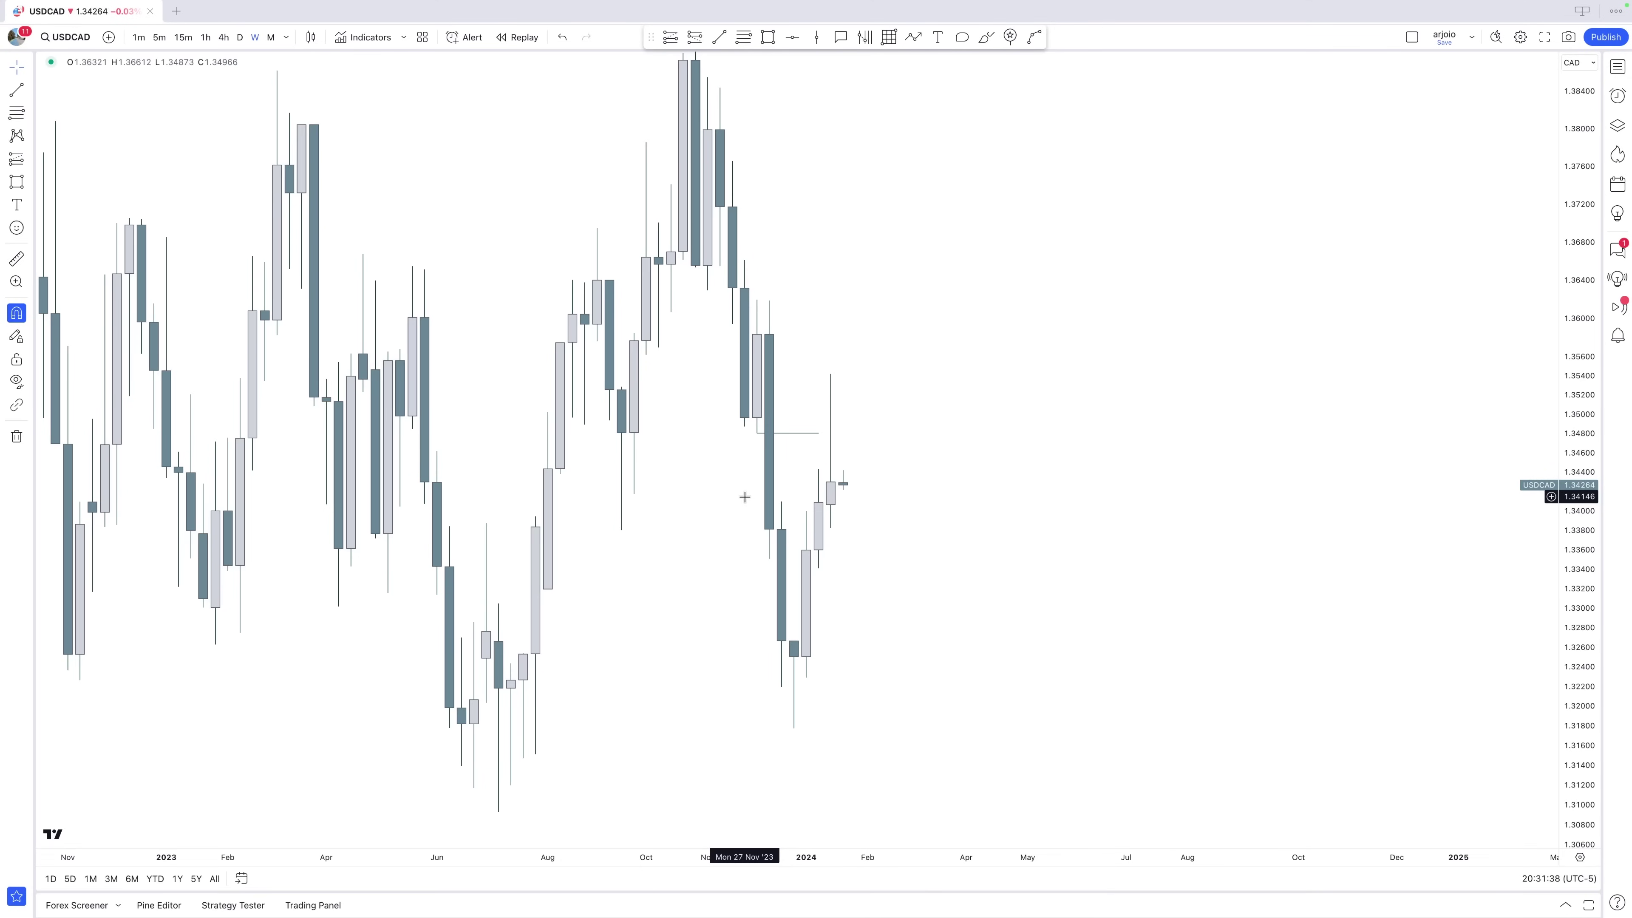
# Box the gap directly below the 4 December 2023 candle's low with a small rectangle and remove it again.
pyautogui.scroll(1, 771, 463)
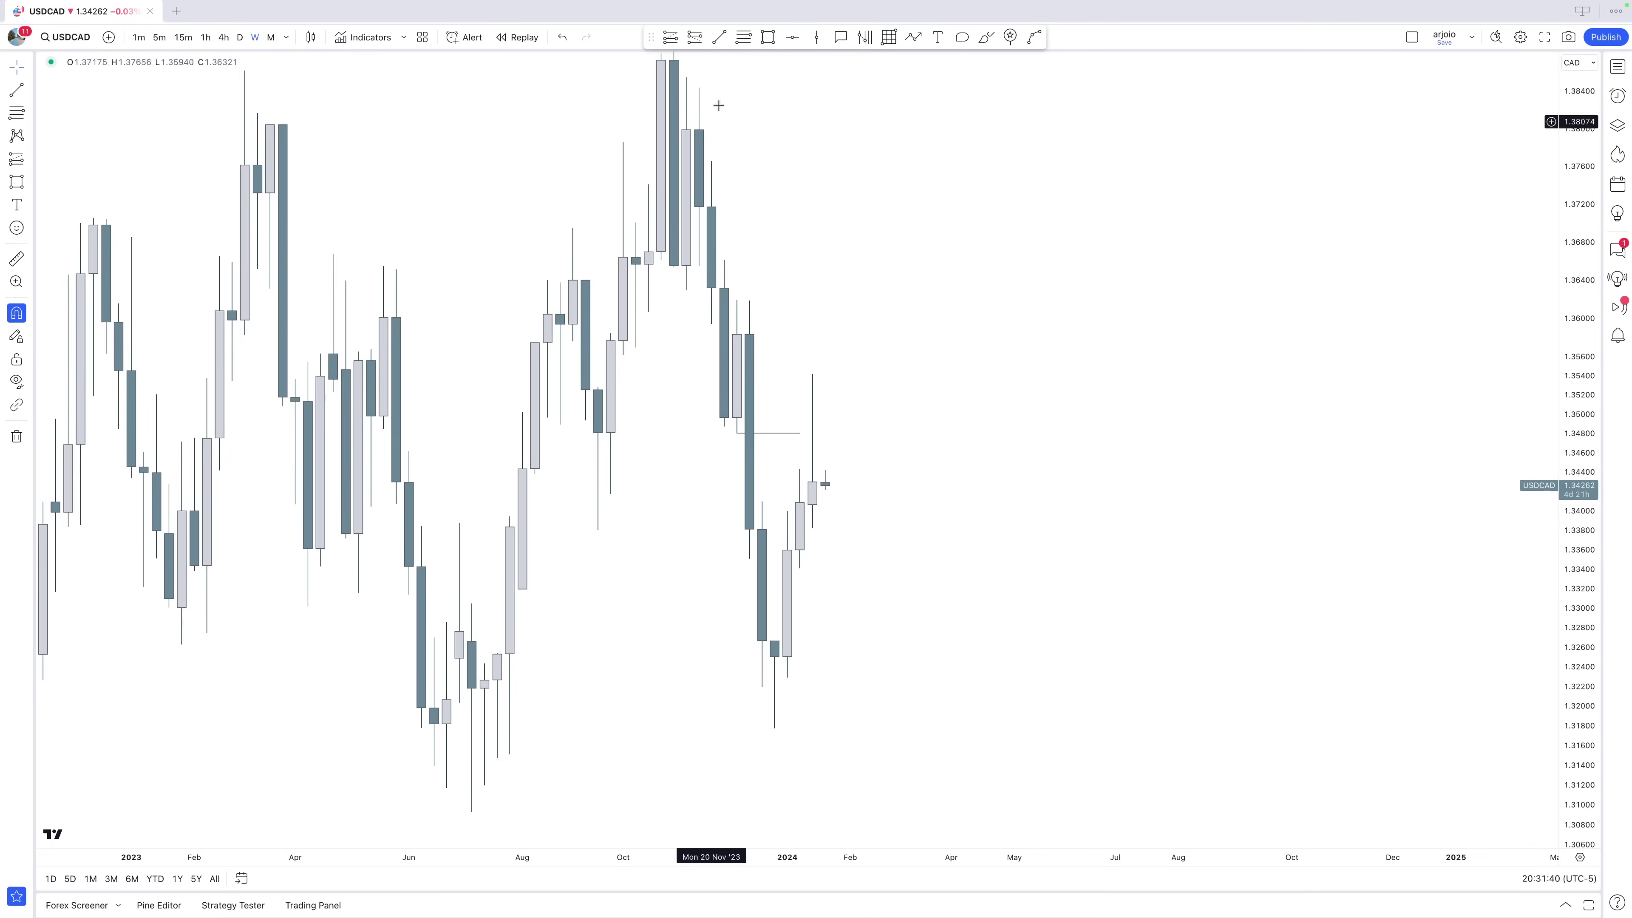
pyautogui.moveTo(737, 433); pyautogui.dragTo(762, 502)
pyautogui.press('Delete')
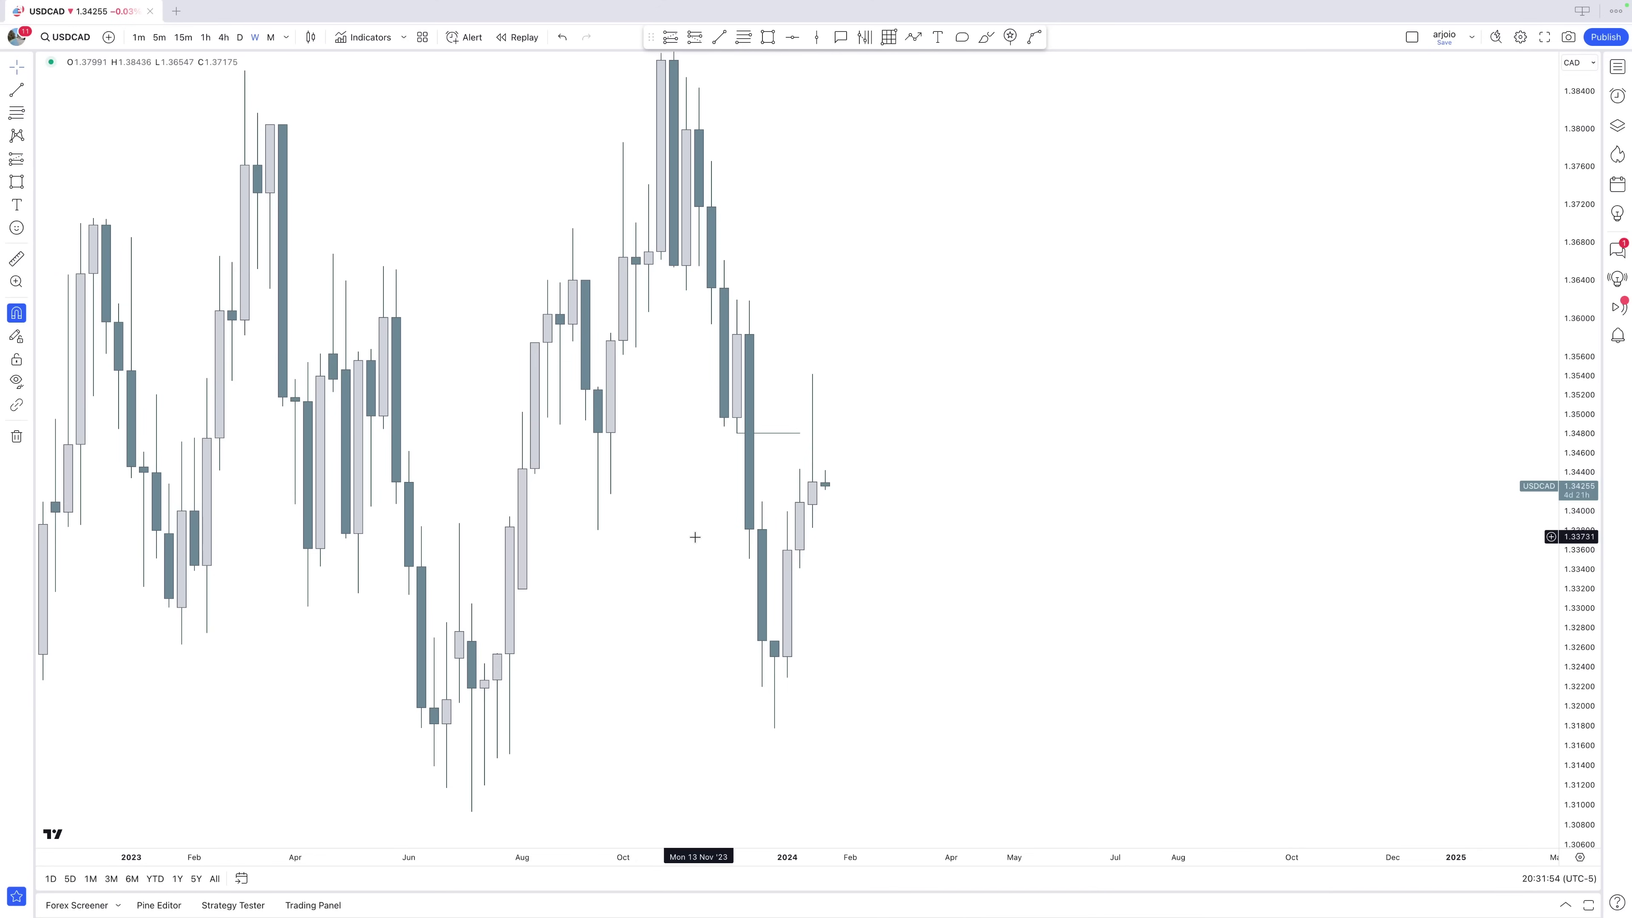
# Frame the range from 1.36948 to 1.33799 with a rectangle from 4 September to 20 November 2023, and delete it.
pyautogui.hscroll(-3, 1118, 331)
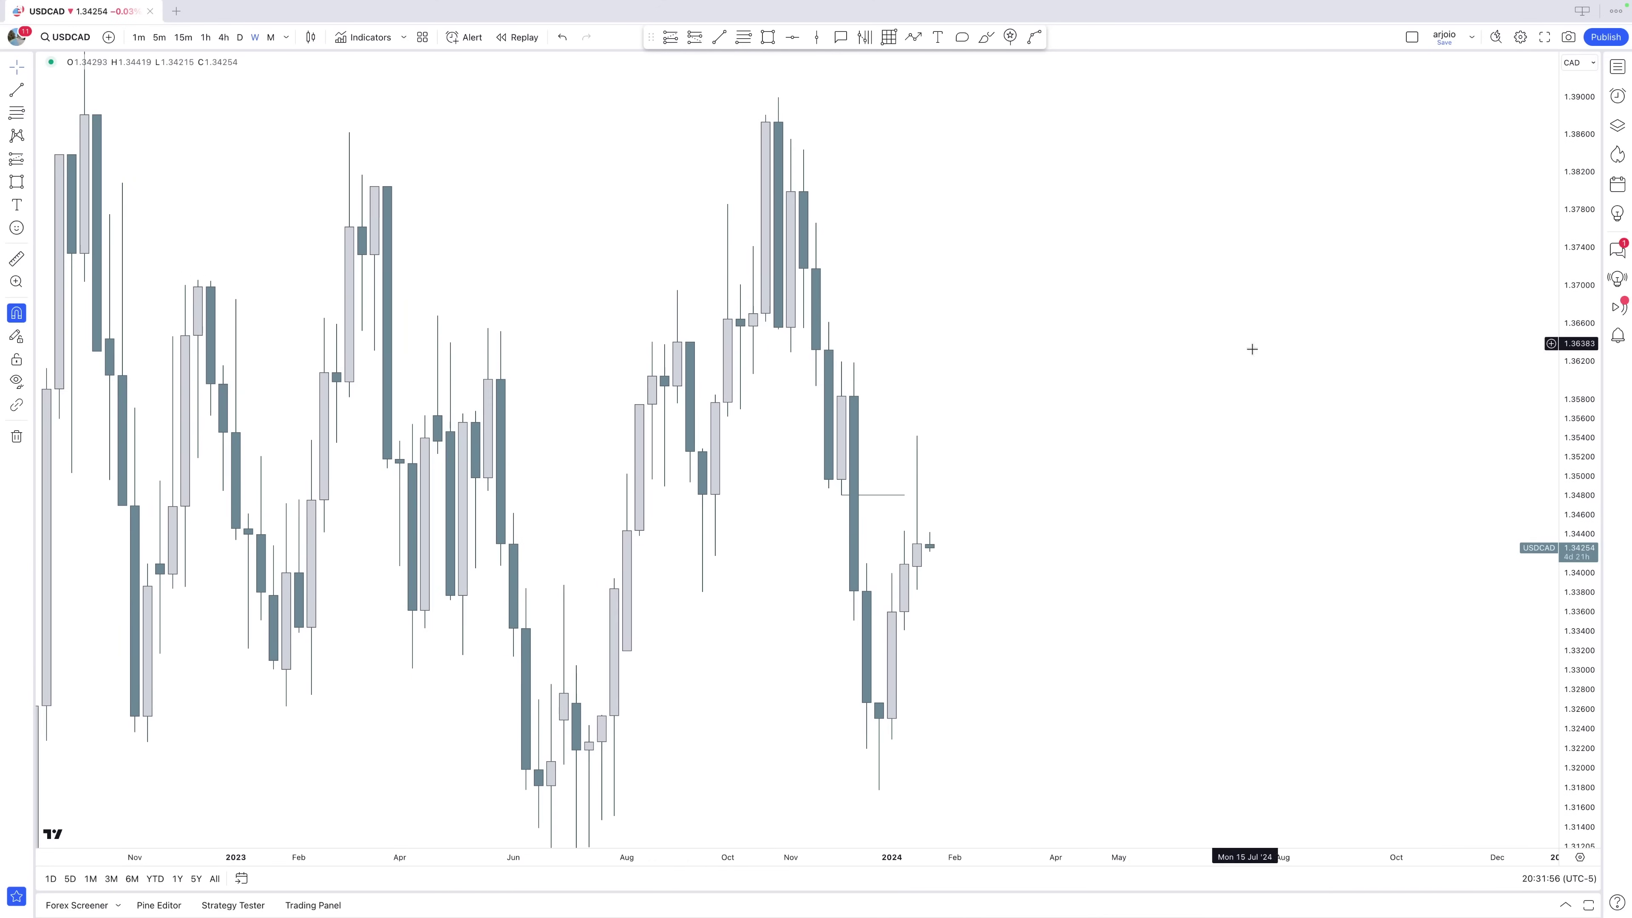
pyautogui.moveTo(1558, 278); pyautogui.dragTo(1557, 295)
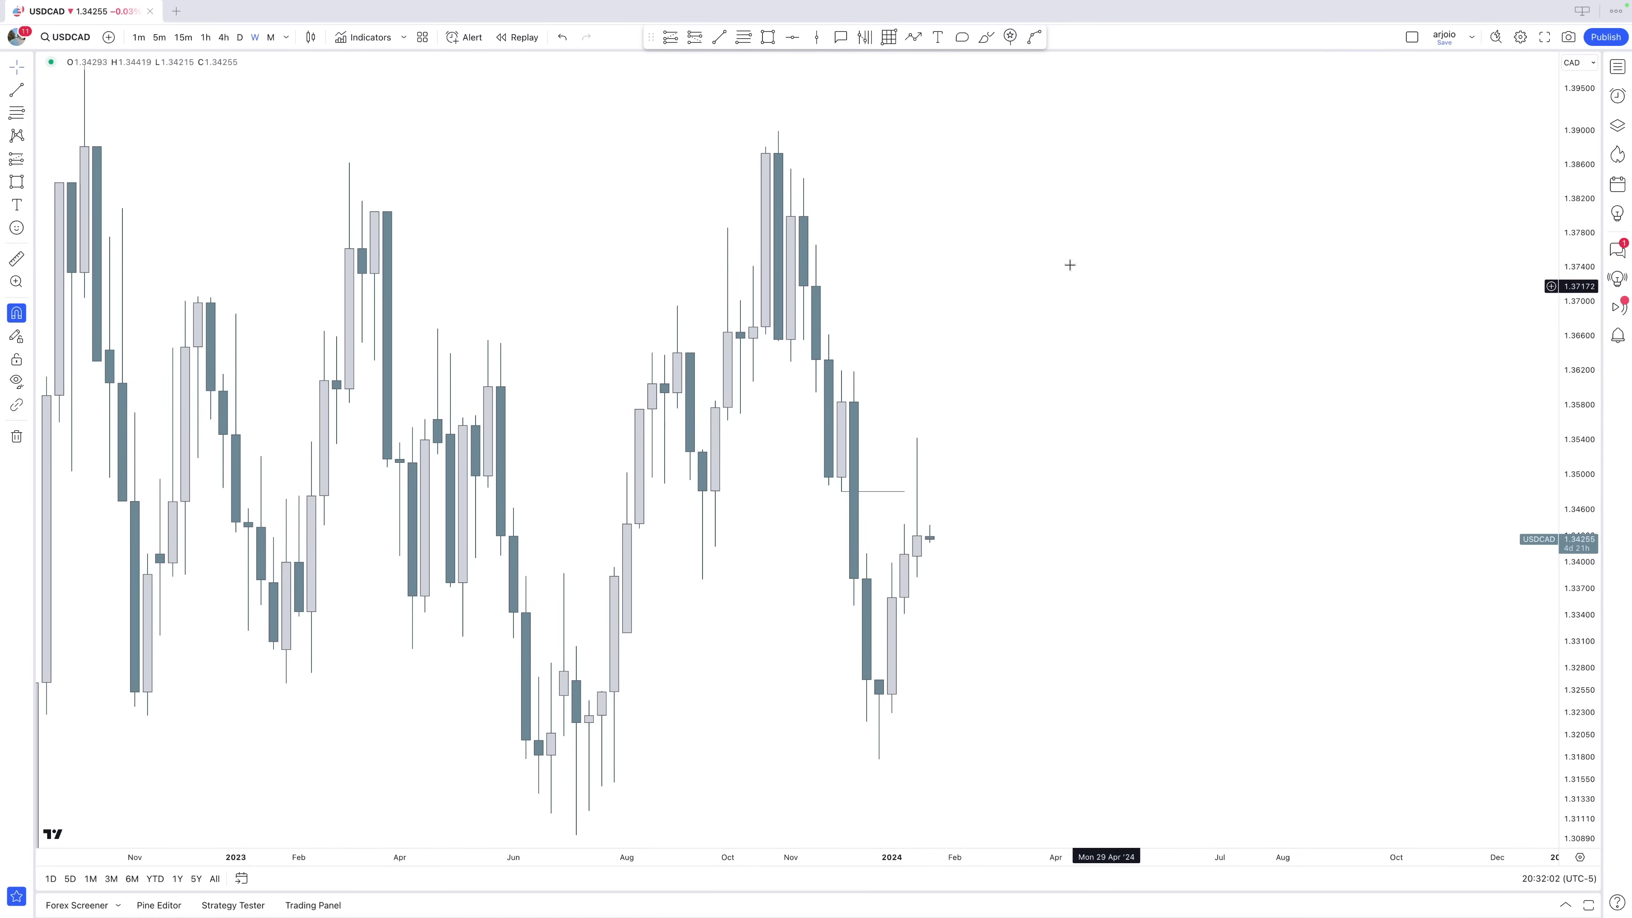
pyautogui.click(679, 311)
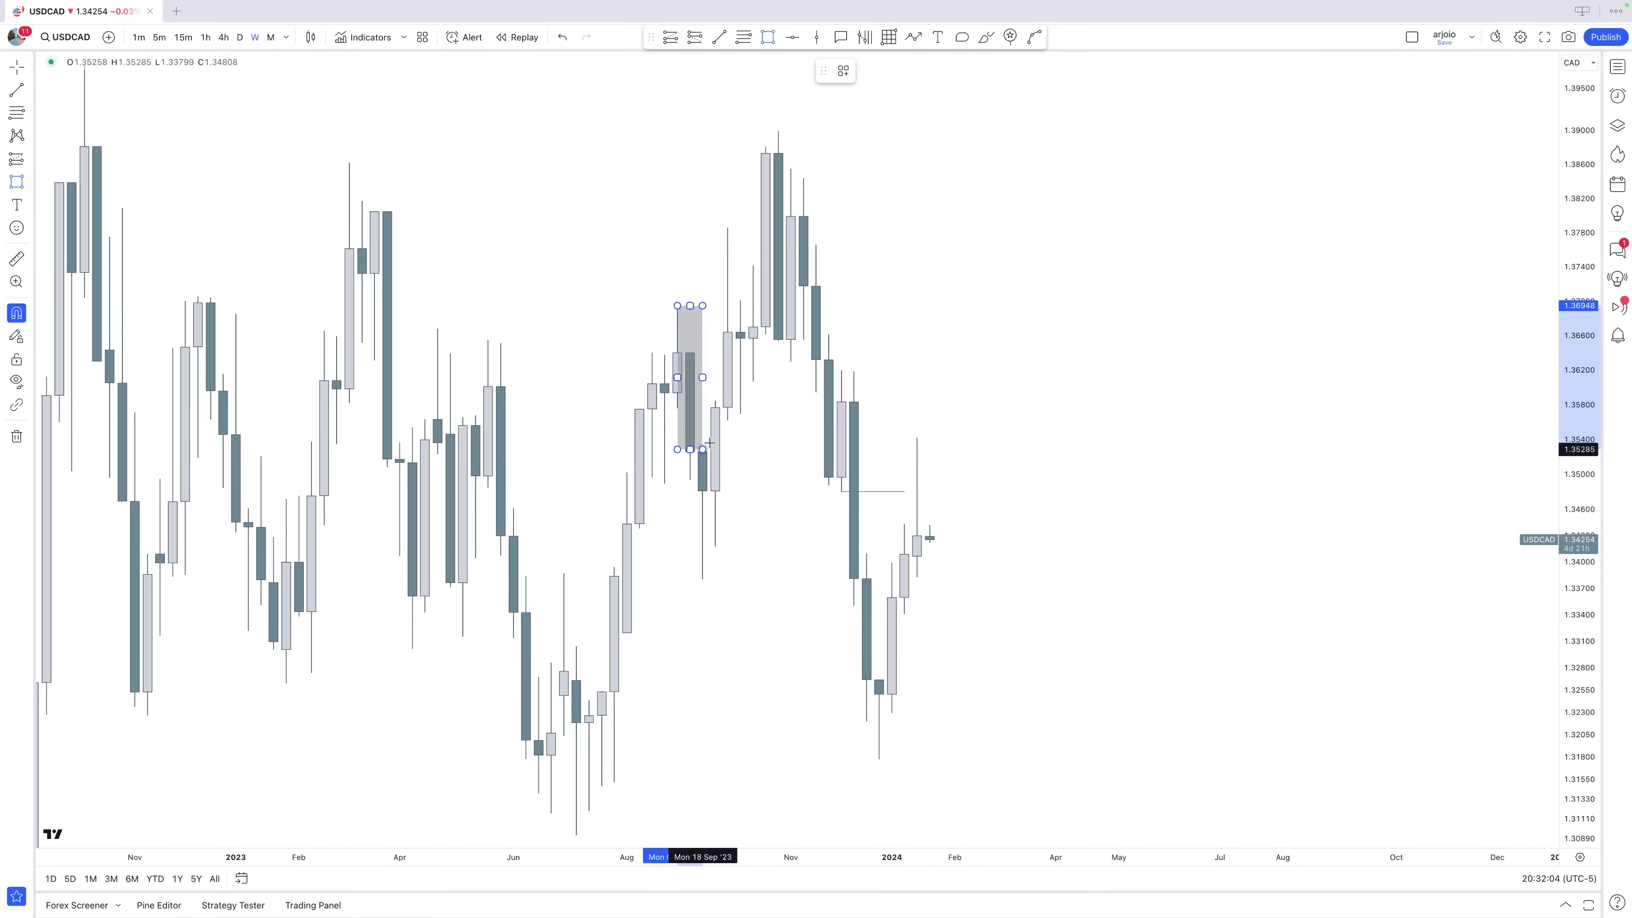
pyautogui.click(702, 579)
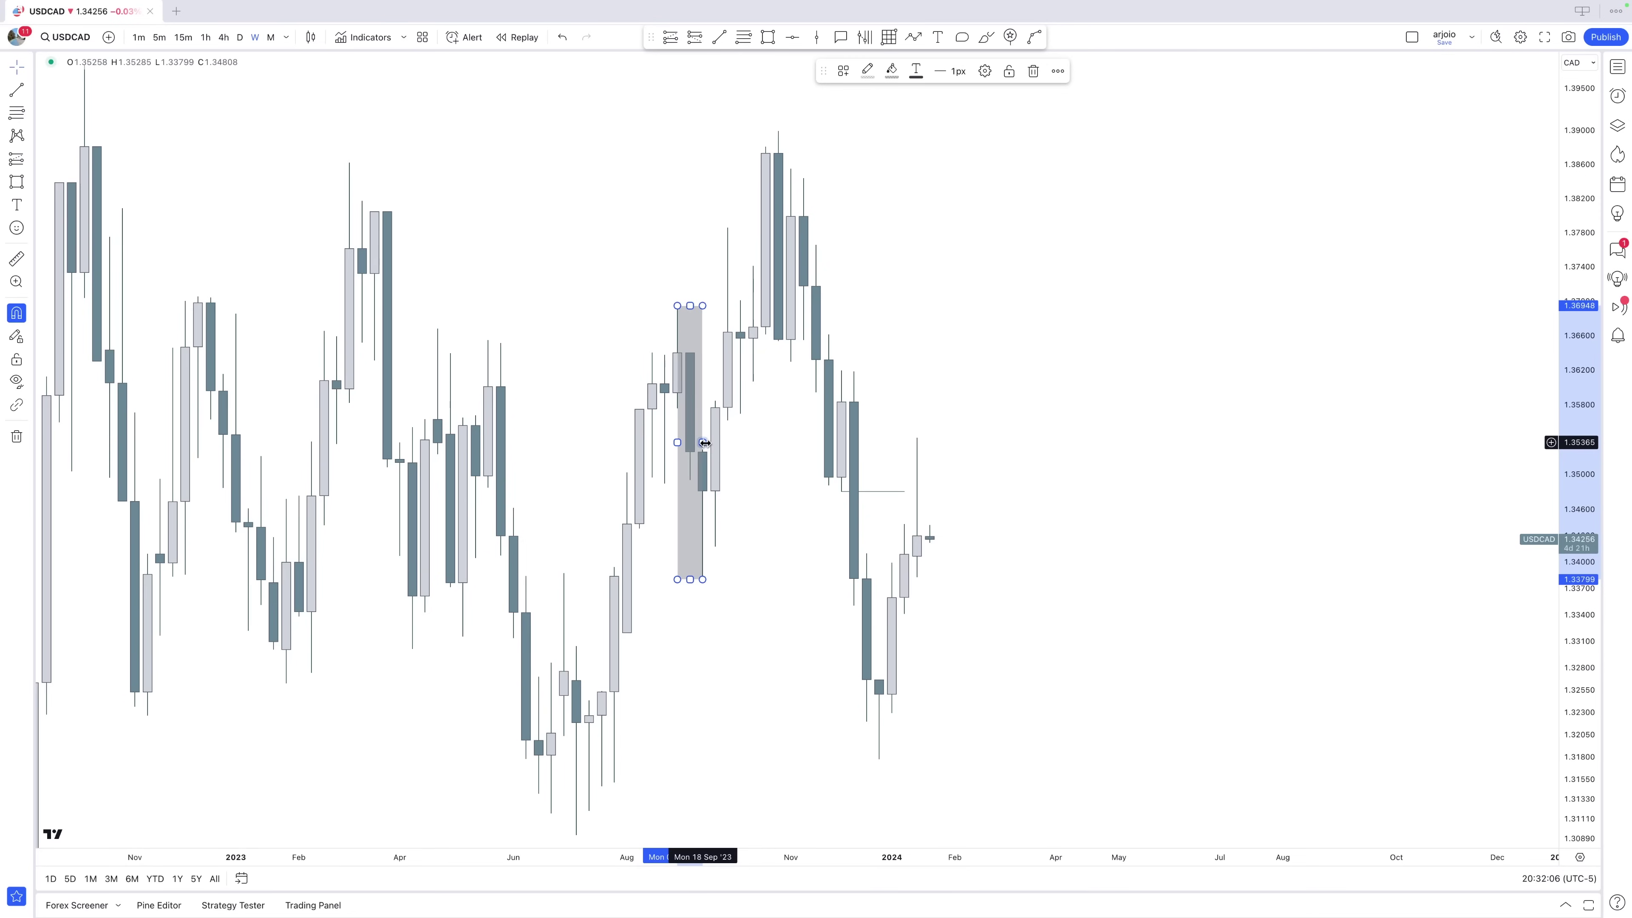
pyautogui.moveTo(704, 443); pyautogui.dragTo(813, 442)
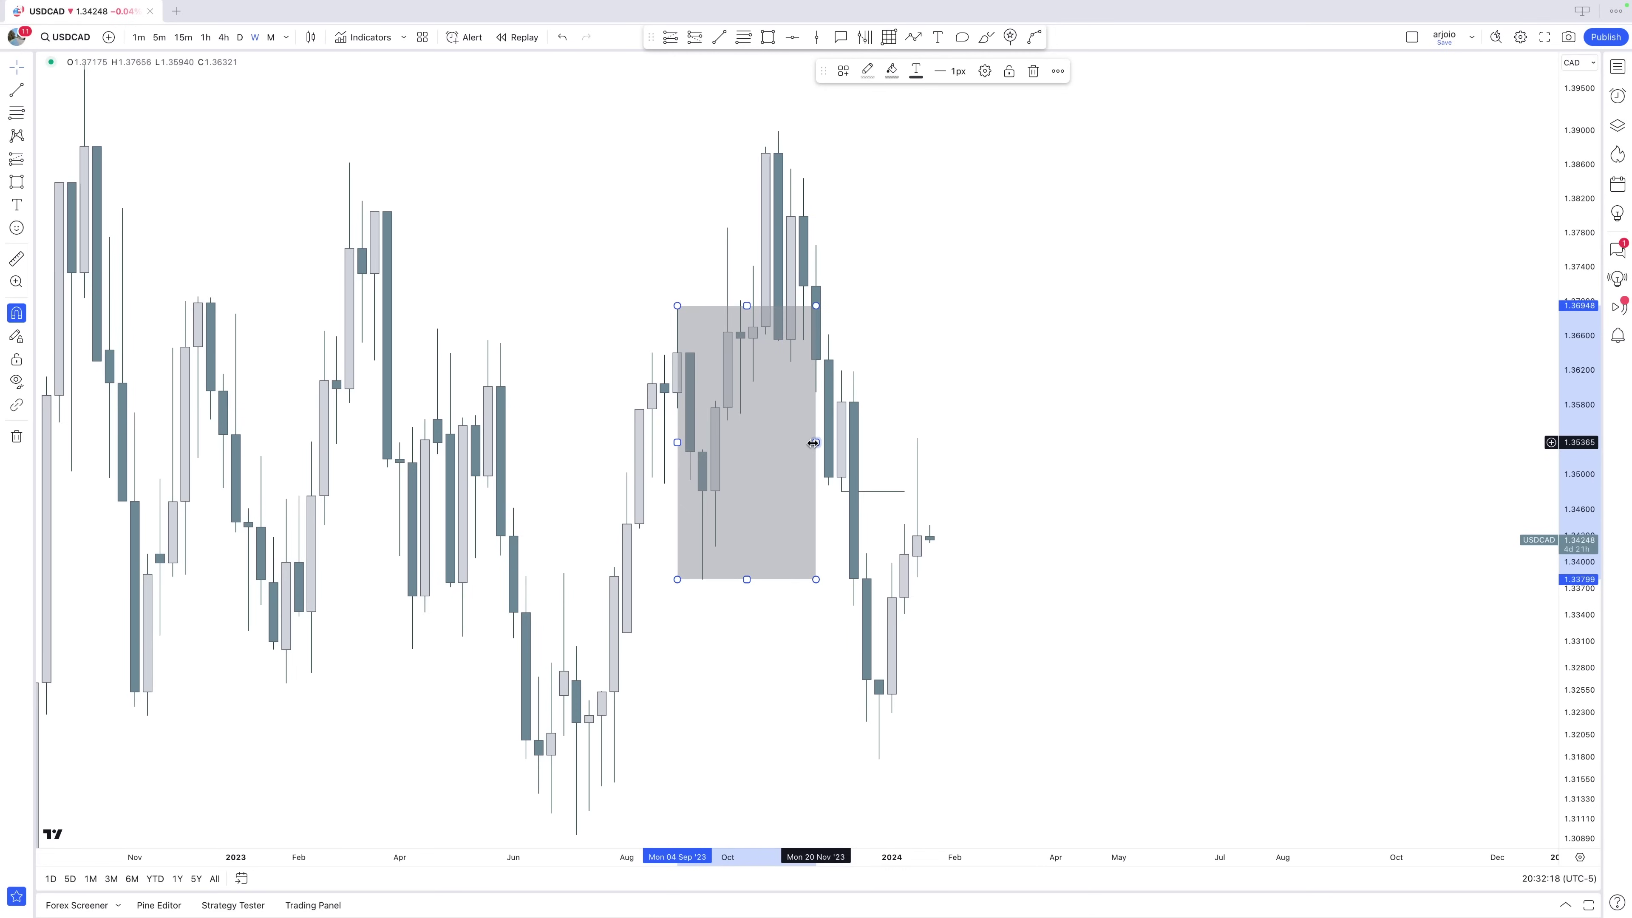
pyautogui.press('Delete')
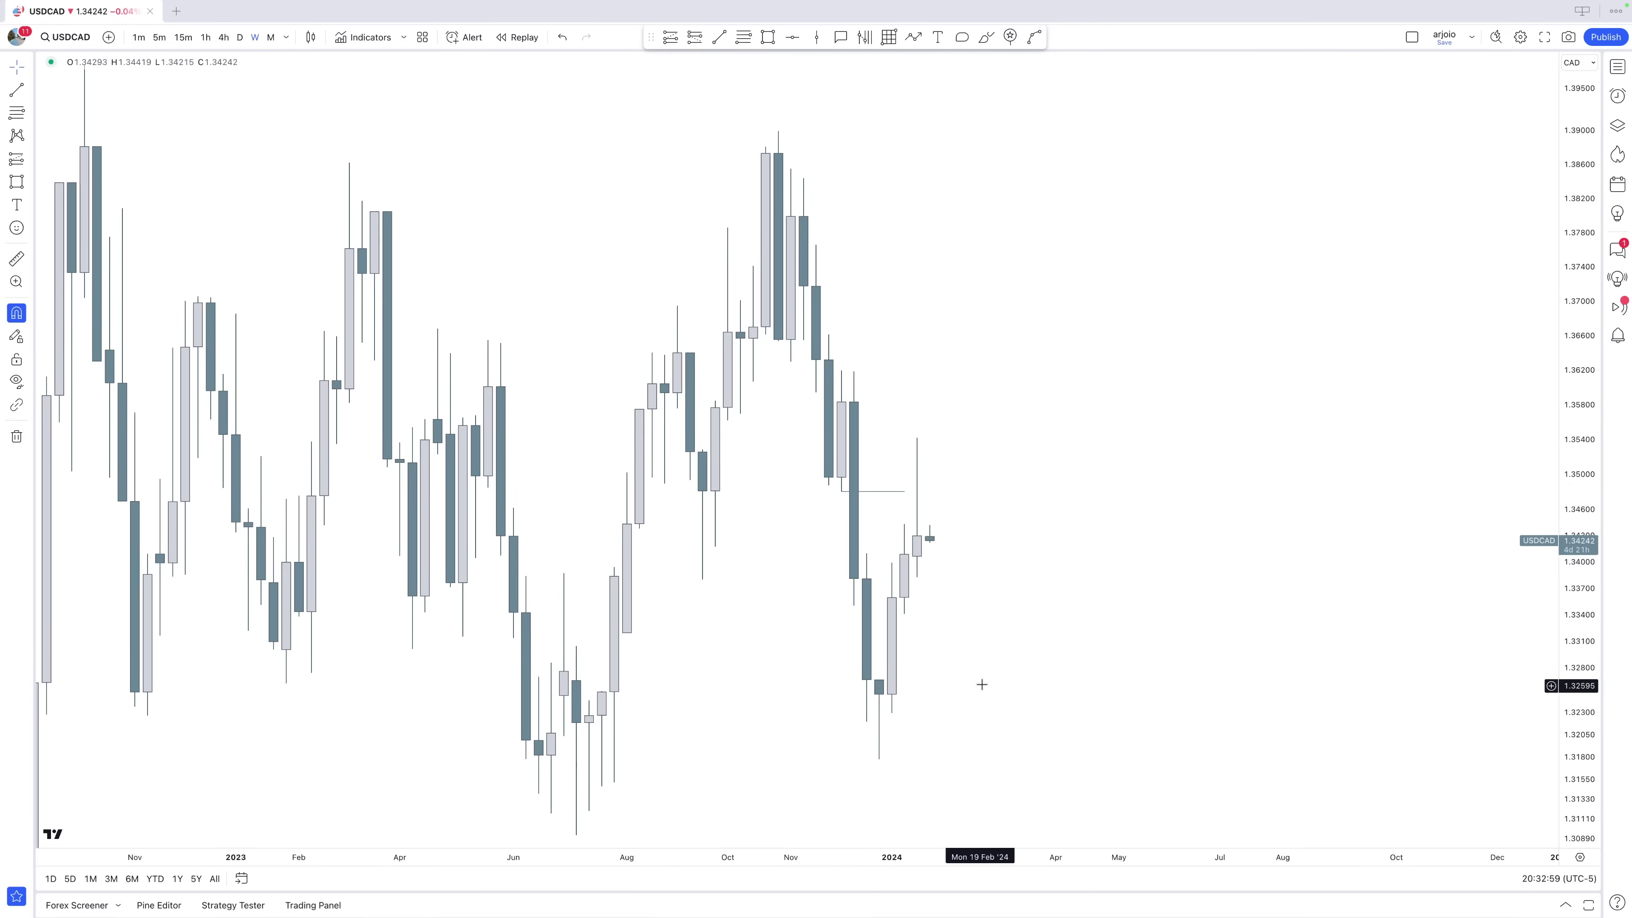
# Draw short horizontal trend lines at the lows of the 15 January 2024 (1.33823) and 8 January 2024 (1.33408) candles, ending at 22 January.
pyautogui.moveTo(981, 684); pyautogui.dragTo(848, 572)
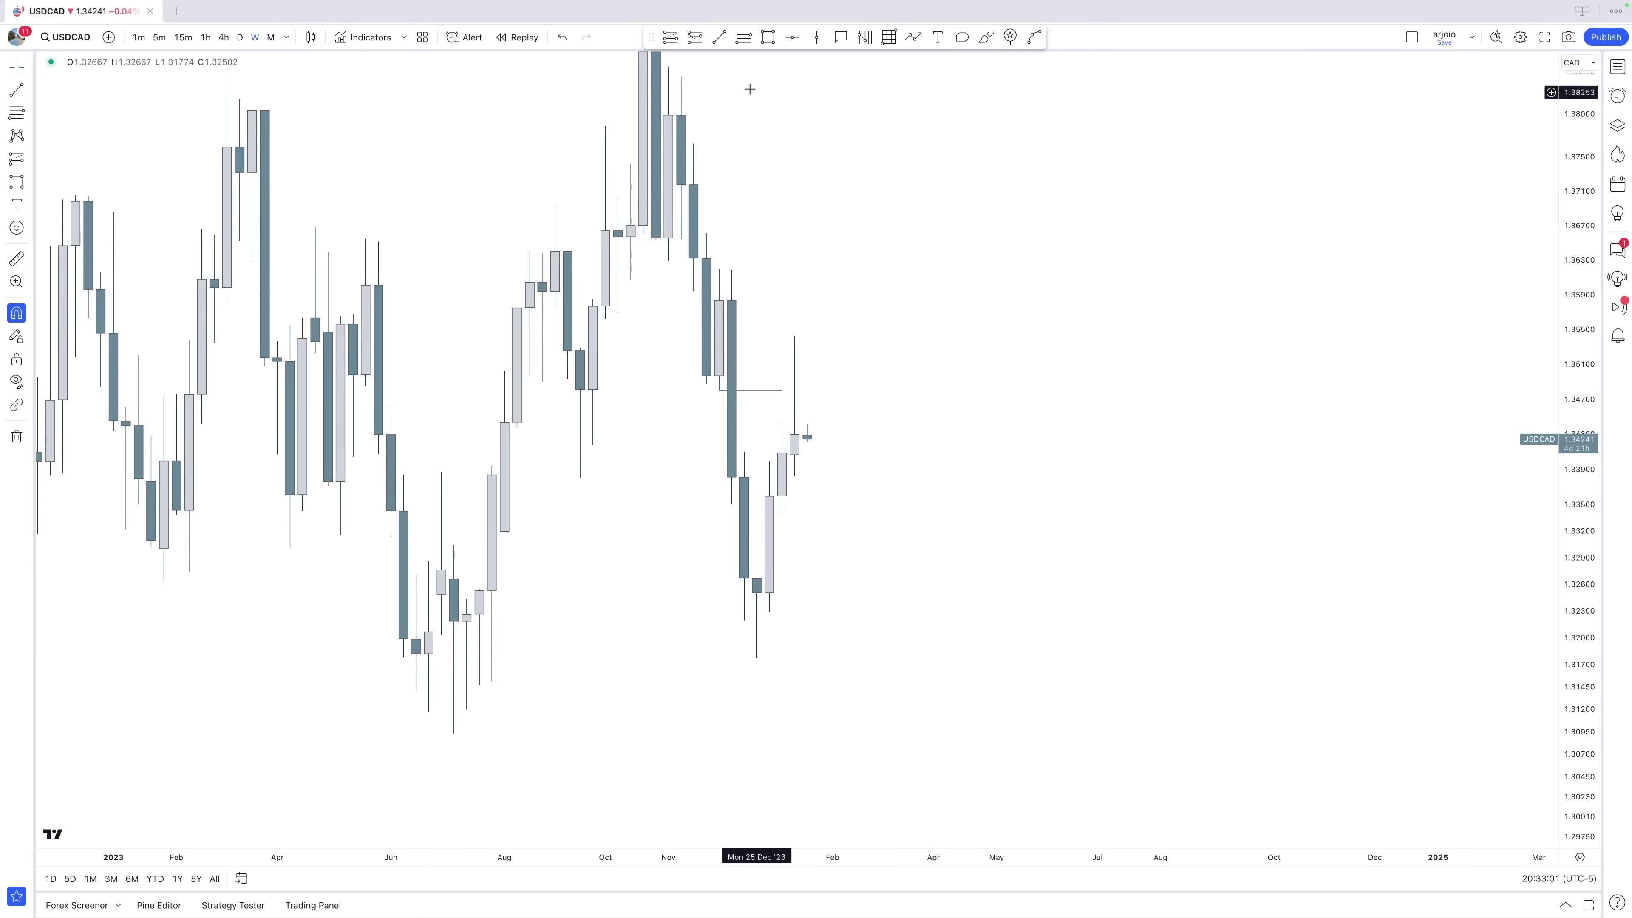
pyautogui.click(719, 37)
pyautogui.click(795, 475)
pyautogui.click(807, 476)
pyautogui.click(781, 513)
pyautogui.click(808, 512)
pyautogui.moveTo(808, 475); pyautogui.dragTo(812, 476)
pyautogui.click(805, 513)
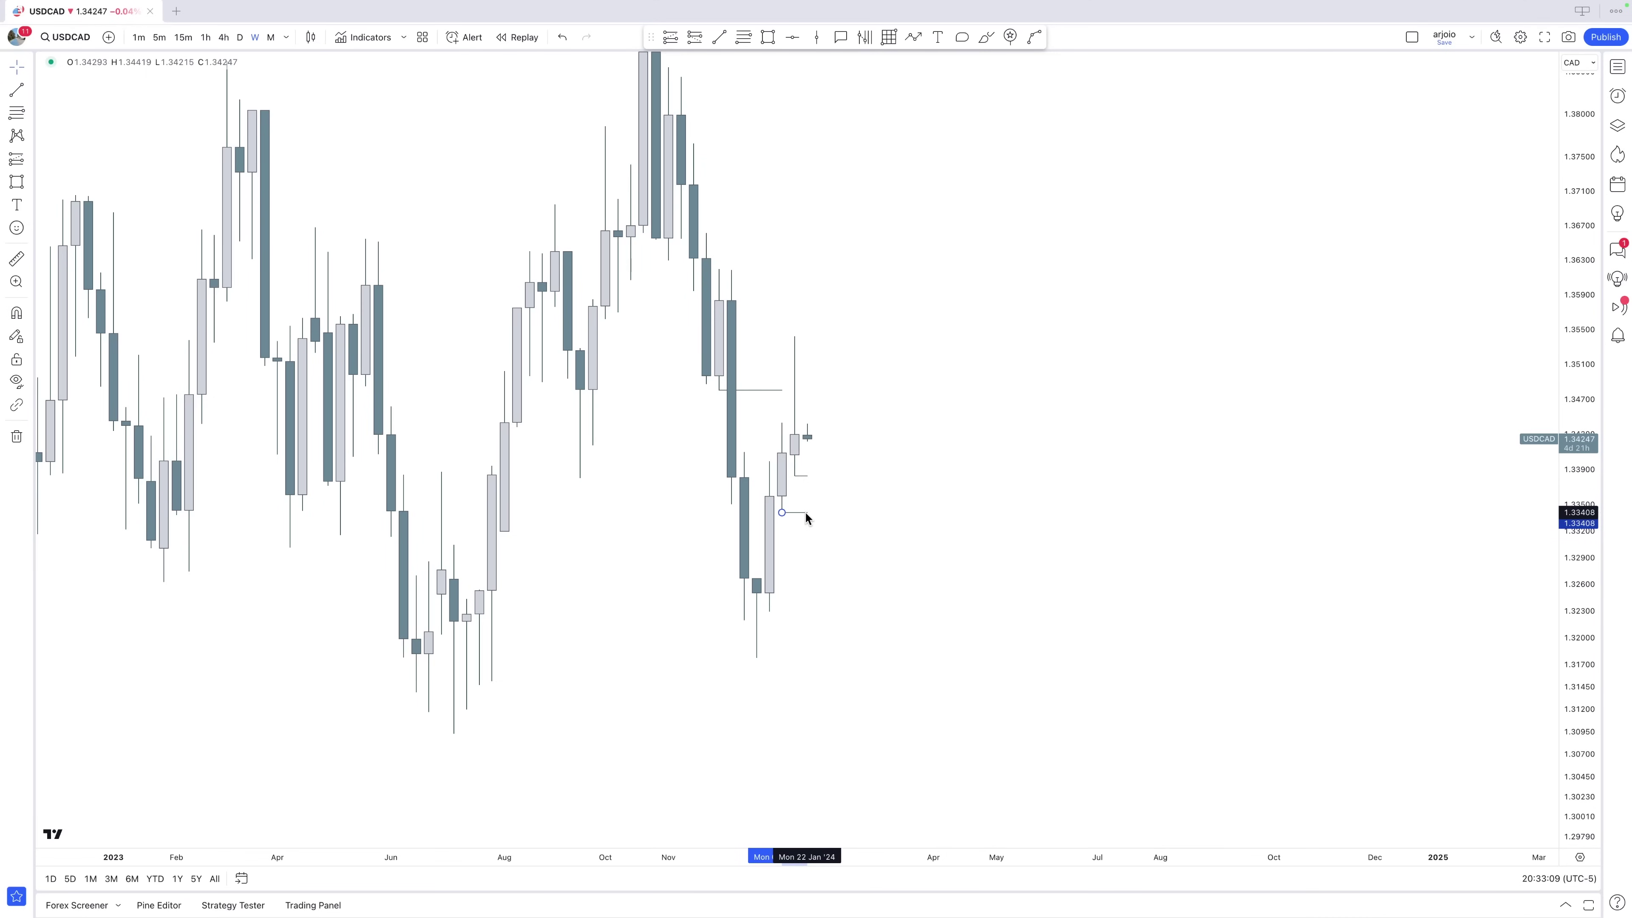
pyautogui.press('super')
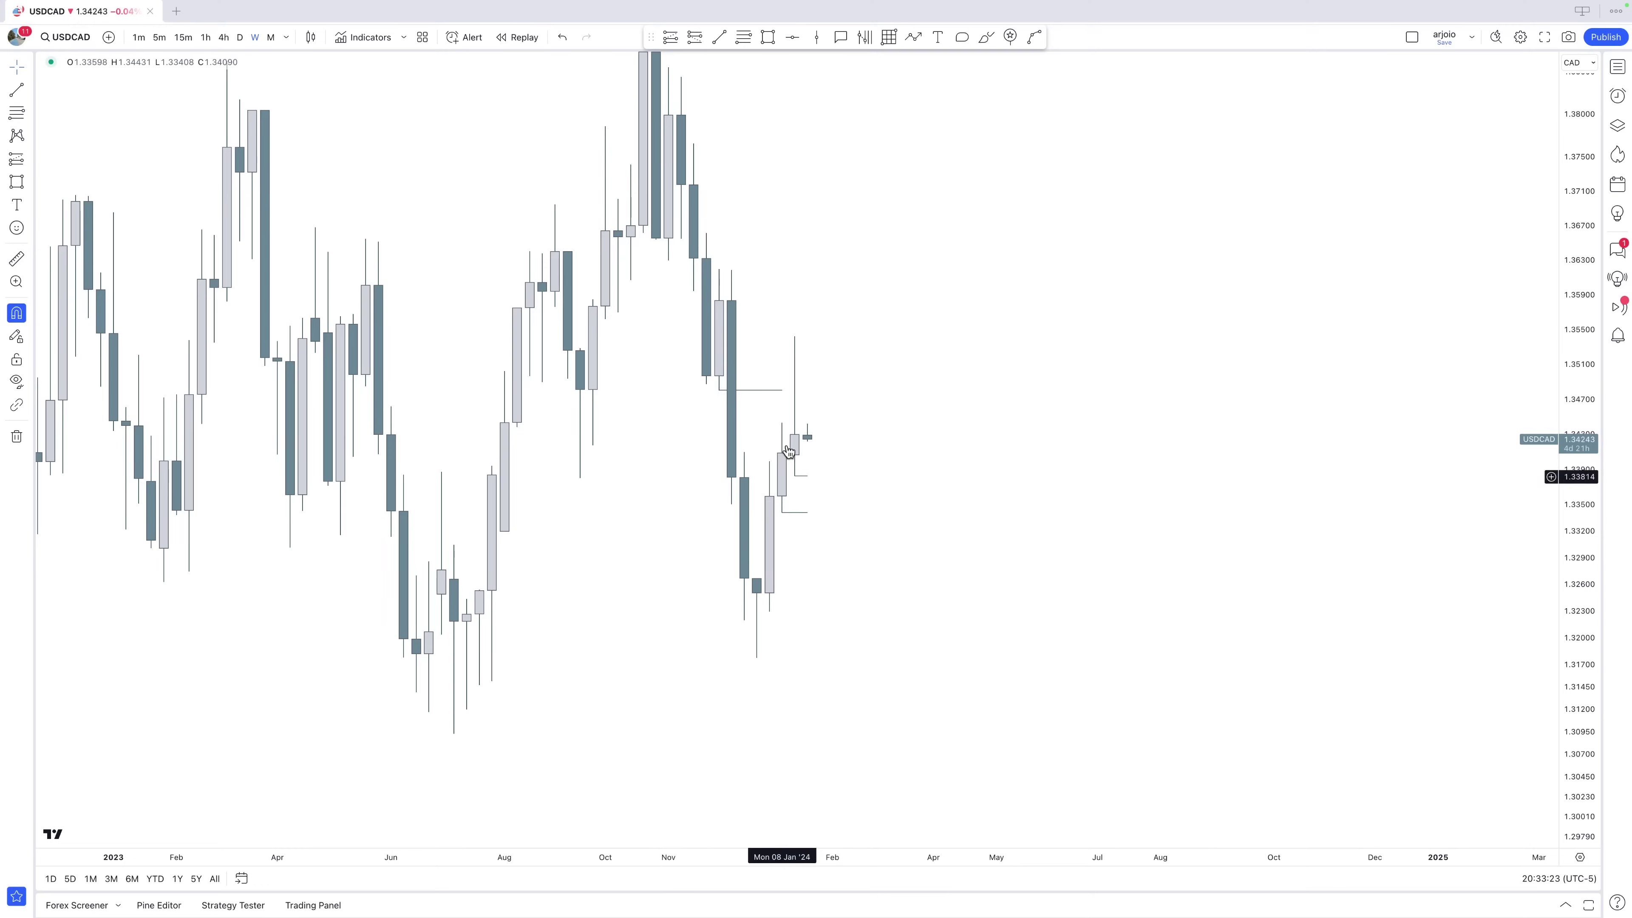
# Draw a rectangle over the 4 December 2023 candle's range, 1.36195 to 1.34802, and extend it to 15 January 2024.
pyautogui.click(768, 40)
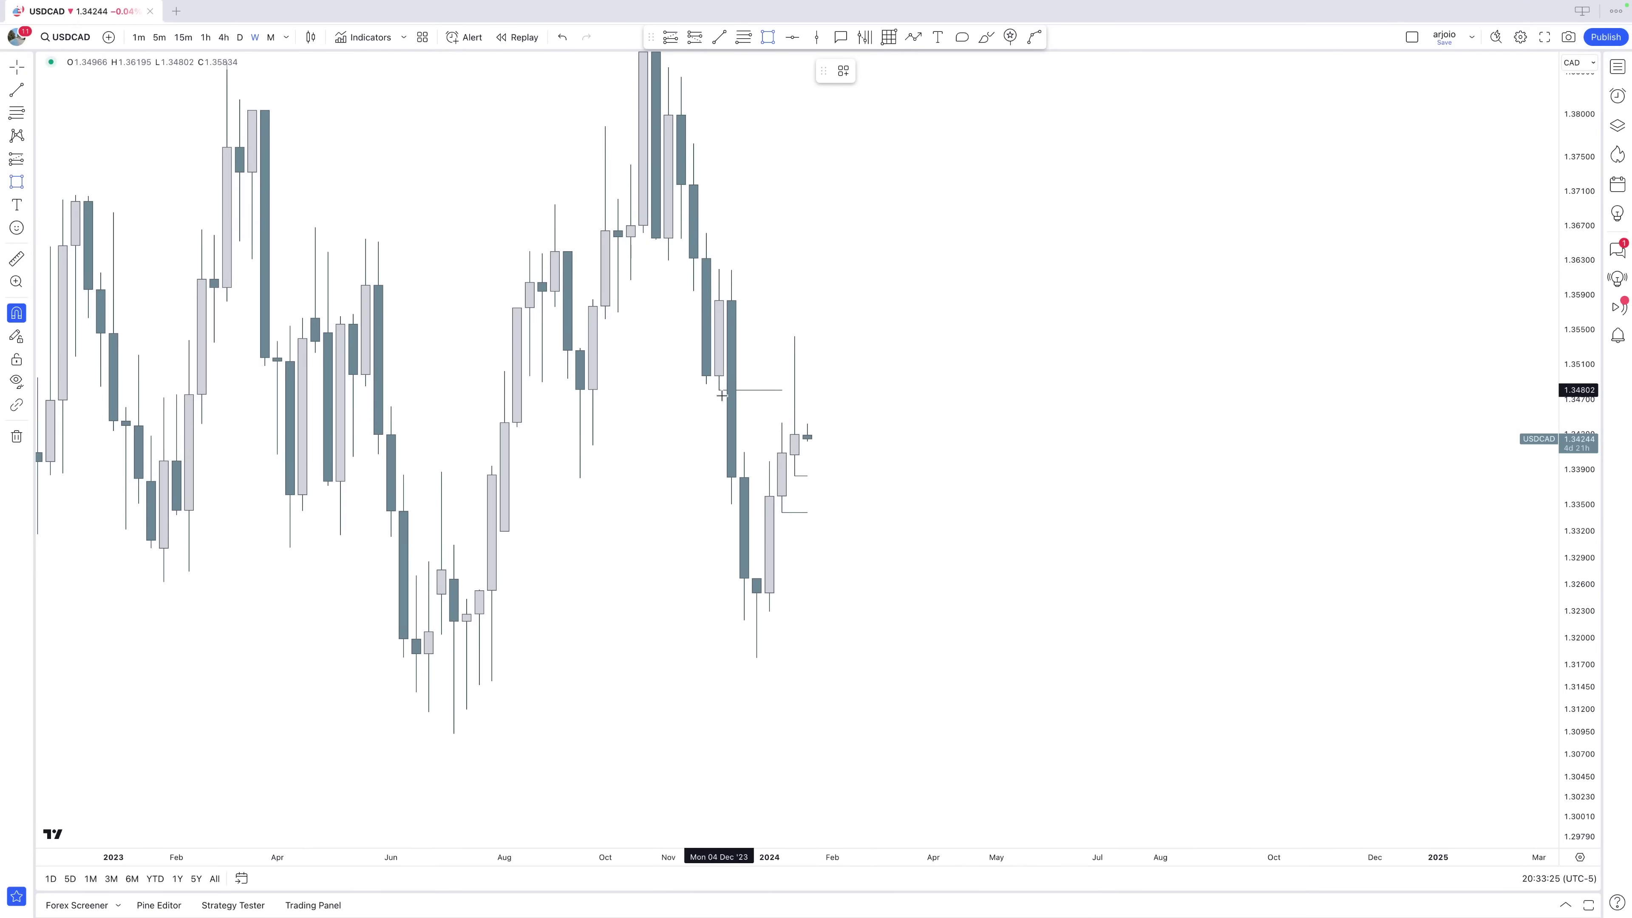
pyautogui.moveTo(721, 395); pyautogui.dragTo(719, 269)
pyautogui.moveTo(719, 329); pyautogui.dragTo(795, 329)
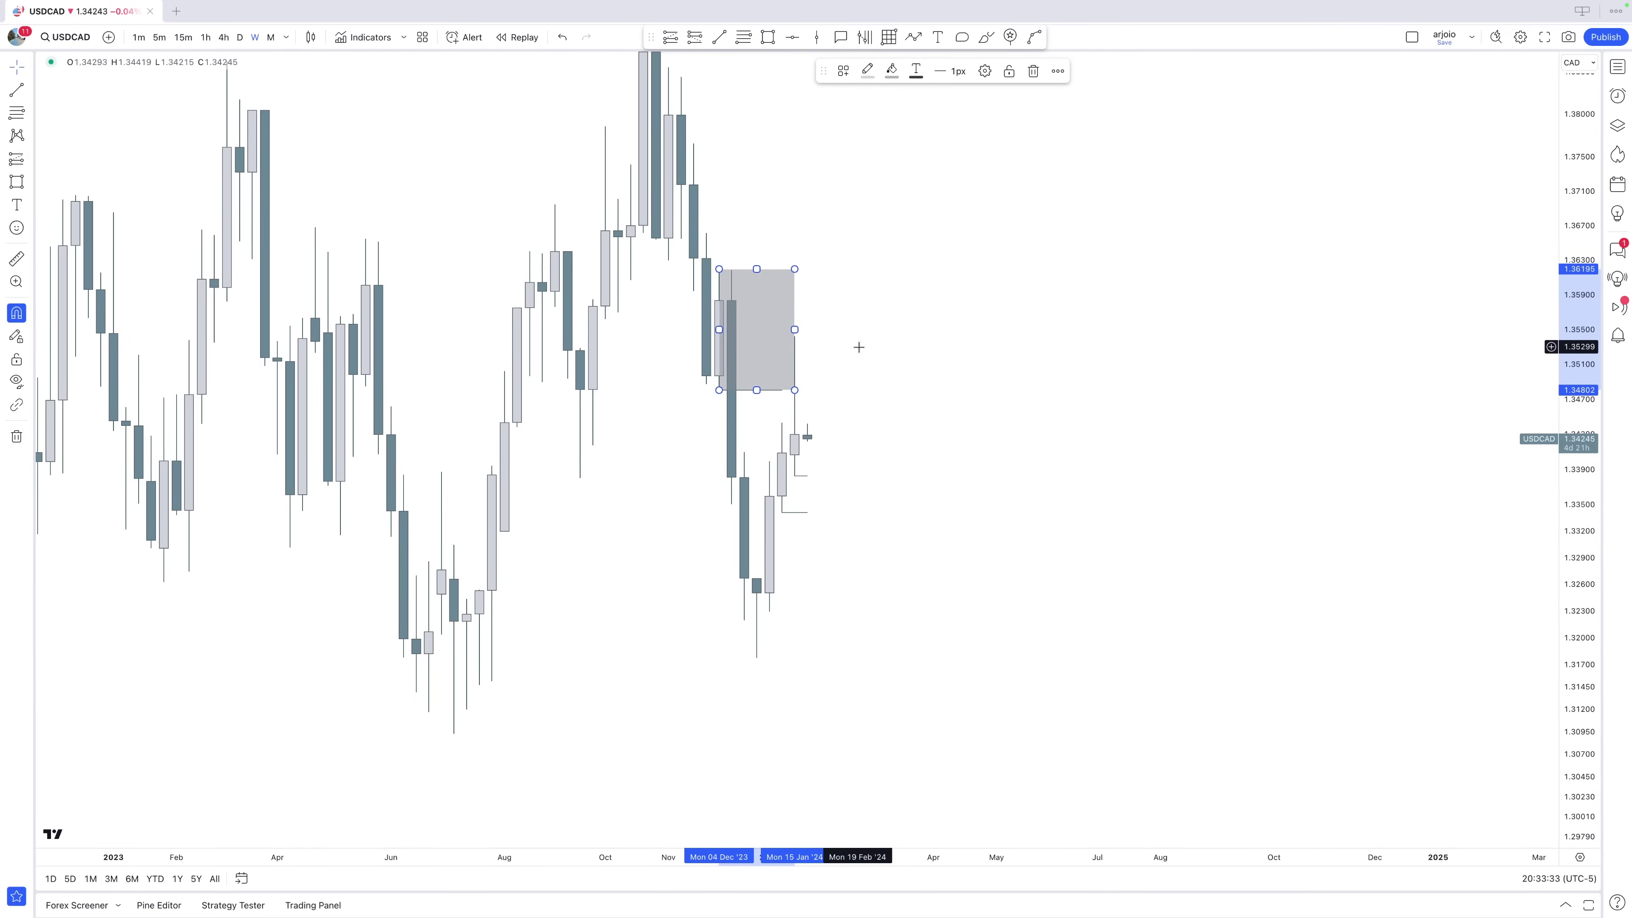
# Try a second rectangle above the existing one, starting at the 20 November 2023 candle's high, and delete it.
pyautogui.moveTo(859, 347); pyautogui.dragTo(847, 388)
pyautogui.click(768, 37)
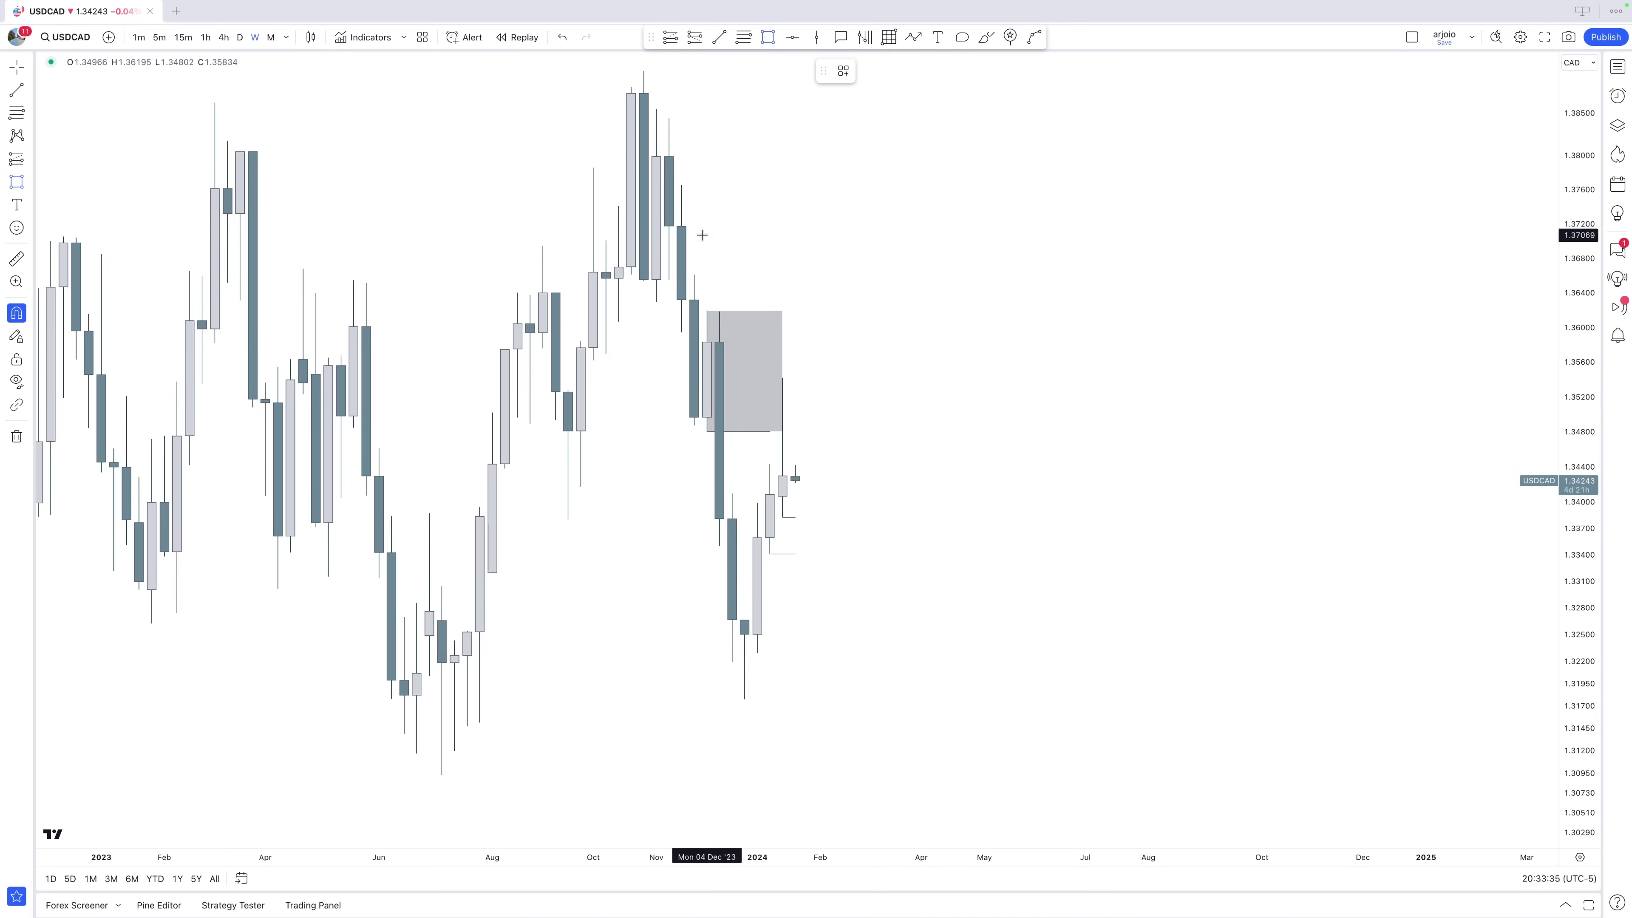
pyautogui.moveTo(681, 184); pyautogui.dragTo(832, 281)
pyautogui.press('Delete')
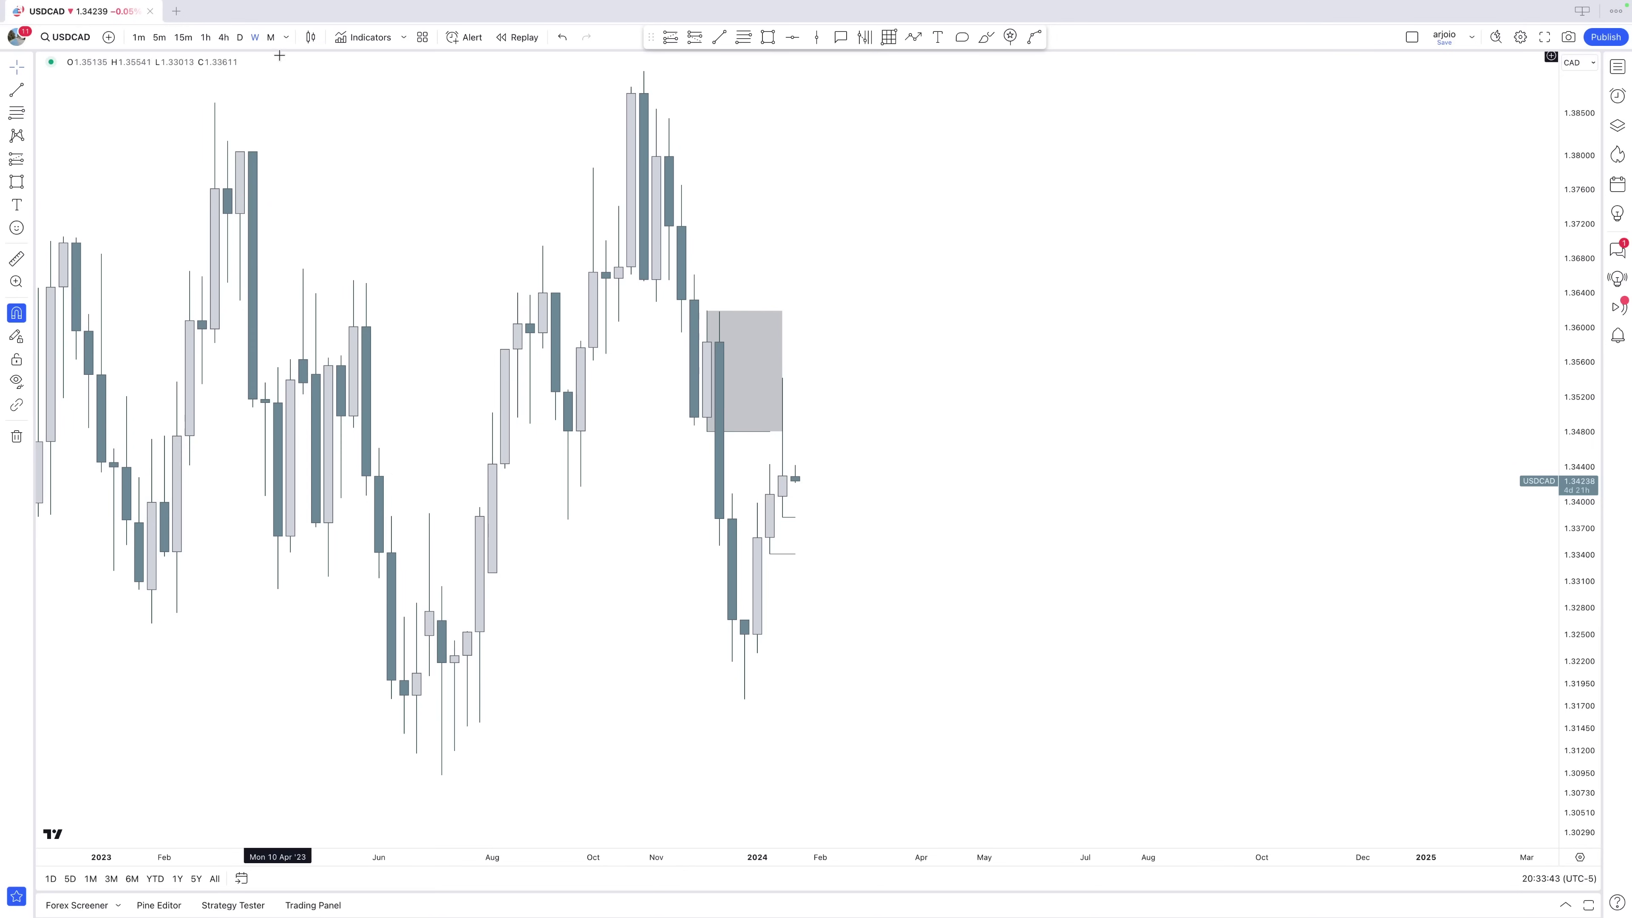
# Look at the pair on the monthly timeframe and return to the weekly chart.
pyautogui.click(270, 39)
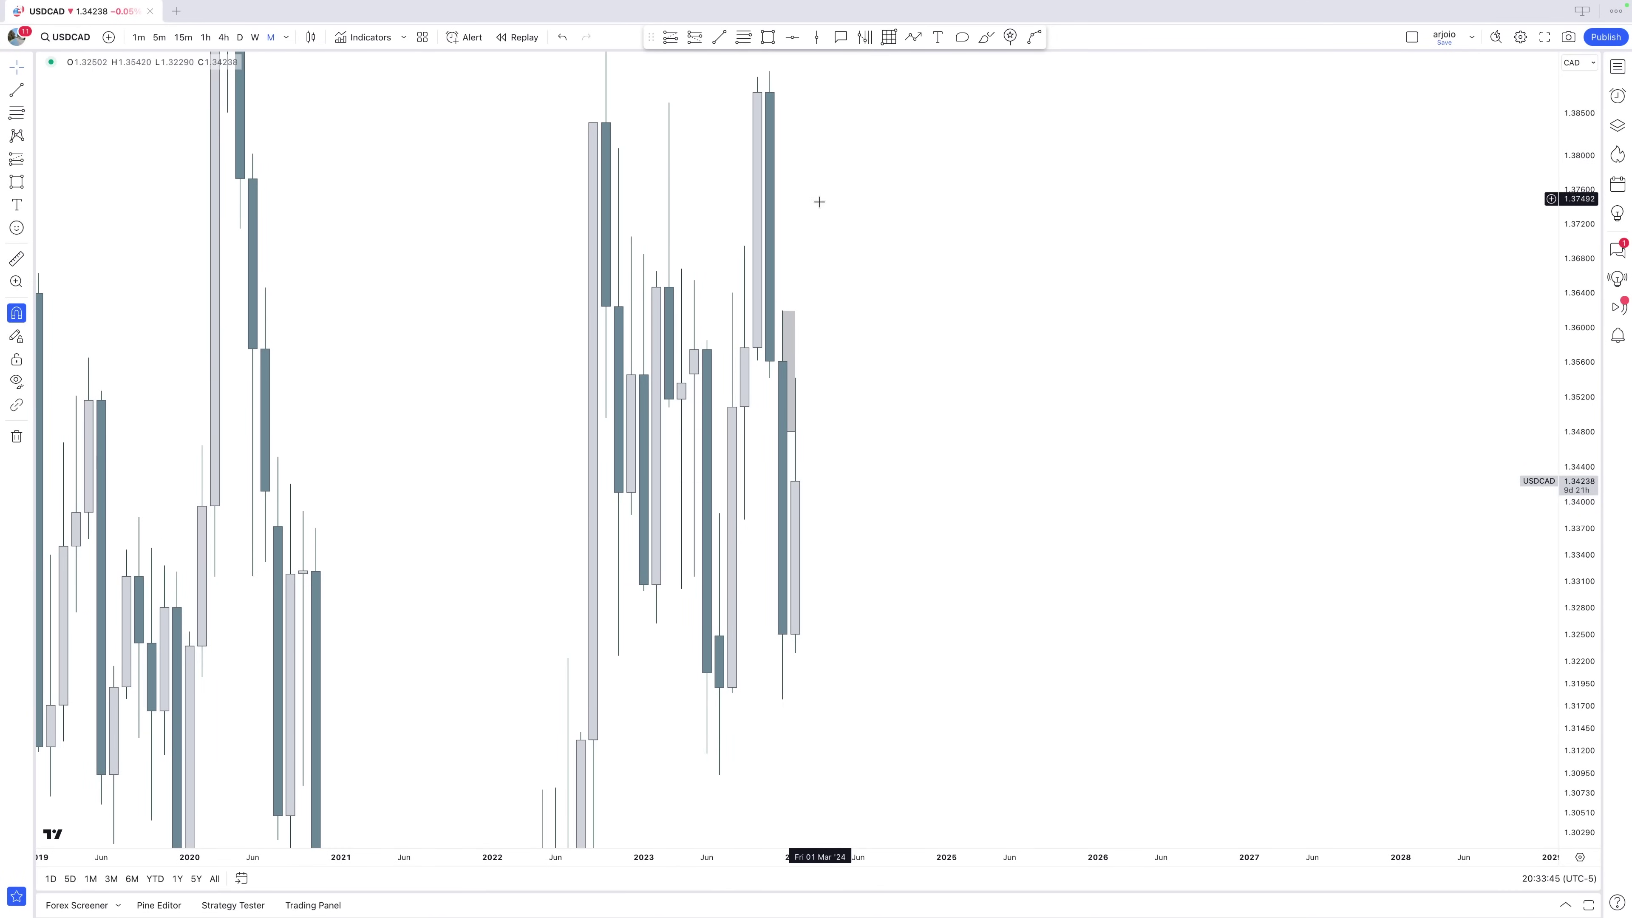
pyautogui.click(255, 39)
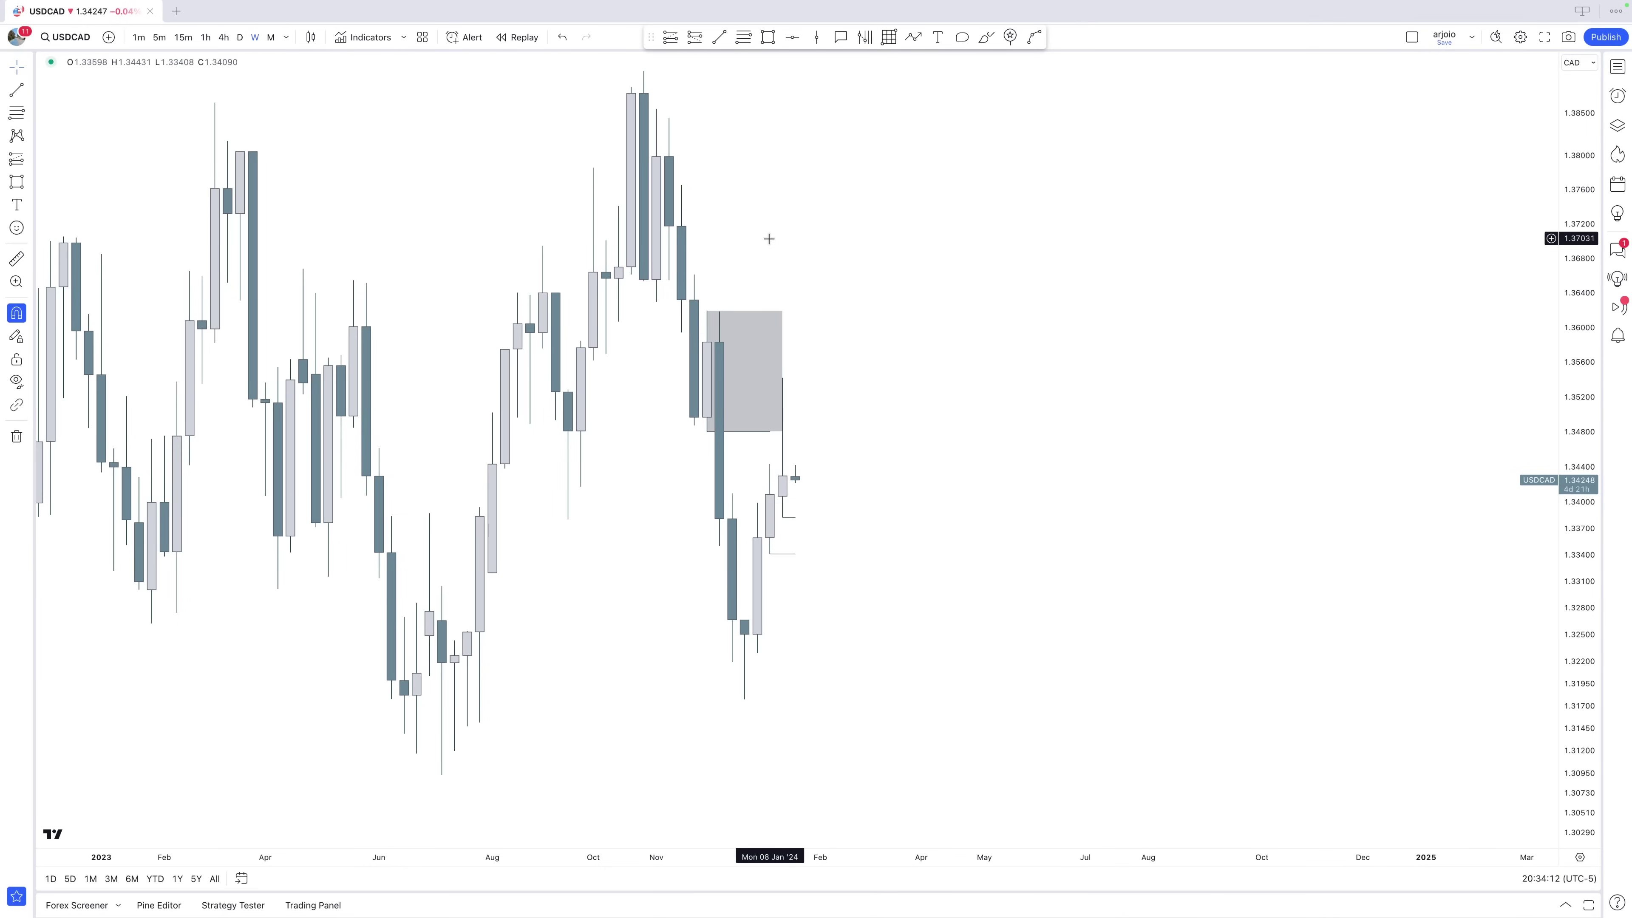
# Try framing the whole decline with a rectangle from the 30 October 2023 high at 1.38994 to the late-December low.
pyautogui.hscroll(2, 758, 248)
pyautogui.click(768, 36)
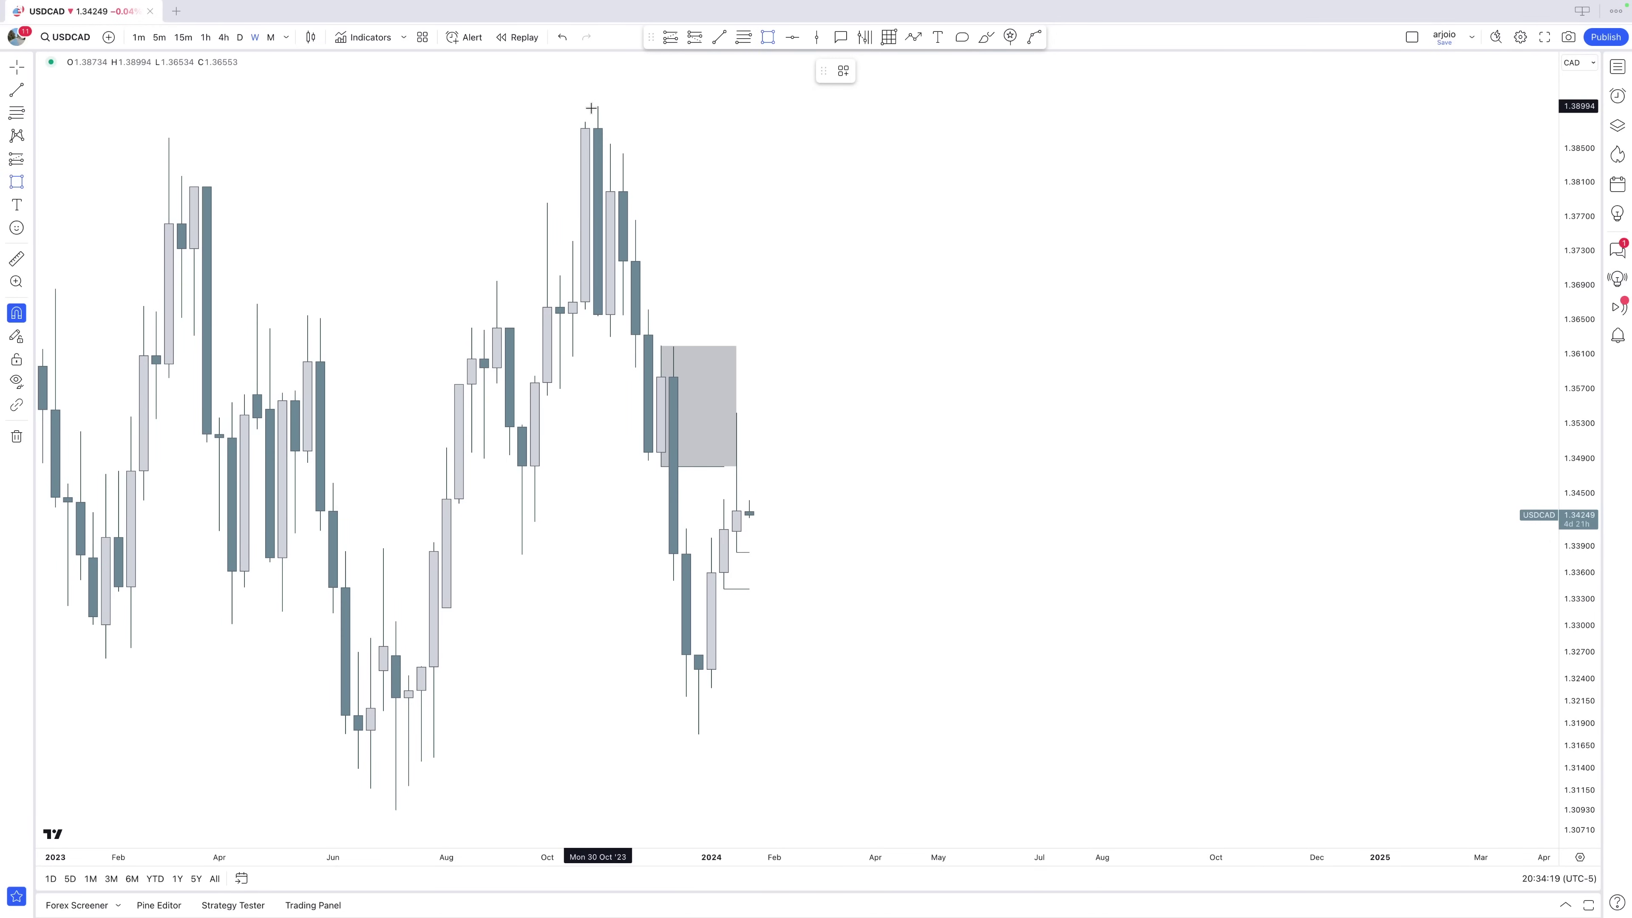
pyautogui.moveTo(597, 105)
pyautogui.mouseDown()
pyautogui.moveTo(663, 292)
pyautogui.moveTo(704, 750)
pyautogui.mouseUp()
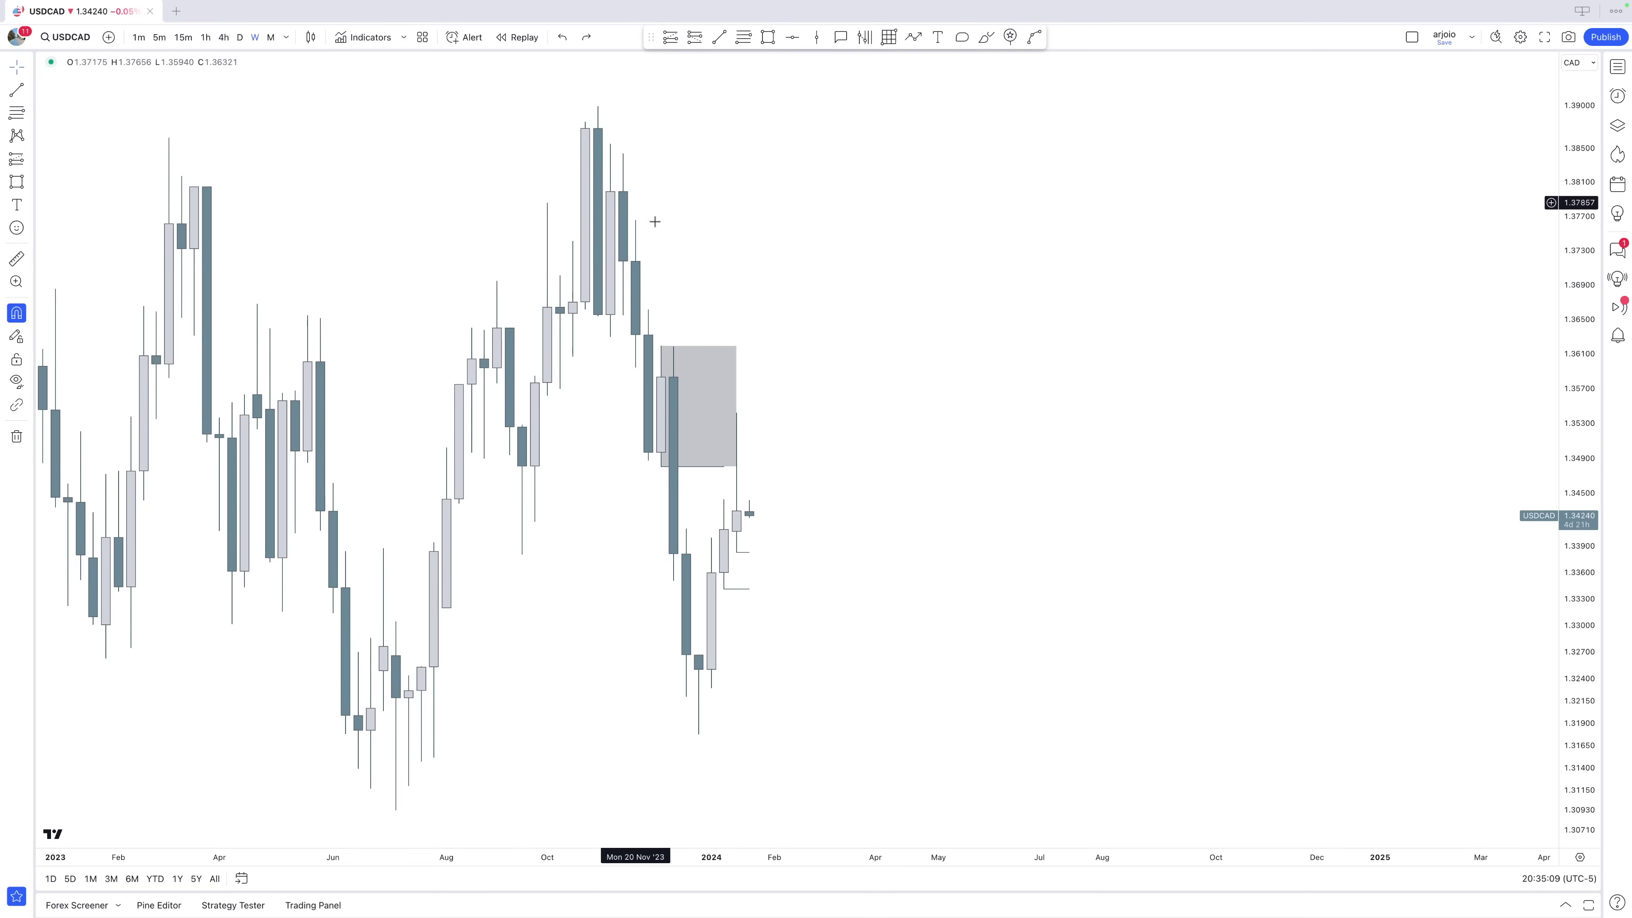
# Delete the rectangle over the 4 December 2023 candle's range together with the trend line at its low.
pyautogui.hscroll(-5, 652, 218)
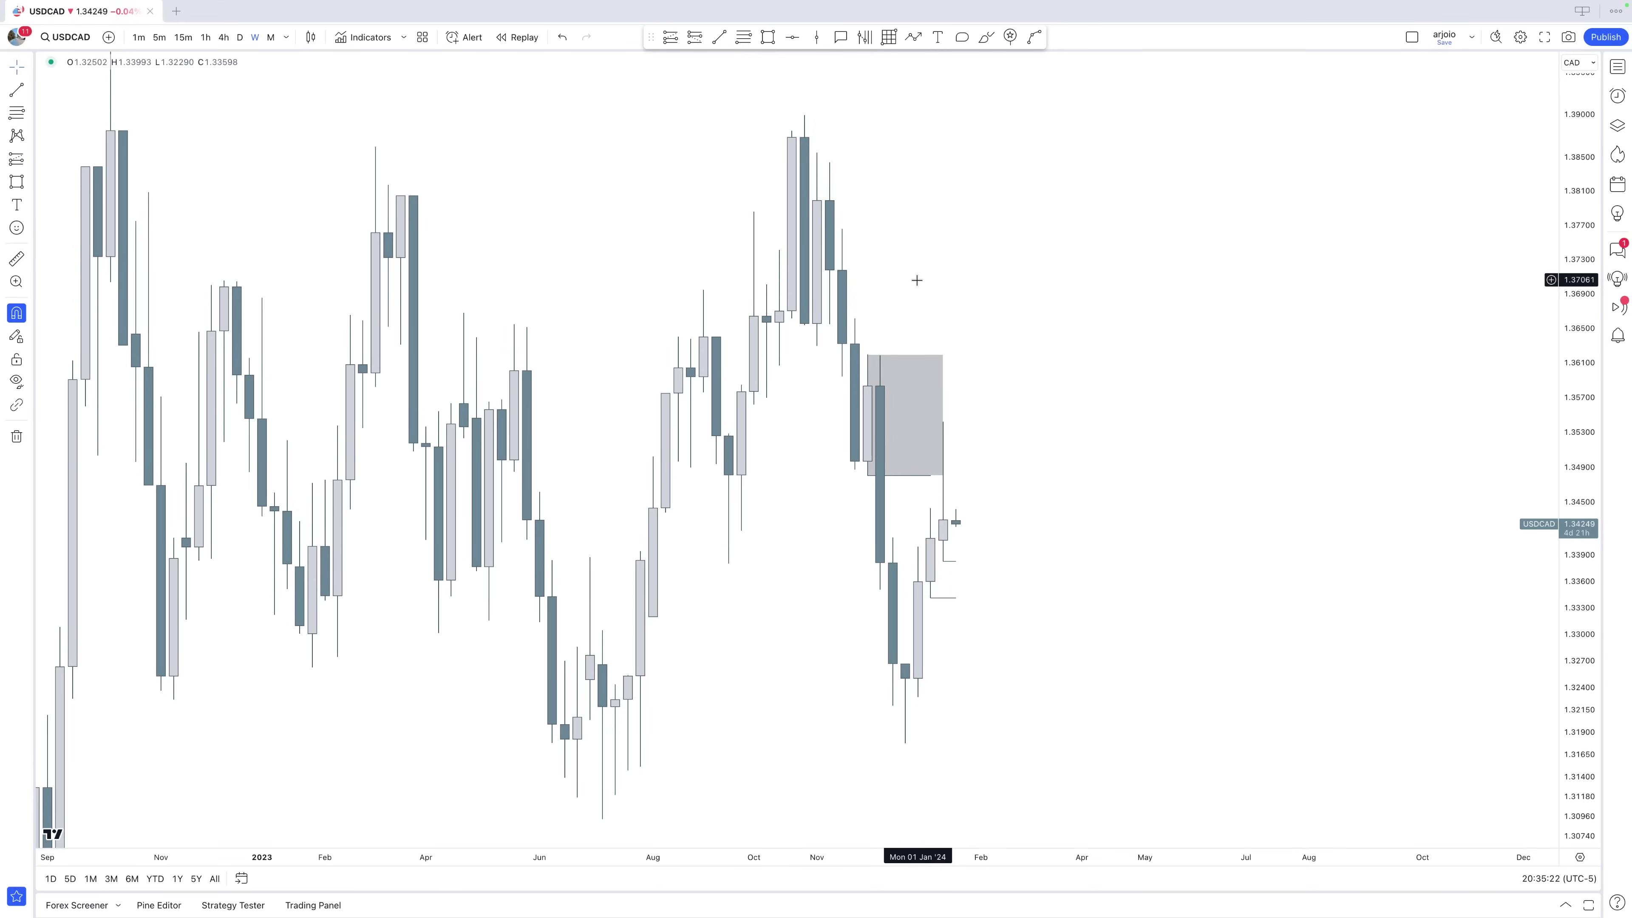
pyautogui.scroll(3, 917, 280)
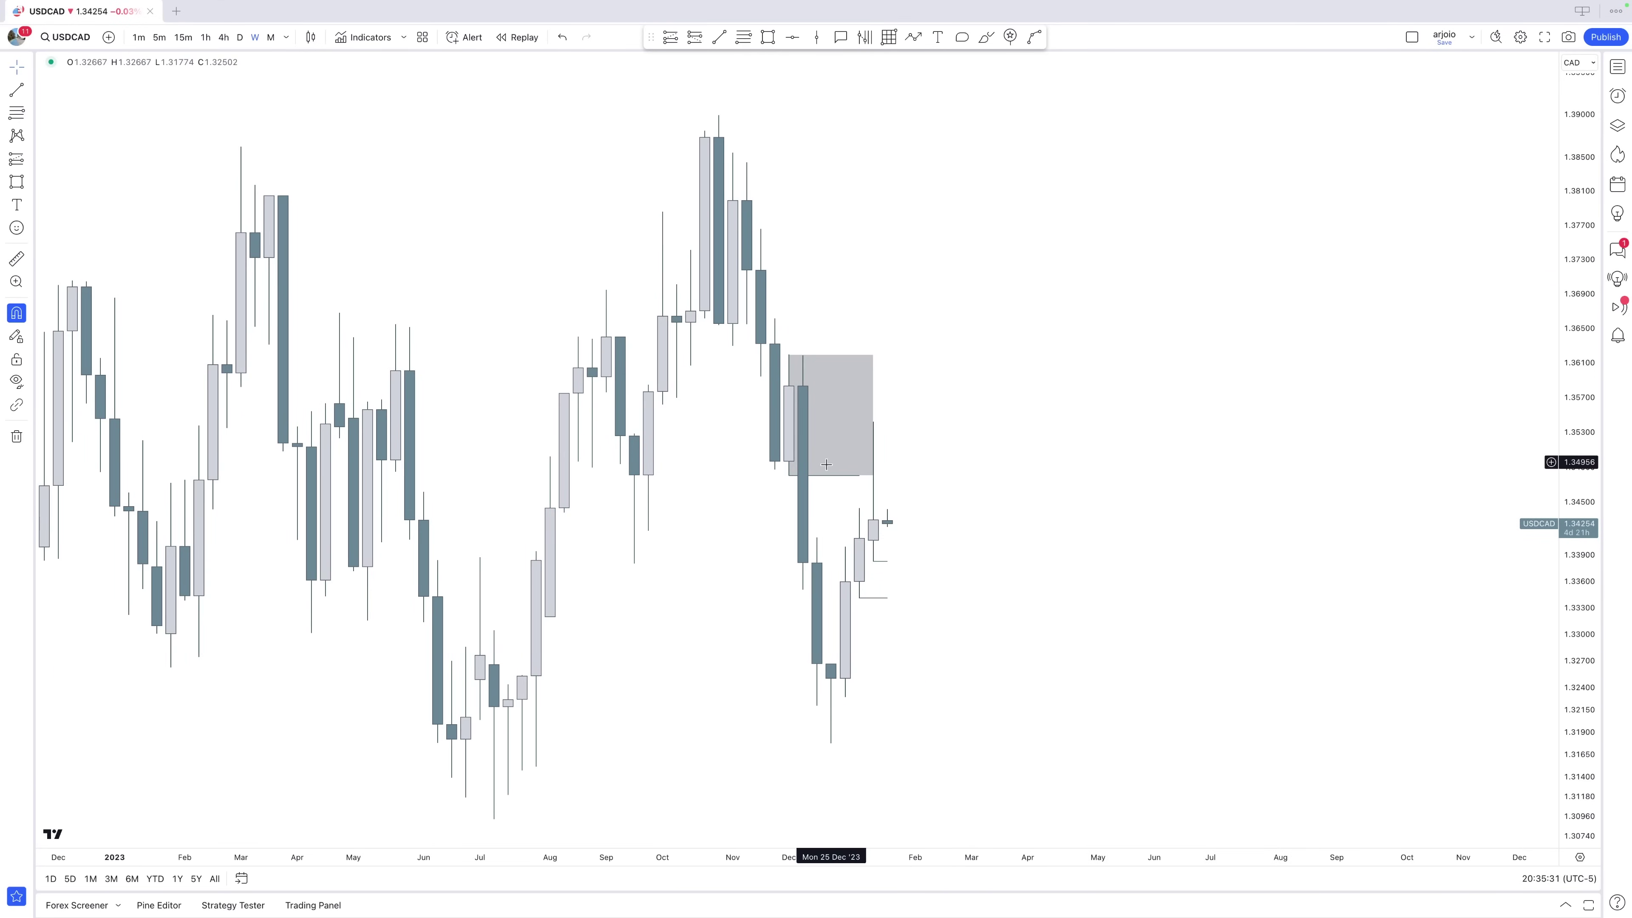
pyautogui.moveTo(789, 475)
pyautogui.mouseDown()
pyautogui.moveTo(790, 393)
pyautogui.moveTo(793, 478)
pyautogui.mouseUp()
pyautogui.click(832, 486)
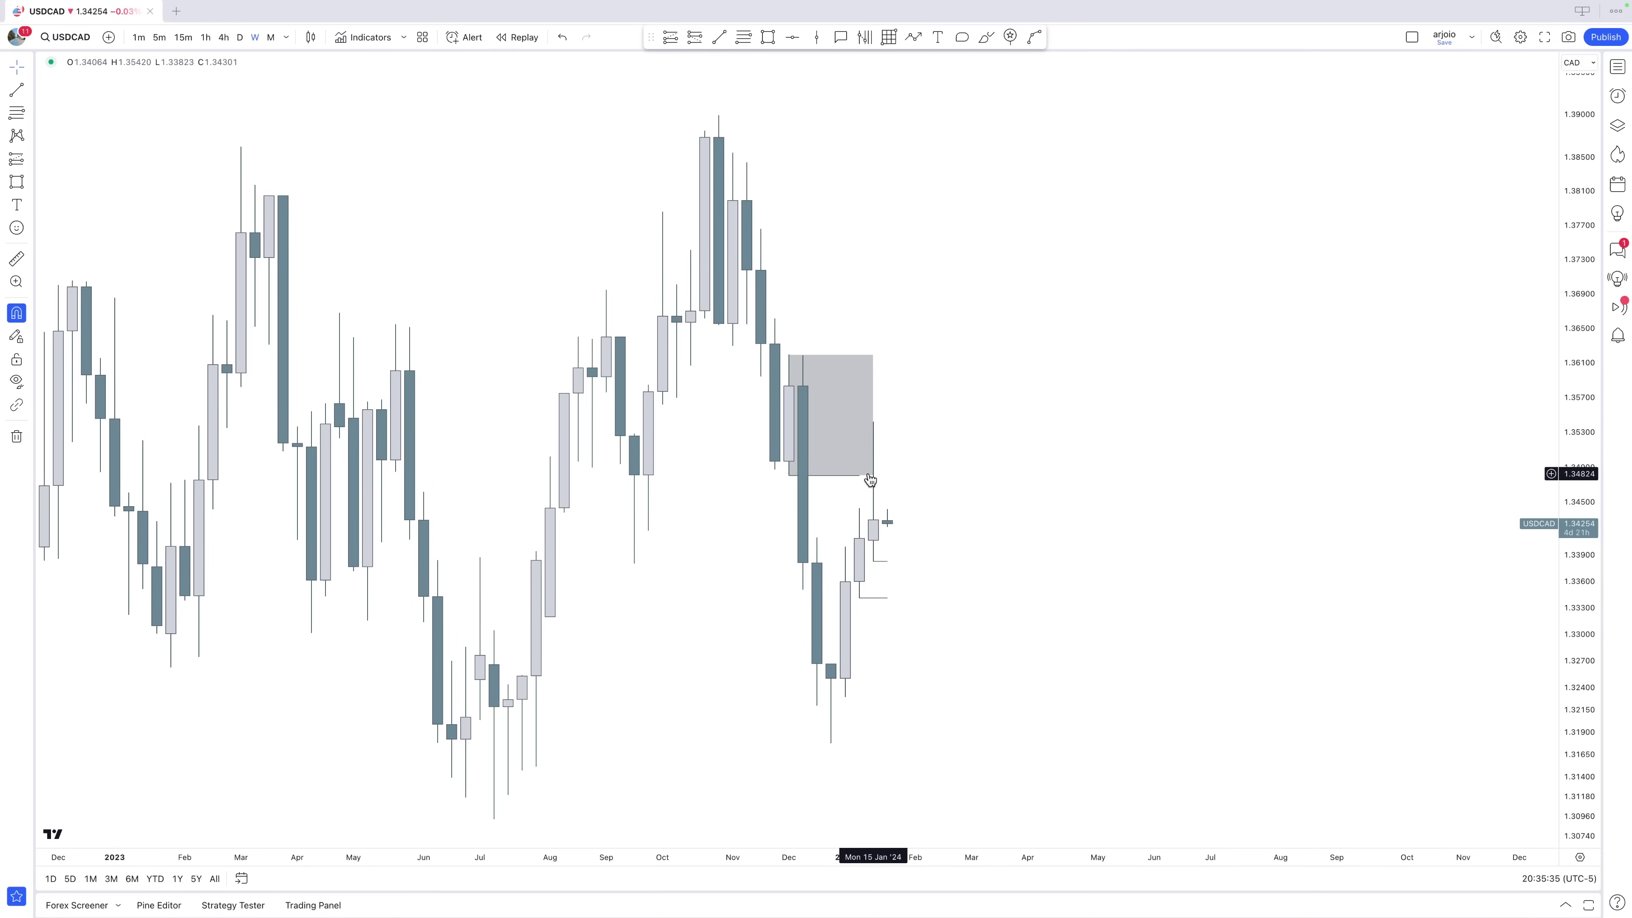
pyautogui.press('Delete')
pyautogui.scroll(3, 858, 475)
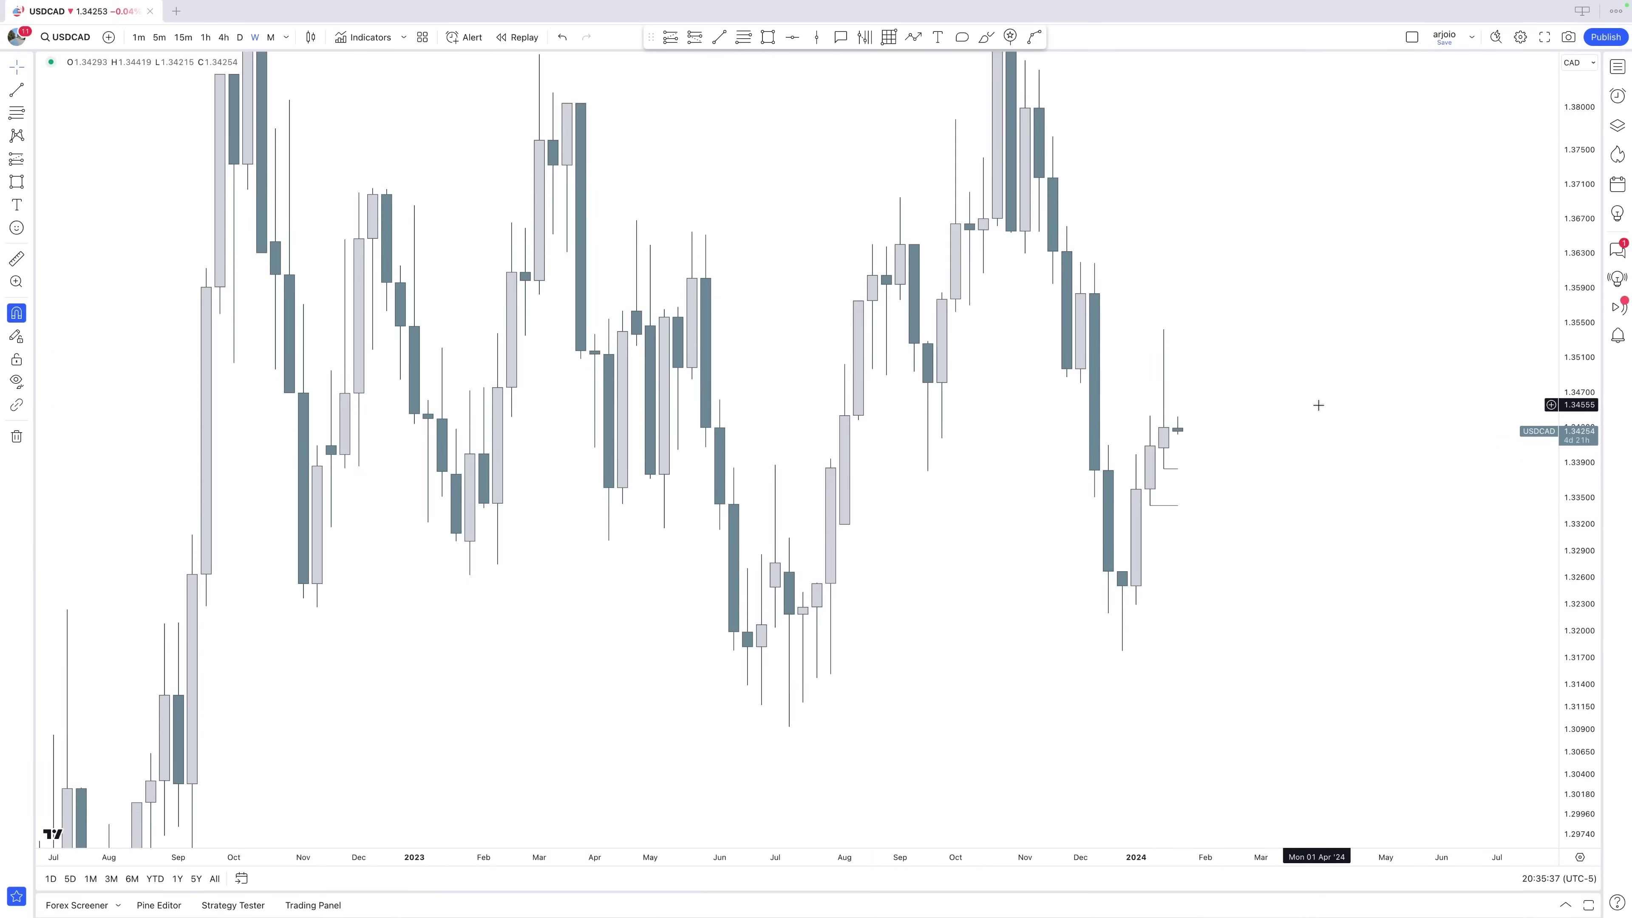
# Draw a new horizontal trend line at the 4 December 2023 candle's low, 1.34802, running to about 25 December.
pyautogui.moveTo(1573, 616); pyautogui.dragTo(783, 489)
pyautogui.moveTo(618, 506); pyautogui.dragTo(779, 443)
pyautogui.click(720, 38)
pyautogui.click(776, 439)
pyautogui.click(838, 438)
pyautogui.scroll(1, 793, 441)
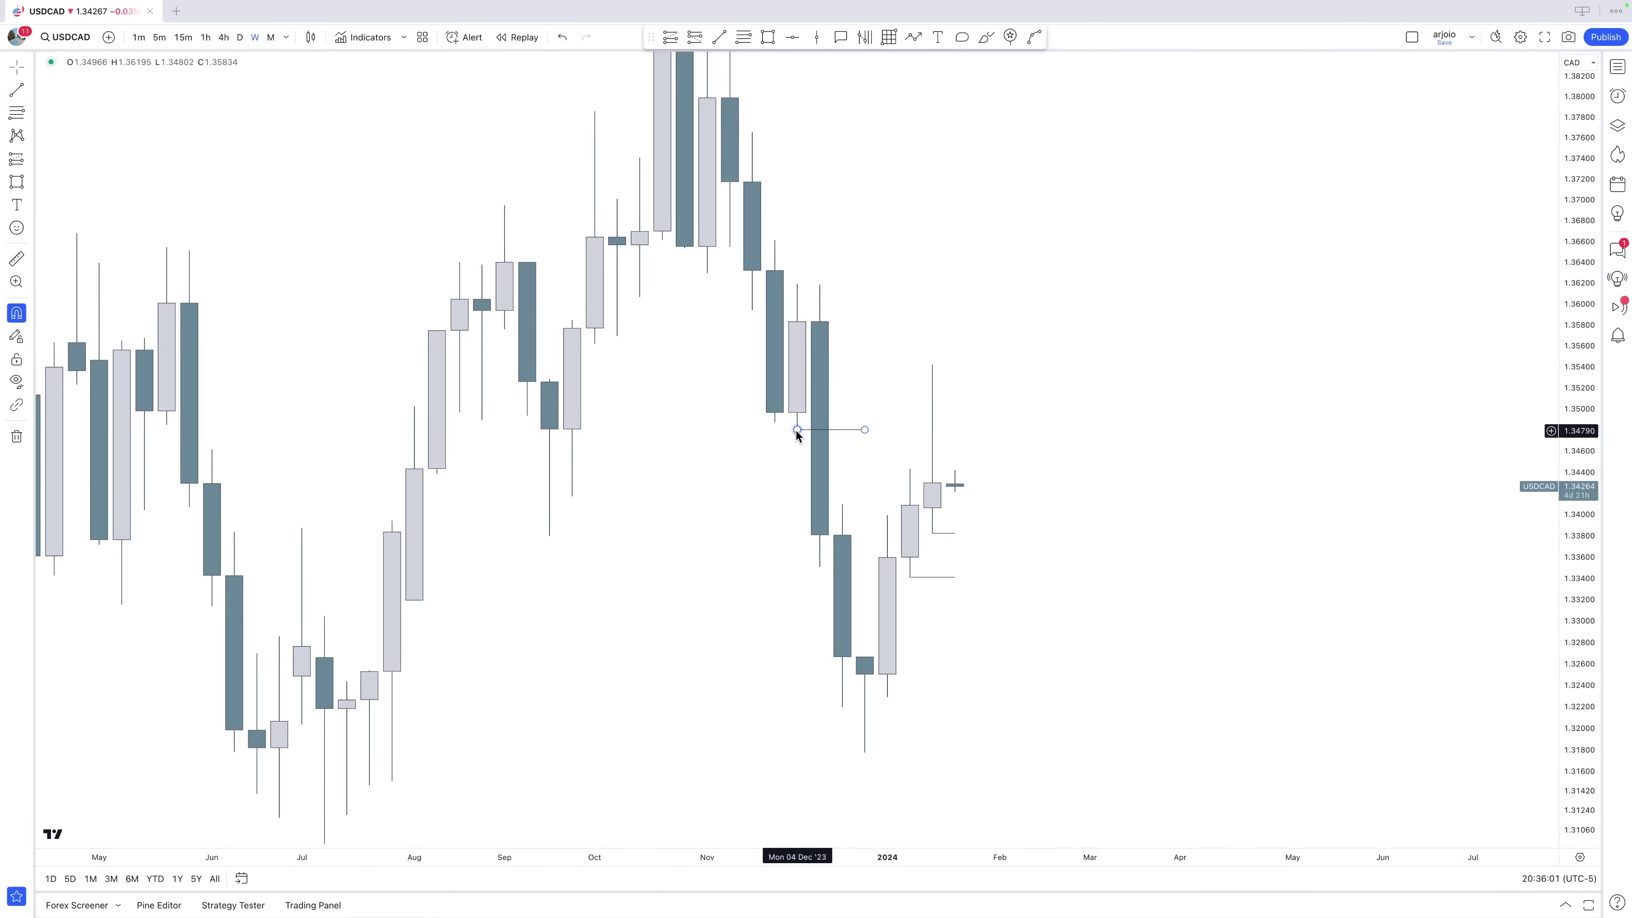
# Try the trend line at the candle's open, 1.34966, and realign both ends to the 1.34802 low, ending at 8 January 2024.
pyautogui.click(797, 443)
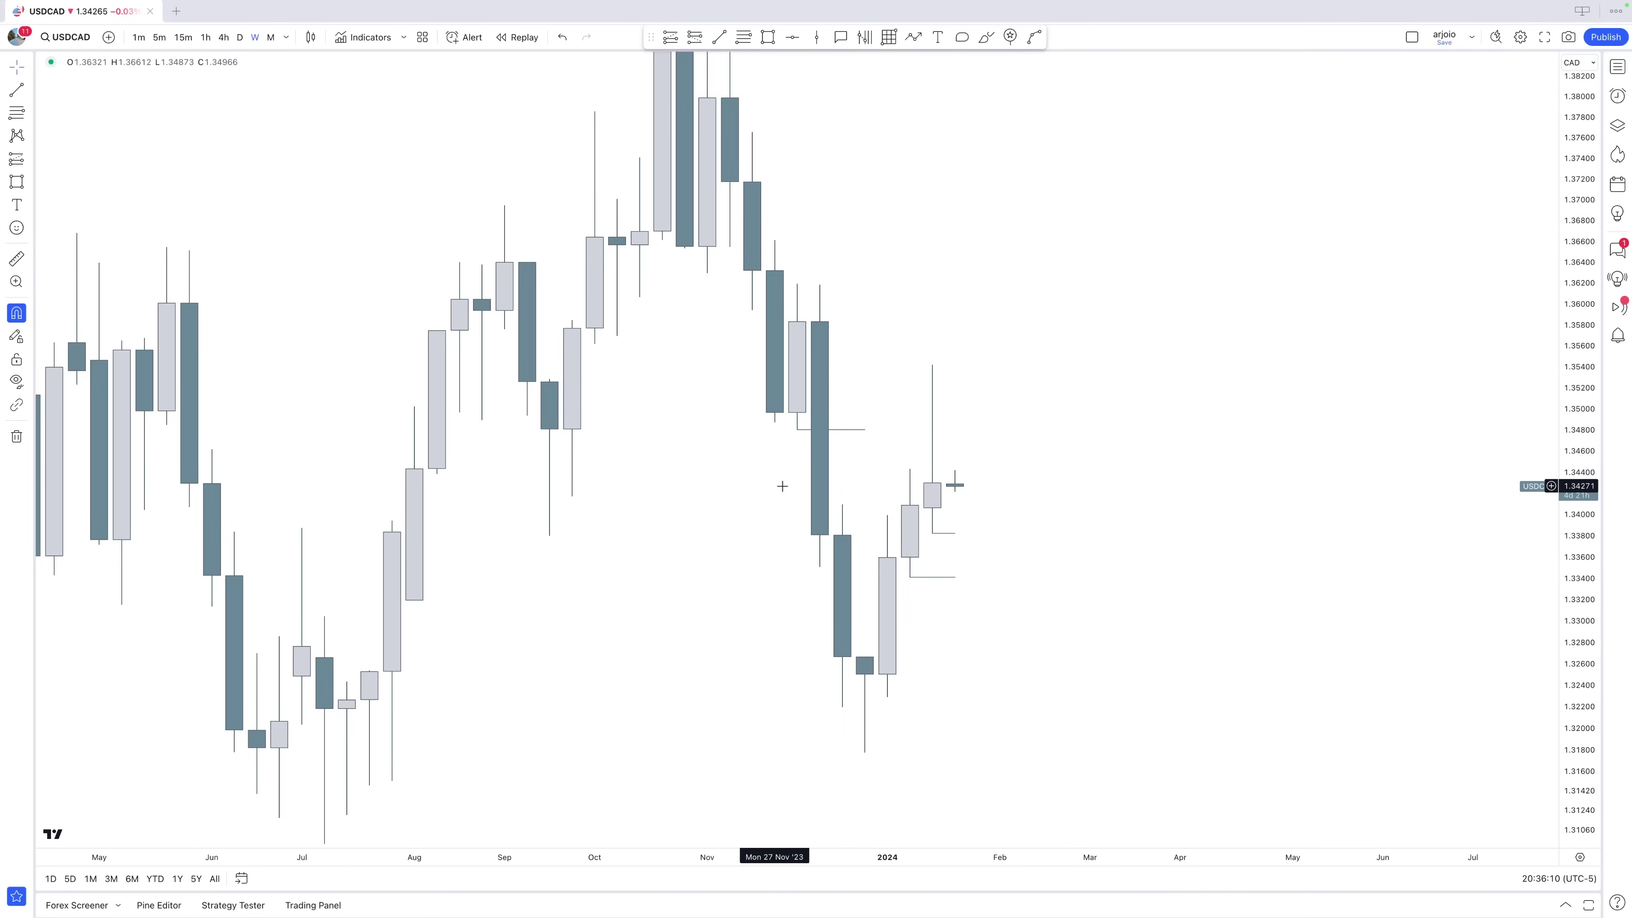
pyautogui.moveTo(865, 429); pyautogui.dragTo(797, 412)
pyautogui.hotkey('ctrl', 'z')
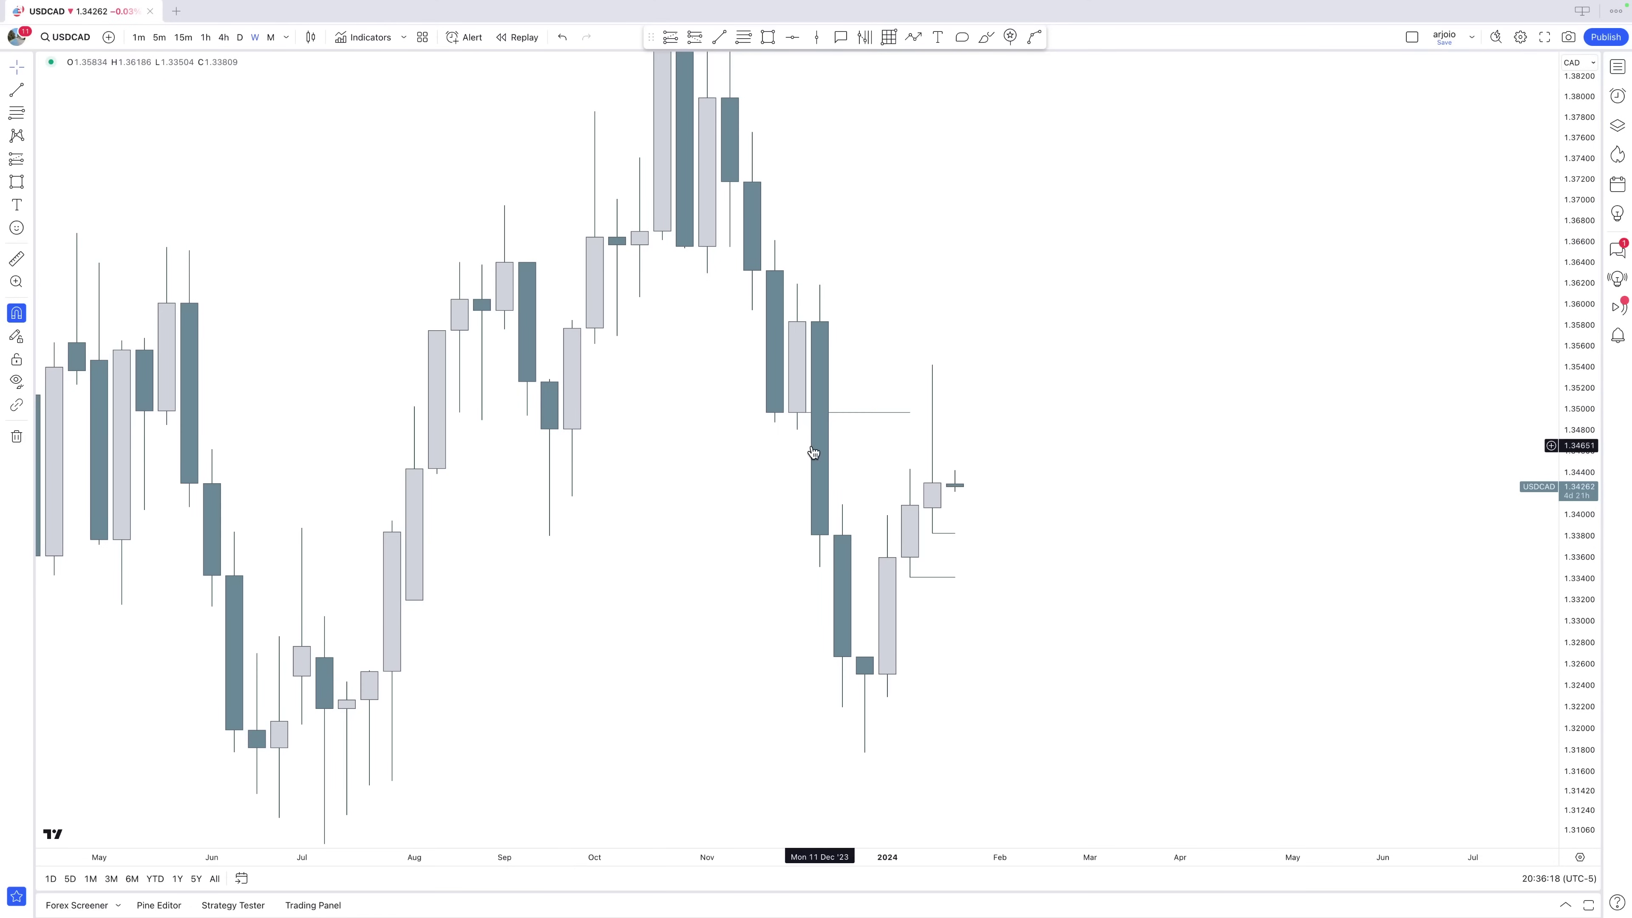
pyautogui.moveTo(797, 412); pyautogui.dragTo(797, 429)
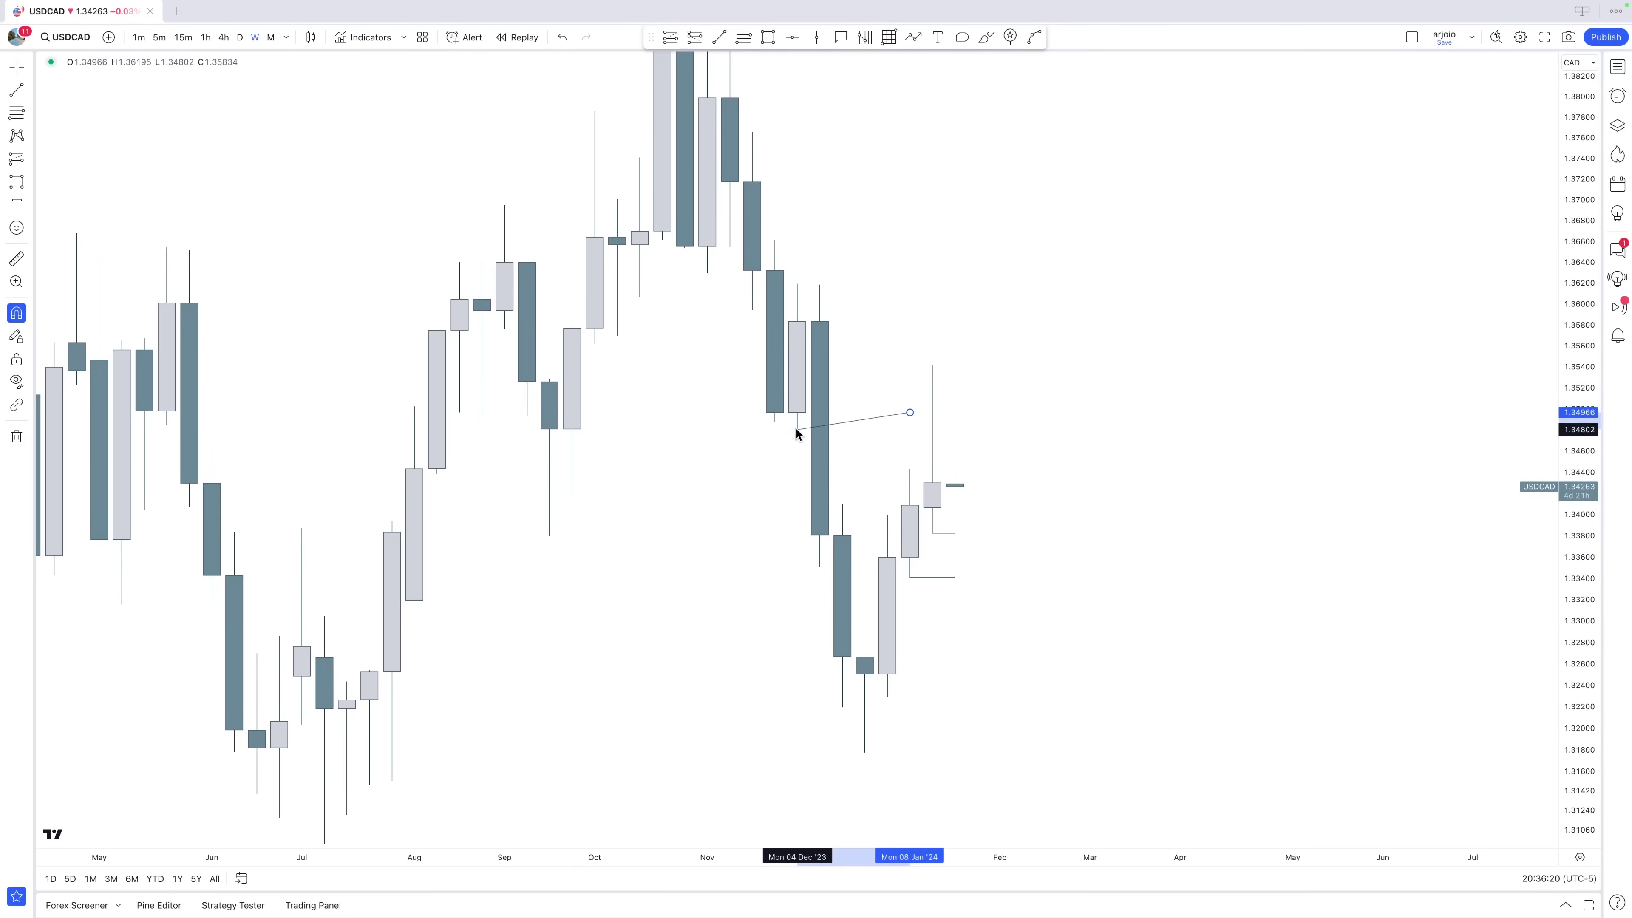
pyautogui.moveTo(913, 416); pyautogui.dragTo(909, 429)
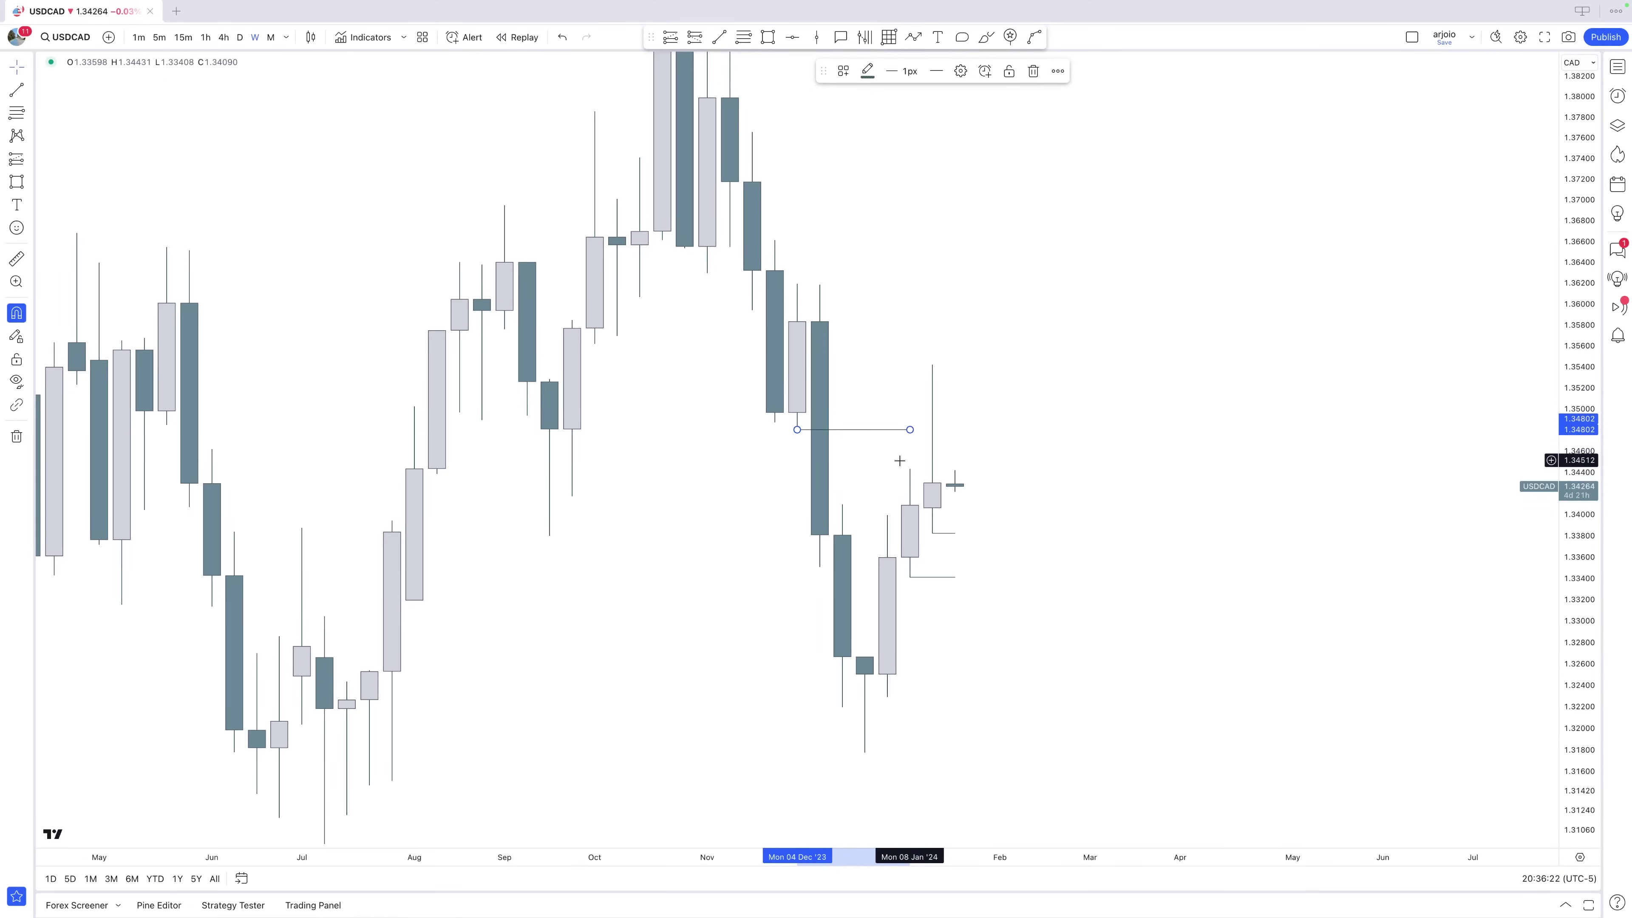
# Box the range from 1.34802 to 1.36195 between 4 December 2023 and 8 January 2024, and undo the rectangle.
pyautogui.click(768, 37)
pyautogui.moveTo(797, 429); pyautogui.dragTo(796, 283)
pyautogui.moveTo(797, 356); pyautogui.dragTo(913, 362)
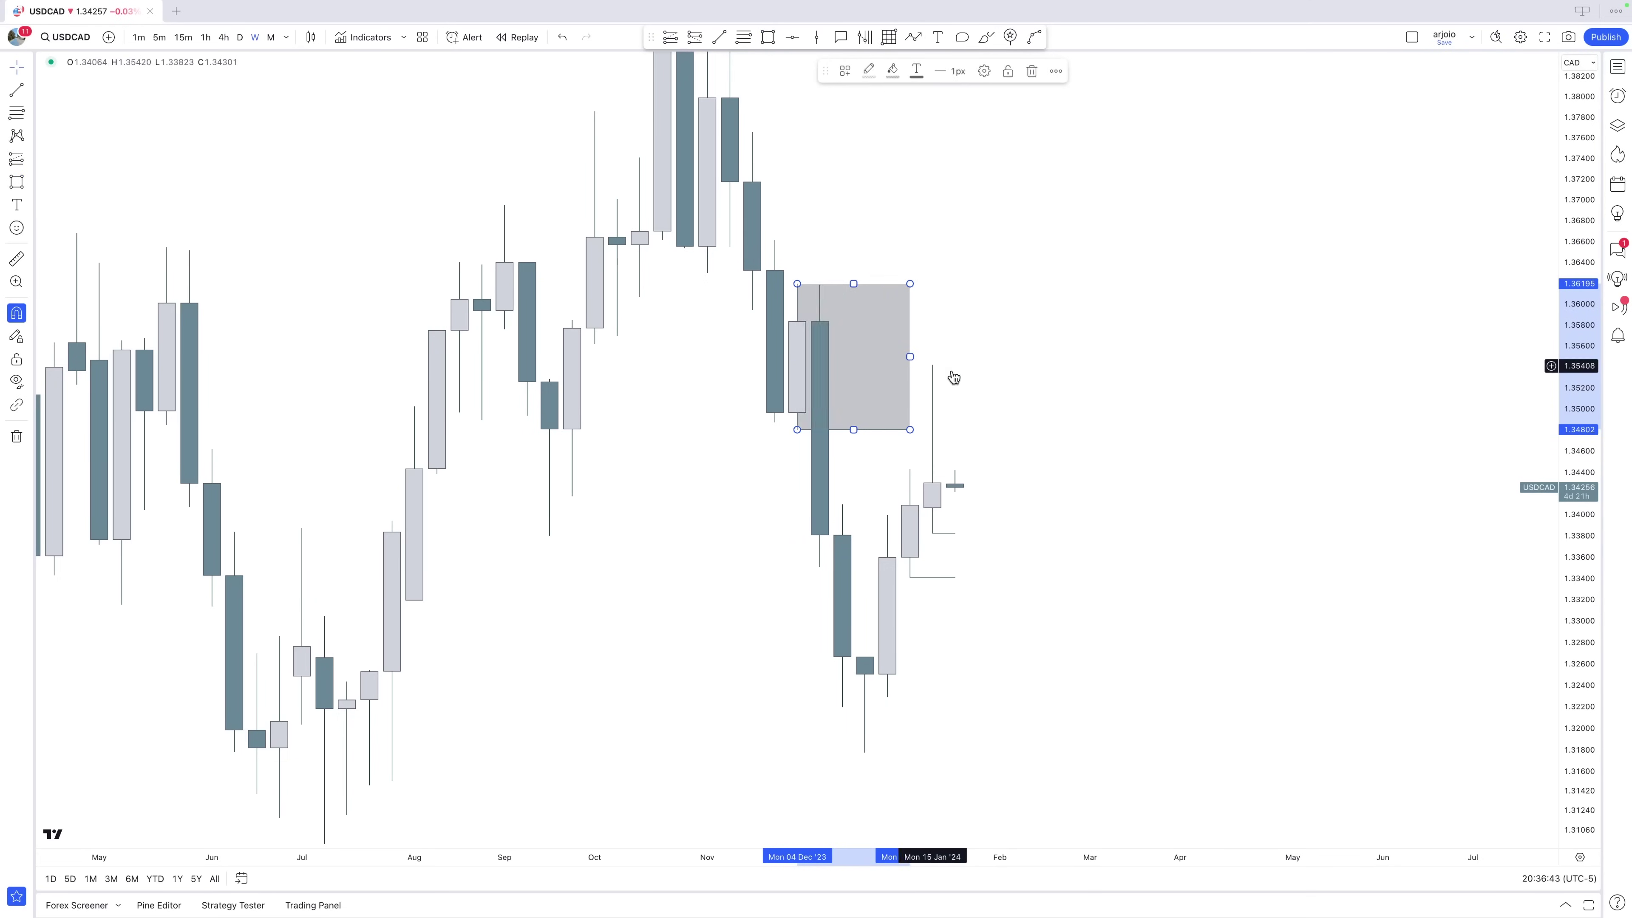
pyautogui.click(1027, 400)
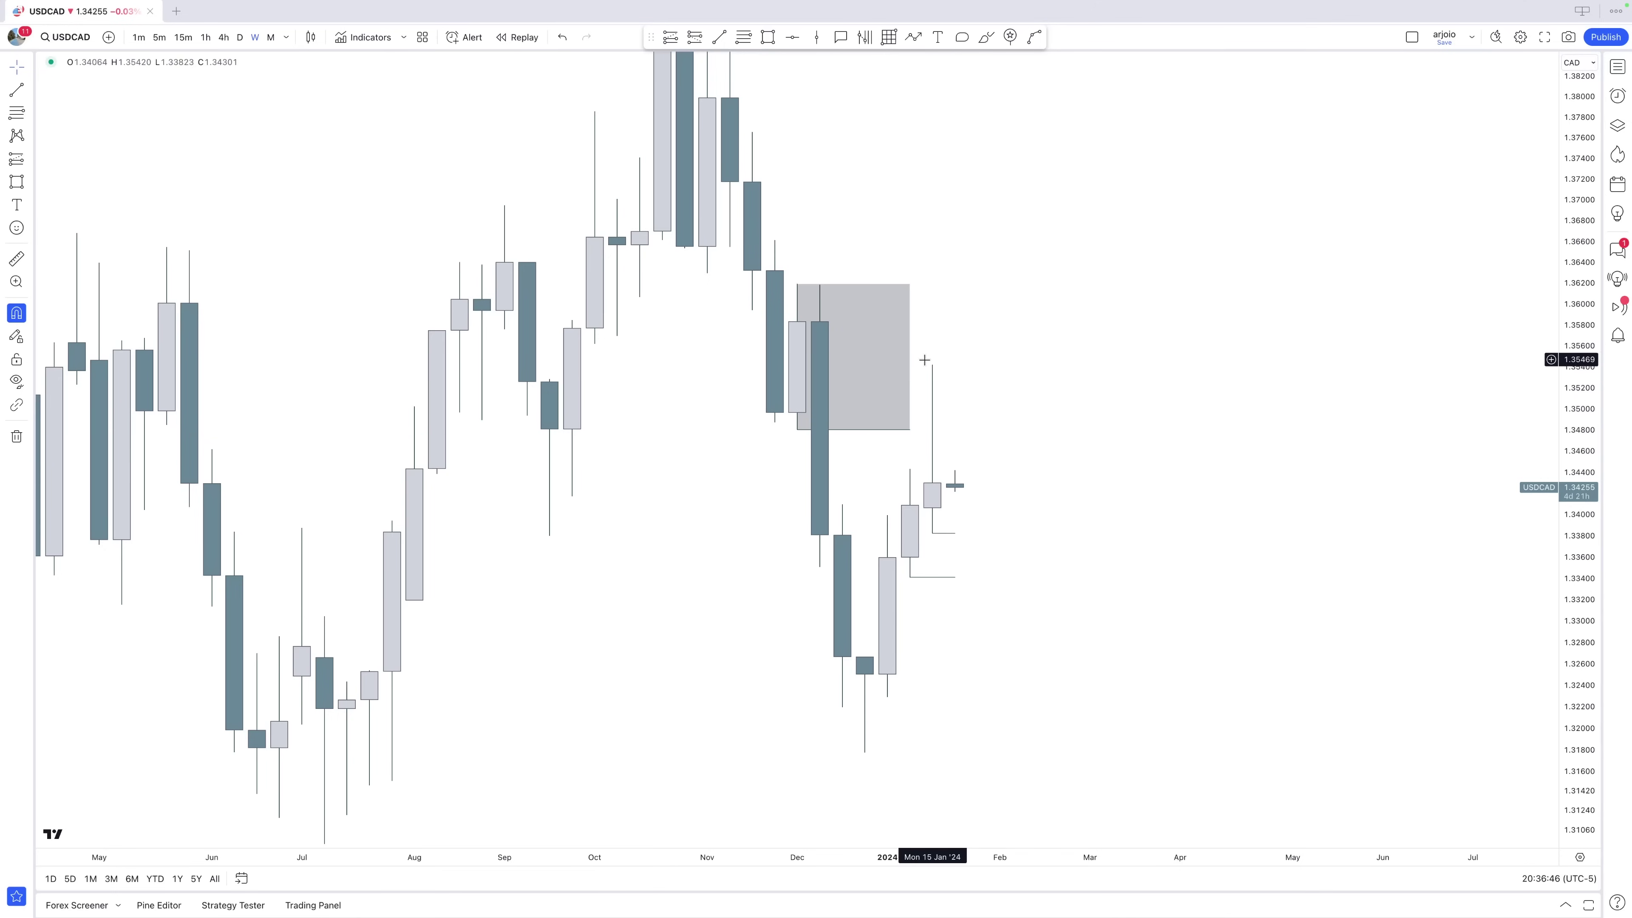
pyautogui.hotkey('ctrl', 'z')
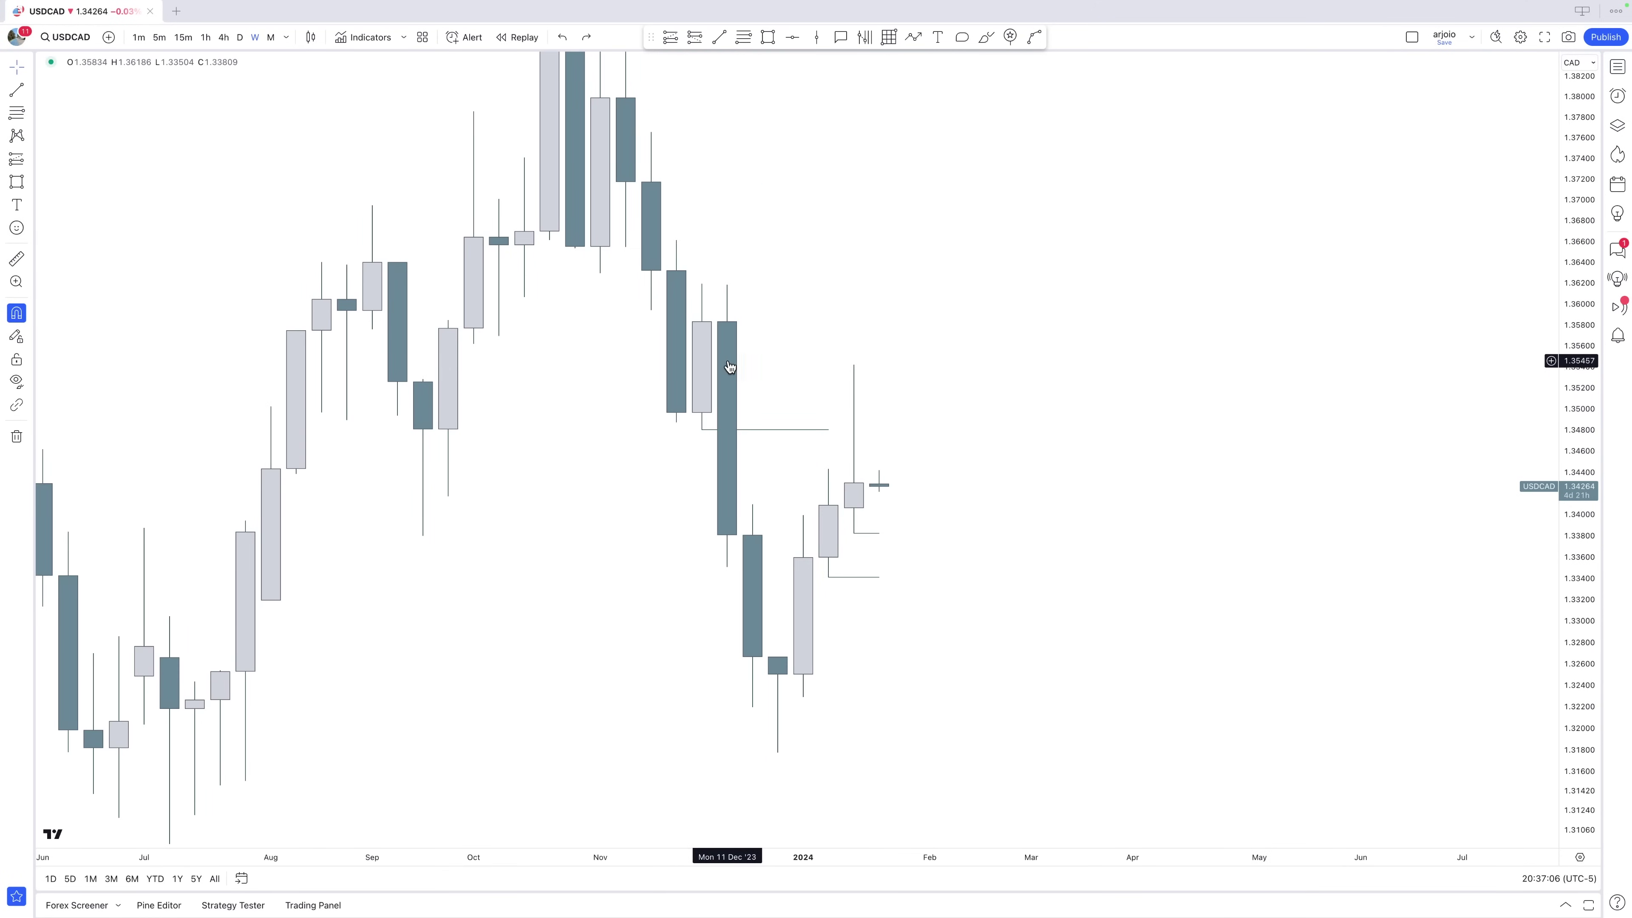
# Examine the weekly candles and the marked low levels across December 2023 and January 2024.
pyautogui.scroll(1, 717, 387)
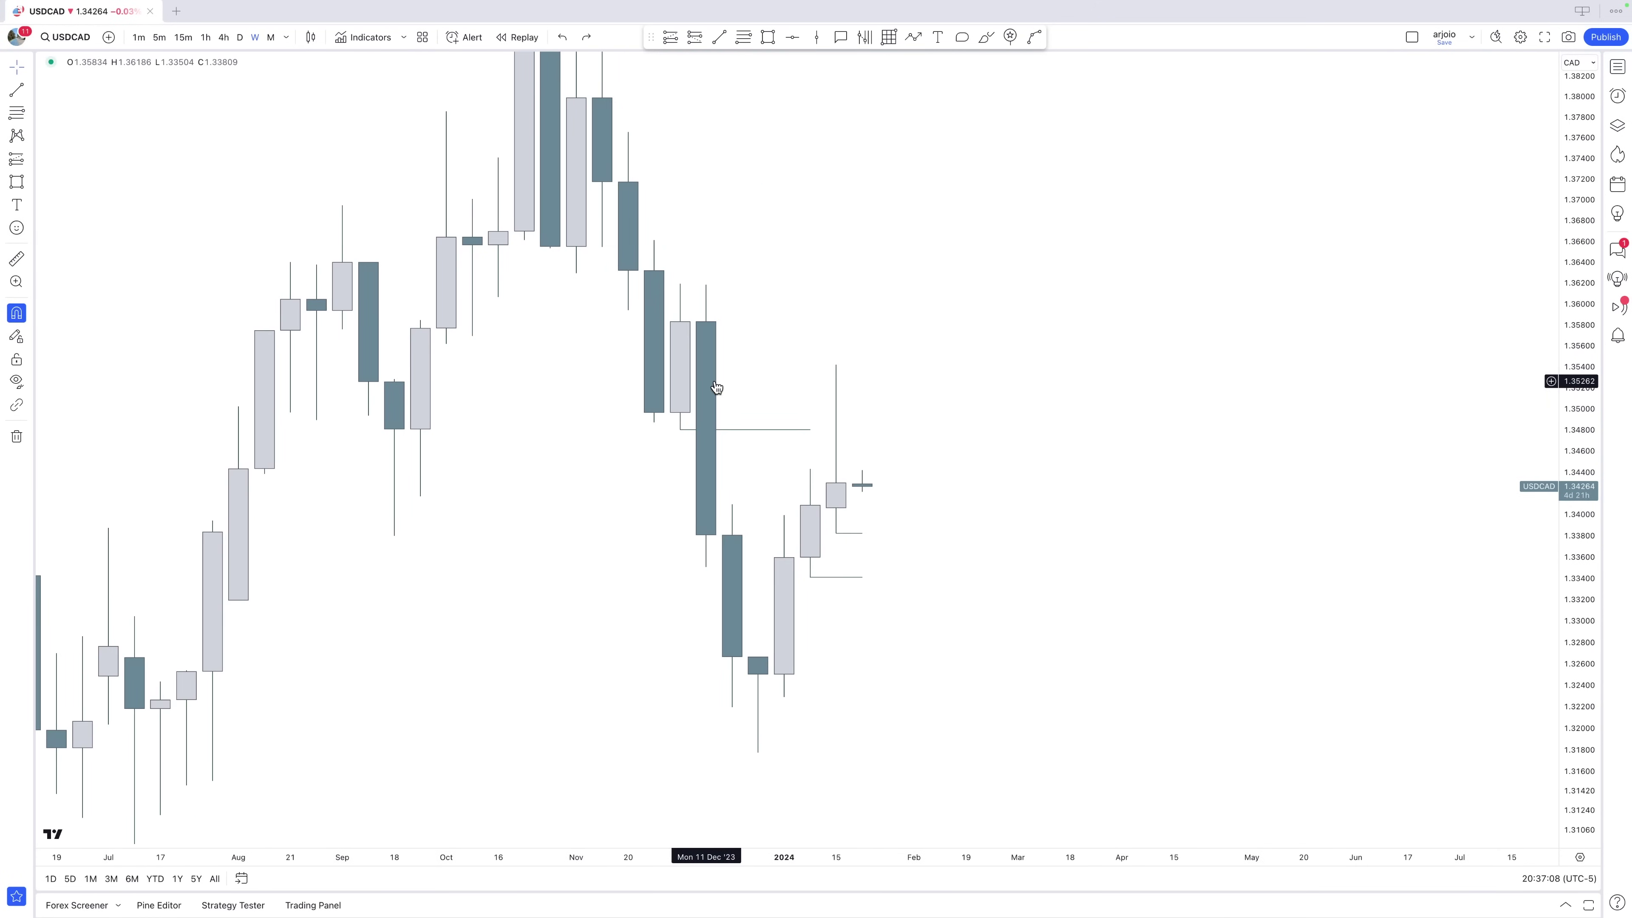
pyautogui.click(685, 421)
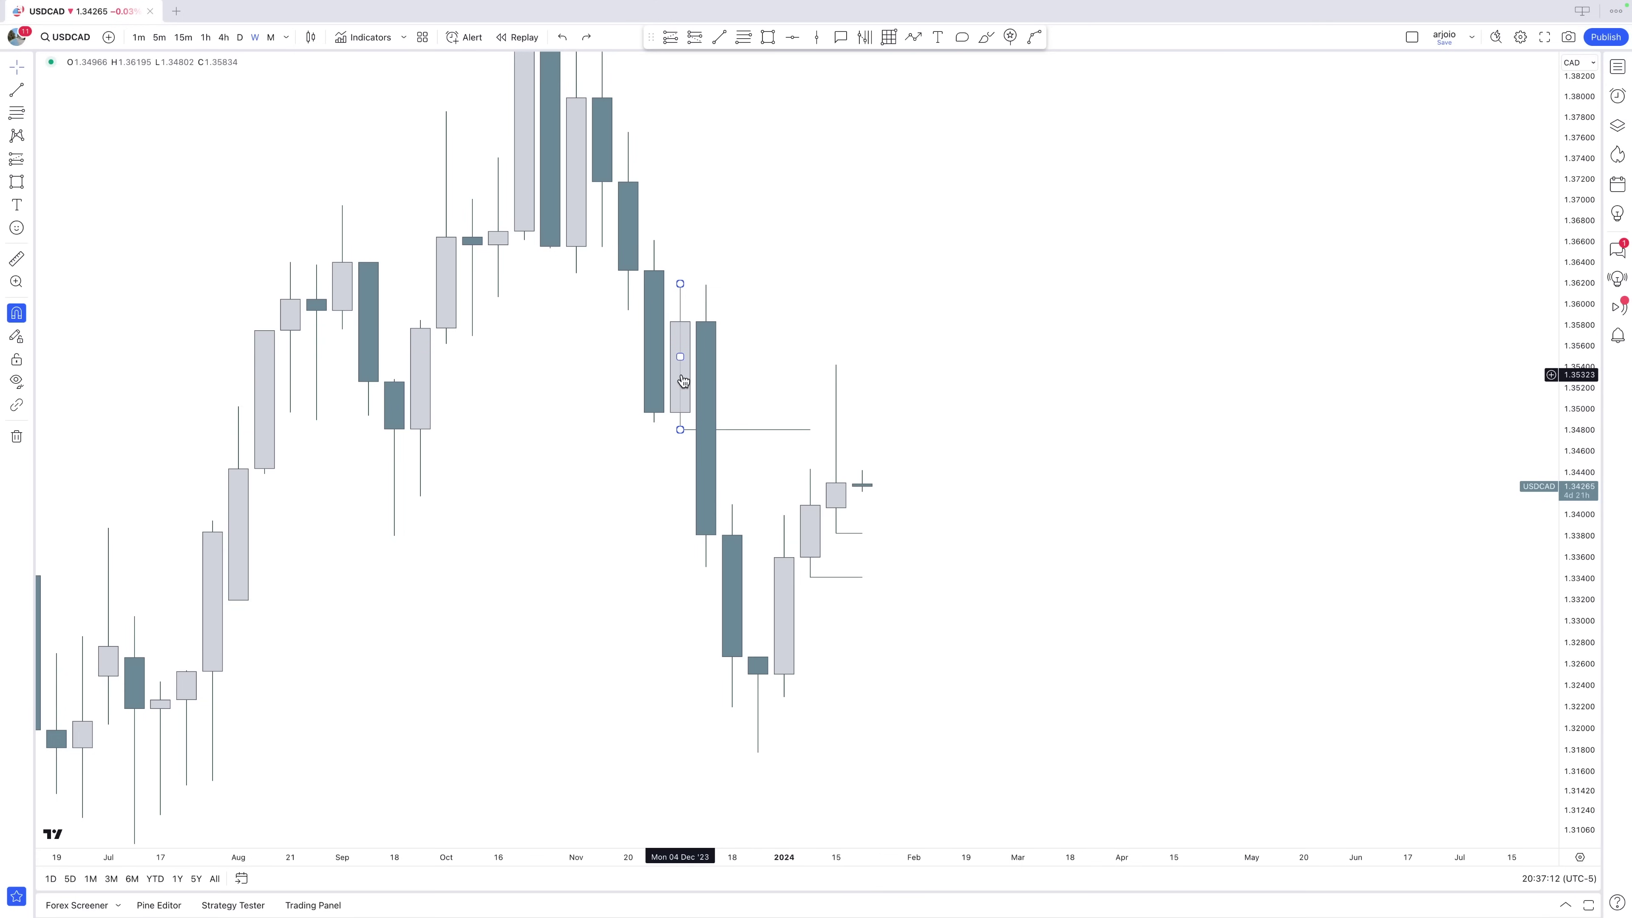
pyautogui.click(732, 386)
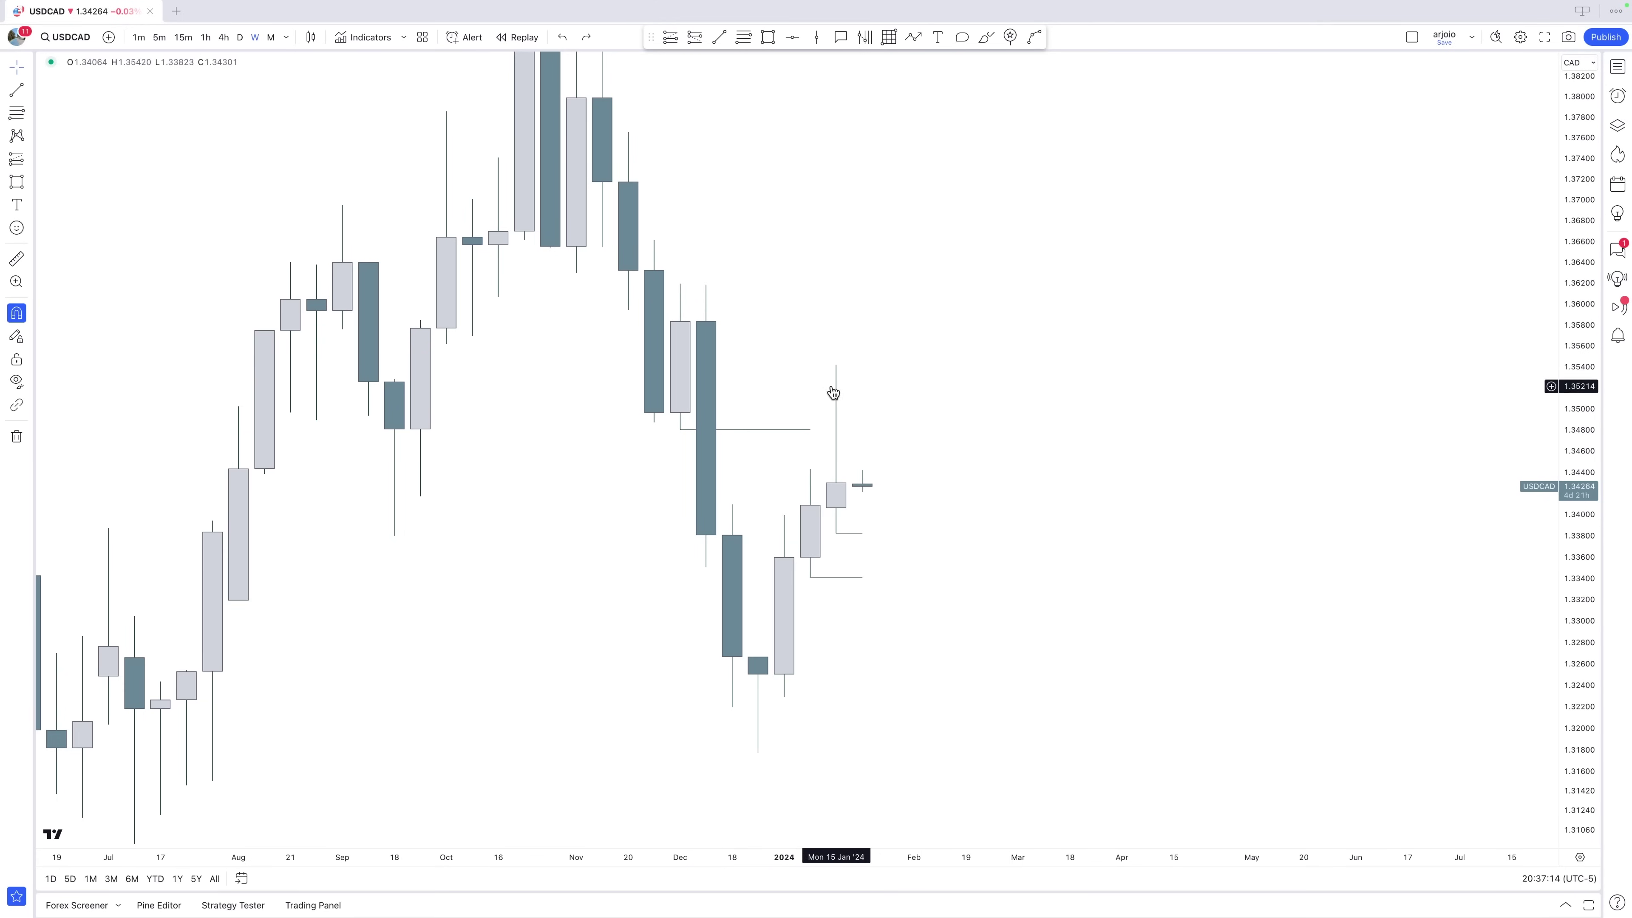
pyautogui.scroll(-3, 936, 648)
pyautogui.doubleClick(1574, 388)
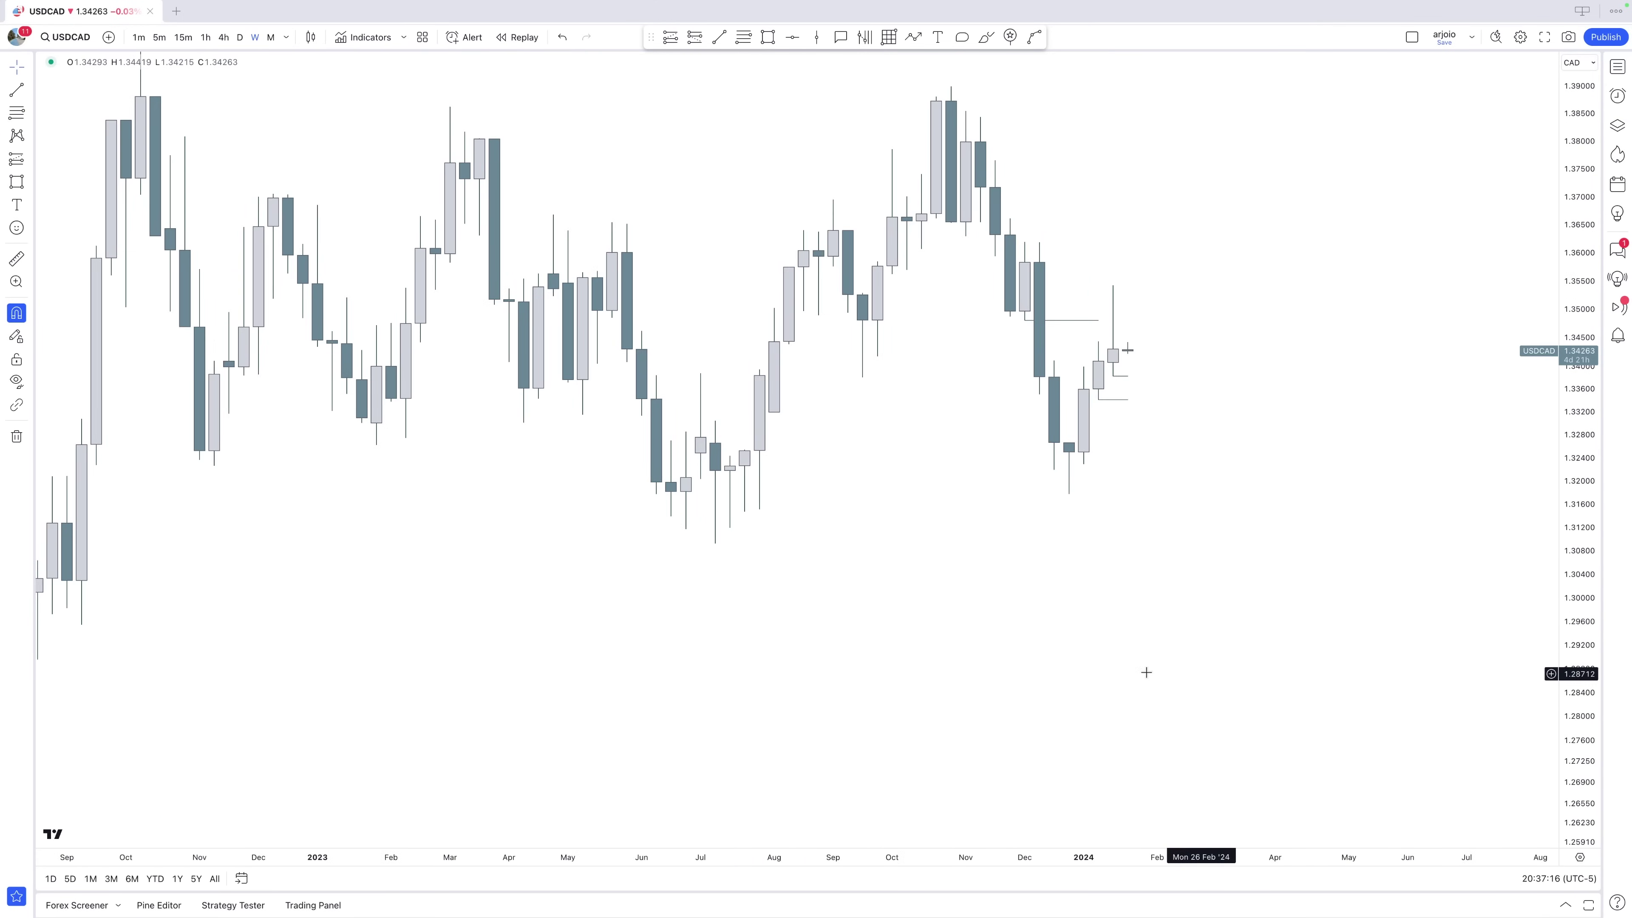
pyautogui.scroll(3, 1196, 679)
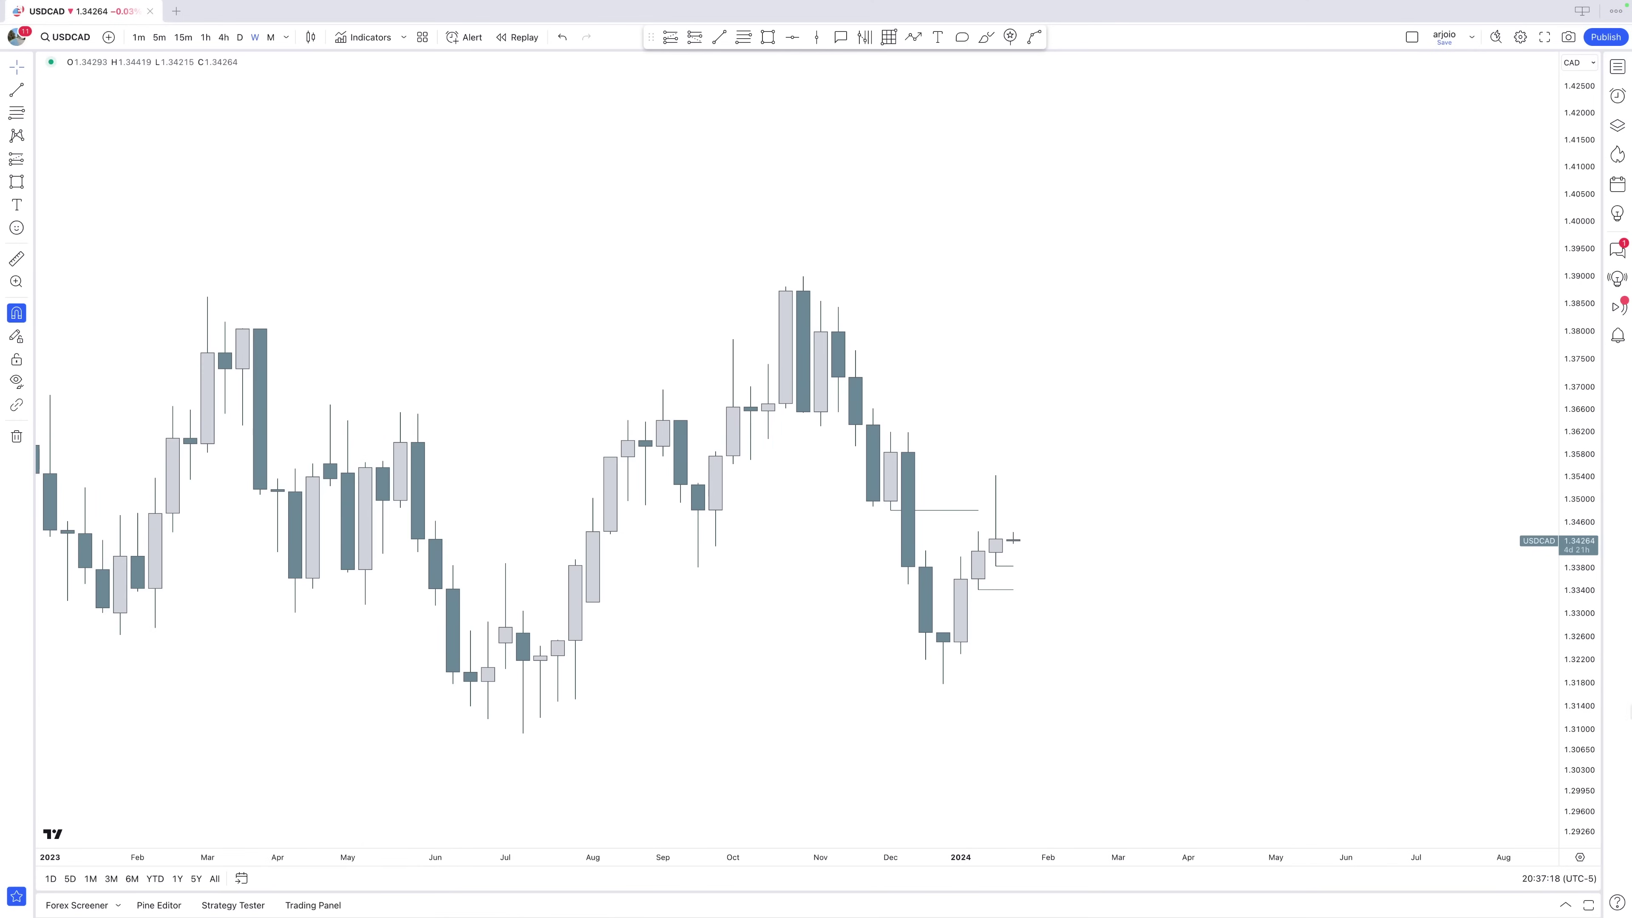
pyautogui.scroll(2, 1337, 551)
pyautogui.moveTo(1029, 566); pyautogui.dragTo(1002, 500)
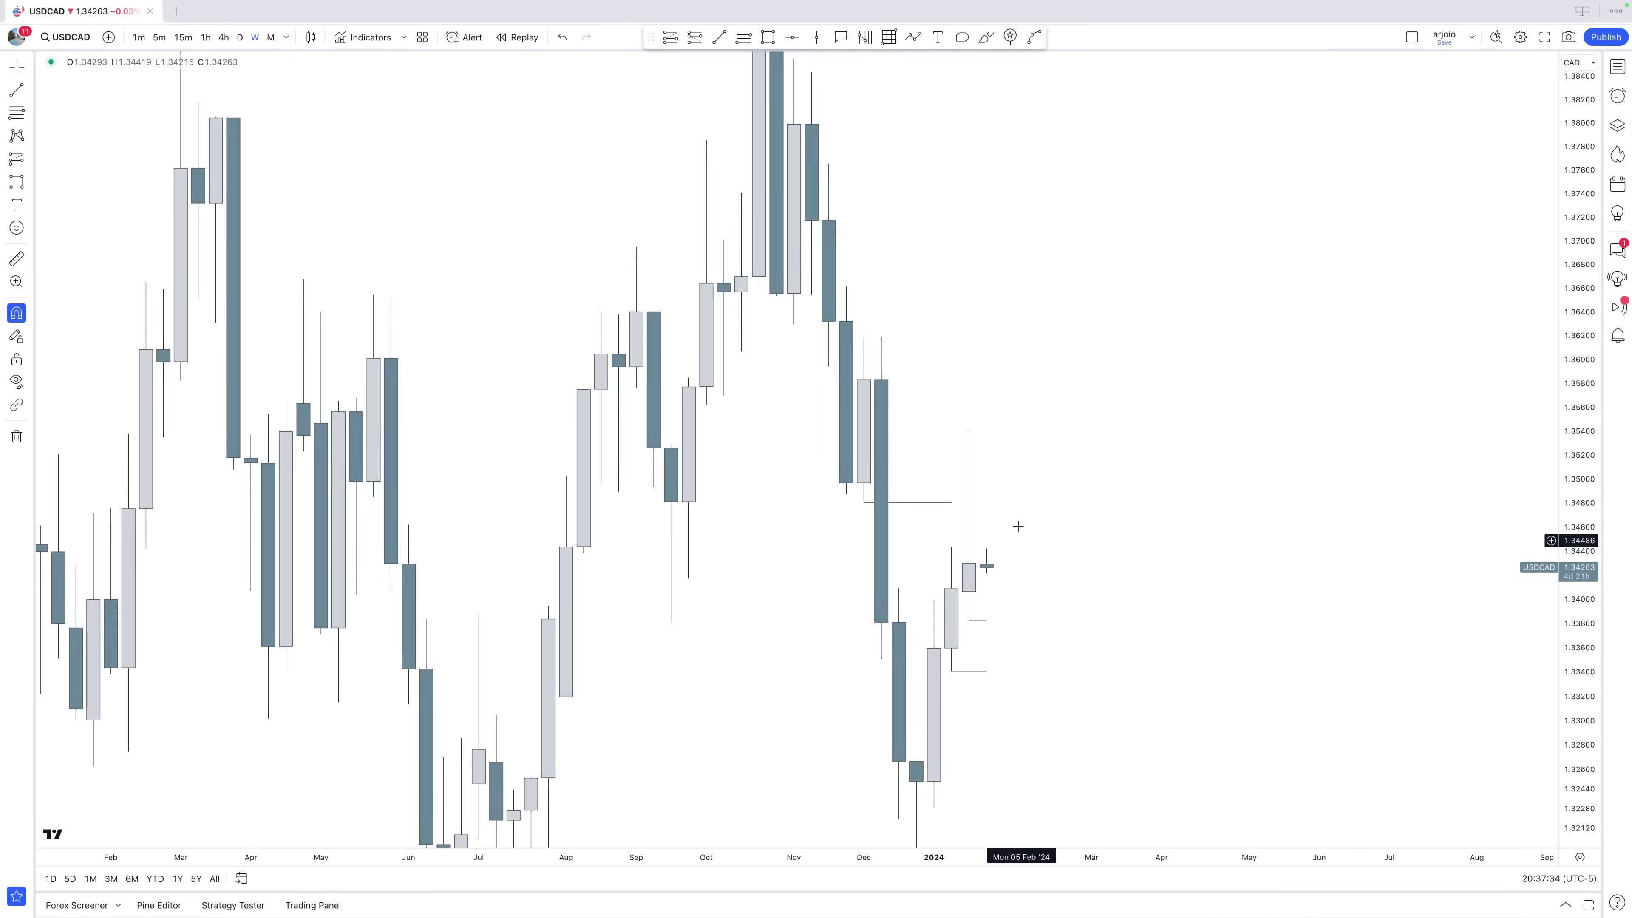
pyautogui.moveTo(1016, 528); pyautogui.dragTo(964, 457)
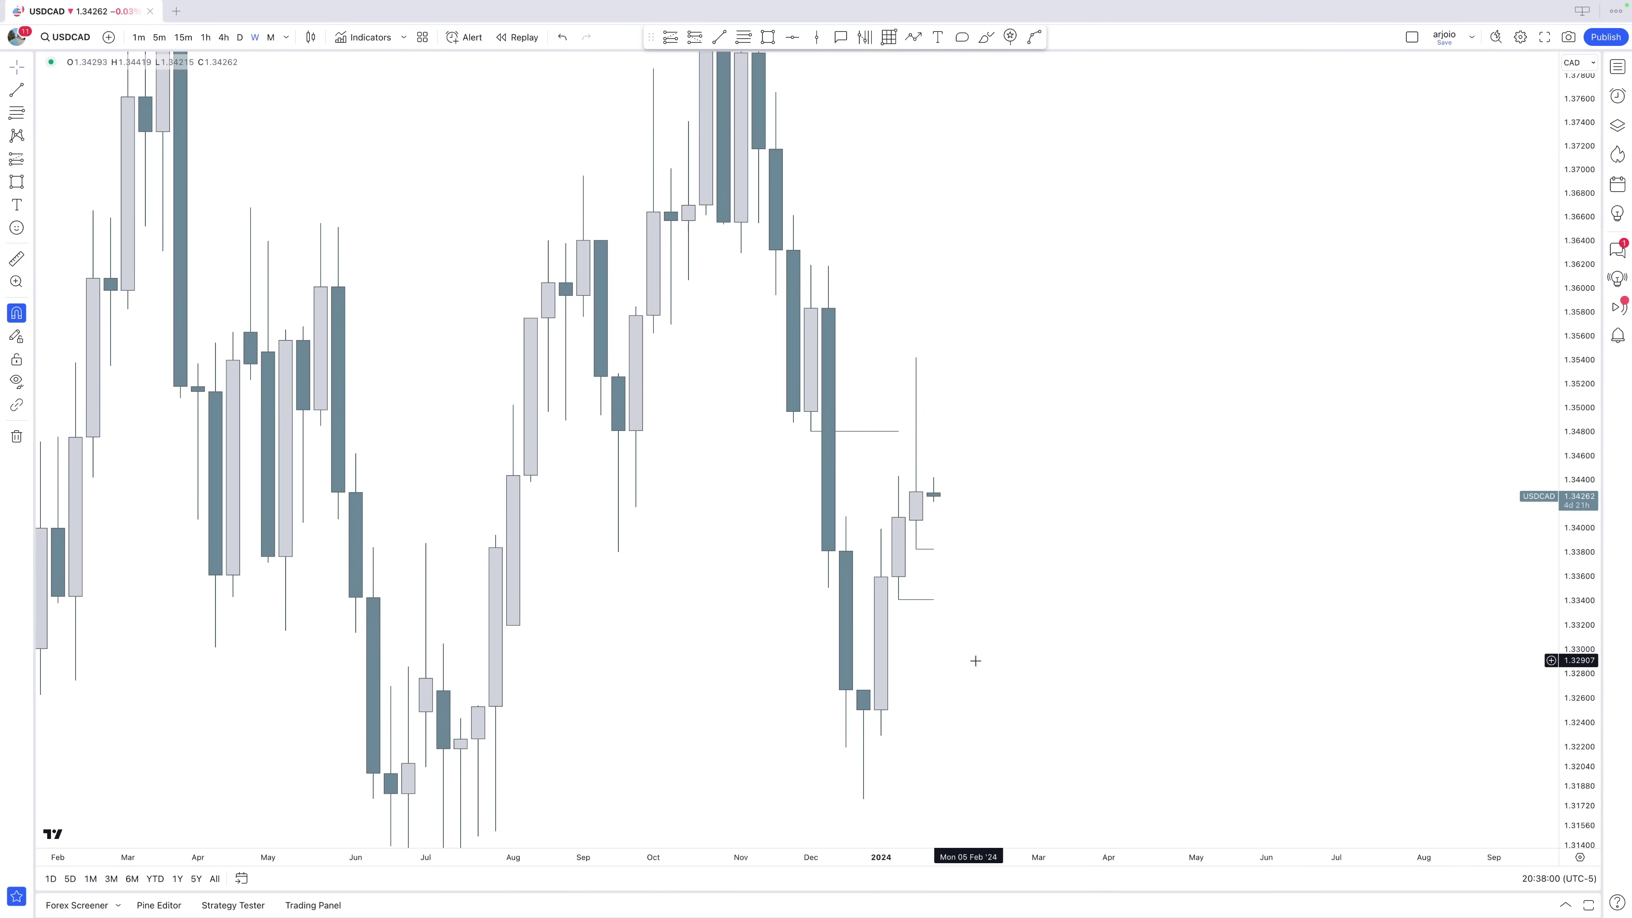
pyautogui.scroll(3, 975, 661)
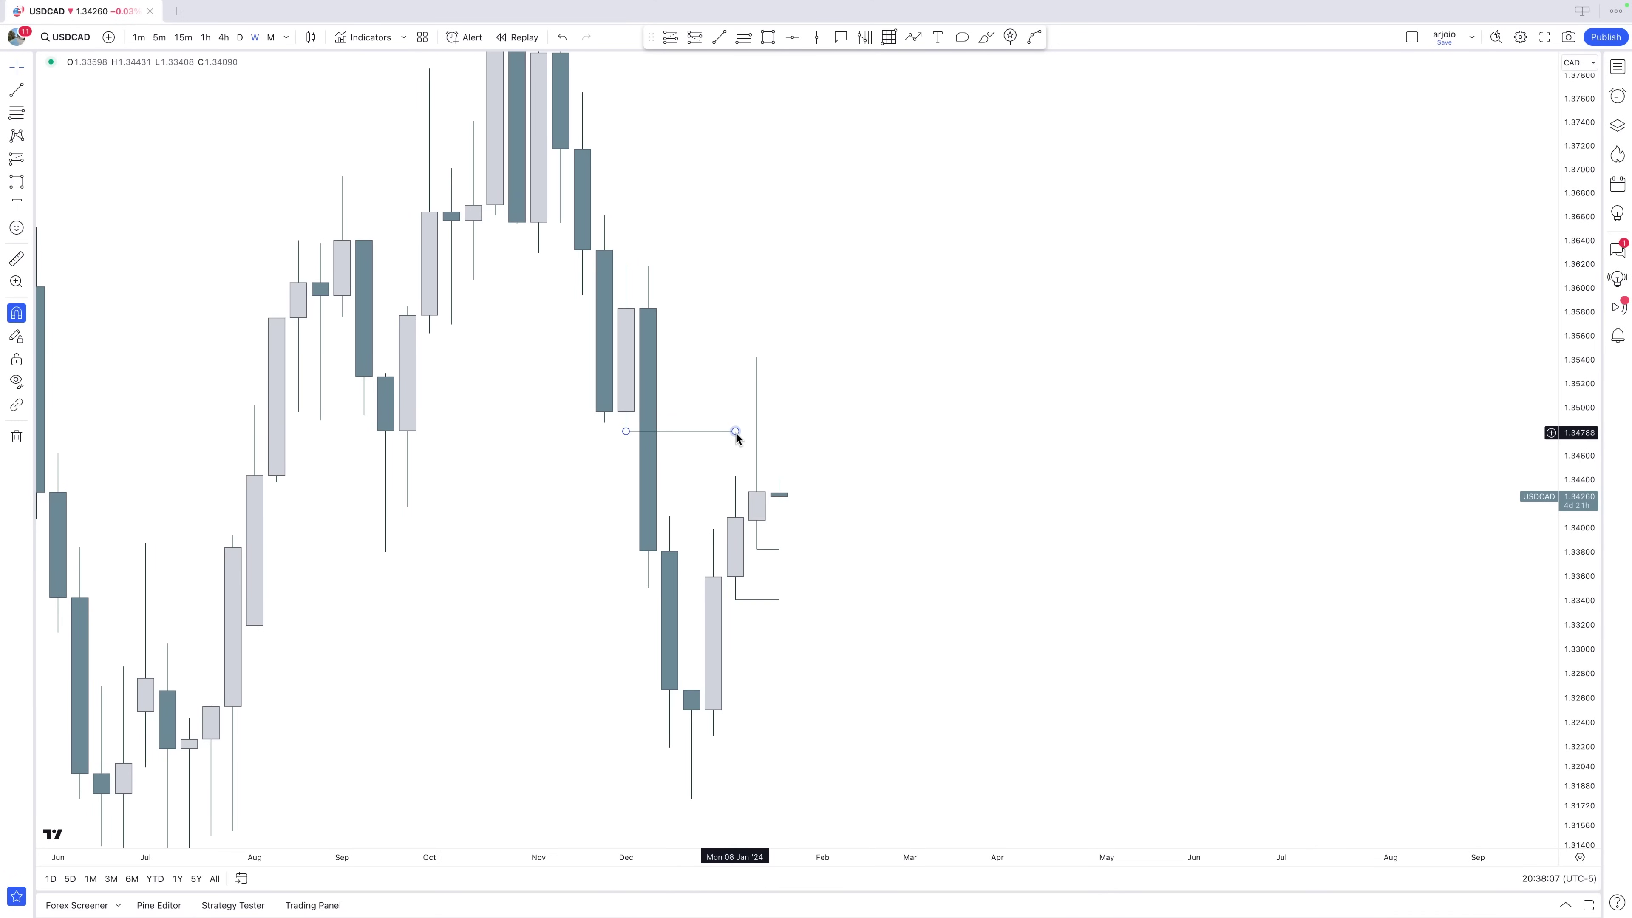
pyautogui.hscroll(-5, 1082, 612)
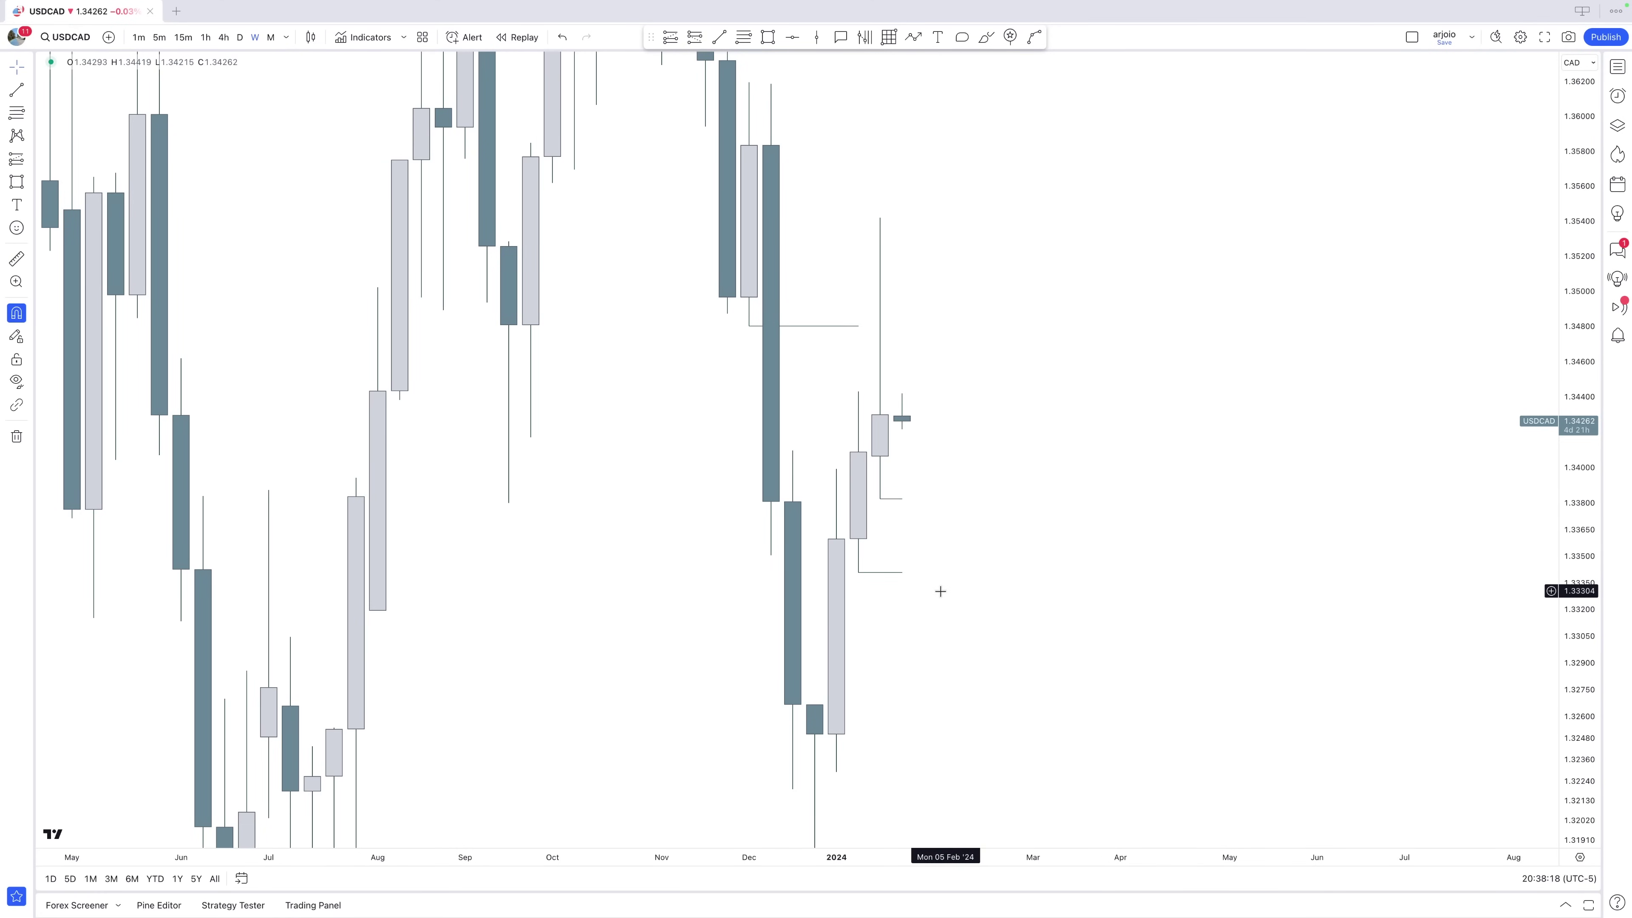
# Switch the chart to the 1-hour timeframe and frame the price action from 15 to 21 January 2024.
pyautogui.click(206, 37)
pyautogui.moveTo(710, 477)
pyautogui.mouseDown()
pyautogui.moveTo(701, 308)
pyautogui.moveTo(699, 467)
pyautogui.moveTo(720, 470)
pyautogui.moveTo(676, 484)
pyautogui.moveTo(721, 503)
pyautogui.mouseUp()
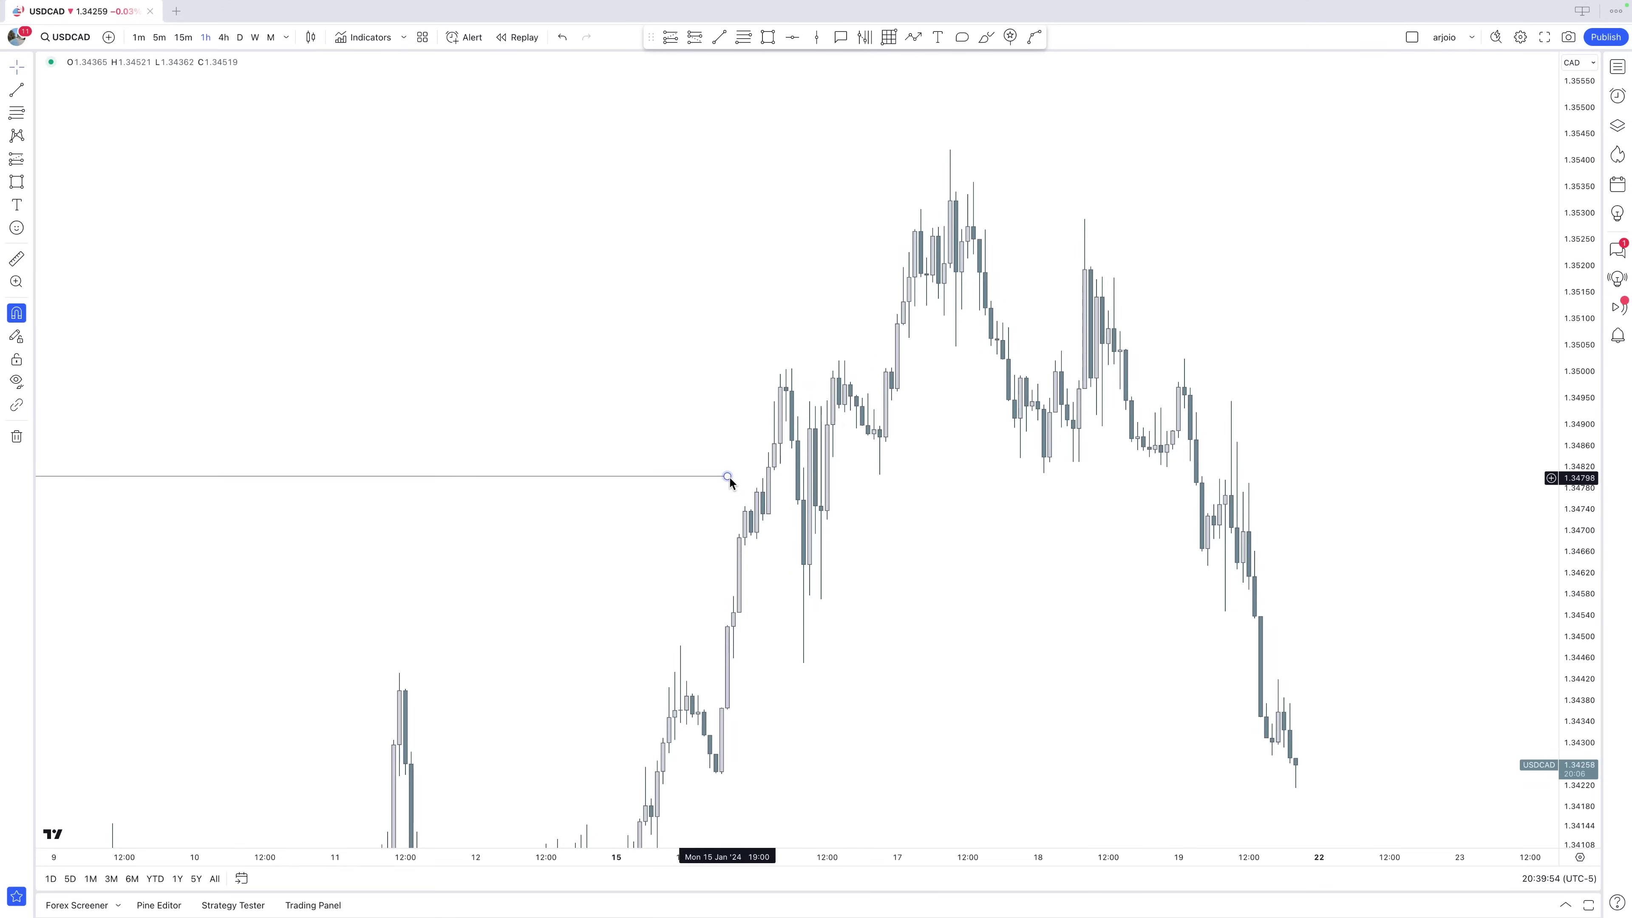
pyautogui.moveTo(958, 485); pyautogui.dragTo(1064, 536)
pyautogui.scroll(3, 1060, 536)
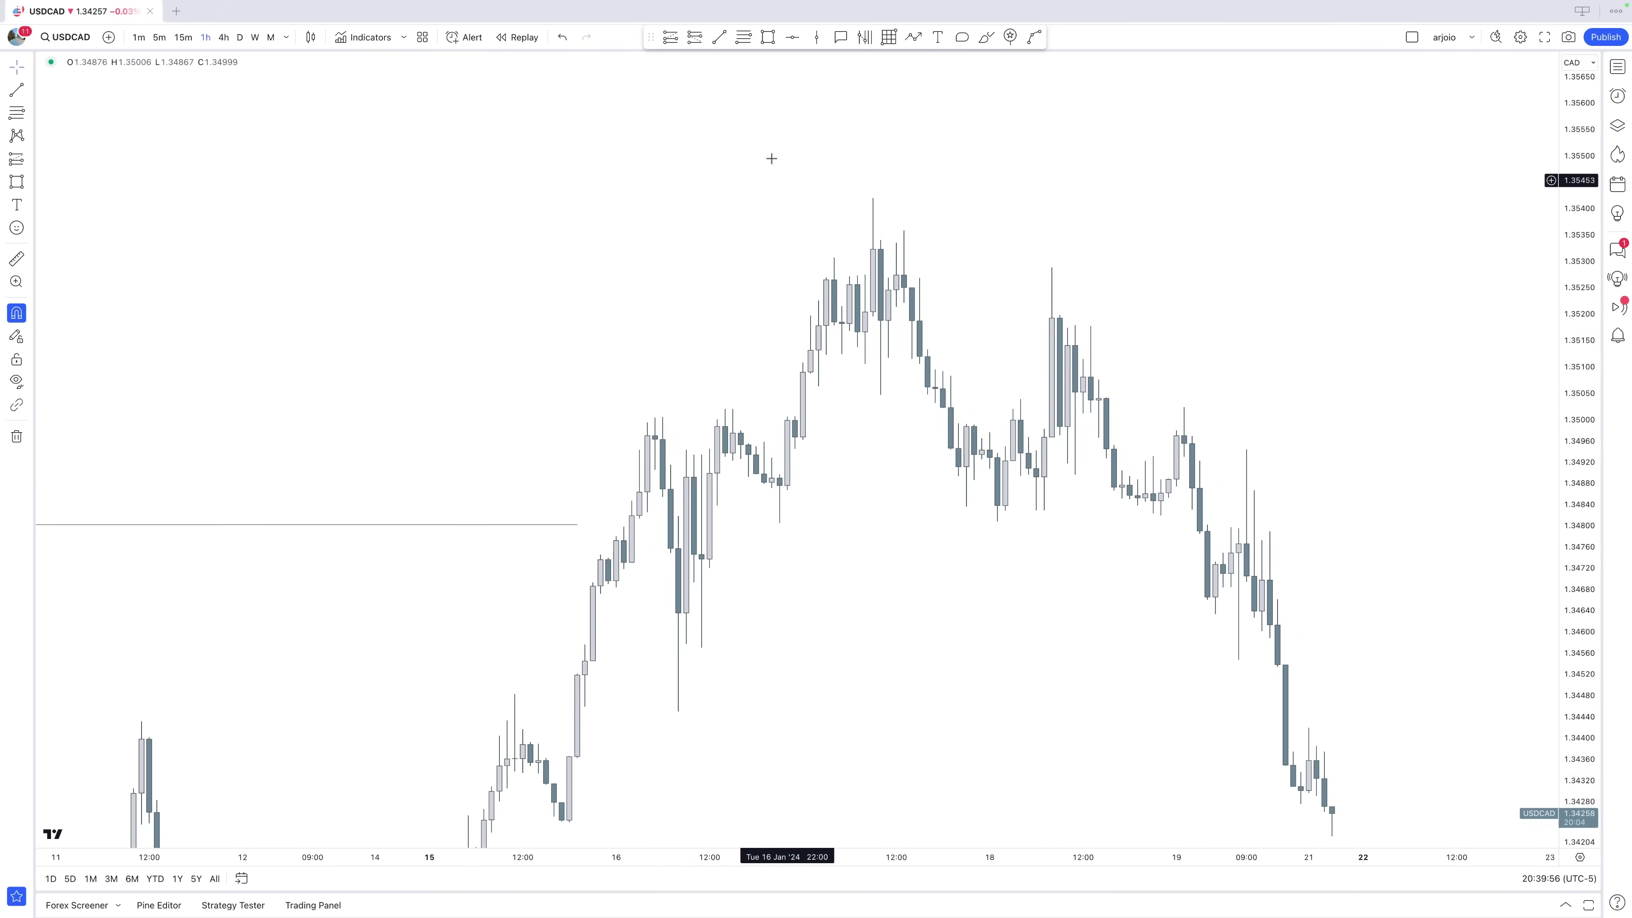
# Draw a small rectangle at the start of 17 January, from about 1.3501 to 1.3509, and remove it.
pyautogui.click(767, 40)
pyautogui.moveTo(795, 416)
pyautogui.mouseDown()
pyautogui.moveTo(811, 374)
pyautogui.moveTo(819, 398)
pyautogui.mouseUp()
pyautogui.click(831, 401)
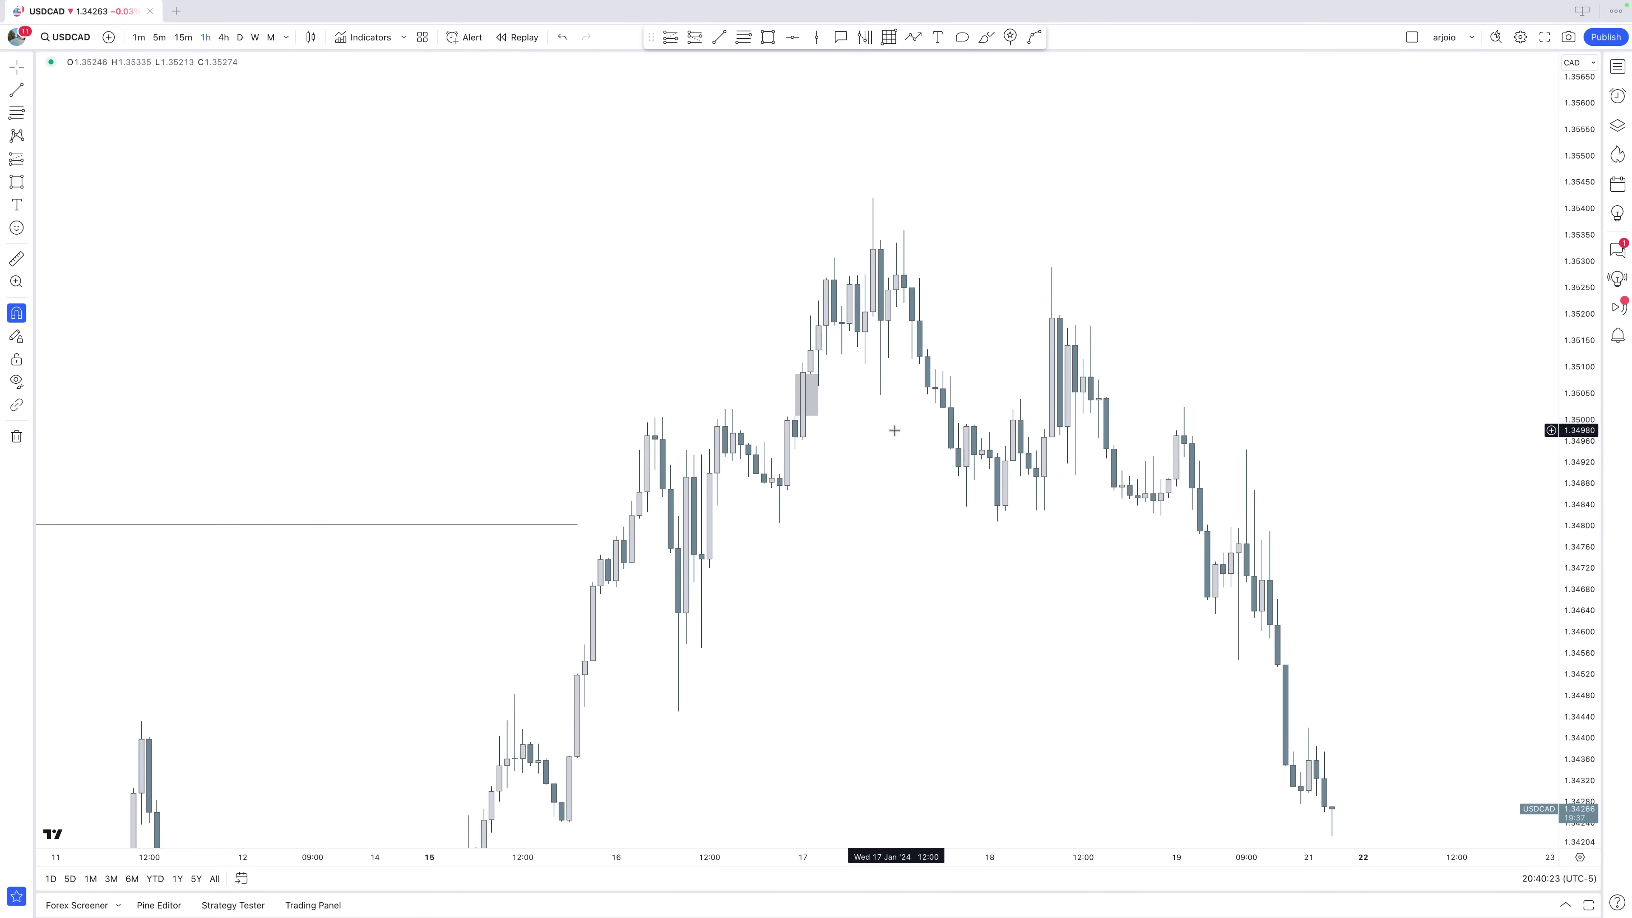
pyautogui.hscroll(3, 796, 421)
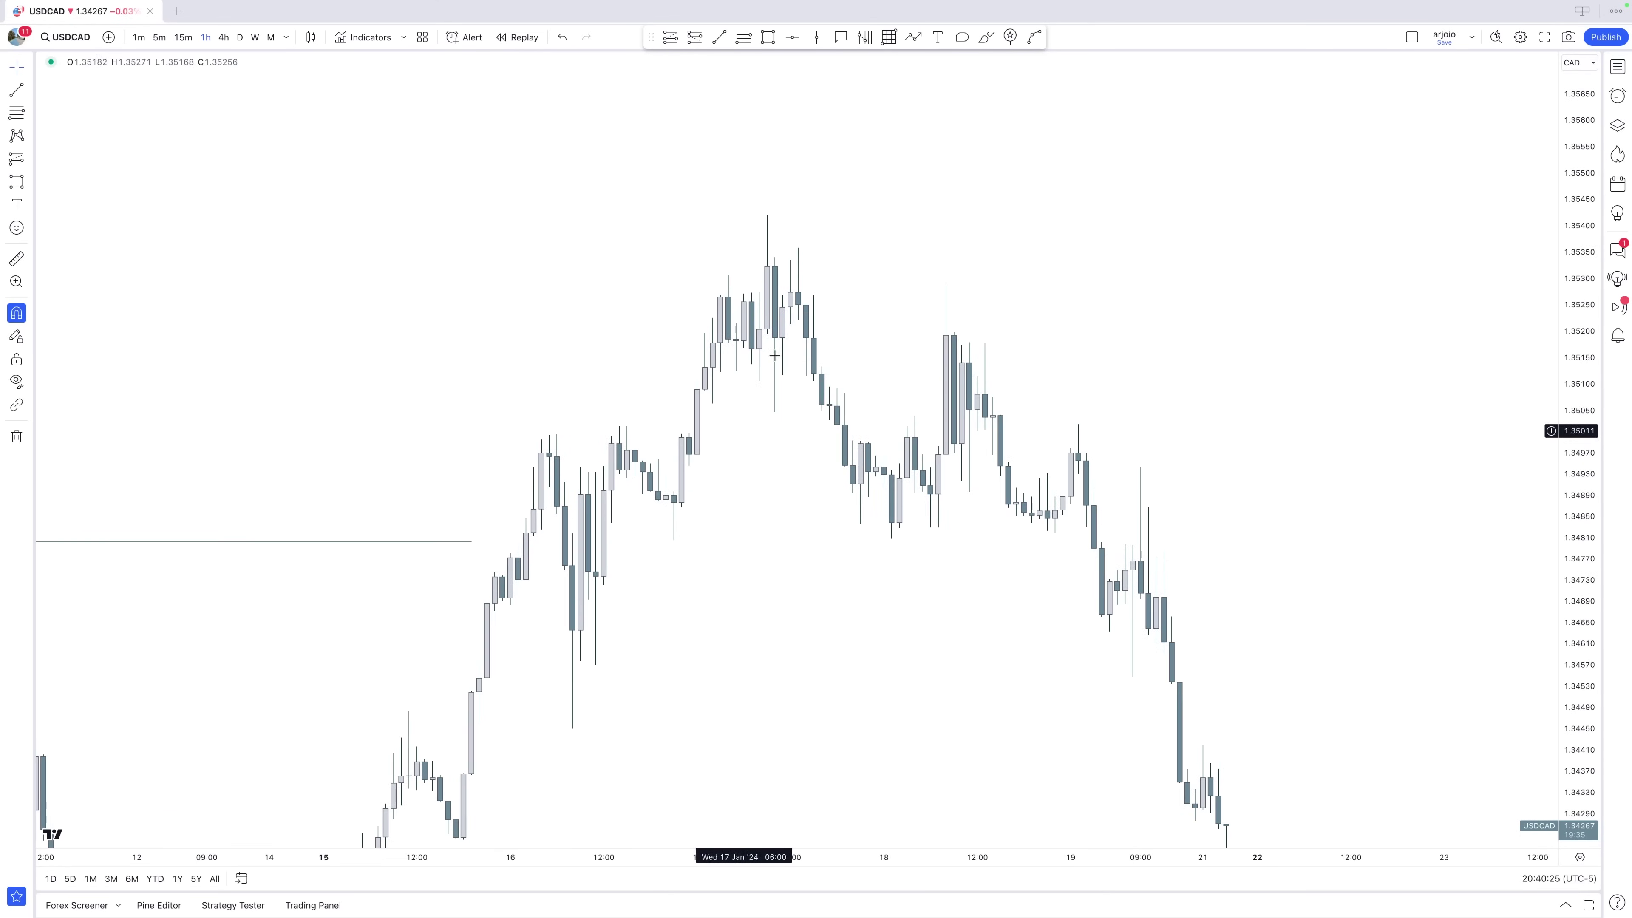
# Box the peak from 1.35553 to 1.35059 between 16 January 08:00 and 18 January 06:00, and delete the rectangle.
pyautogui.click(768, 38)
pyautogui.moveTo(573, 145)
pyautogui.mouseDown()
pyautogui.moveTo(888, 353)
pyautogui.moveTo(929, 405)
pyautogui.mouseUp()
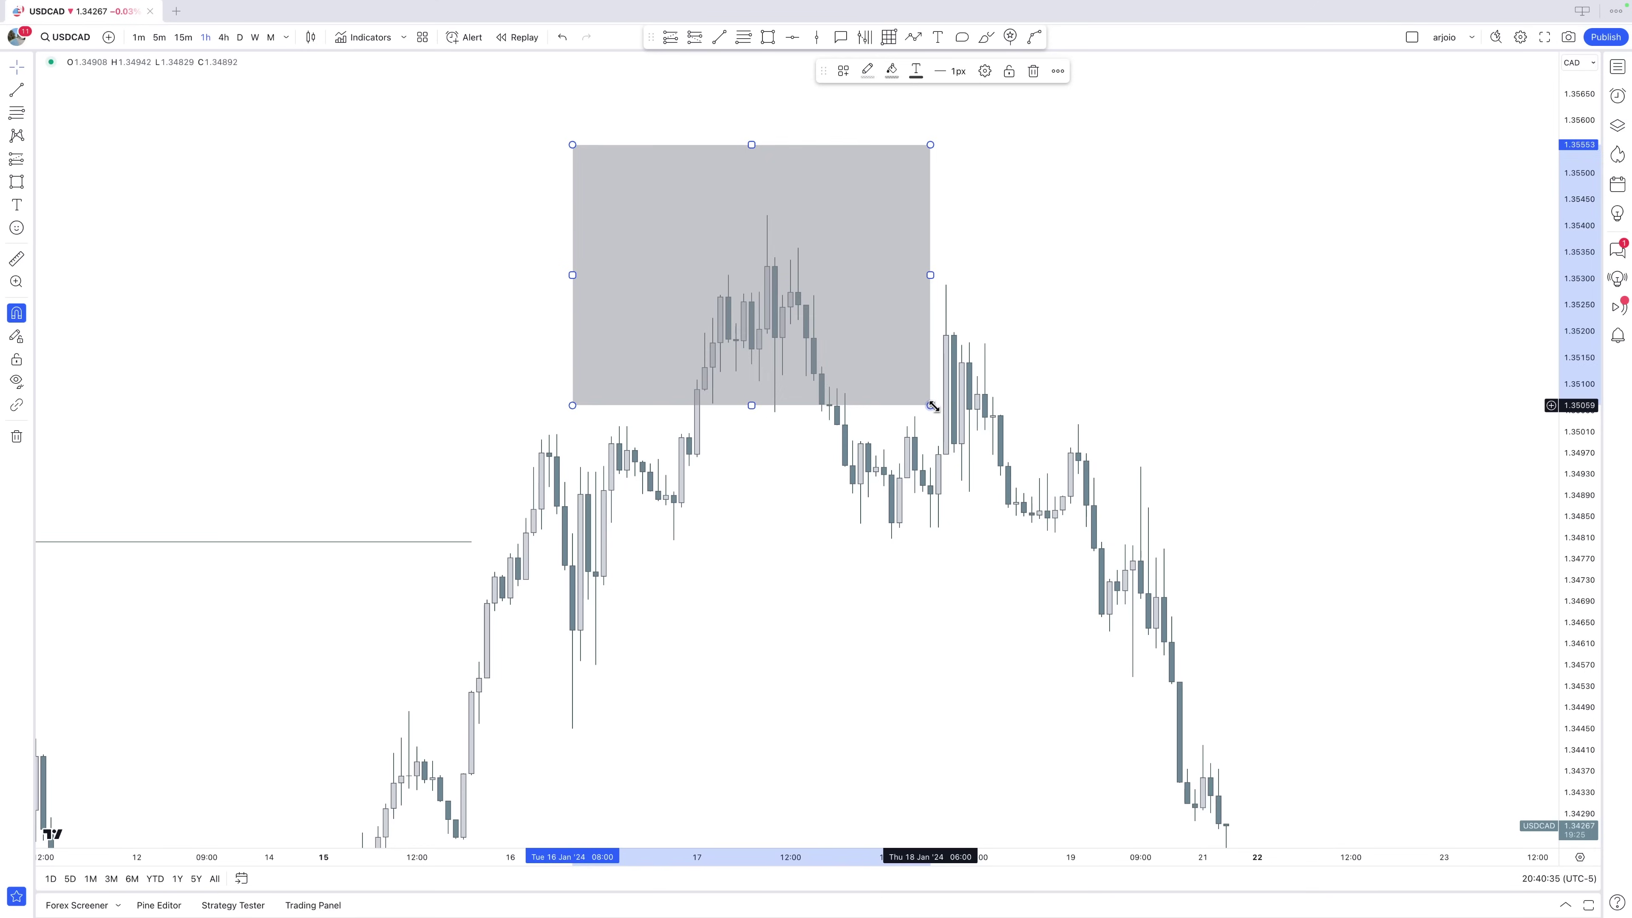
pyautogui.press('Delete')
# Box the 18 January spike from 1.34892 to 1.35288, extend the rectangle to early 19 January, and delete it.
pyautogui.moveTo(893, 379); pyautogui.dragTo(765, 426)
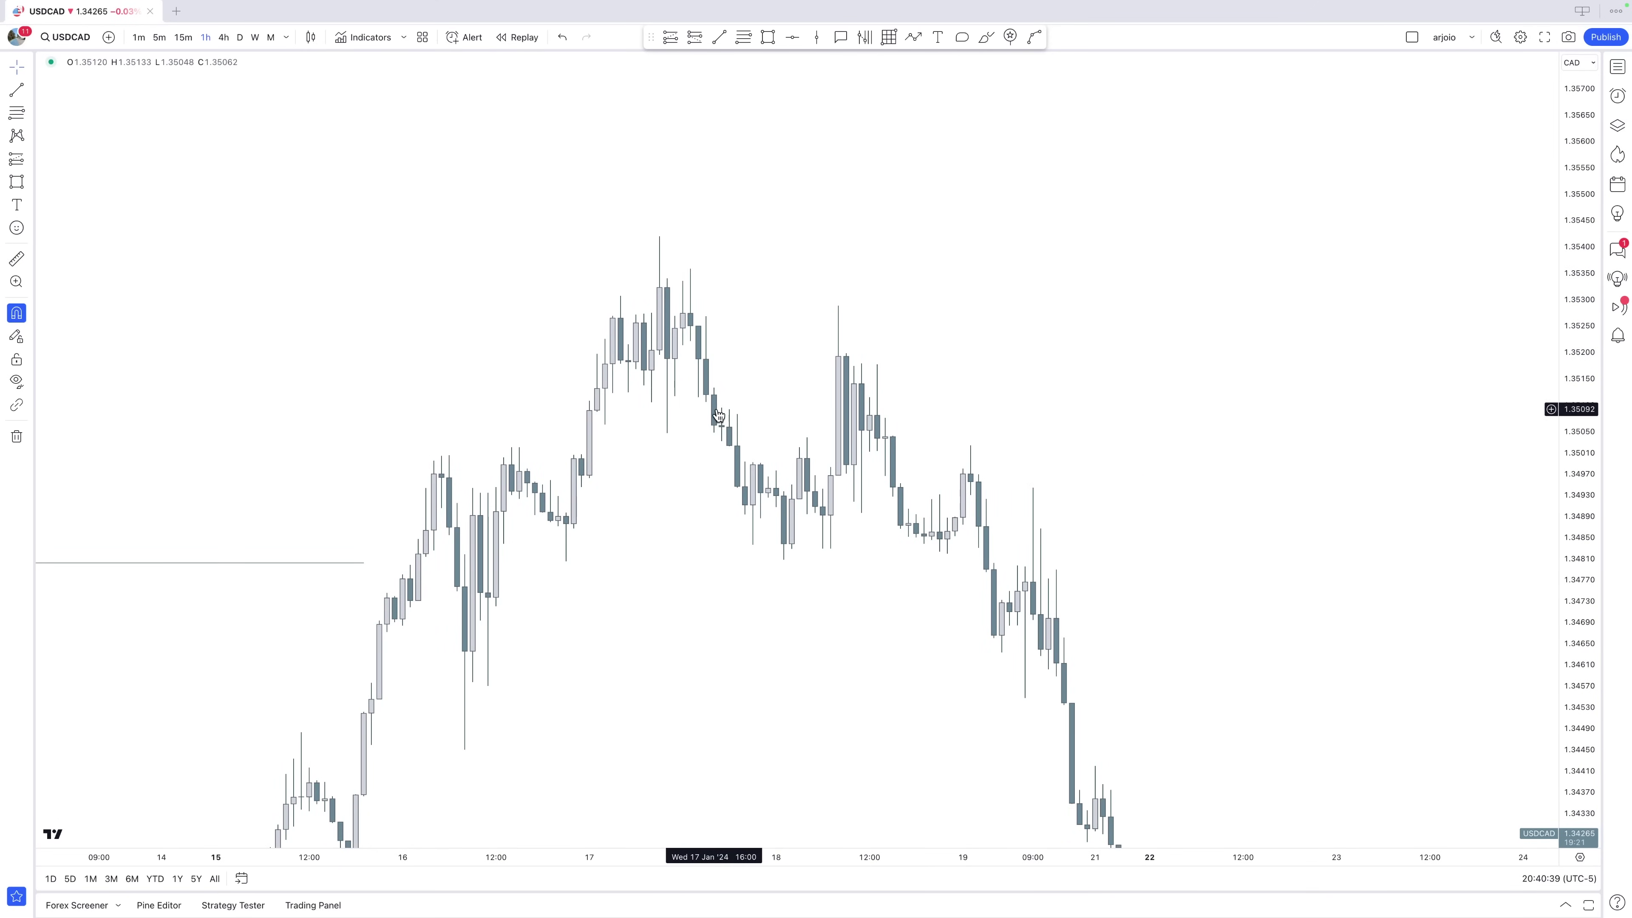
pyautogui.click(768, 38)
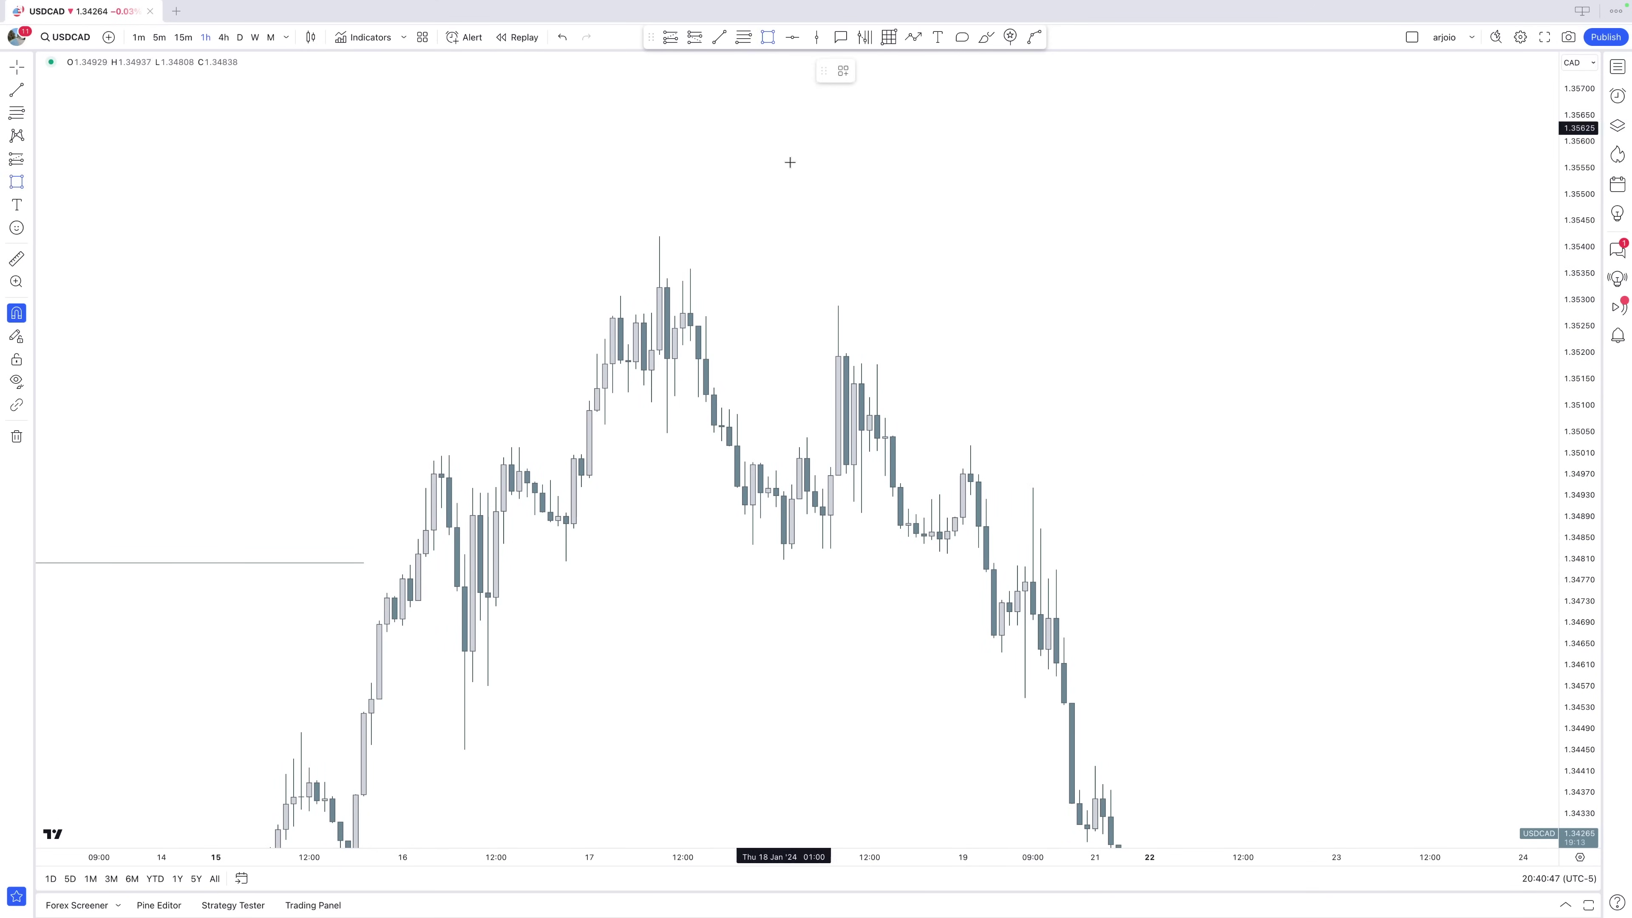
pyautogui.moveTo(834, 515); pyautogui.dragTo(838, 303)
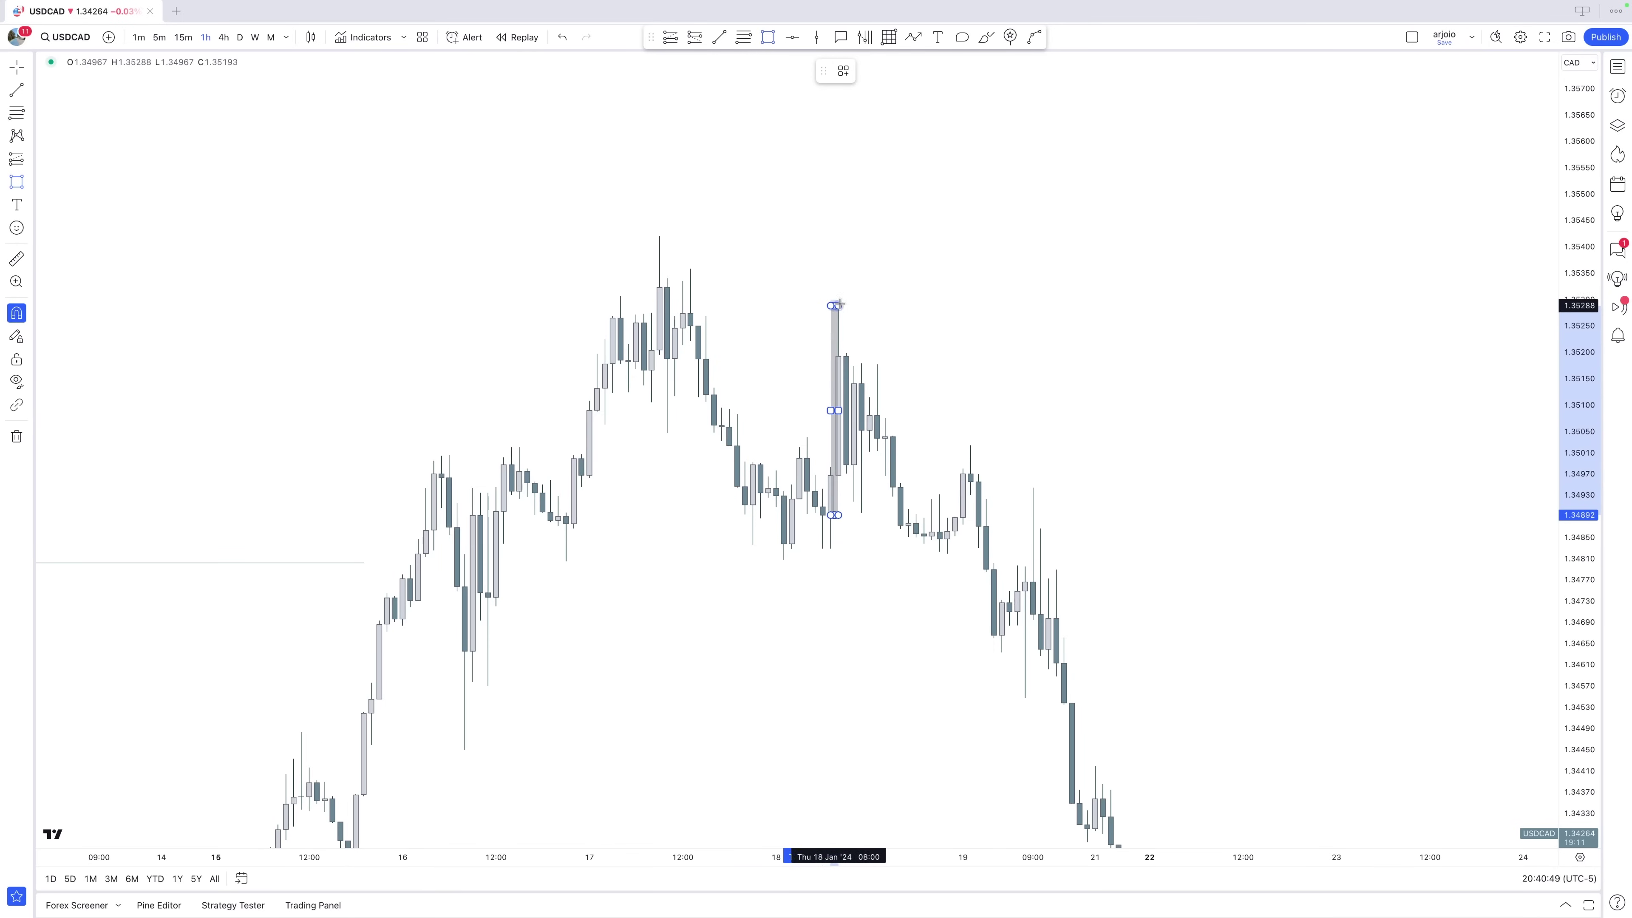
pyautogui.moveTo(834, 410); pyautogui.dragTo(971, 428)
pyautogui.click(1013, 437)
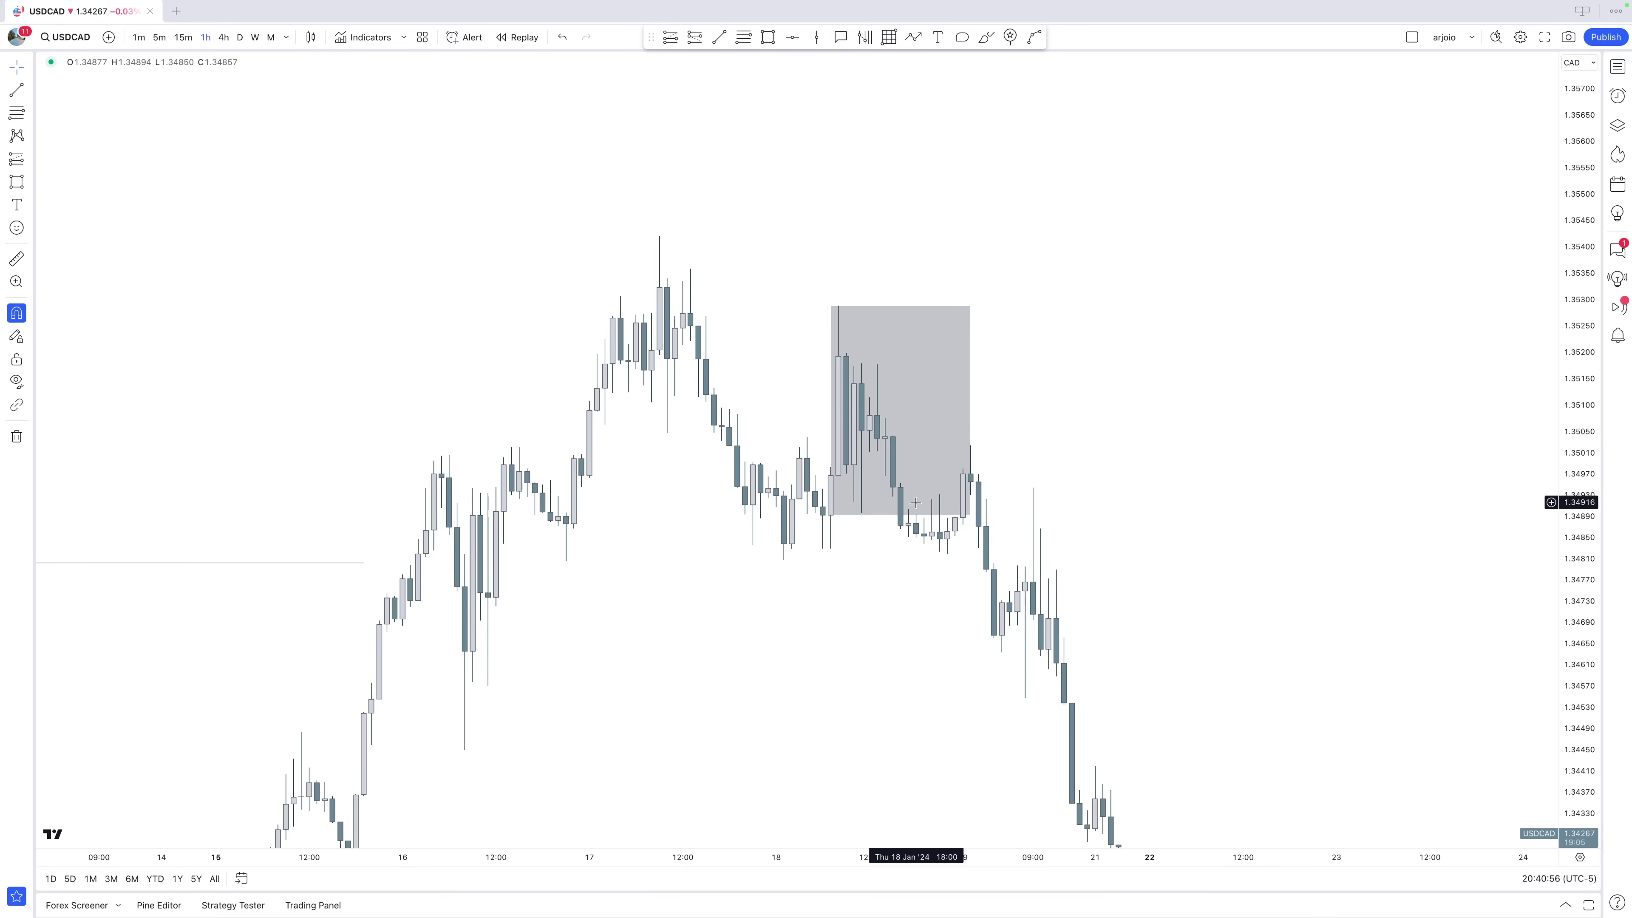
pyautogui.click(901, 526)
pyautogui.press('Delete')
# Inspect the hourly price action of 15 to 21 January against the end of the 1.34802 trend line.
pyautogui.scroll(2, 1227, 547)
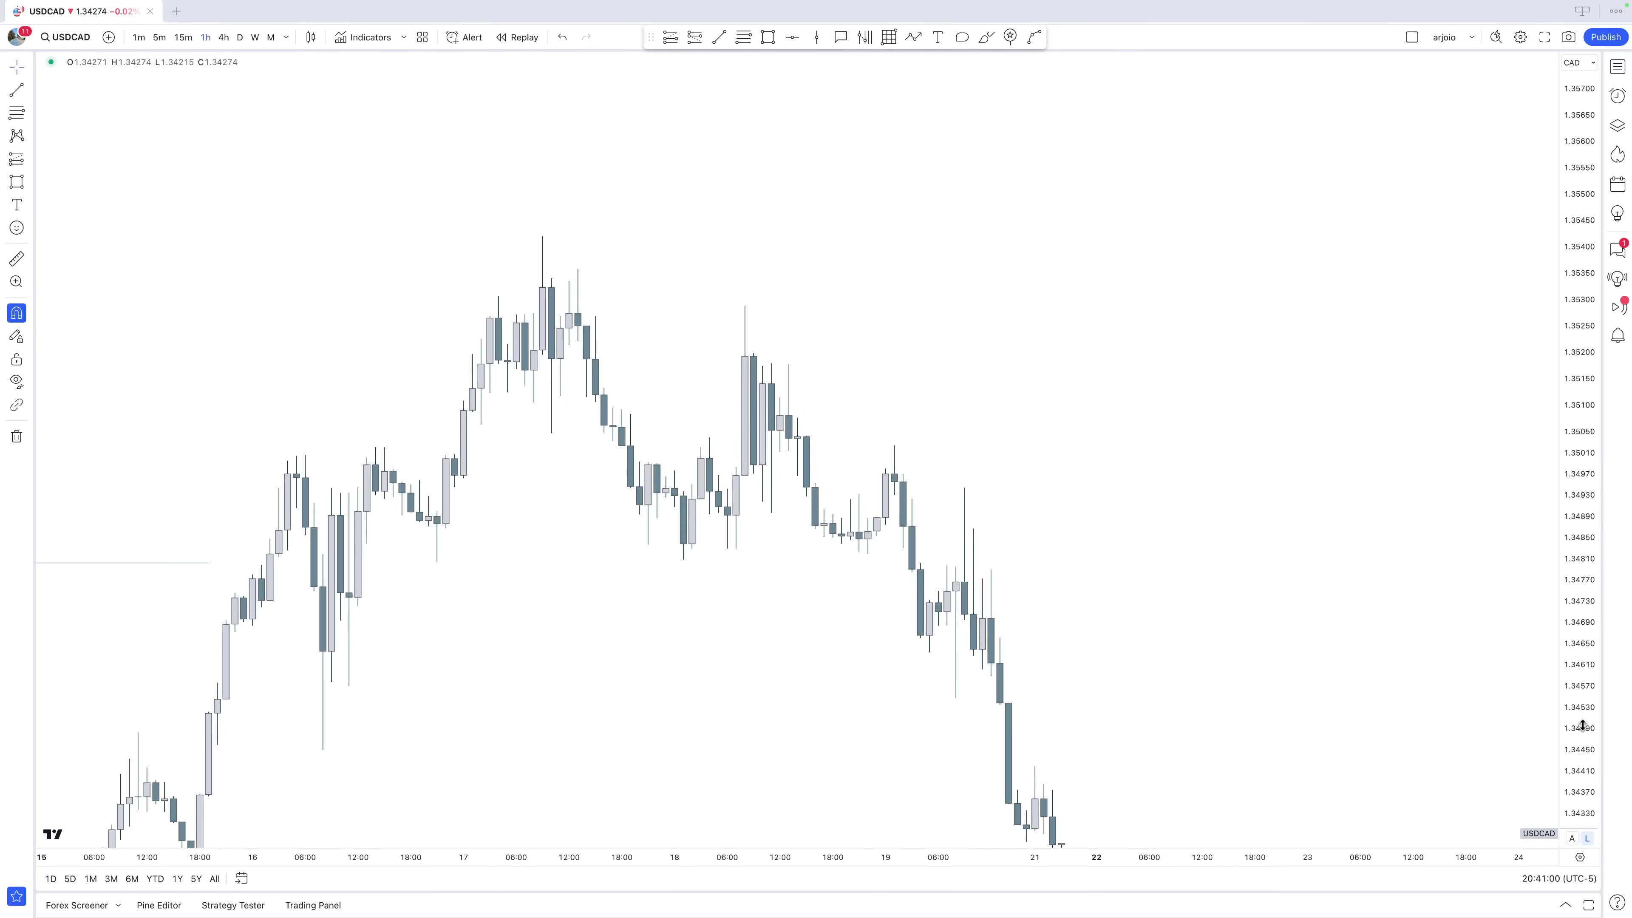
pyautogui.moveTo(1582, 724); pyautogui.dragTo(1583, 707)
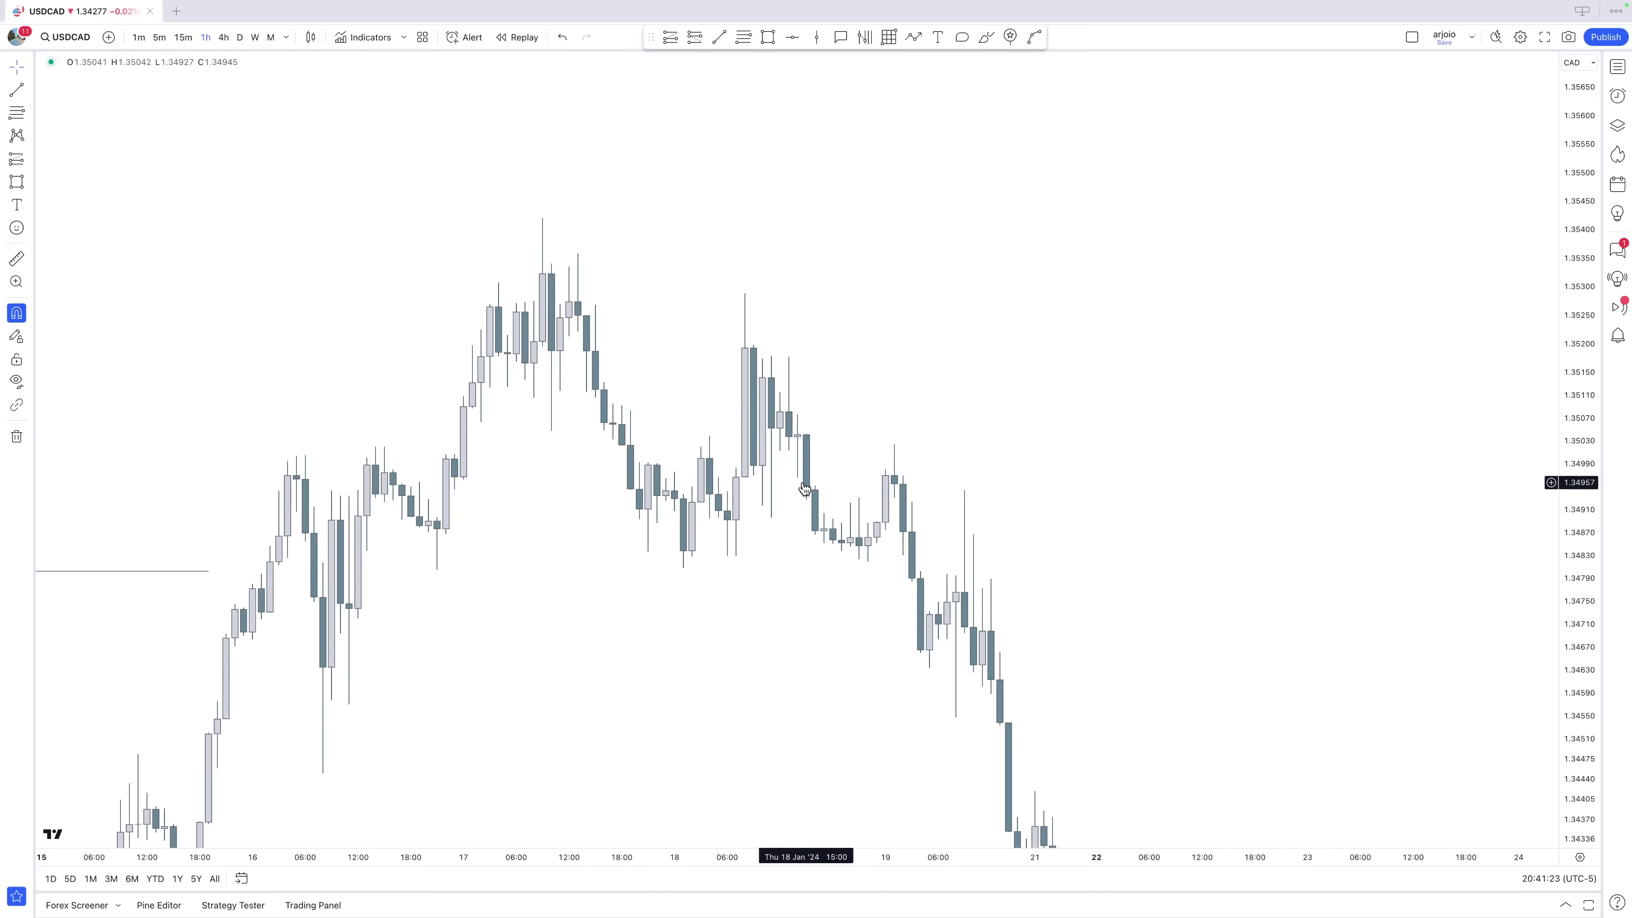
pyautogui.moveTo(805, 489); pyautogui.dragTo(999, 532)
pyautogui.moveTo(932, 575); pyautogui.dragTo(811, 478)
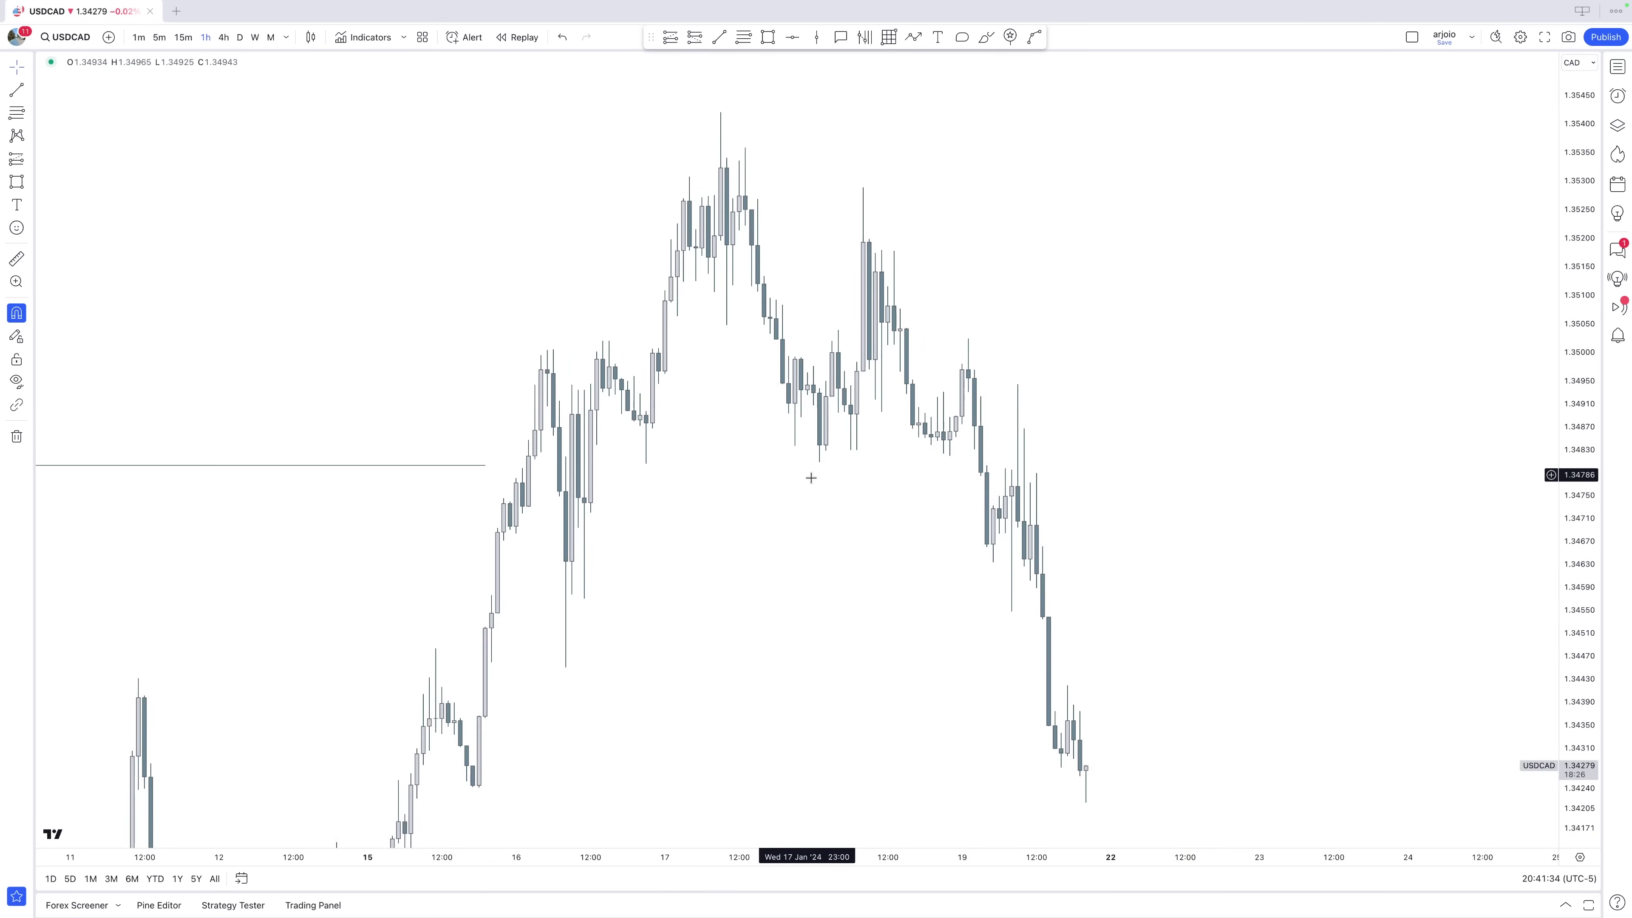
pyautogui.scroll(-3, 810, 477)
pyautogui.click(773, 465)
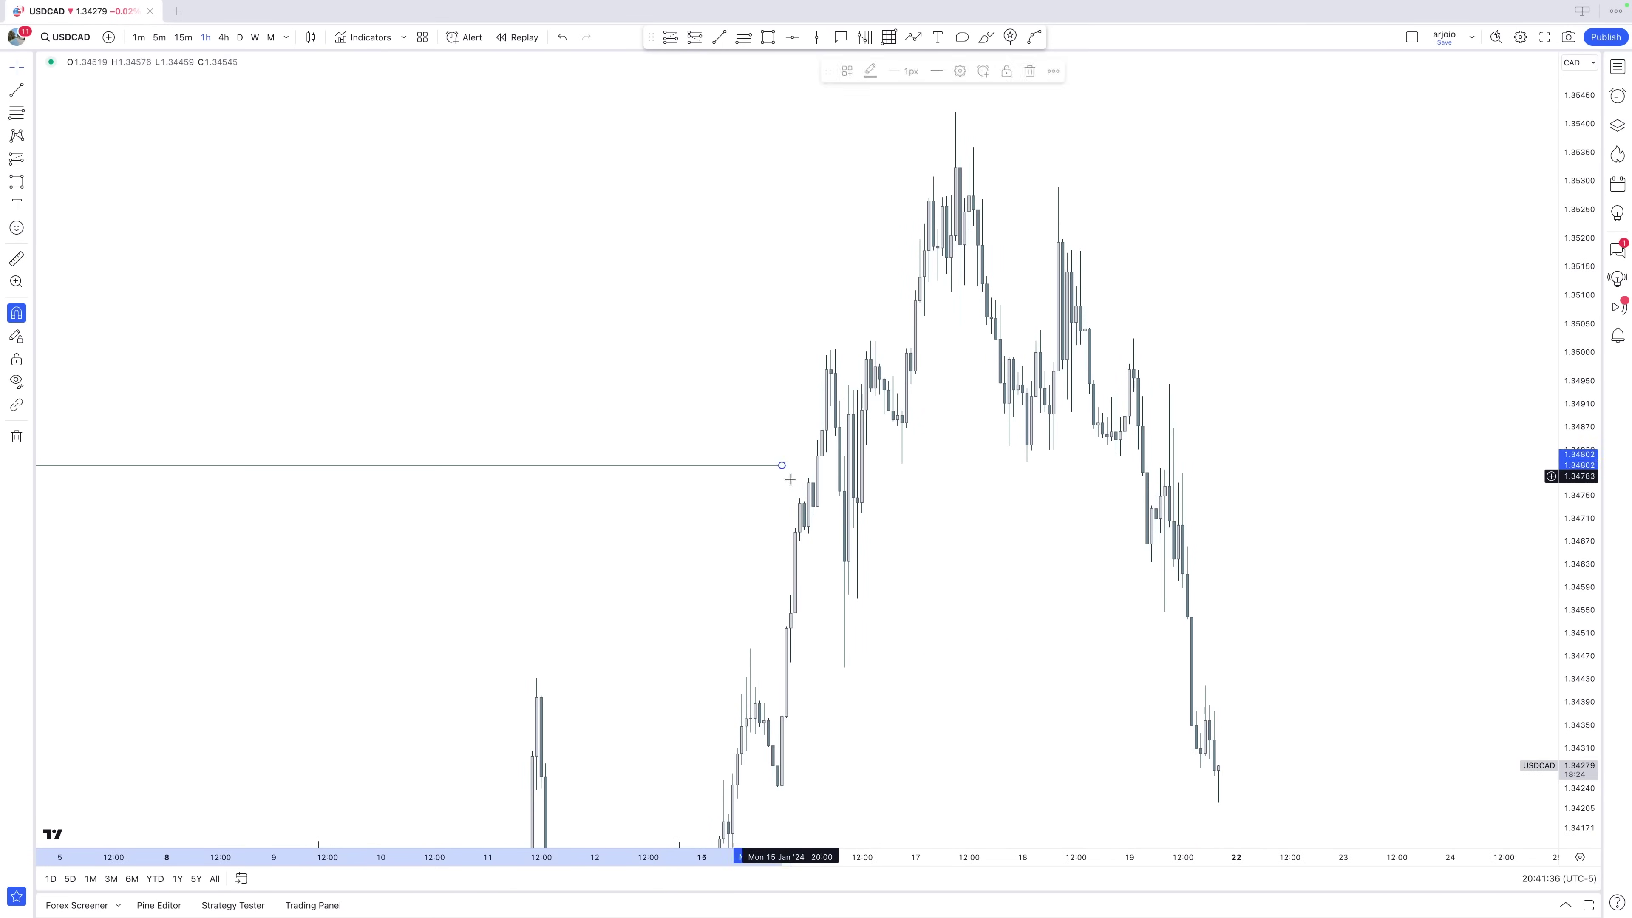
pyautogui.moveTo(962, 467); pyautogui.dragTo(897, 545)
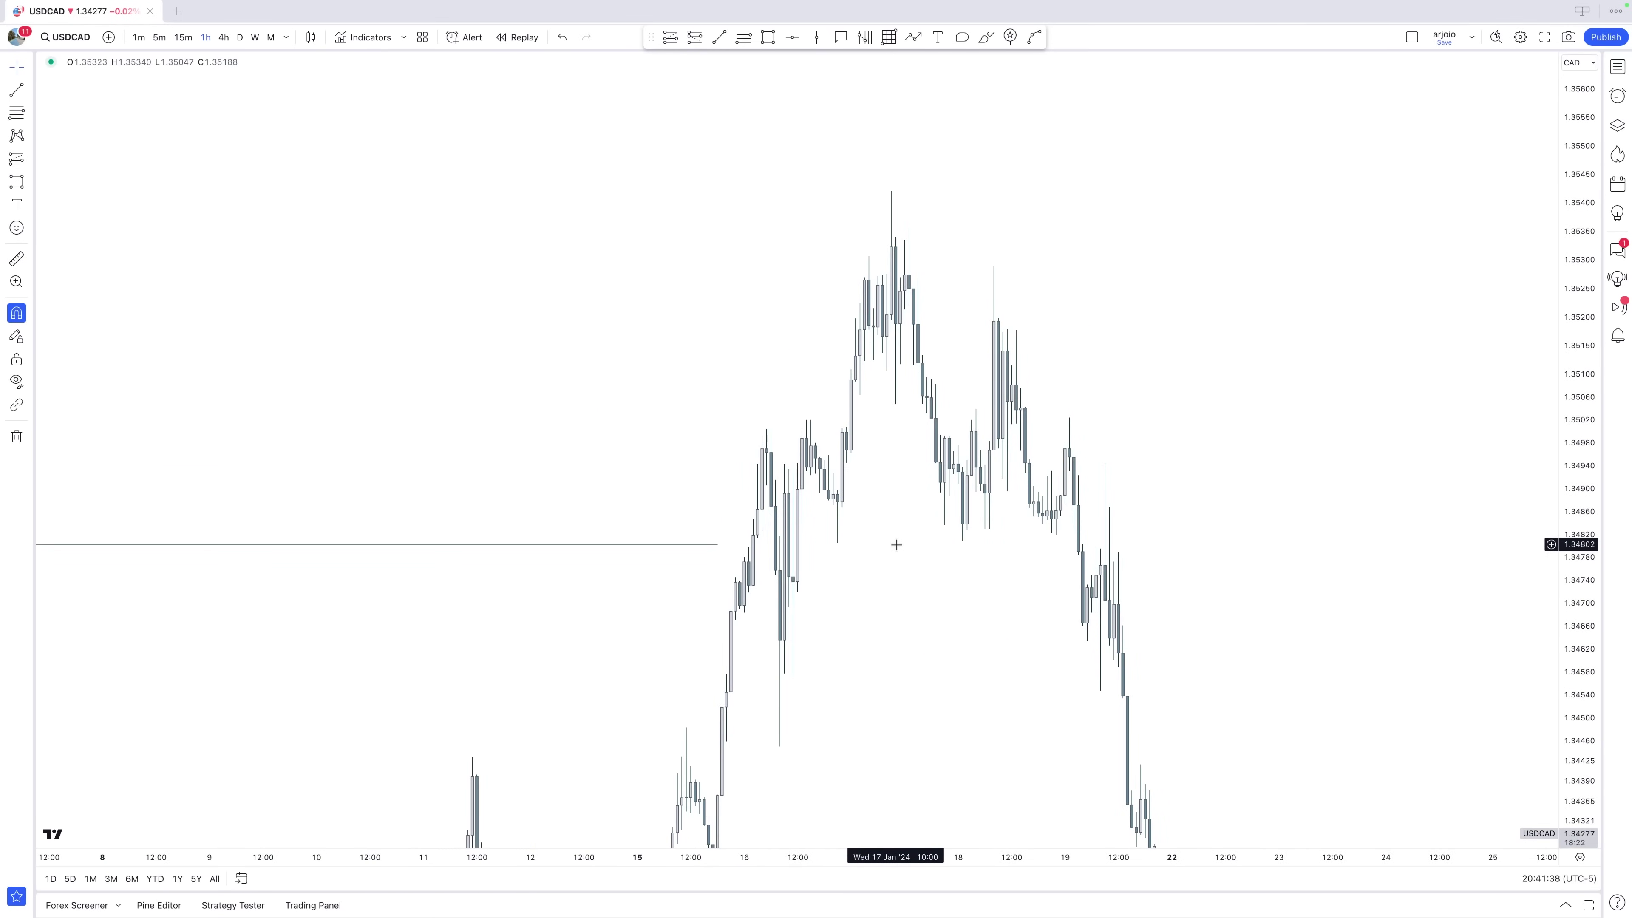
pyautogui.scroll(5, 896, 544)
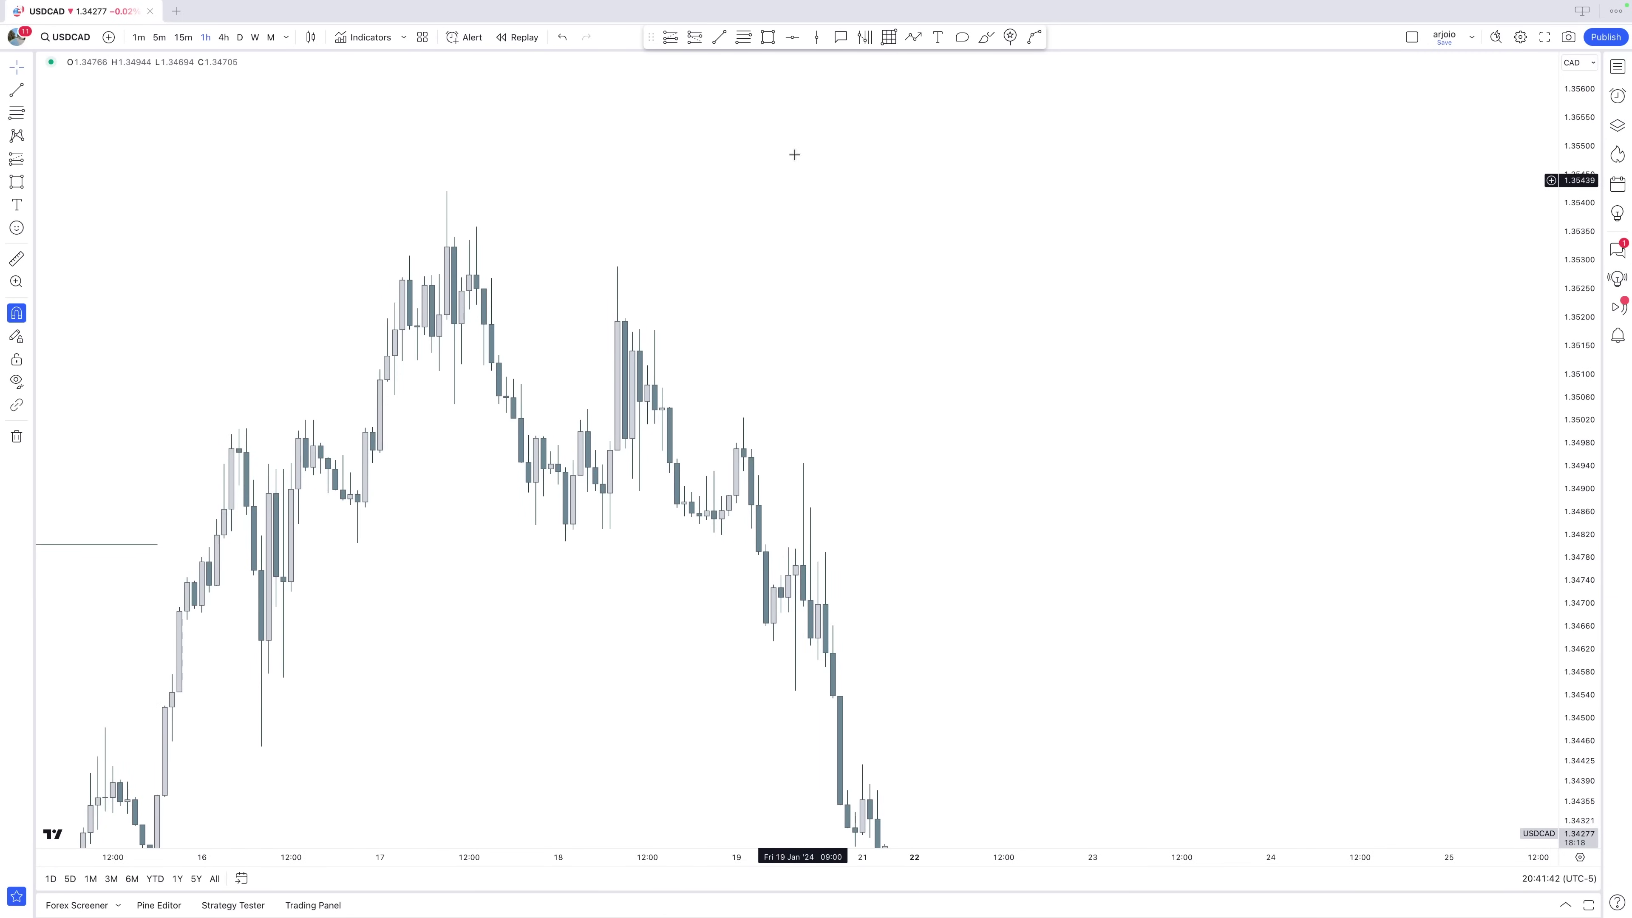
# Draw a rectangle over the 18 January spike from 1.34892 up to its high, about 1.3529, extended to 19 January 00:00.
pyautogui.click(768, 37)
pyautogui.click(611, 493)
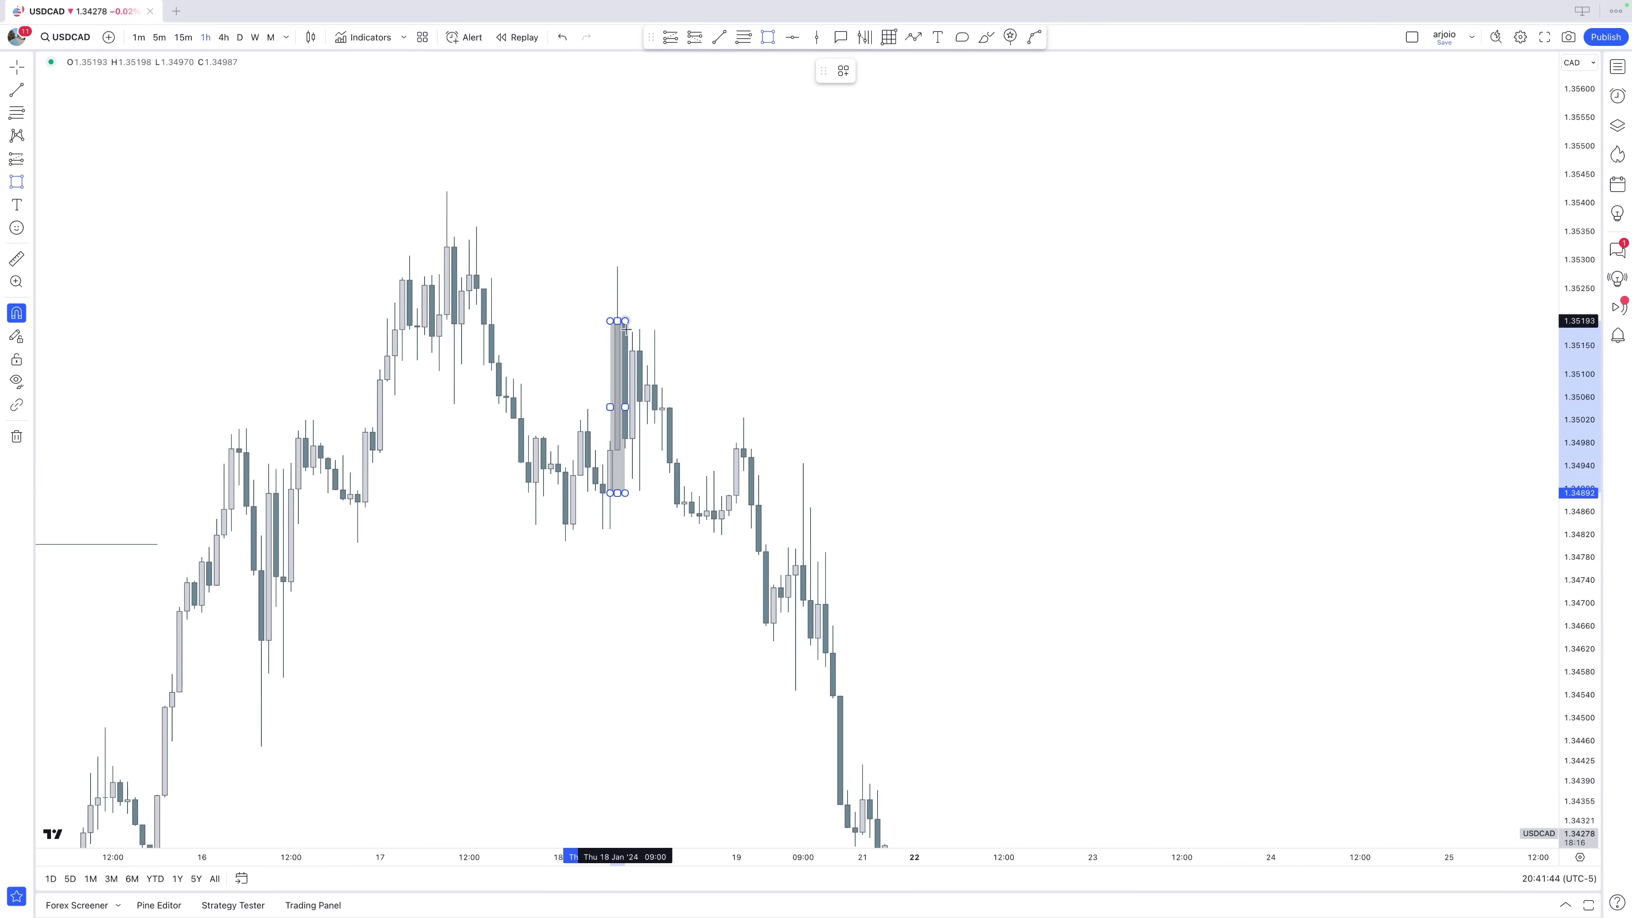
pyautogui.click(617, 266)
pyautogui.moveTo(620, 378); pyautogui.dragTo(736, 369)
pyautogui.moveTo(931, 364); pyautogui.dragTo(1028, 427)
# Scribble circles with the Brush above the 18 January spike's high and undo the stroke.
pyautogui.click(986, 37)
pyautogui.moveTo(716, 277)
pyautogui.mouseDown()
pyautogui.moveTo(681, 266)
pyautogui.moveTo(779, 262)
pyautogui.moveTo(744, 290)
pyautogui.mouseUp()
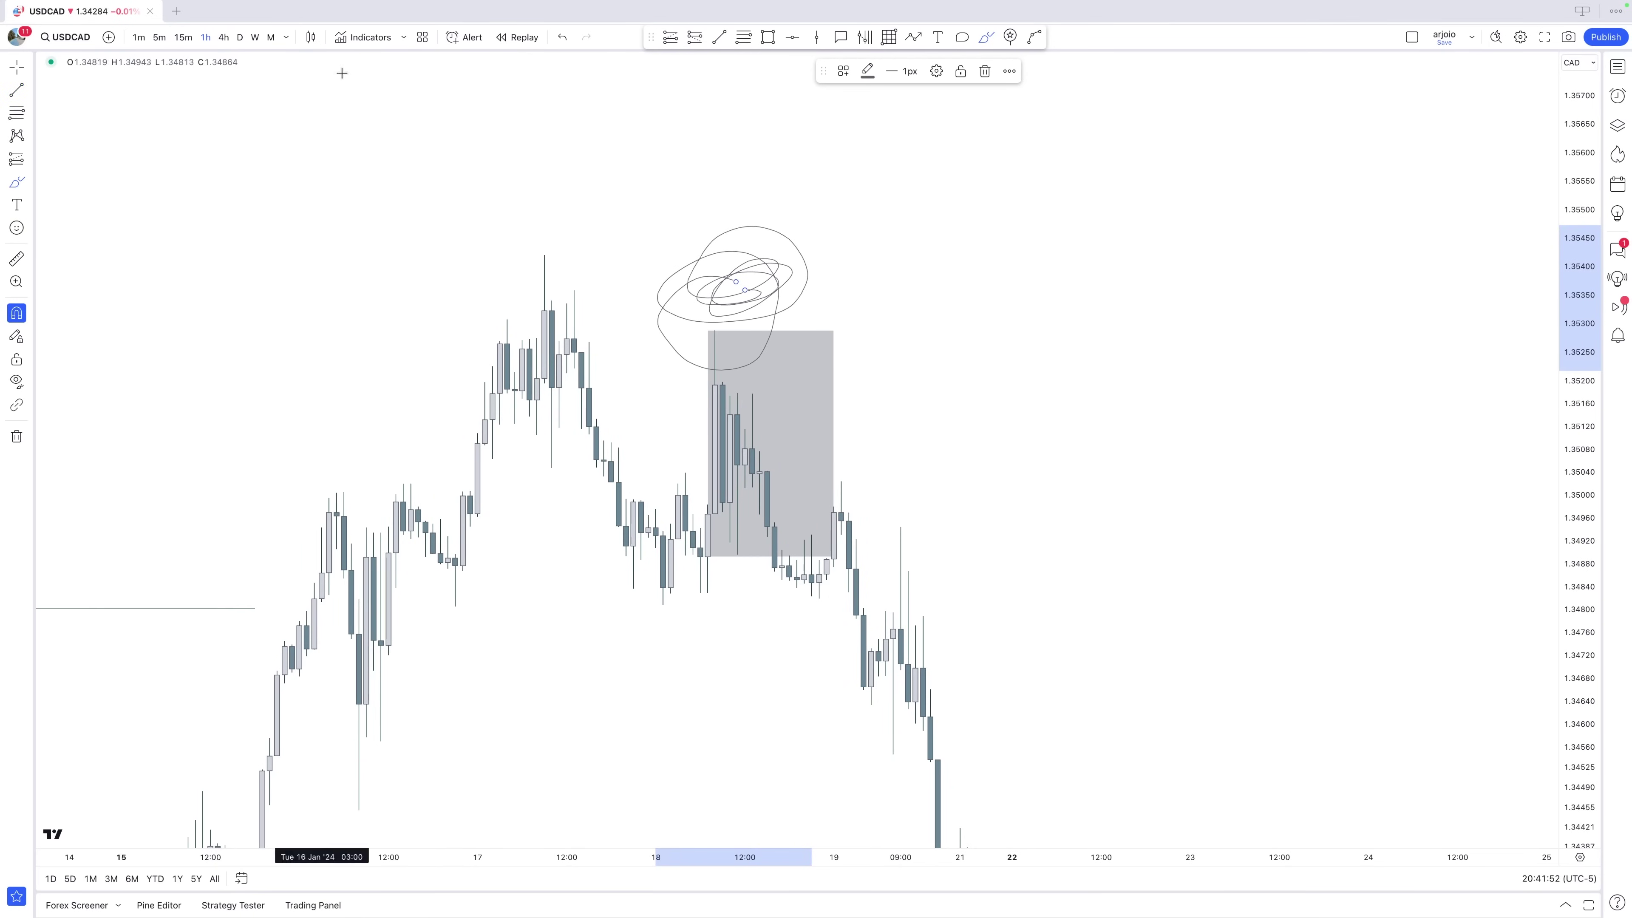
pyautogui.hotkey('ctrl', 'z')
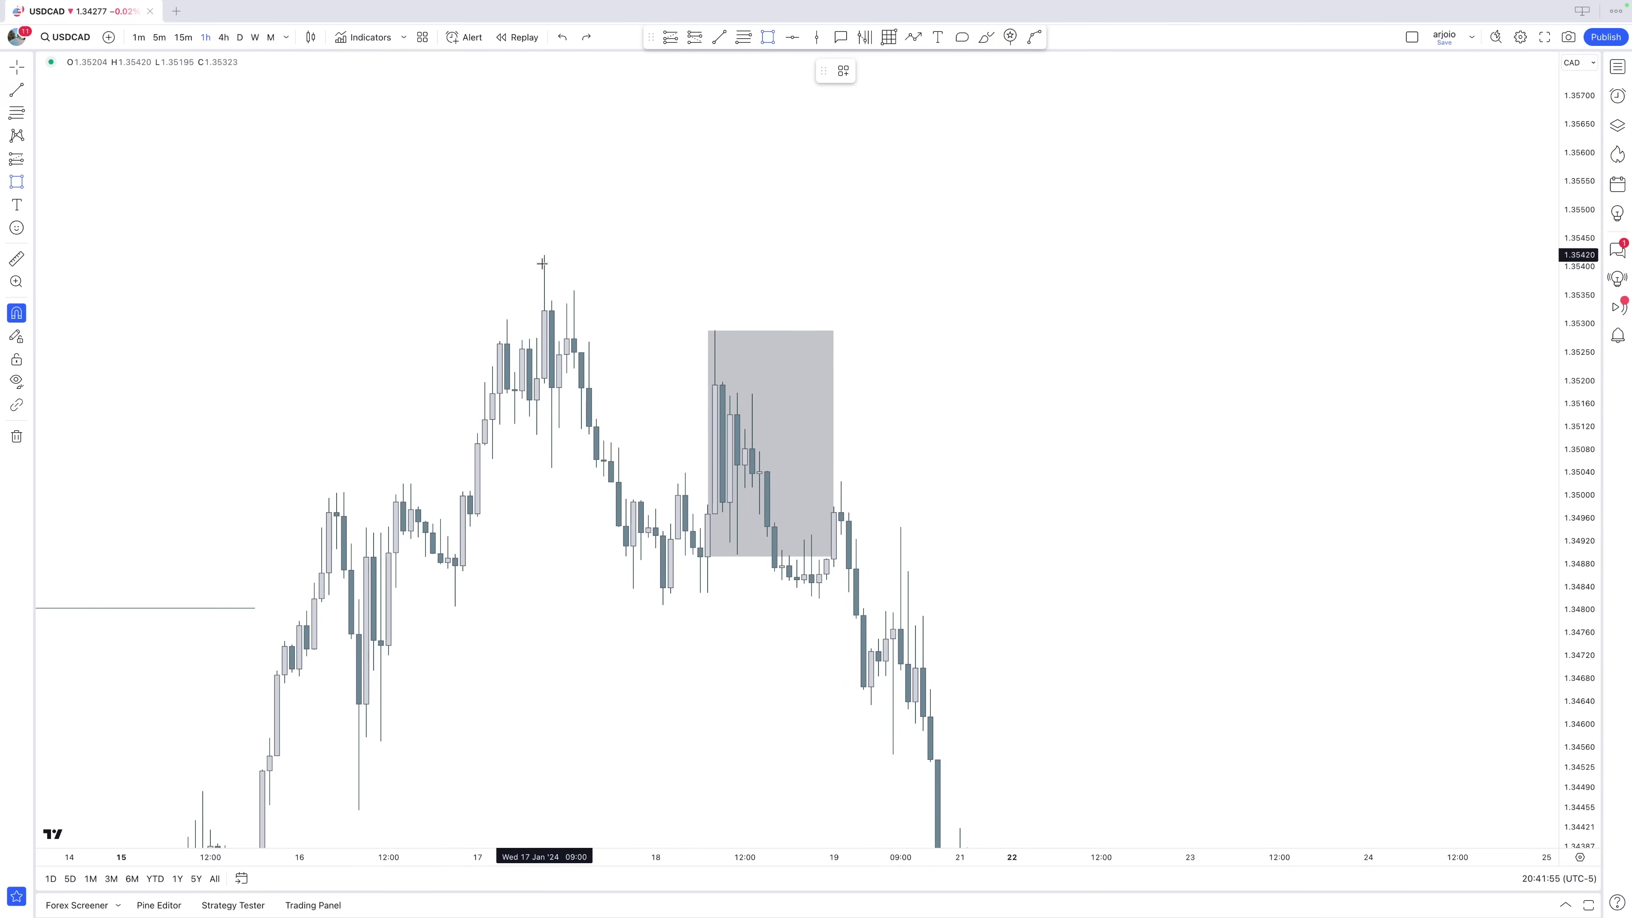
# Draw a rectangle from the 17 January high, 1.35420, down to about 1.3530 and across to late 21 January, and delete it.
pyautogui.moveTo(545, 255); pyautogui.dragTo(997, 326)
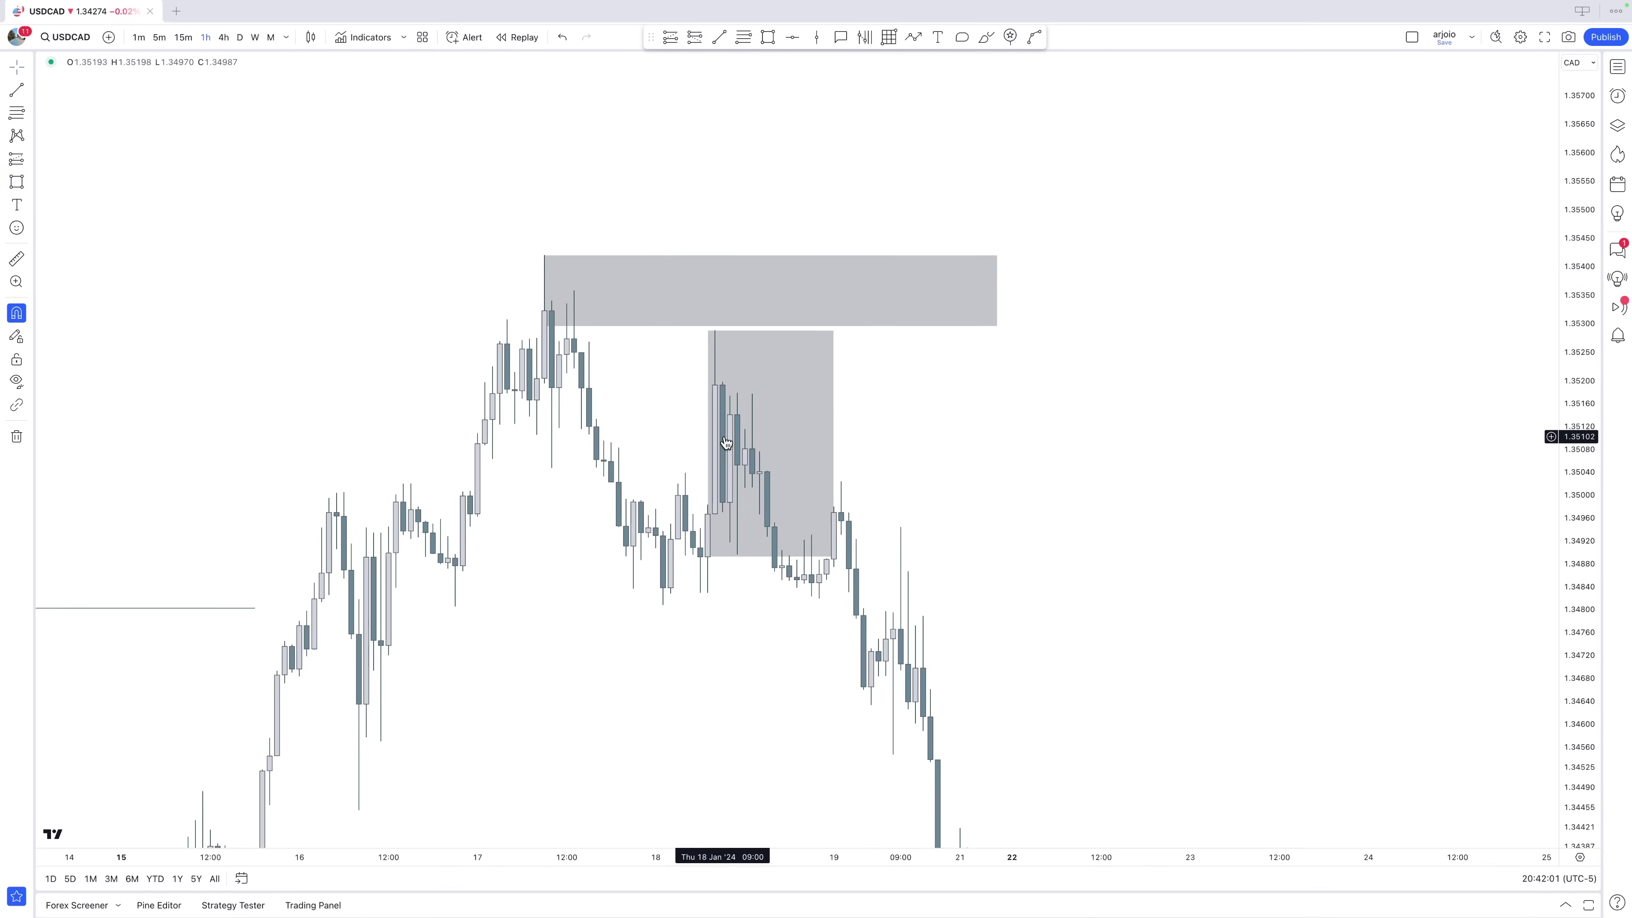
pyautogui.click(862, 332)
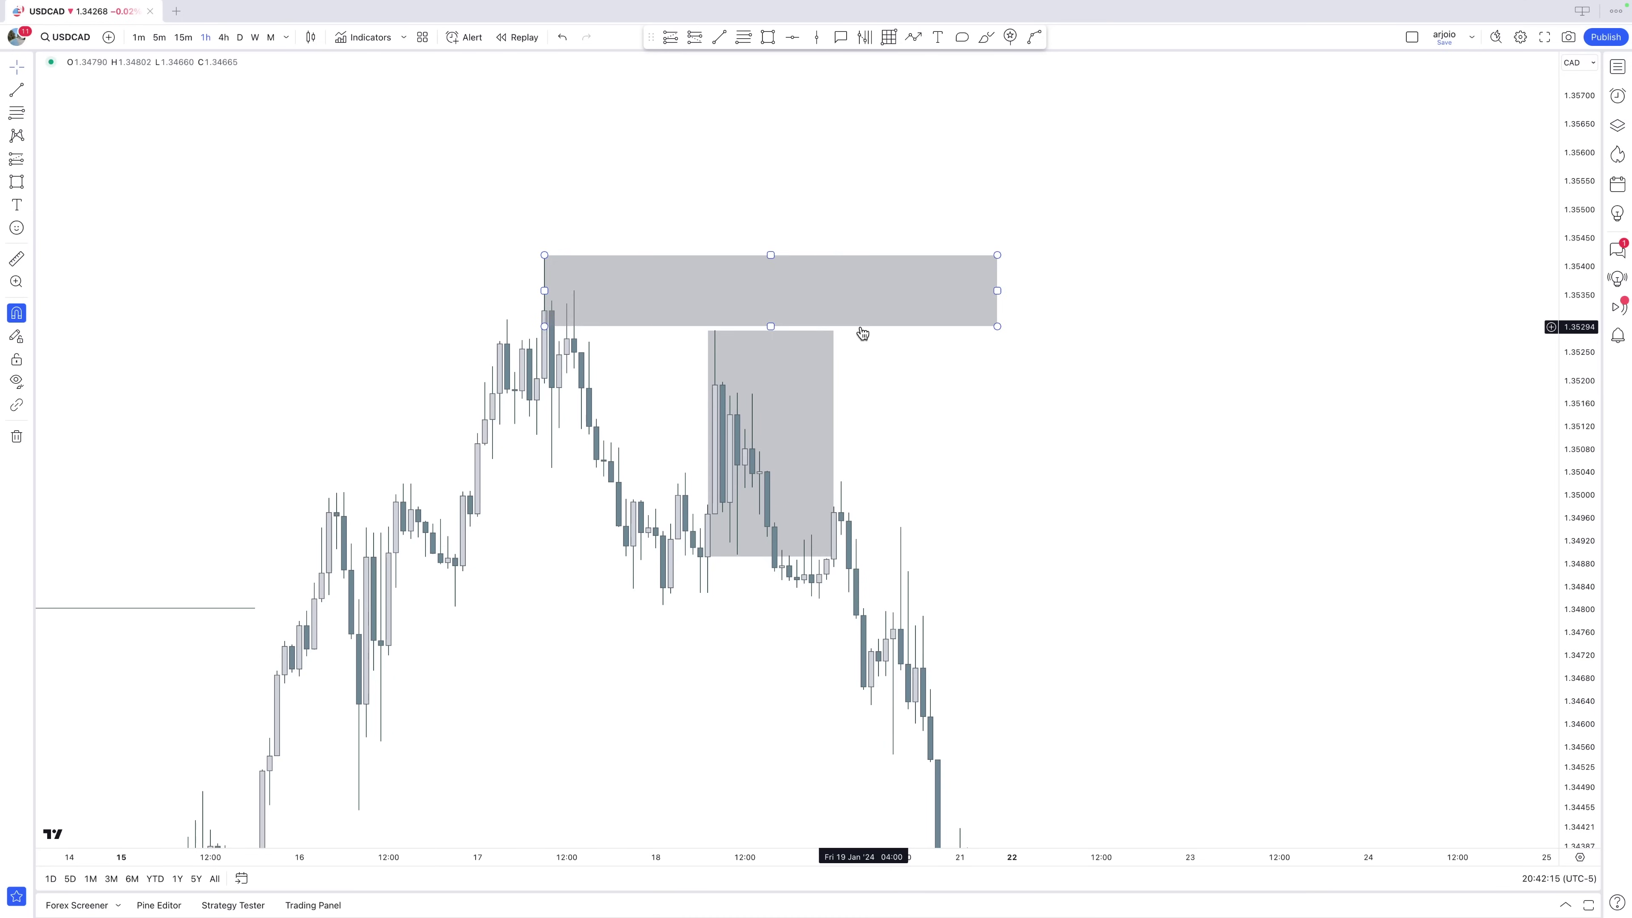
pyautogui.press('Delete')
# Draw a horizontal trend line at the 18 January 13:00 candle's high, about 1.3518, running to about 08:00 on 19 January.
pyautogui.hscroll(2, 854, 360)
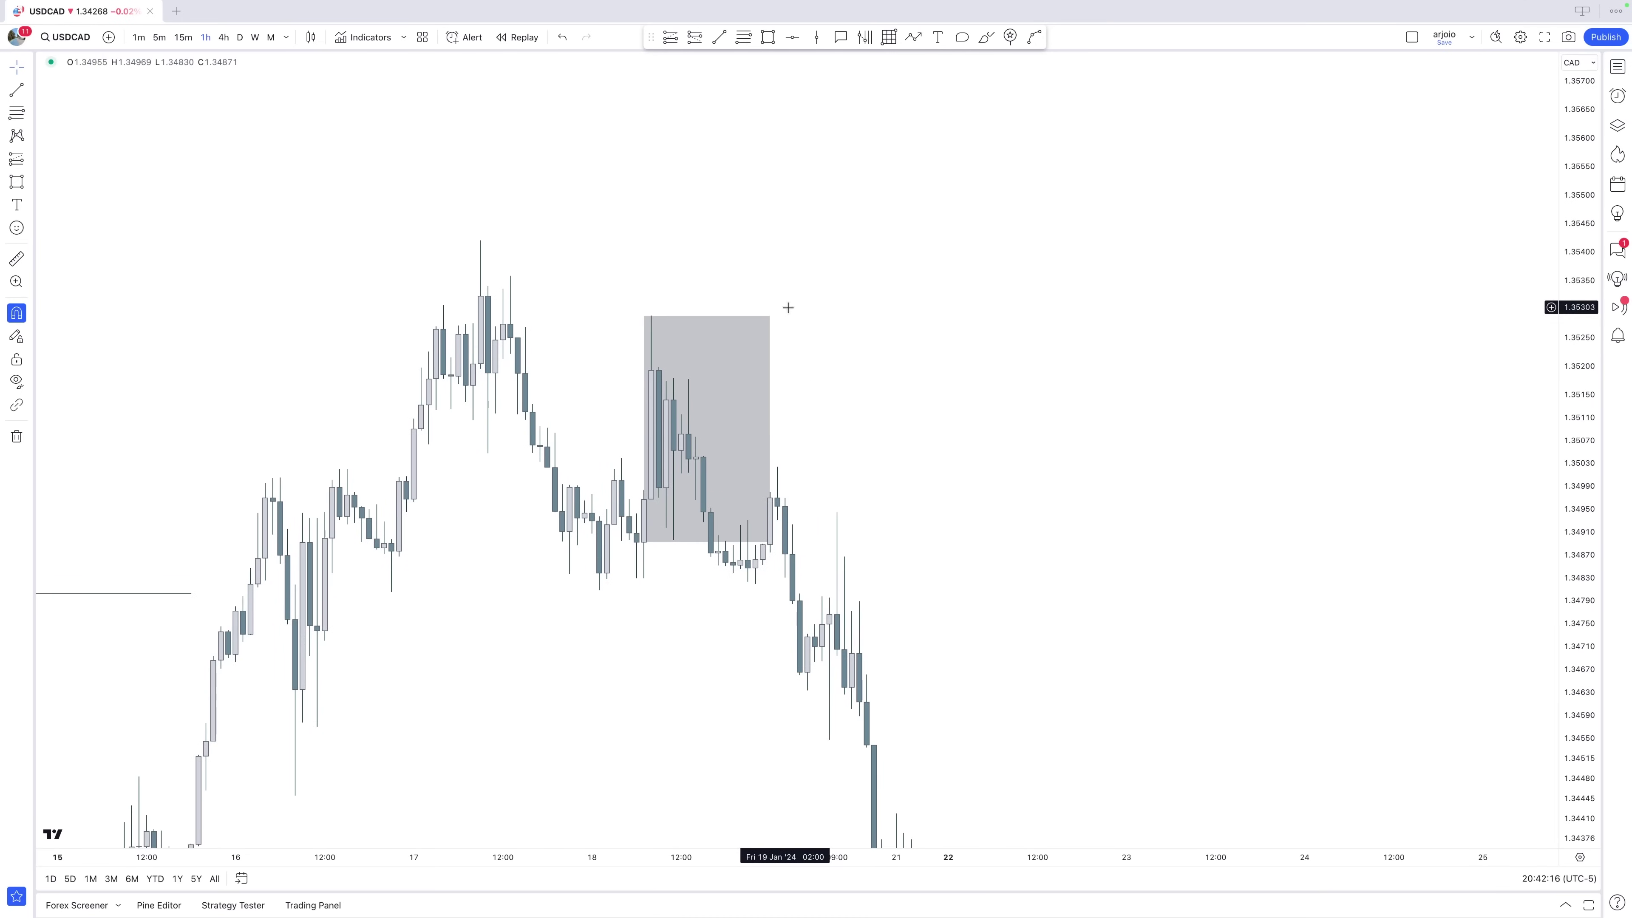
pyautogui.click(720, 38)
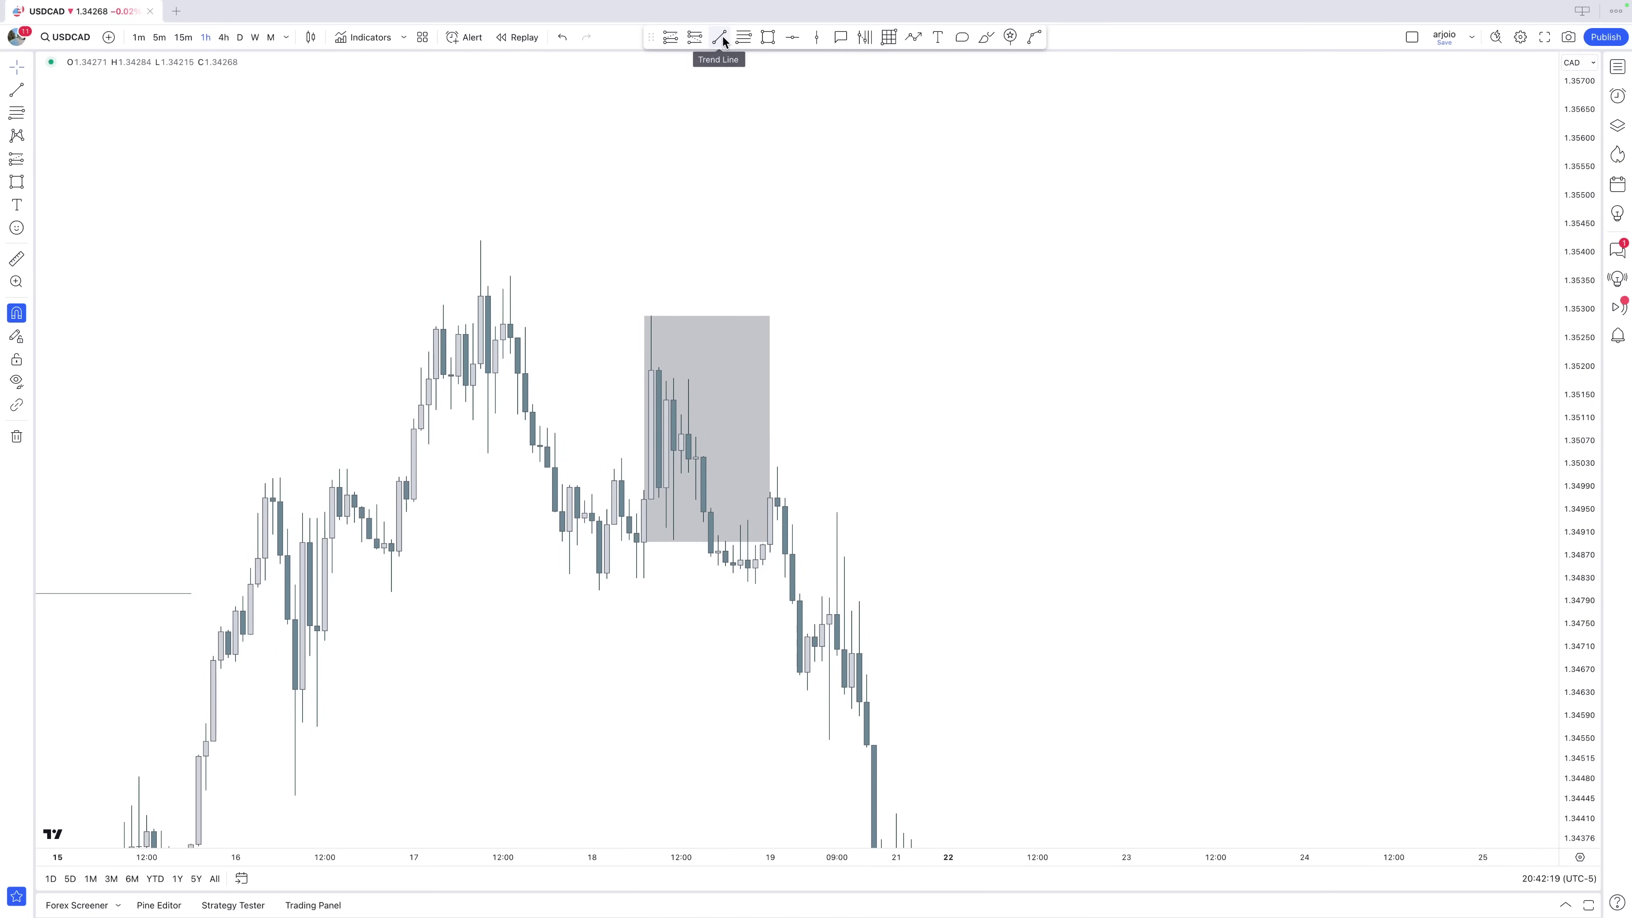
pyautogui.click(688, 378)
pyautogui.click(830, 379)
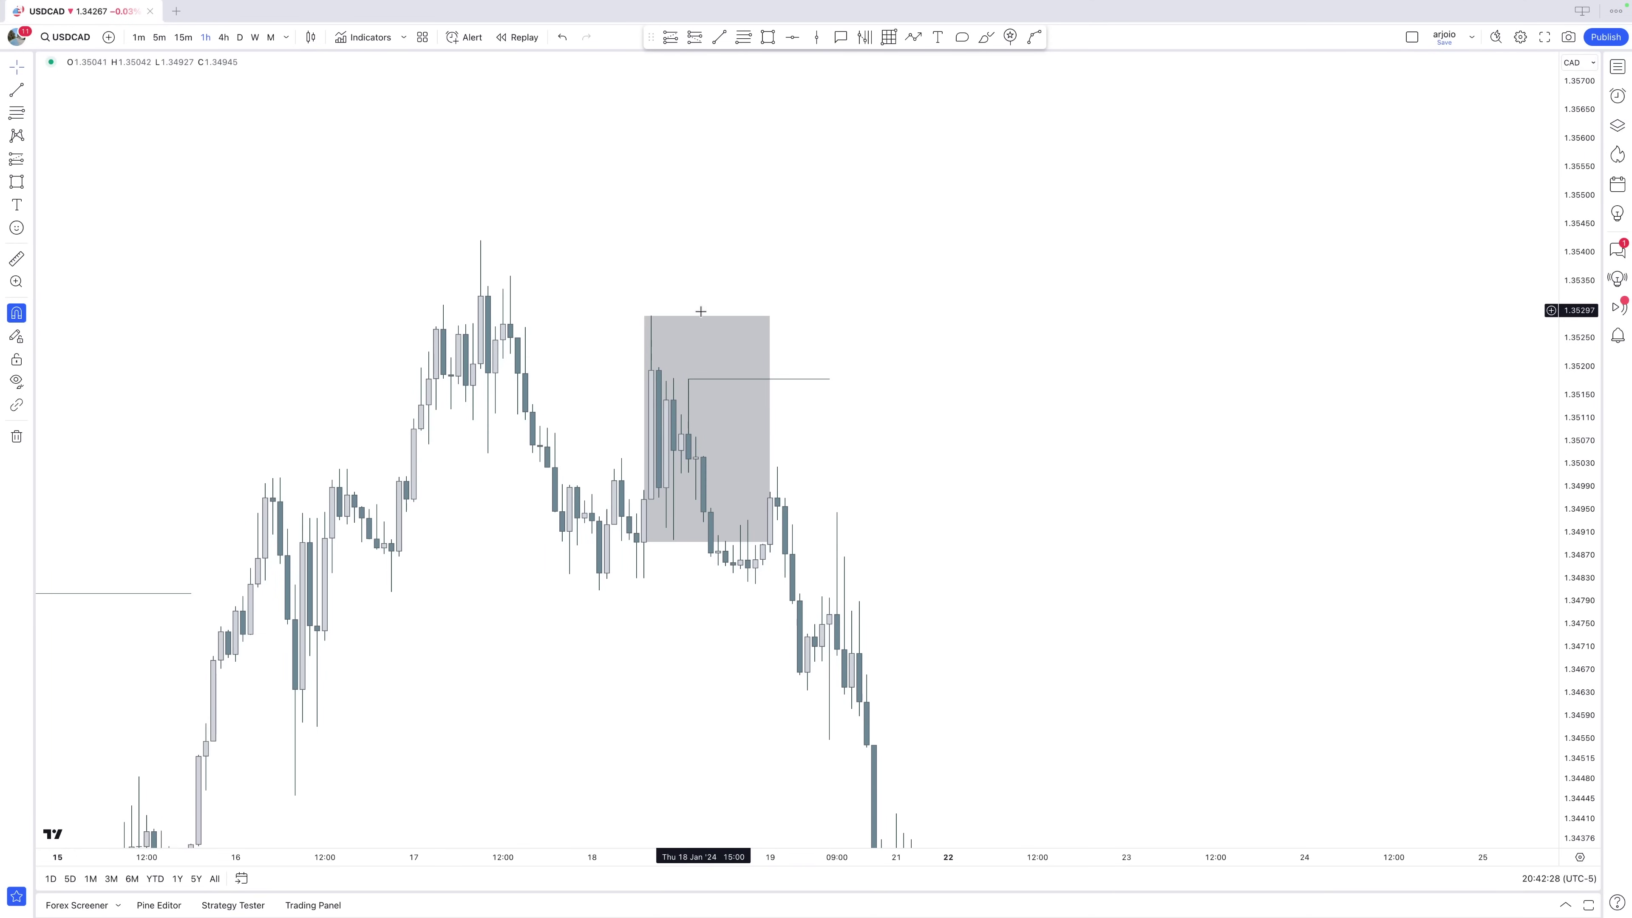
# Lower the top edge of the 18 January rectangle to the trend line's level and delete the rectangle.
pyautogui.moveTo(707, 316); pyautogui.dragTo(704, 379)
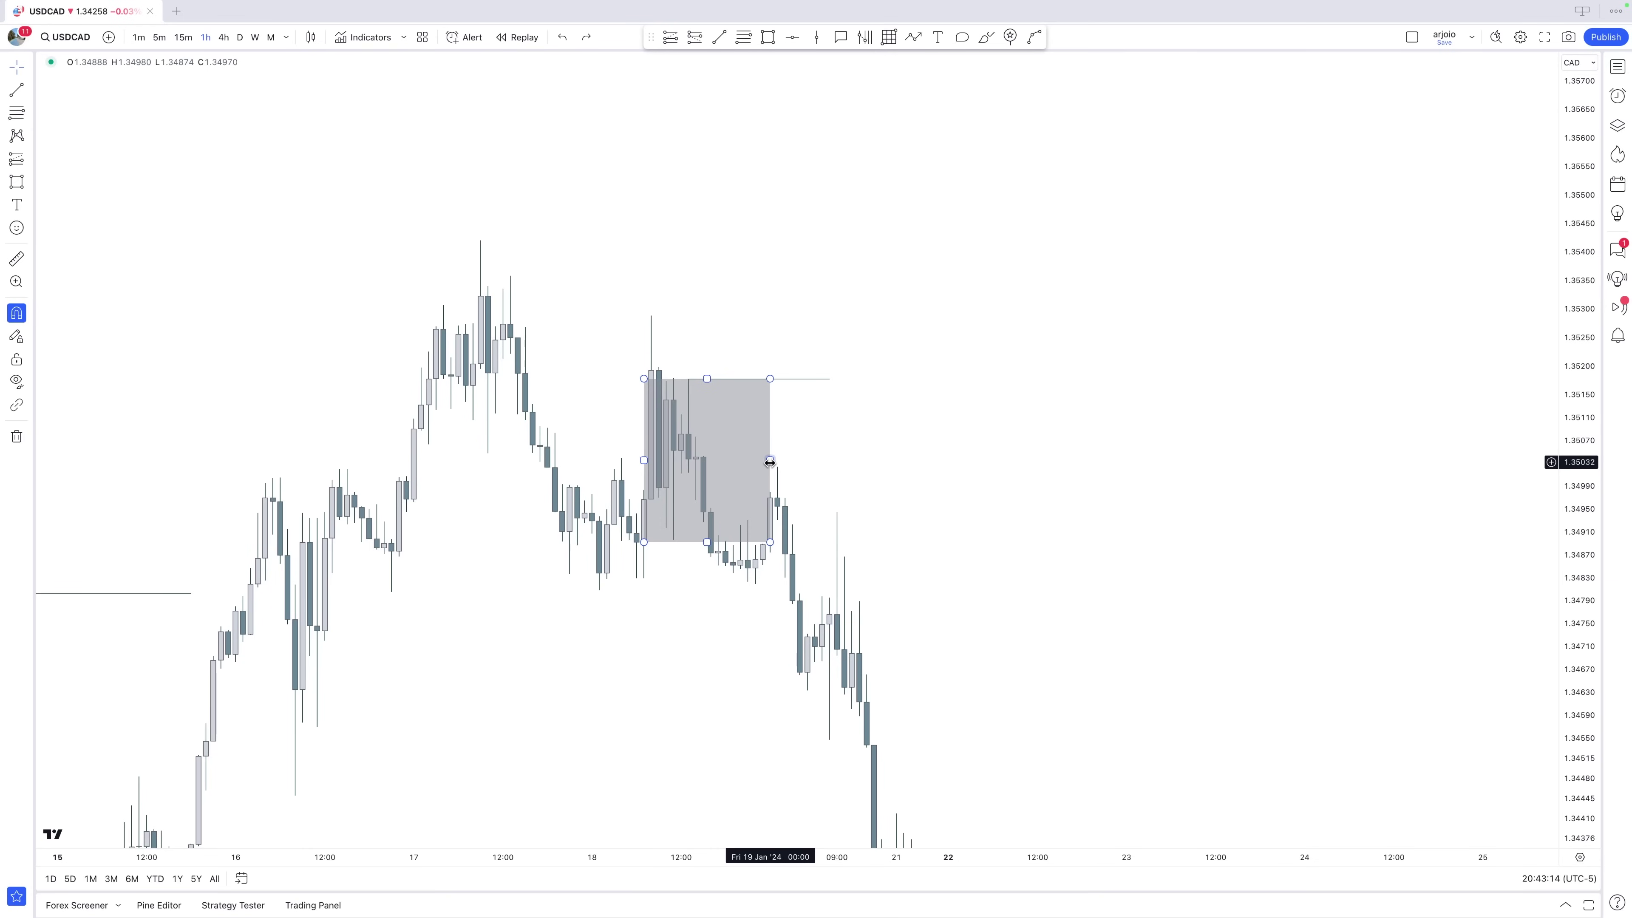
pyautogui.press('Delete')
# Box the range from 1.34892 to 1.35193 starting 18 January 07:00 and extend it to about 07:00 on 19 January.
pyautogui.moveTo(768, 466)
pyautogui.mouseDown()
pyautogui.moveTo(1009, 434)
pyautogui.moveTo(856, 328)
pyautogui.mouseUp()
pyautogui.click(775, 41)
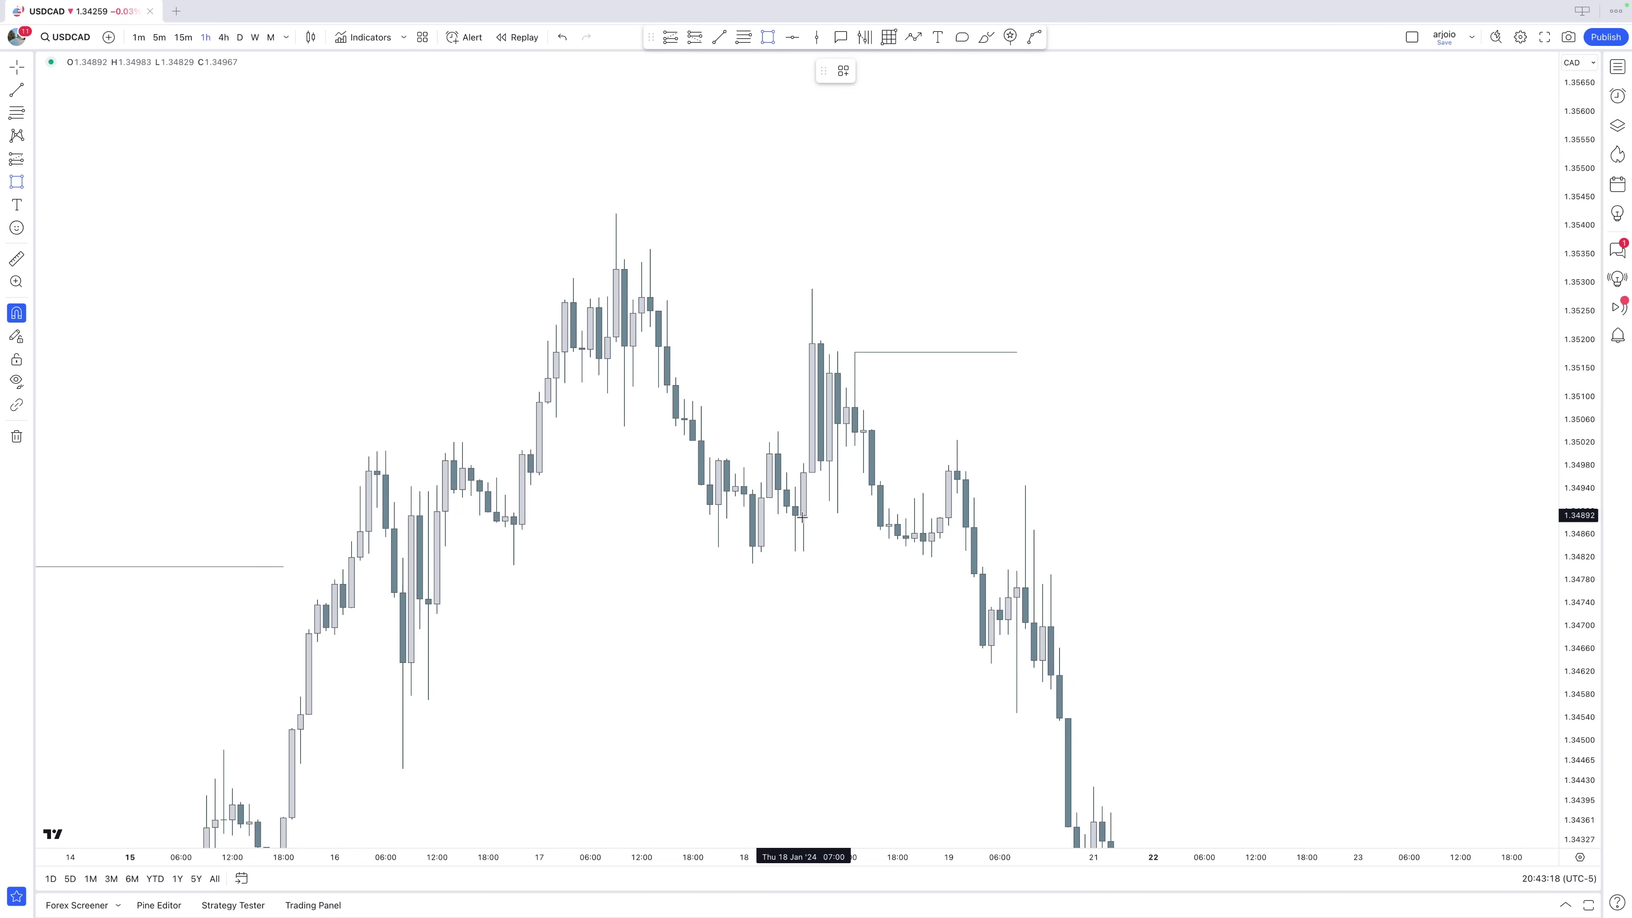
pyautogui.moveTo(802, 516); pyautogui.dragTo(812, 343)
pyautogui.moveTo(815, 429); pyautogui.dragTo(1009, 421)
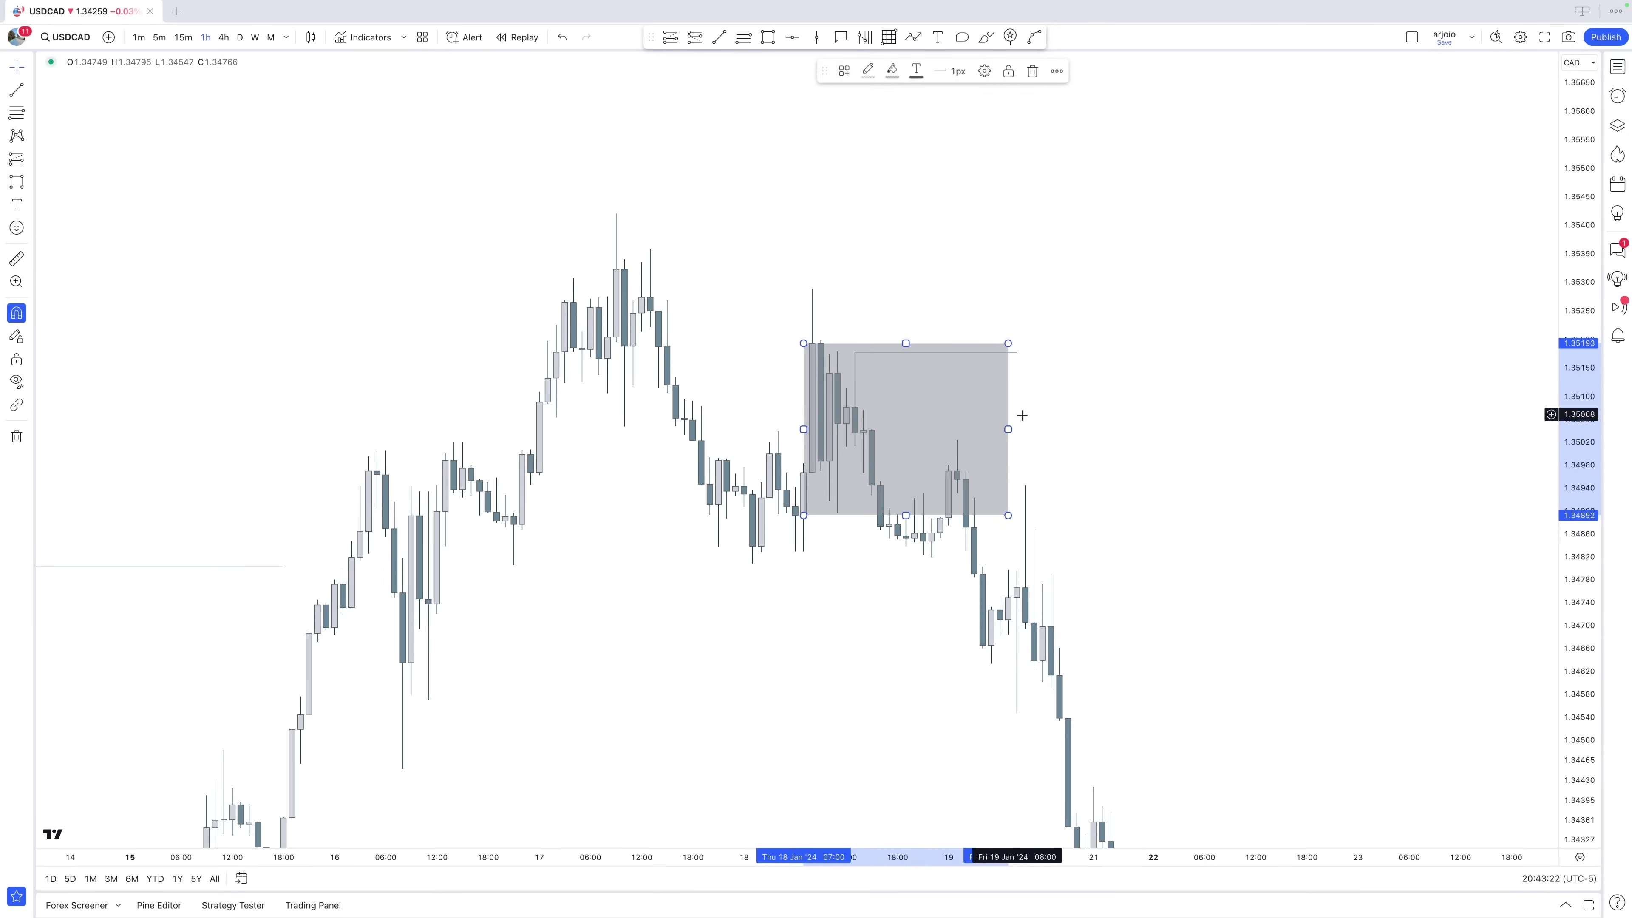
# Delete the rectangle that boxes the range starting at 07:00 on 18 January.
pyautogui.click(1016, 419)
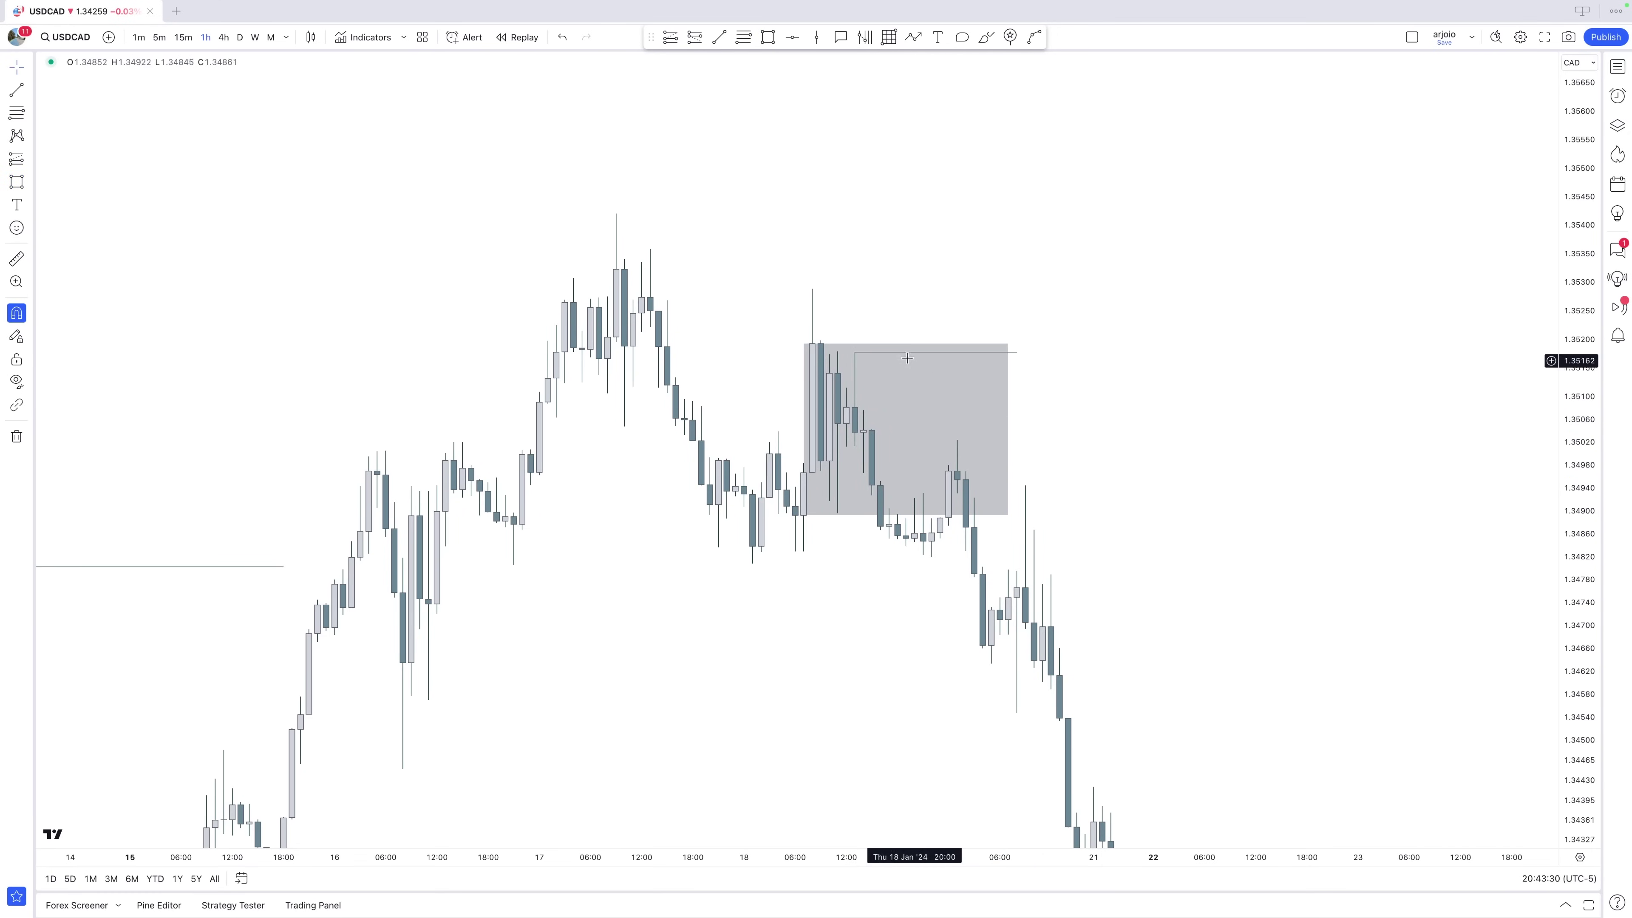
pyautogui.click(847, 349)
pyautogui.press('Delete')
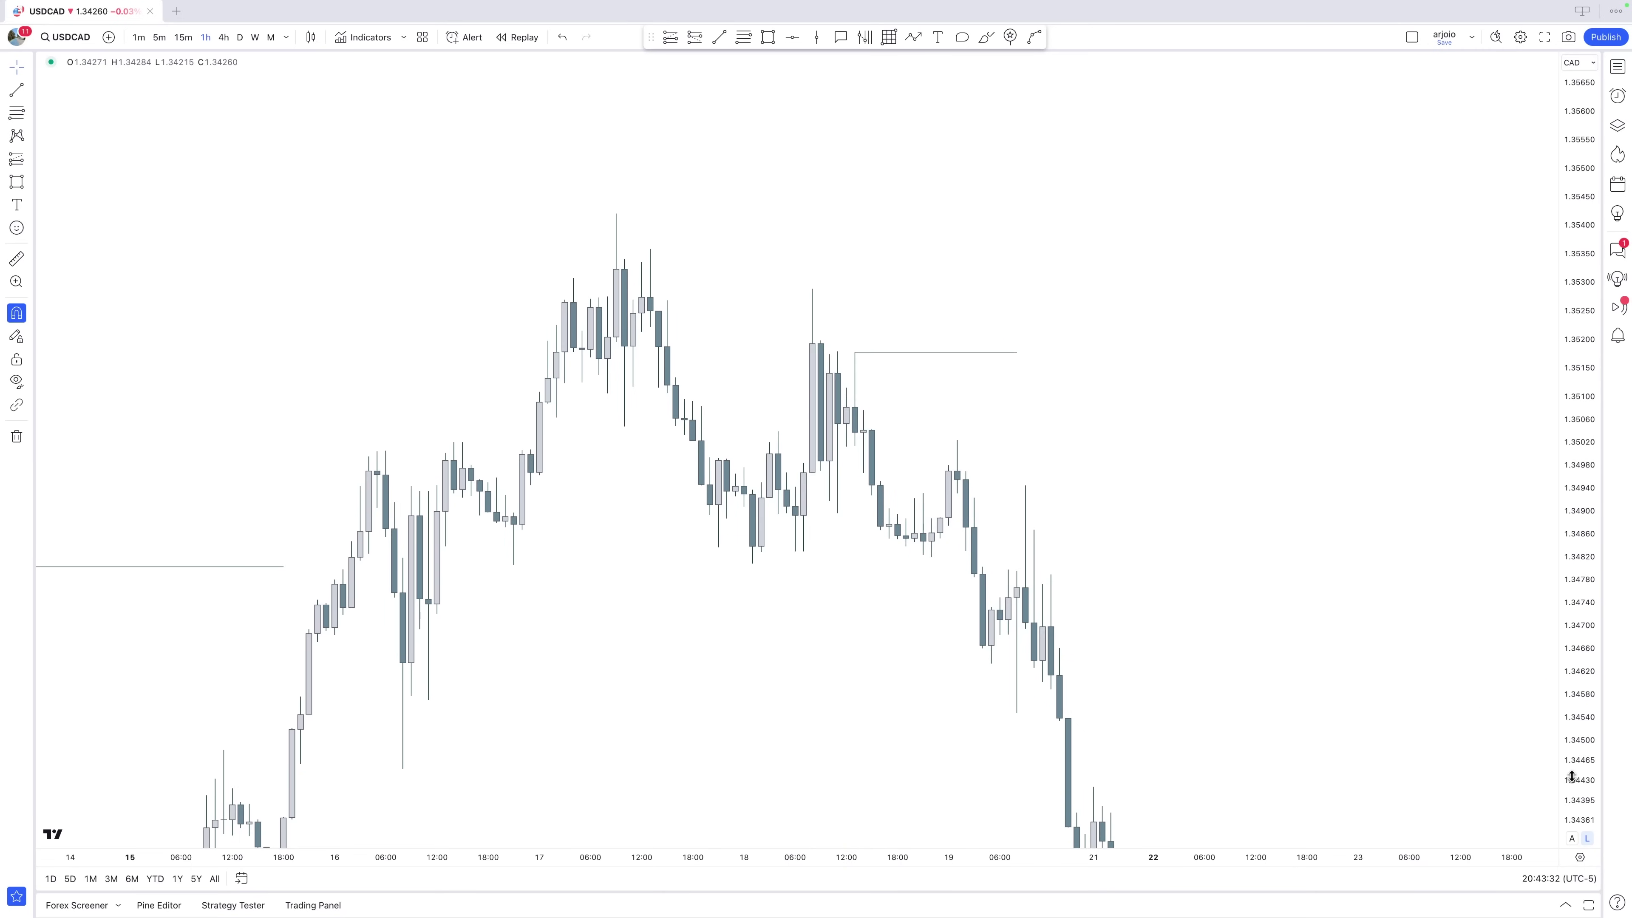
# Draw a horizontal trend line at the 18 January 07:00 candle's low, 1.34829, and shorten it to end at about 20:00.
pyautogui.scroll(3, 1392, 590)
pyautogui.click(720, 37)
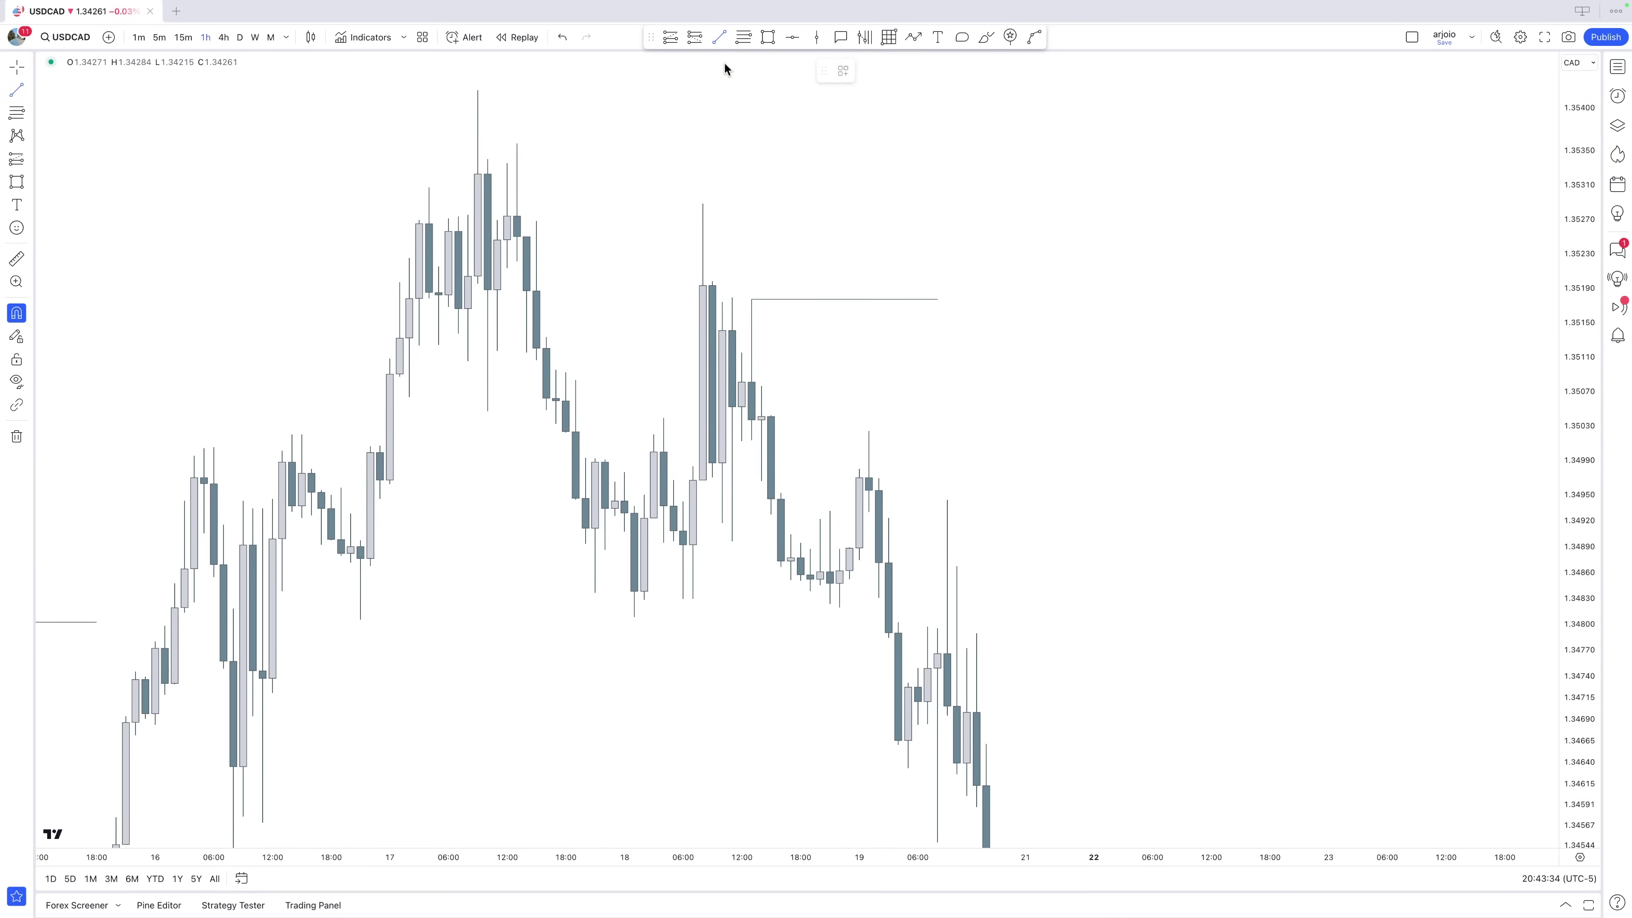
pyautogui.click(692, 599)
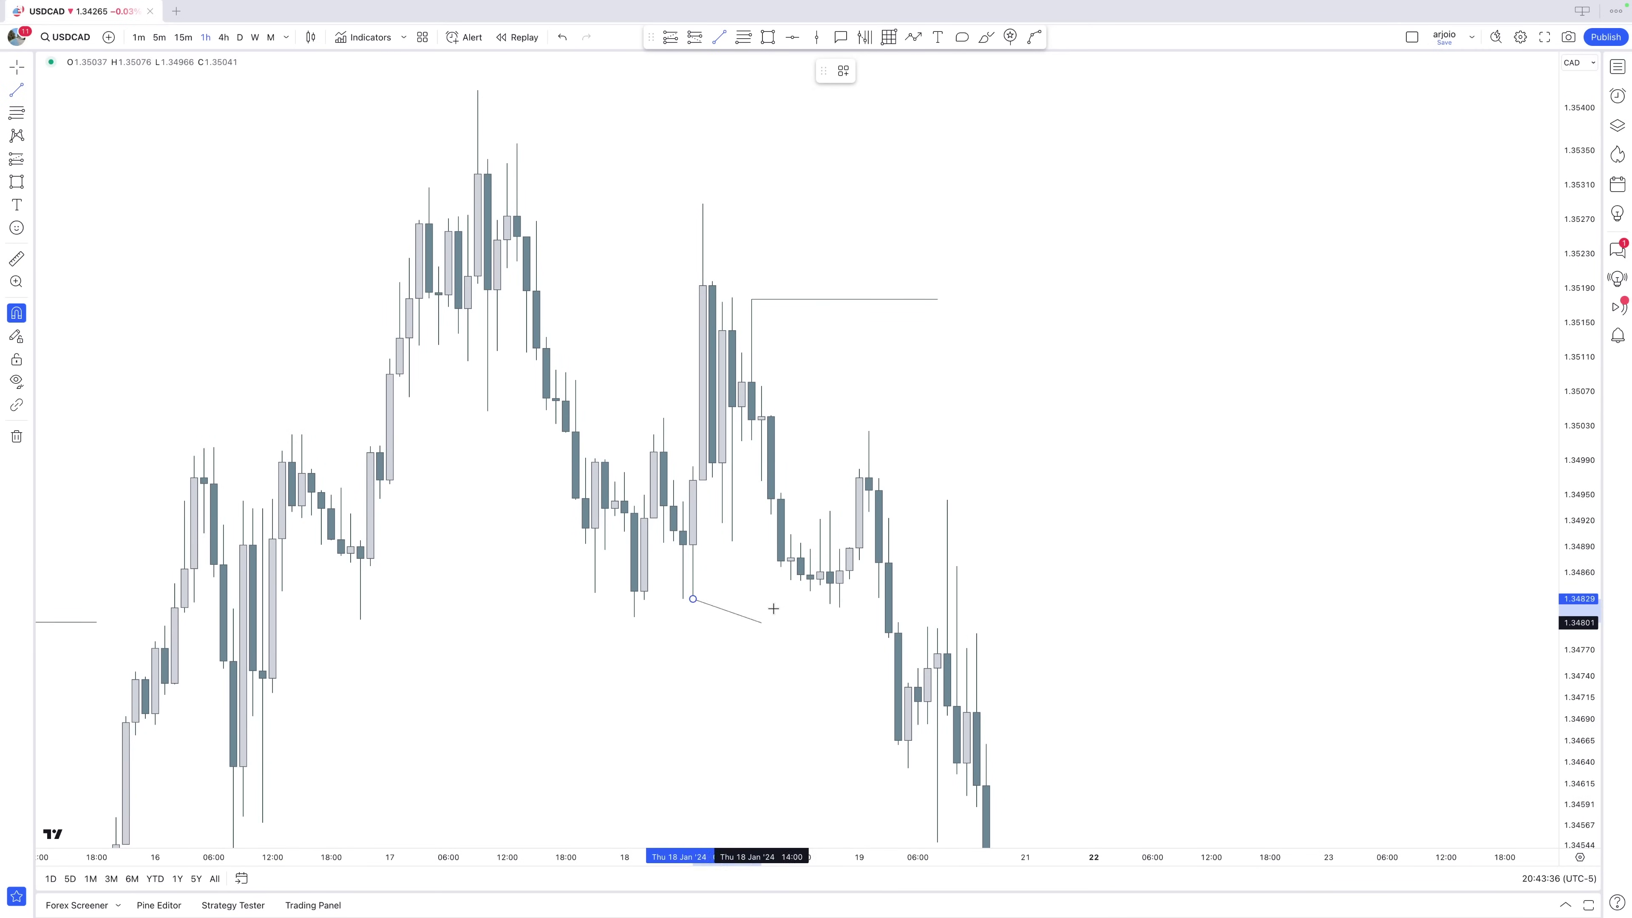
pyautogui.press('shift')
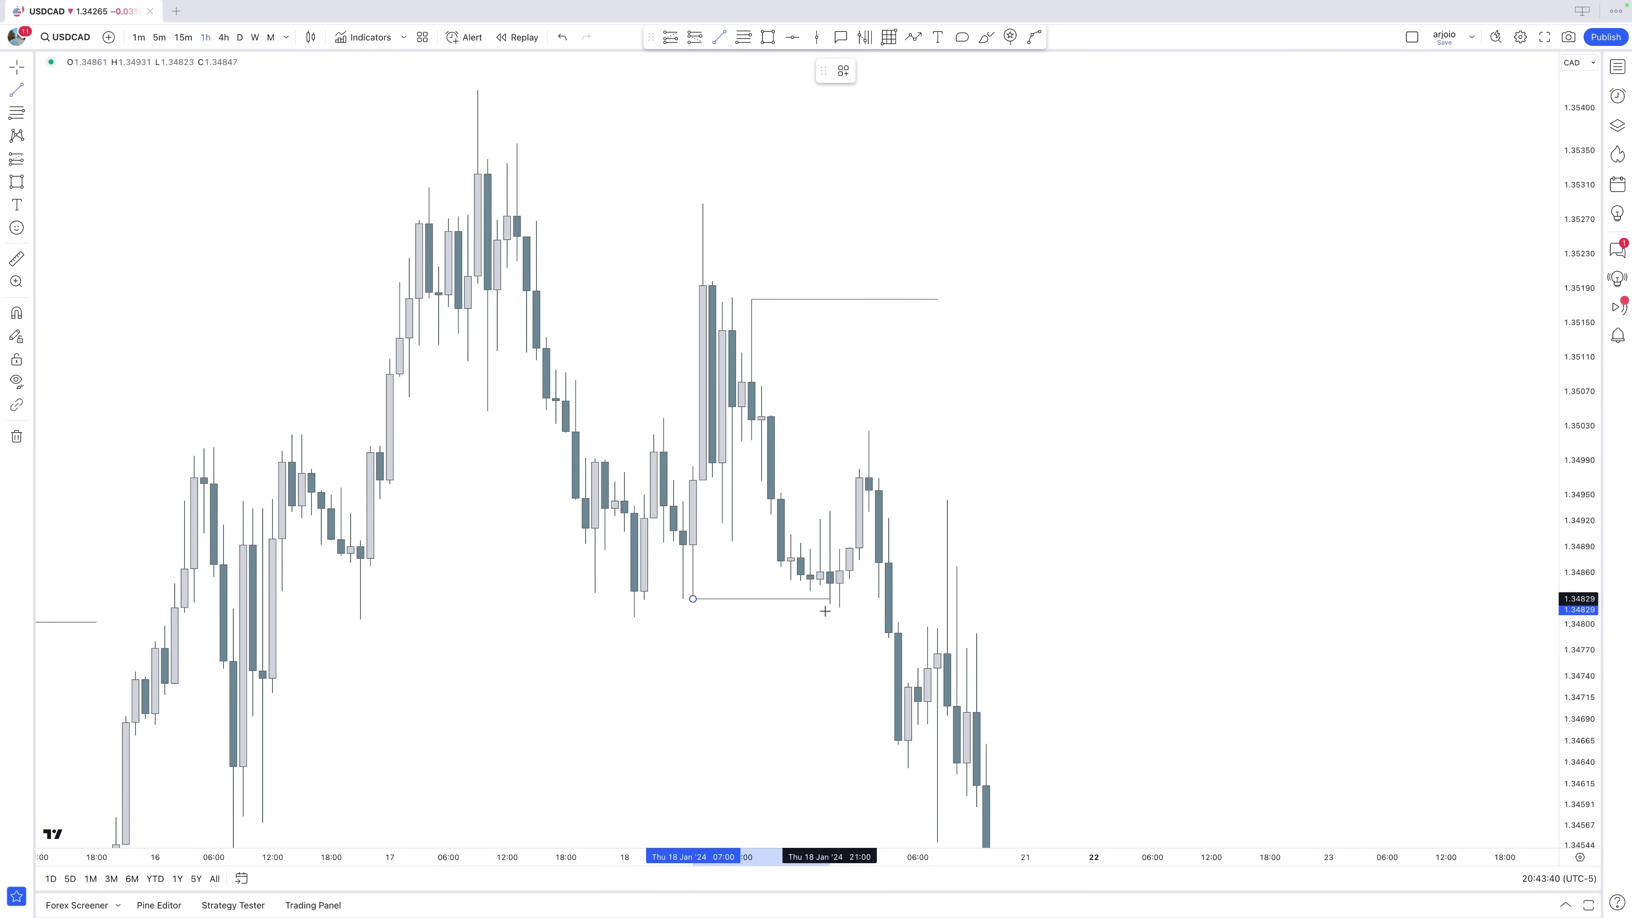
pyautogui.click(925, 610)
pyautogui.moveTo(927, 599); pyautogui.dragTo(811, 598)
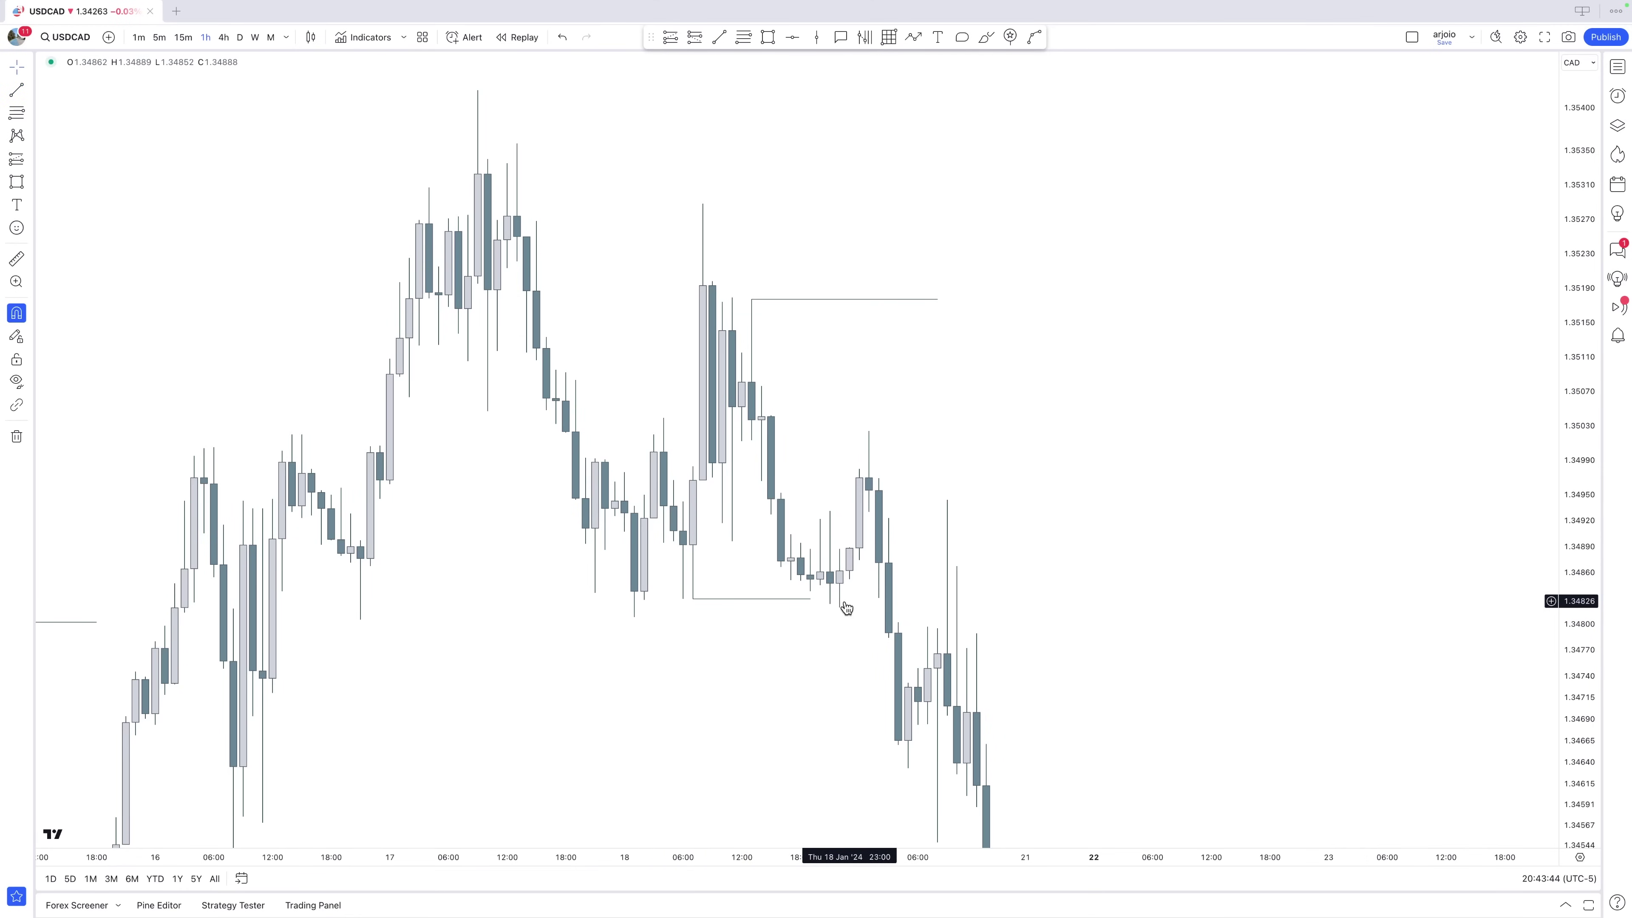
pyautogui.click(812, 600)
pyautogui.moveTo(814, 605); pyautogui.dragTo(854, 619)
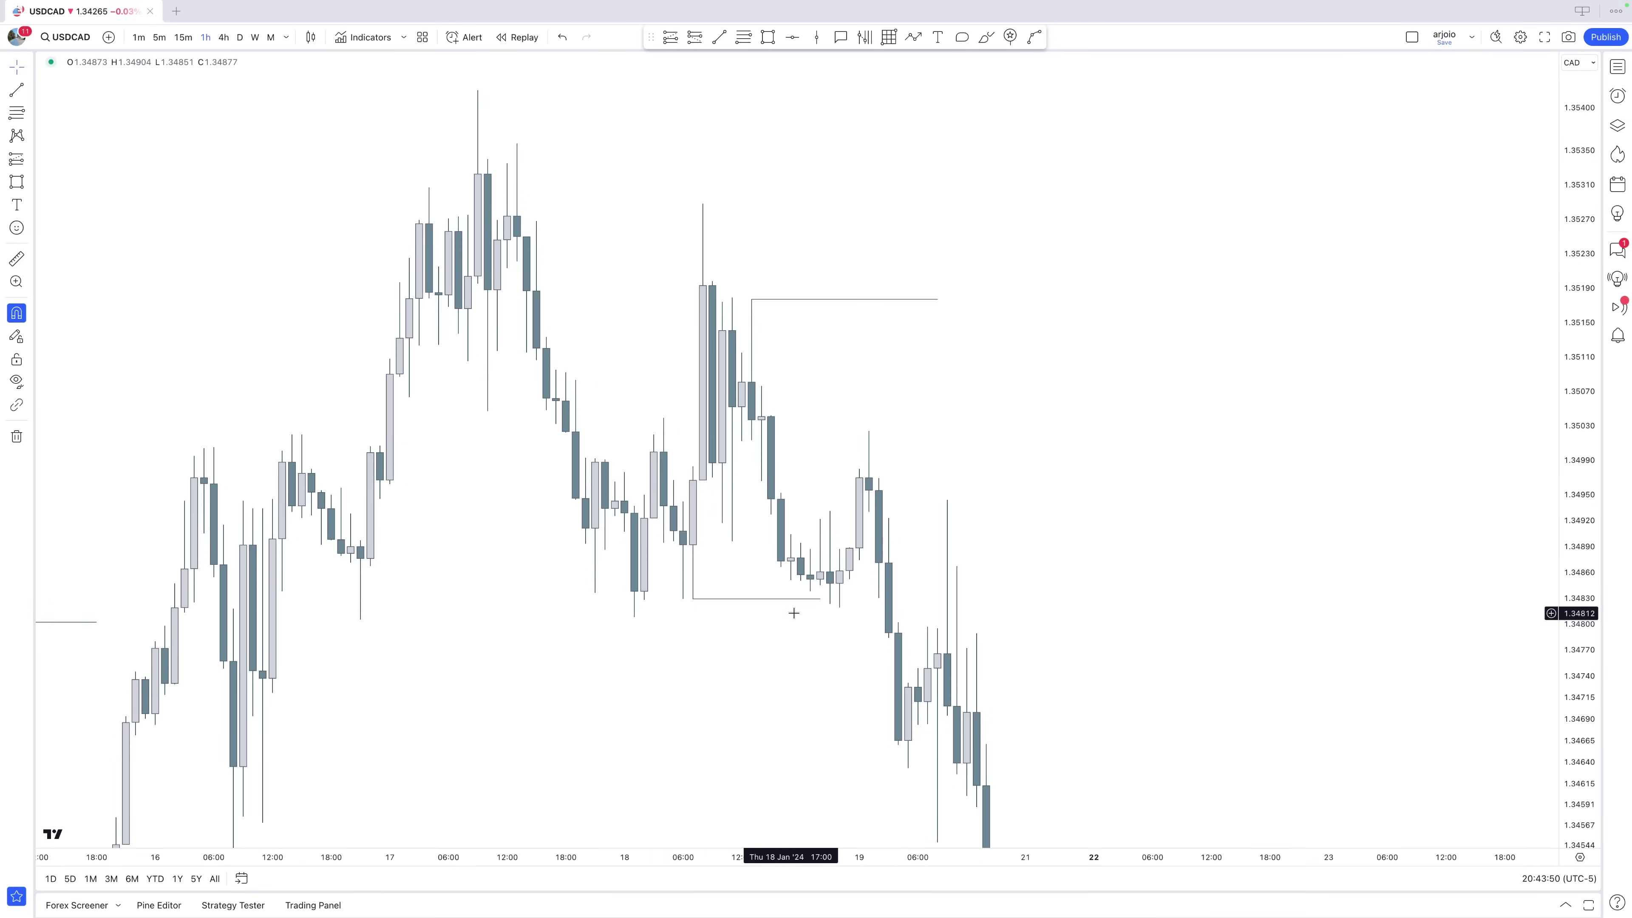
# Draw a horizontal trend line at the 18 January 07:00 candle's open, 1.34892, running to about 17:00.
pyautogui.click(720, 39)
pyautogui.click(693, 544)
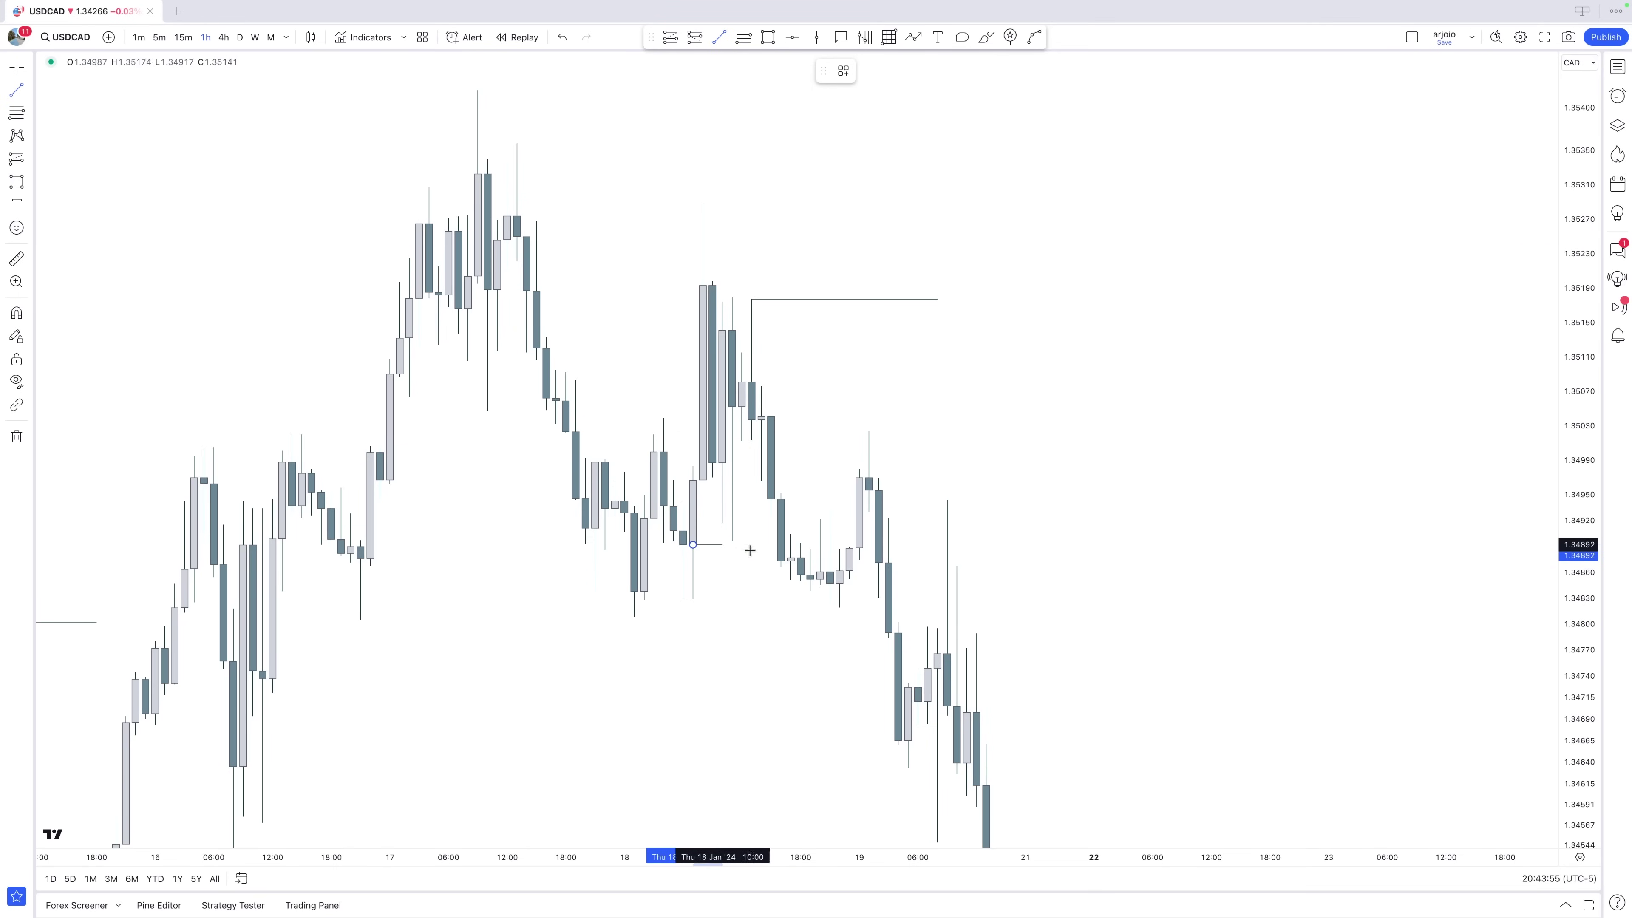
pyautogui.click(792, 563)
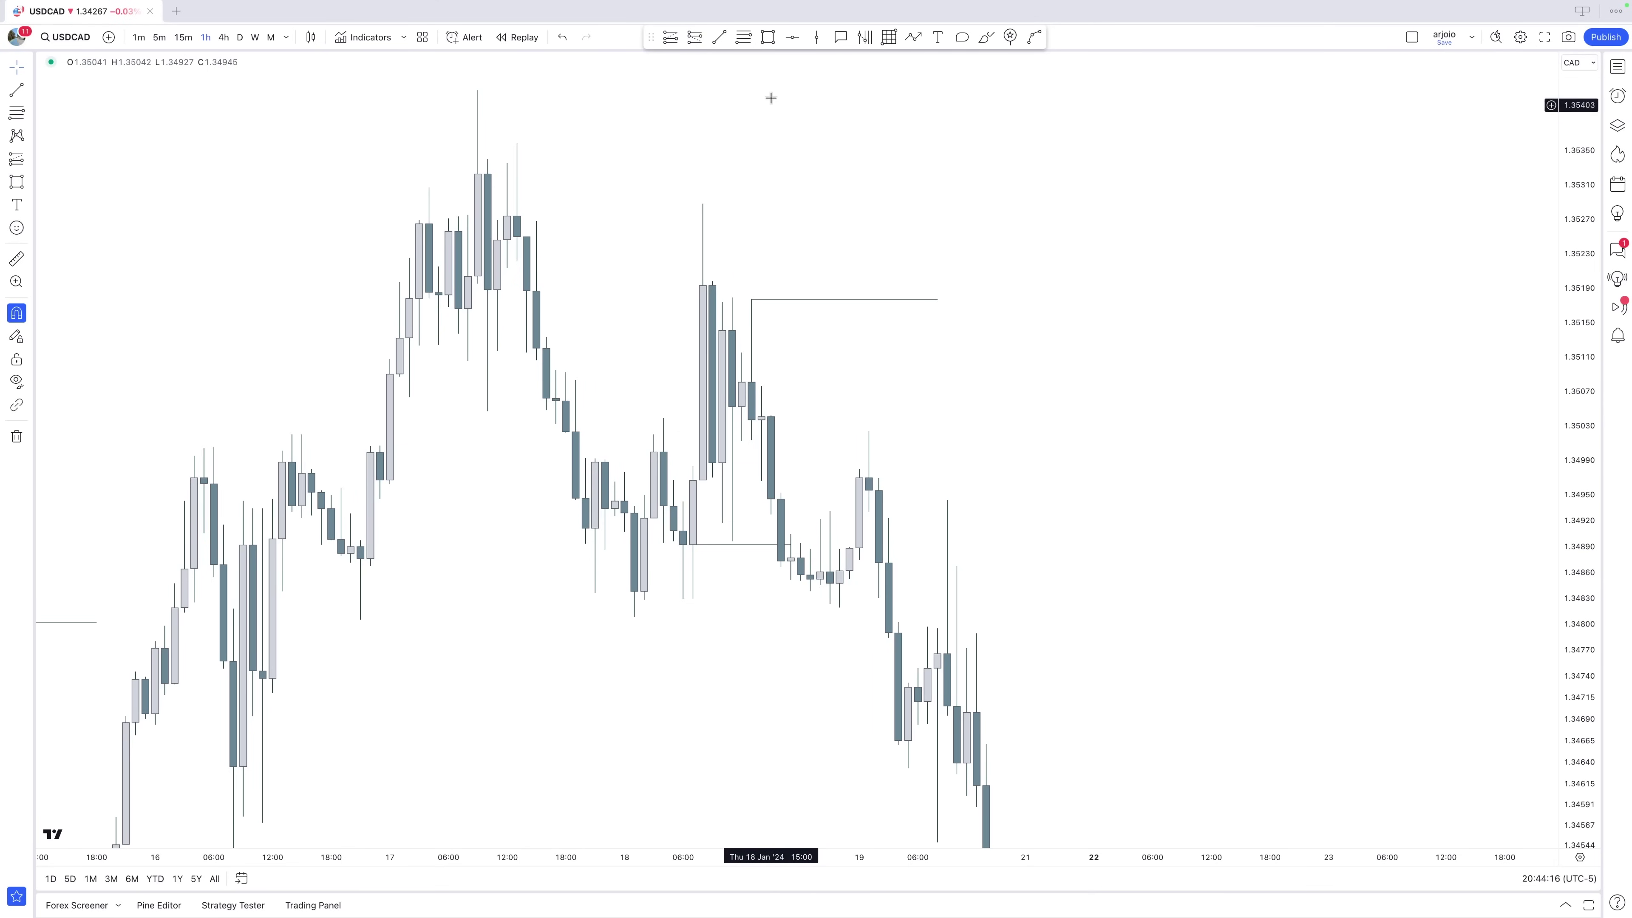
# Box the range from 1.34892 to 1.35193 starting 18 January 07:00, extend it to about 08:00 on 19 January, and delete it.
pyautogui.click(767, 37)
pyautogui.moveTo(692, 547); pyautogui.dragTo(713, 285)
pyautogui.moveTo(714, 416); pyautogui.dragTo(937, 402)
pyautogui.click(950, 403)
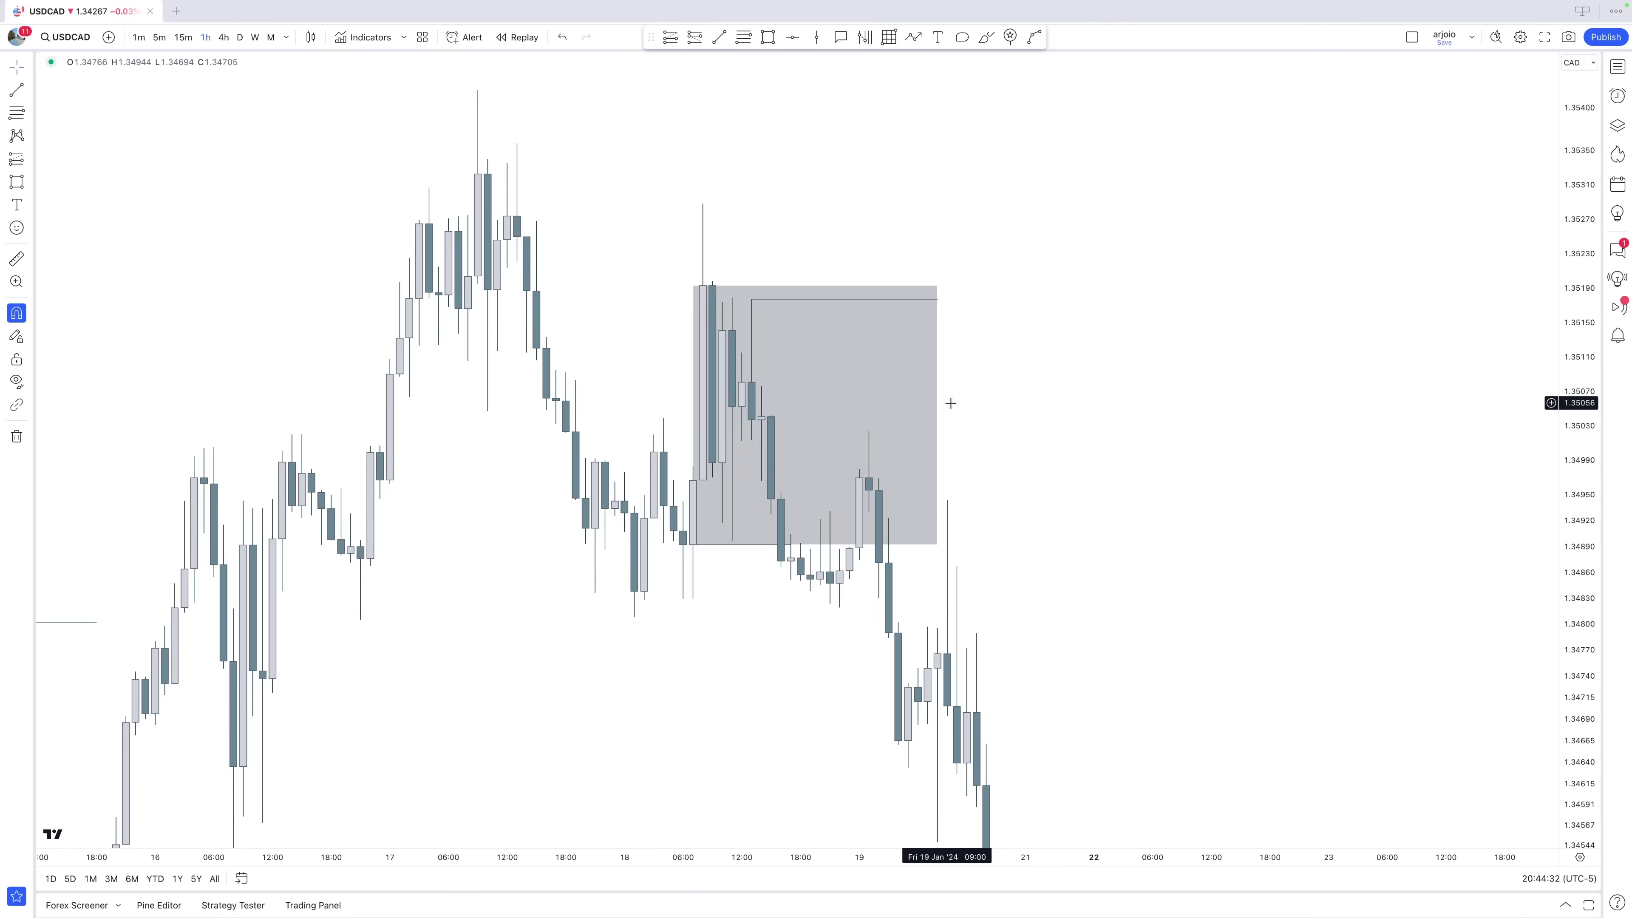
pyautogui.click(812, 547)
pyautogui.press('Delete')
# Trace the falling swings with a Path from the 17 January high through the 18 and 19 January swing points, and delete it.
pyautogui.click(913, 37)
pyautogui.moveTo(468, 115); pyautogui.dragTo(615, 612)
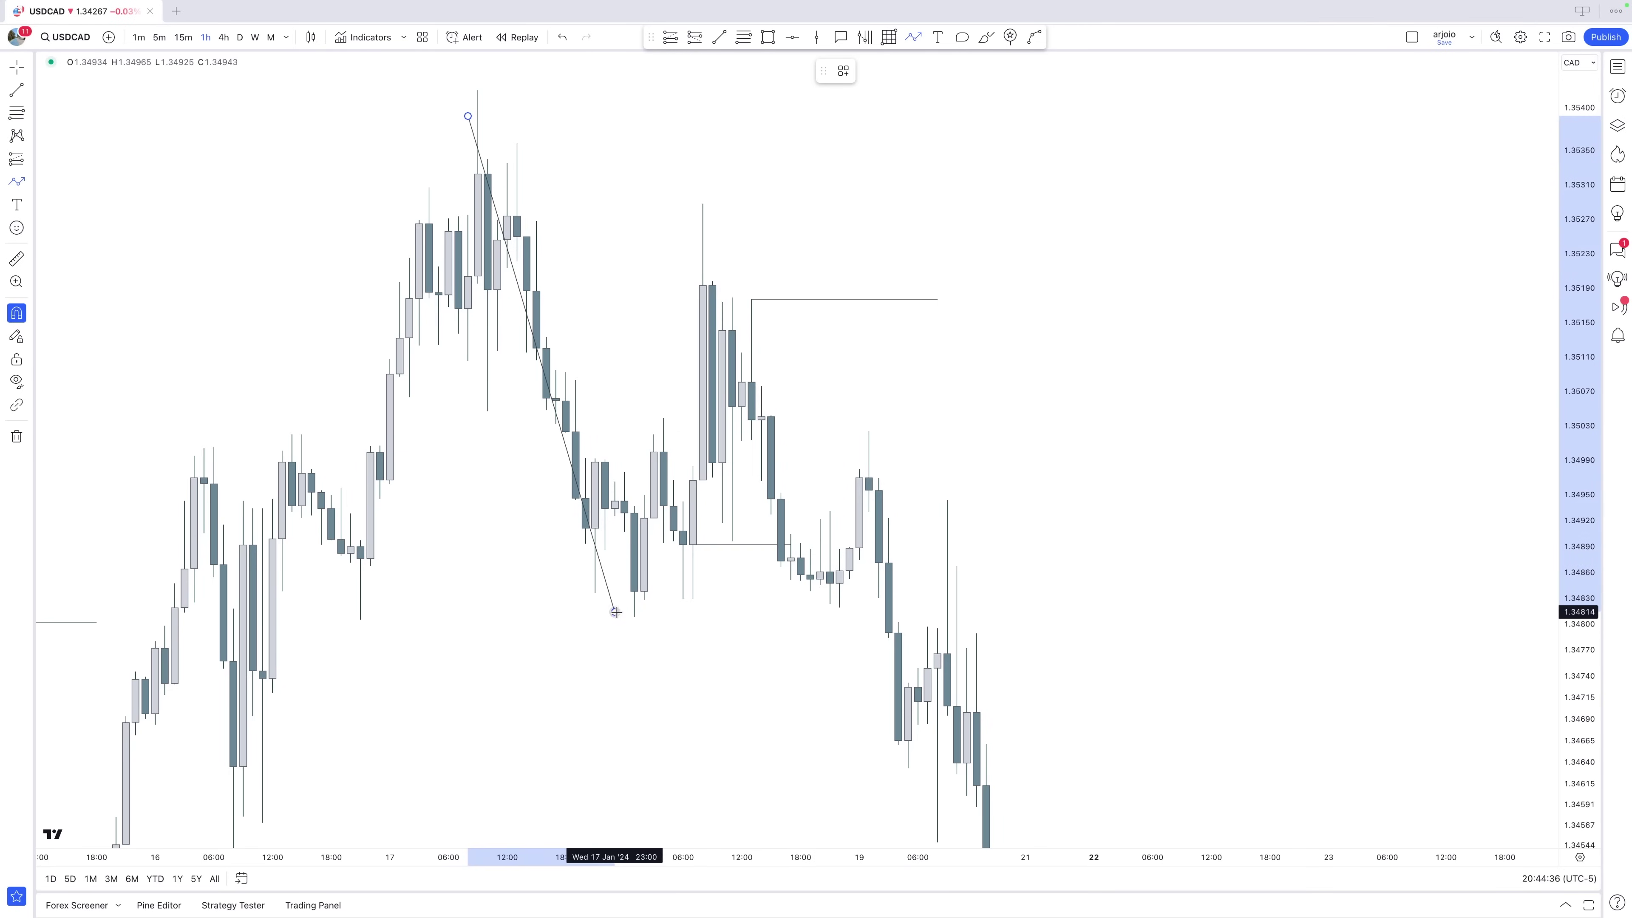
pyautogui.click(703, 204)
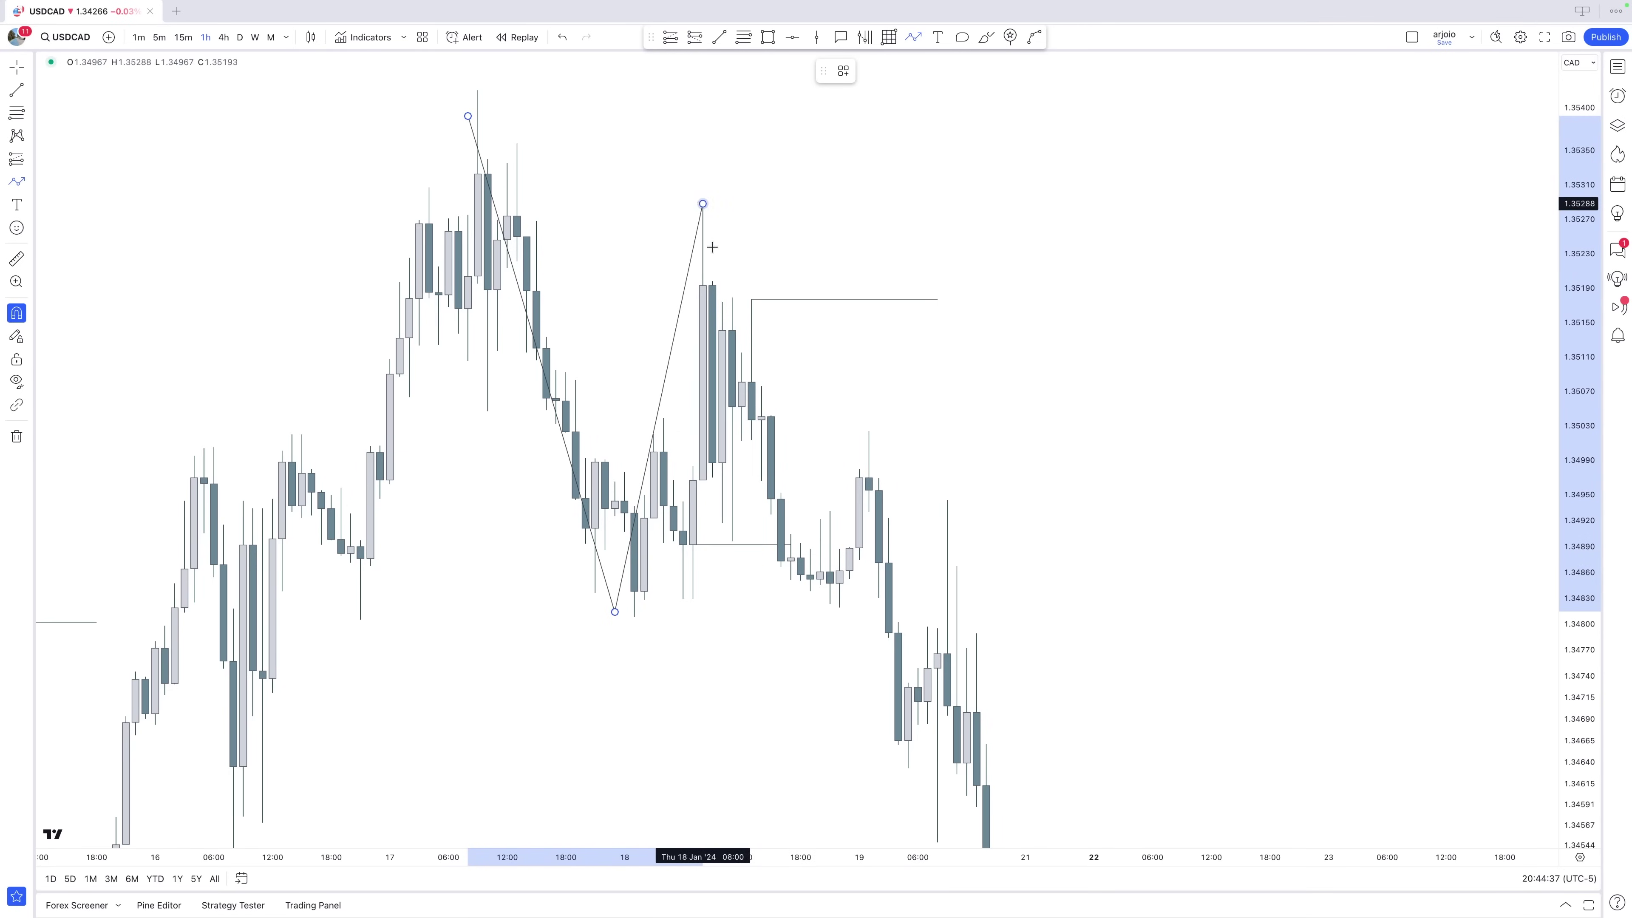
pyautogui.click(829, 625)
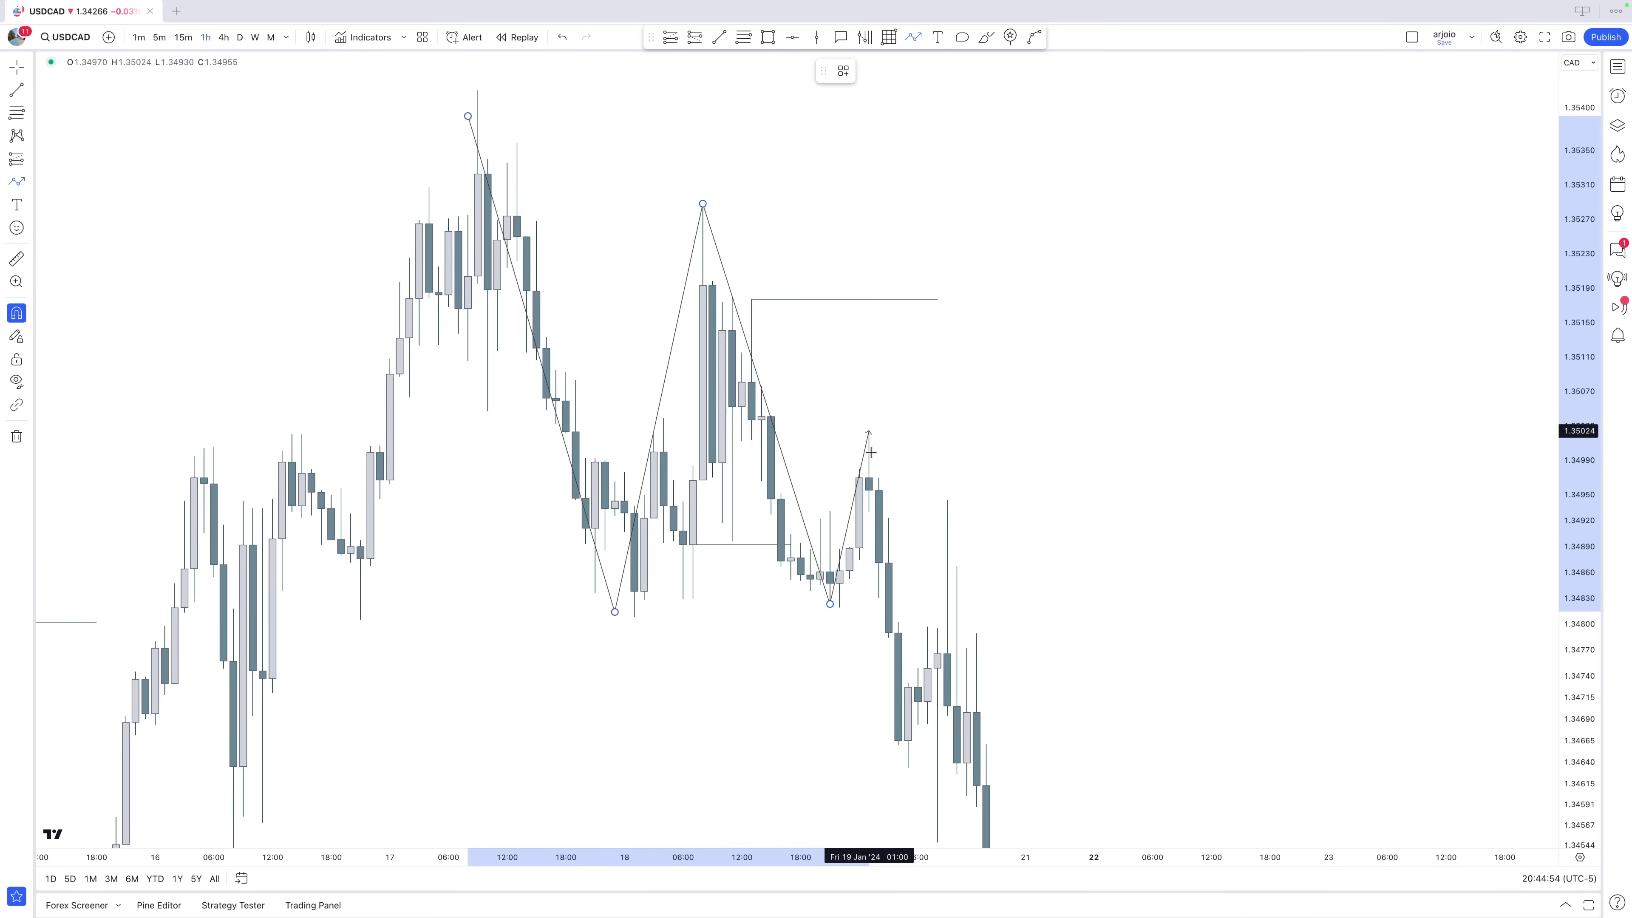
pyautogui.click(868, 431)
pyautogui.click(976, 745)
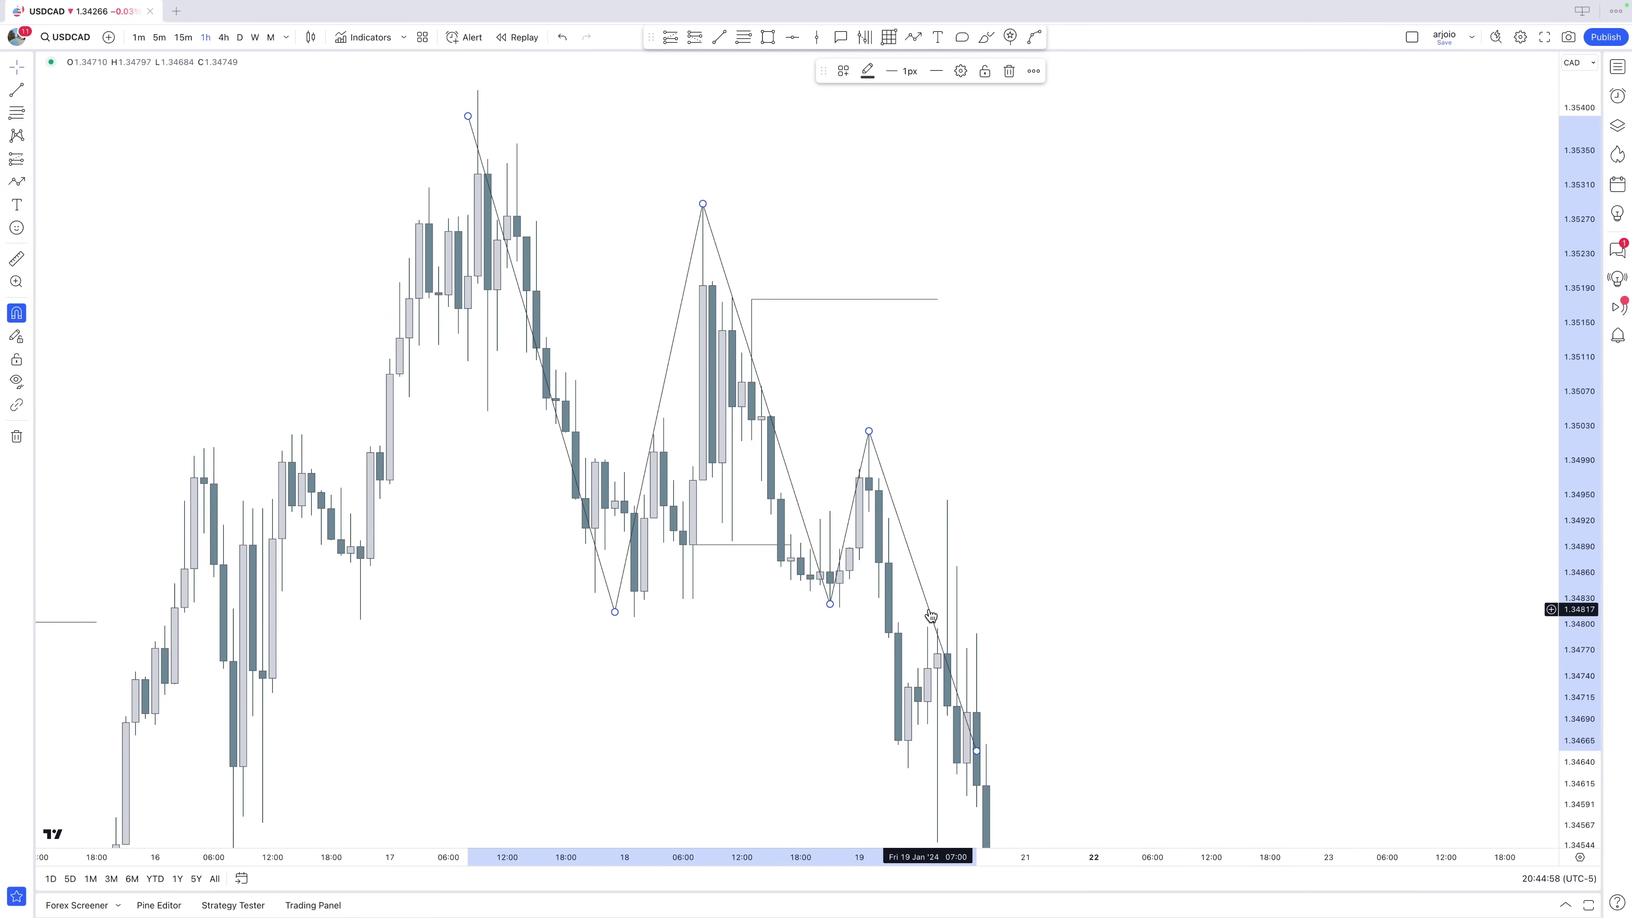
pyautogui.press('Delete')
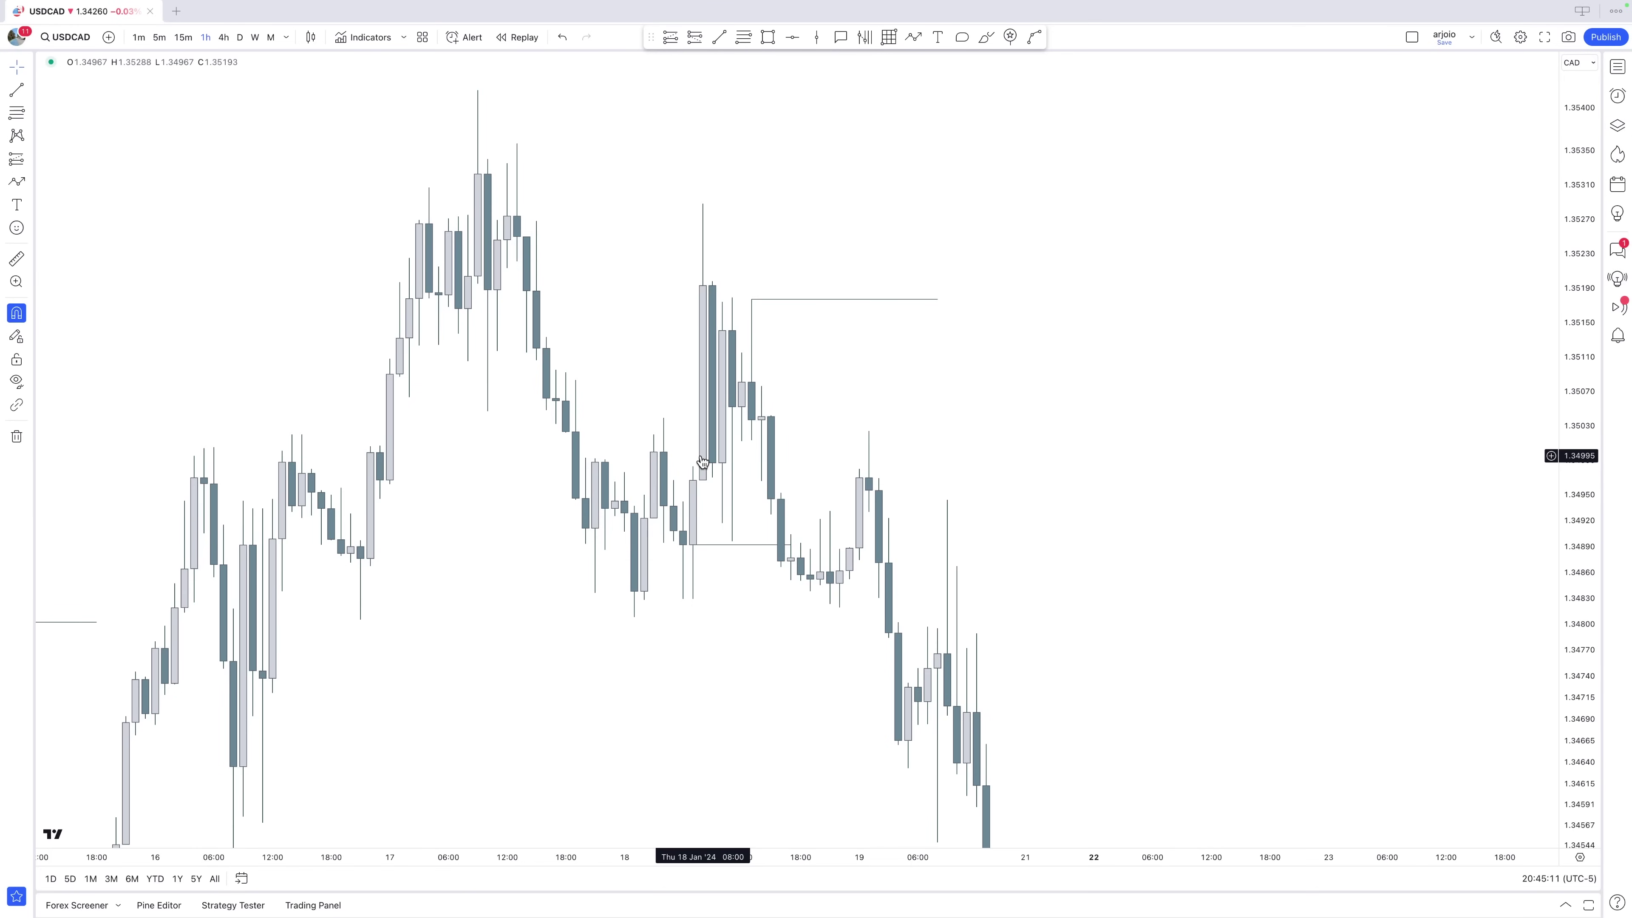
# Draw a horizontal trend line at 1.34987 from 18 January 10:00 to about 20:00, and undo it.
pyautogui.moveTo(701, 461); pyautogui.dragTo(524, 461)
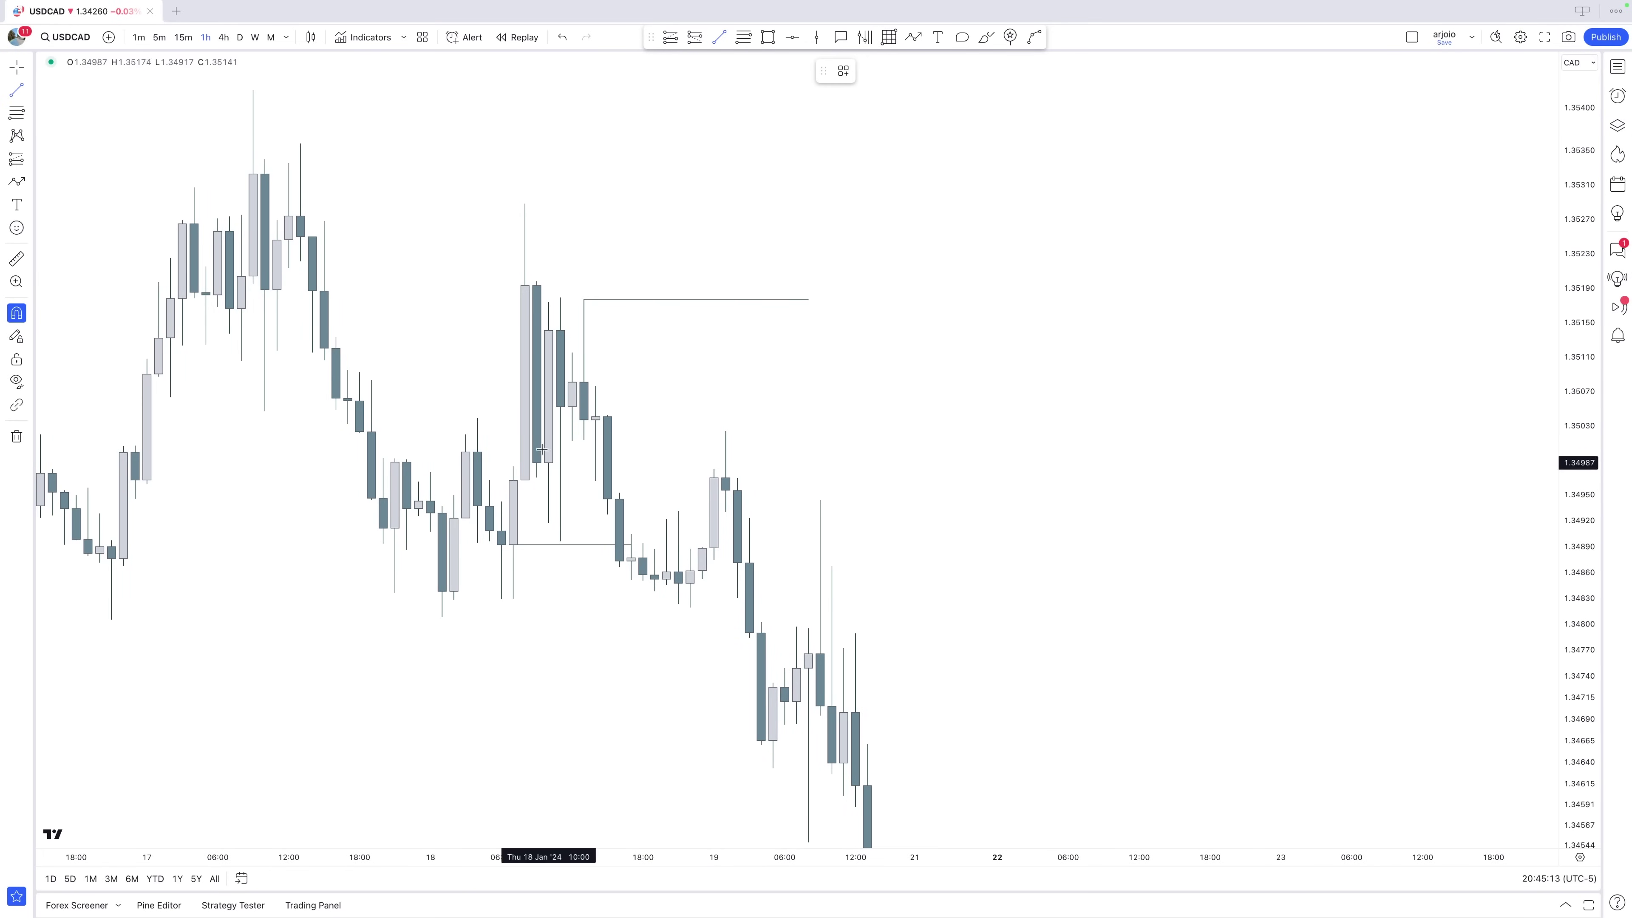
pyautogui.moveTo(547, 462); pyautogui.dragTo(667, 484)
pyautogui.click(509, 339)
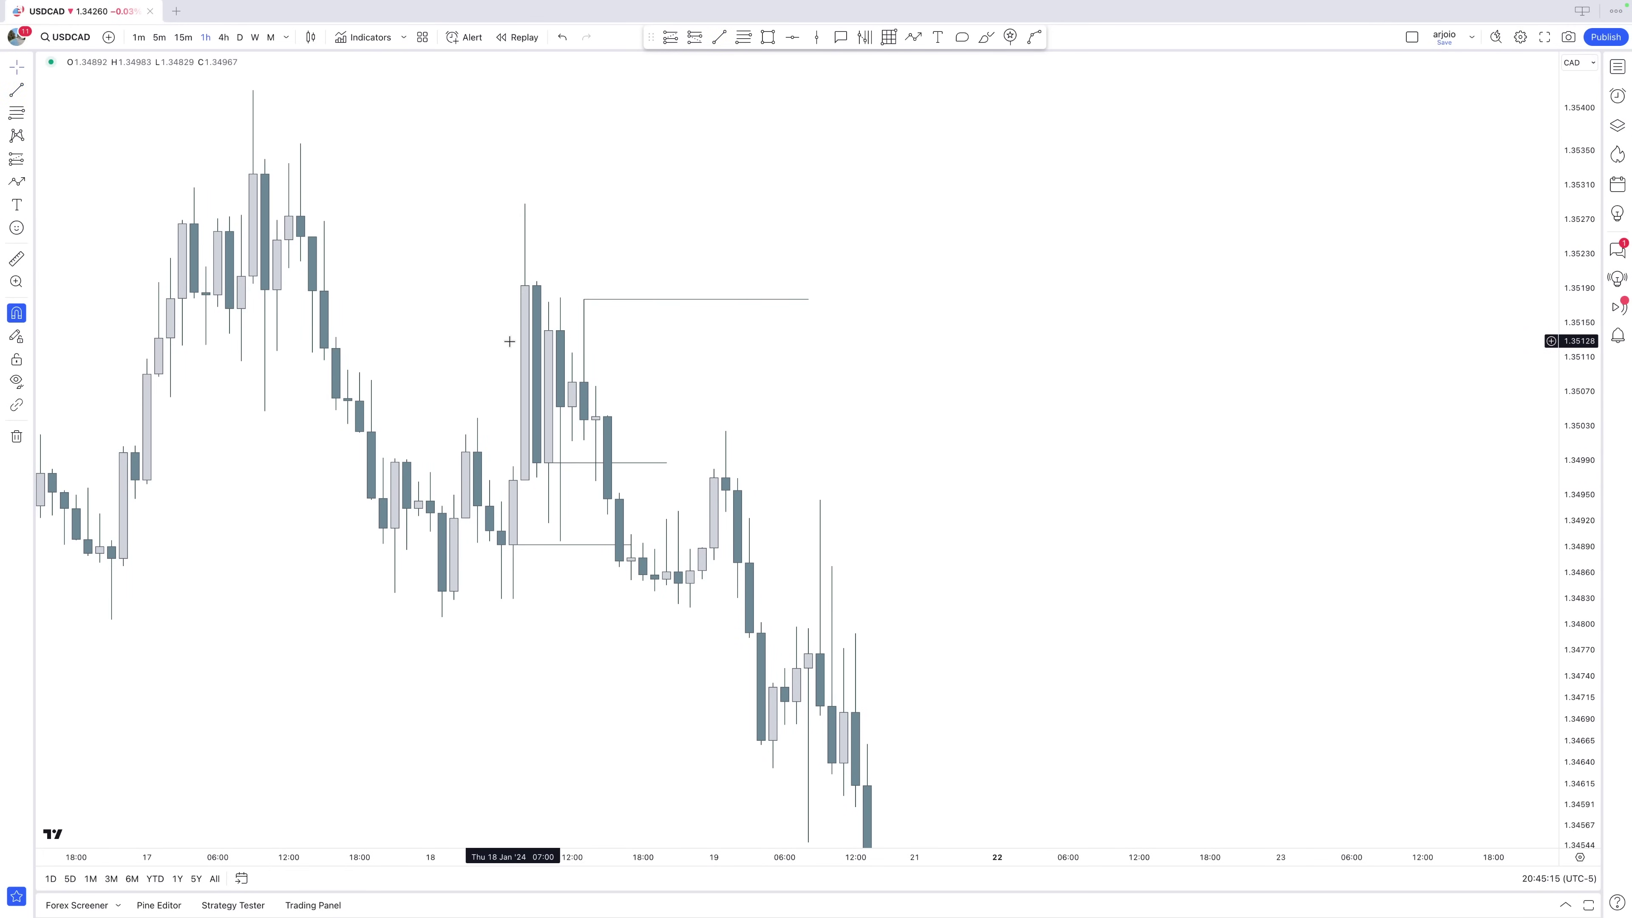
pyautogui.hotkey('ctrl', 'z')
# Draw a rectangle from 1.34966 up to 1.35076, starting 18 January 14:00 and ending at about 01:00 on 19 January.
pyautogui.click(719, 37)
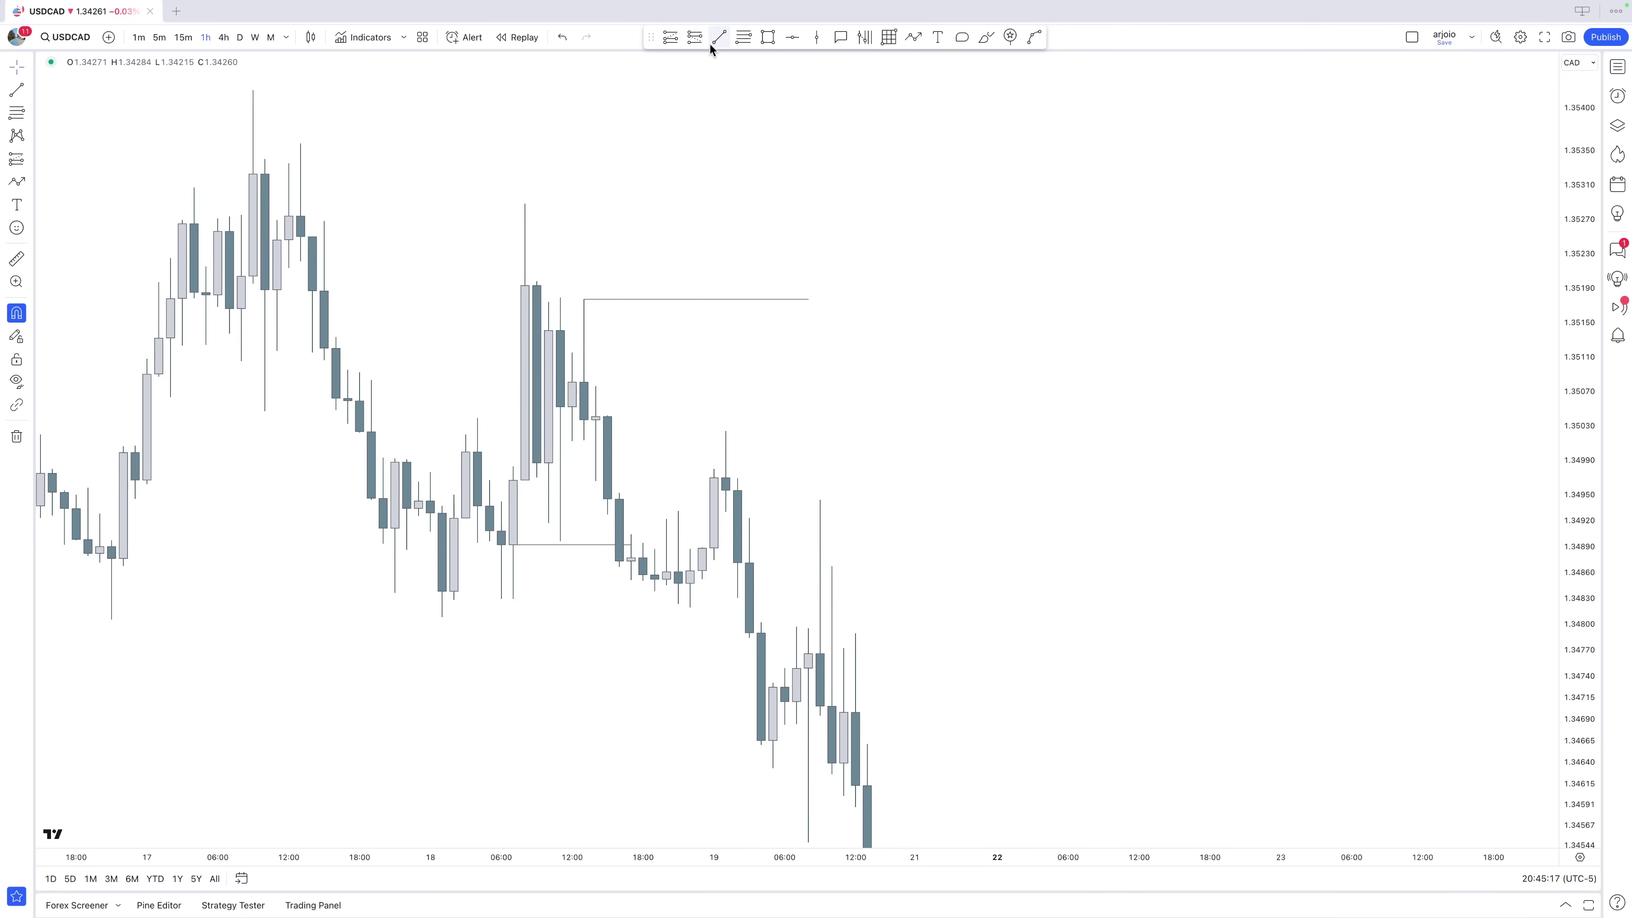
pyautogui.click(768, 37)
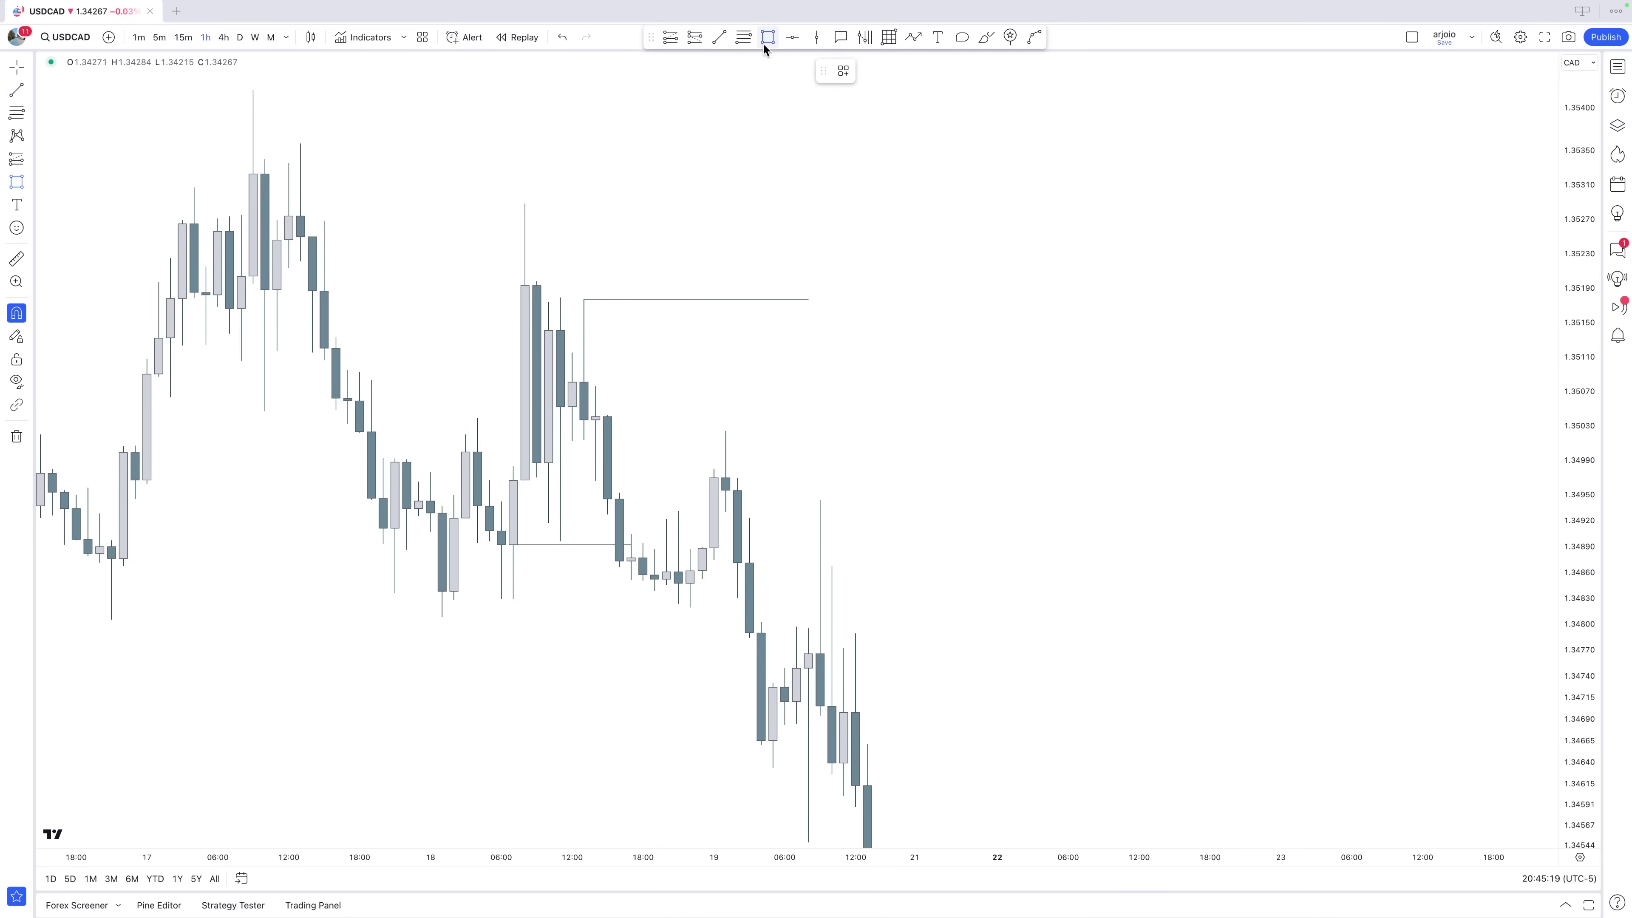
pyautogui.moveTo(595, 480)
pyautogui.mouseDown()
pyautogui.moveTo(595, 386)
pyautogui.moveTo(732, 442)
pyautogui.mouseUp()
pyautogui.click(765, 459)
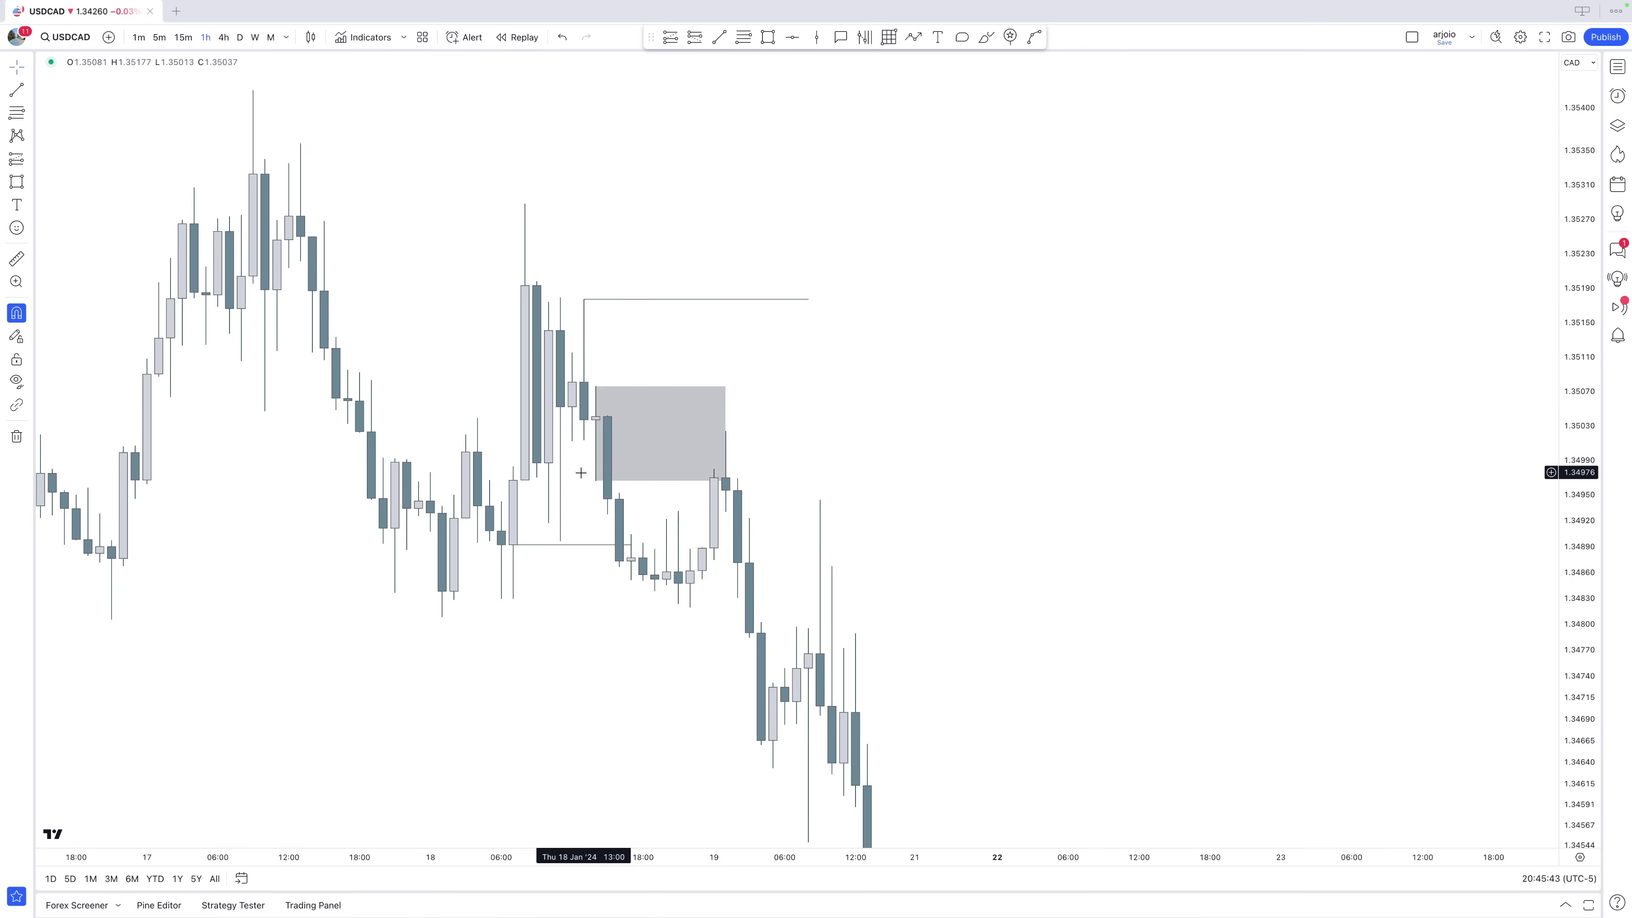
# Box the range from 1.34892 to 1.35288 starting 18 January 07:00, extend it to 06:00 on 19 January, and delete it.
pyautogui.click(768, 36)
pyautogui.click(513, 544)
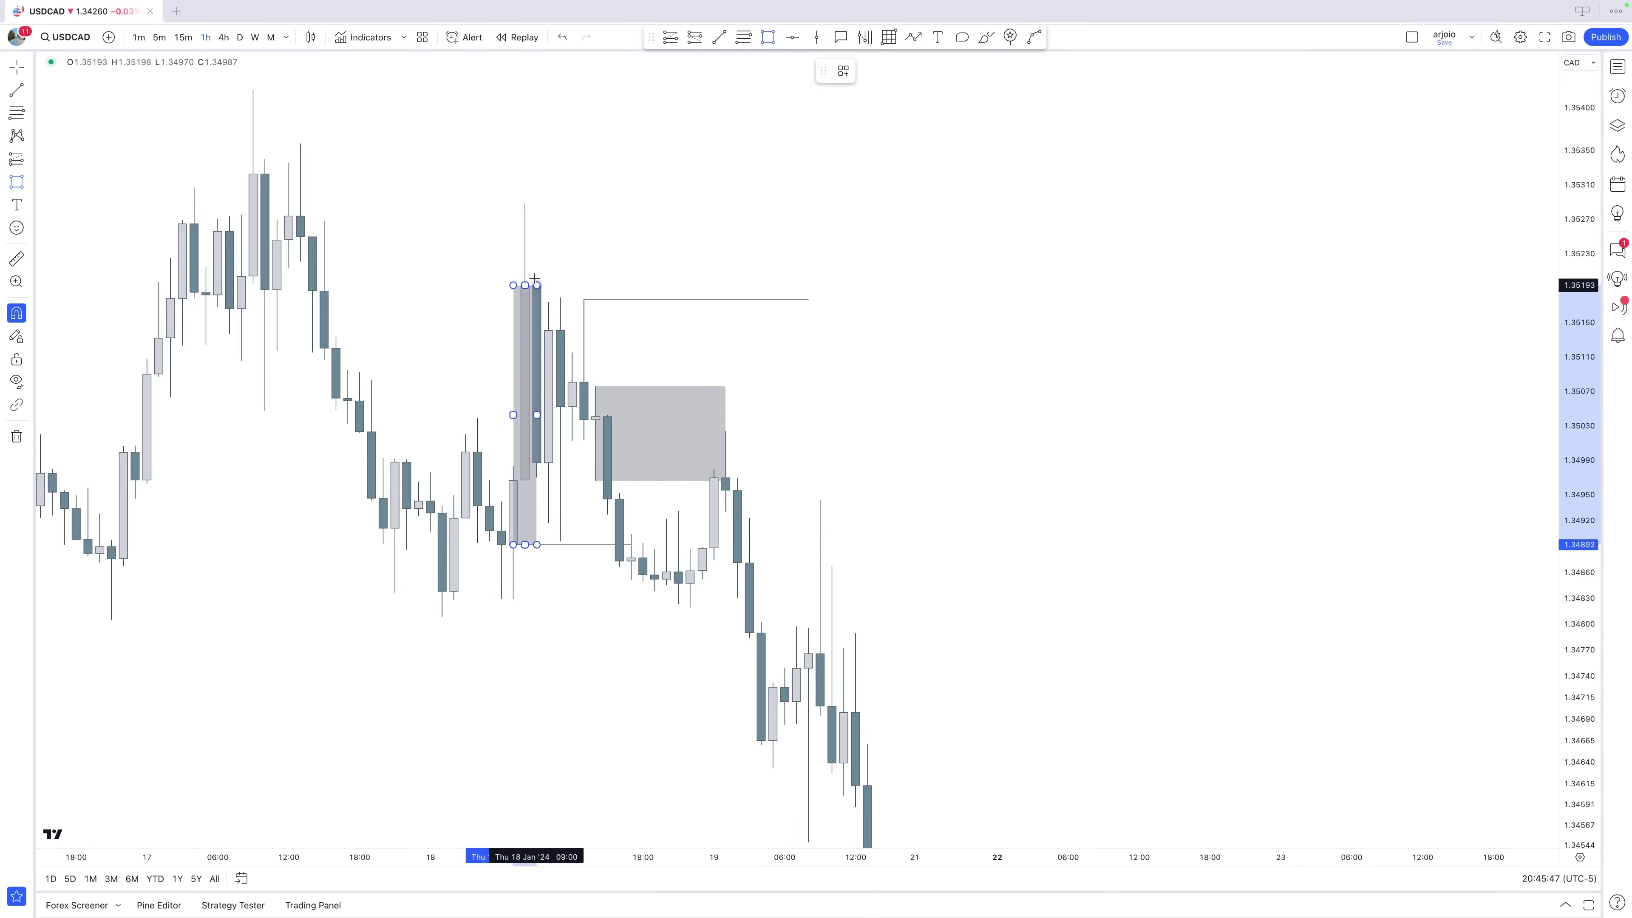
pyautogui.click(536, 204)
pyautogui.moveTo(536, 378); pyautogui.dragTo(786, 374)
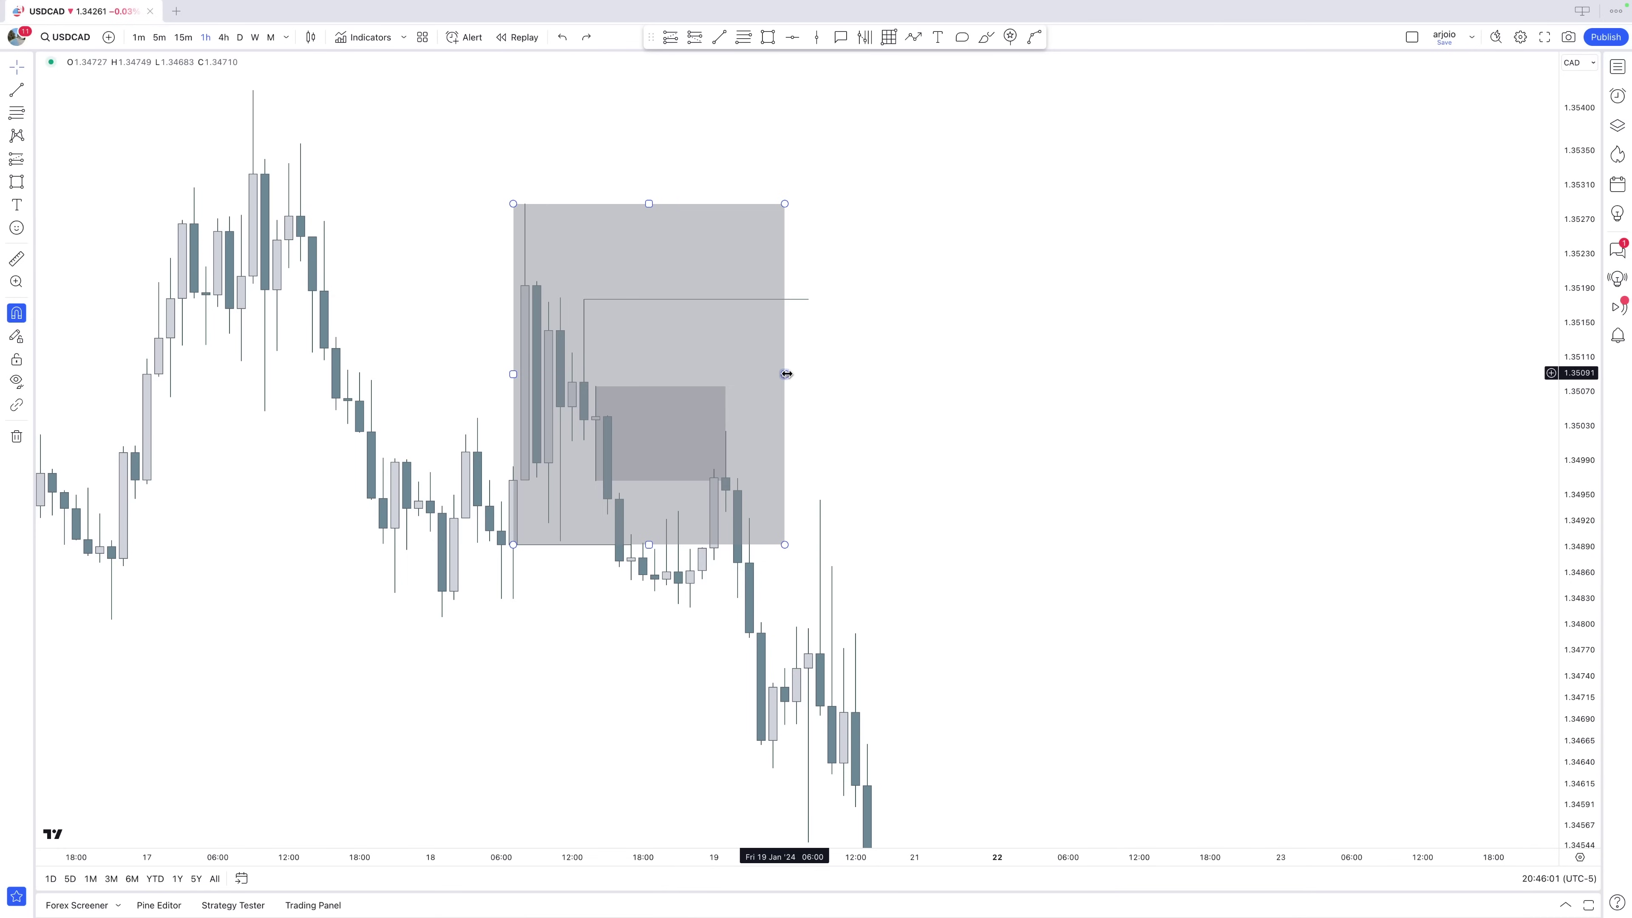
pyautogui.press('Delete')
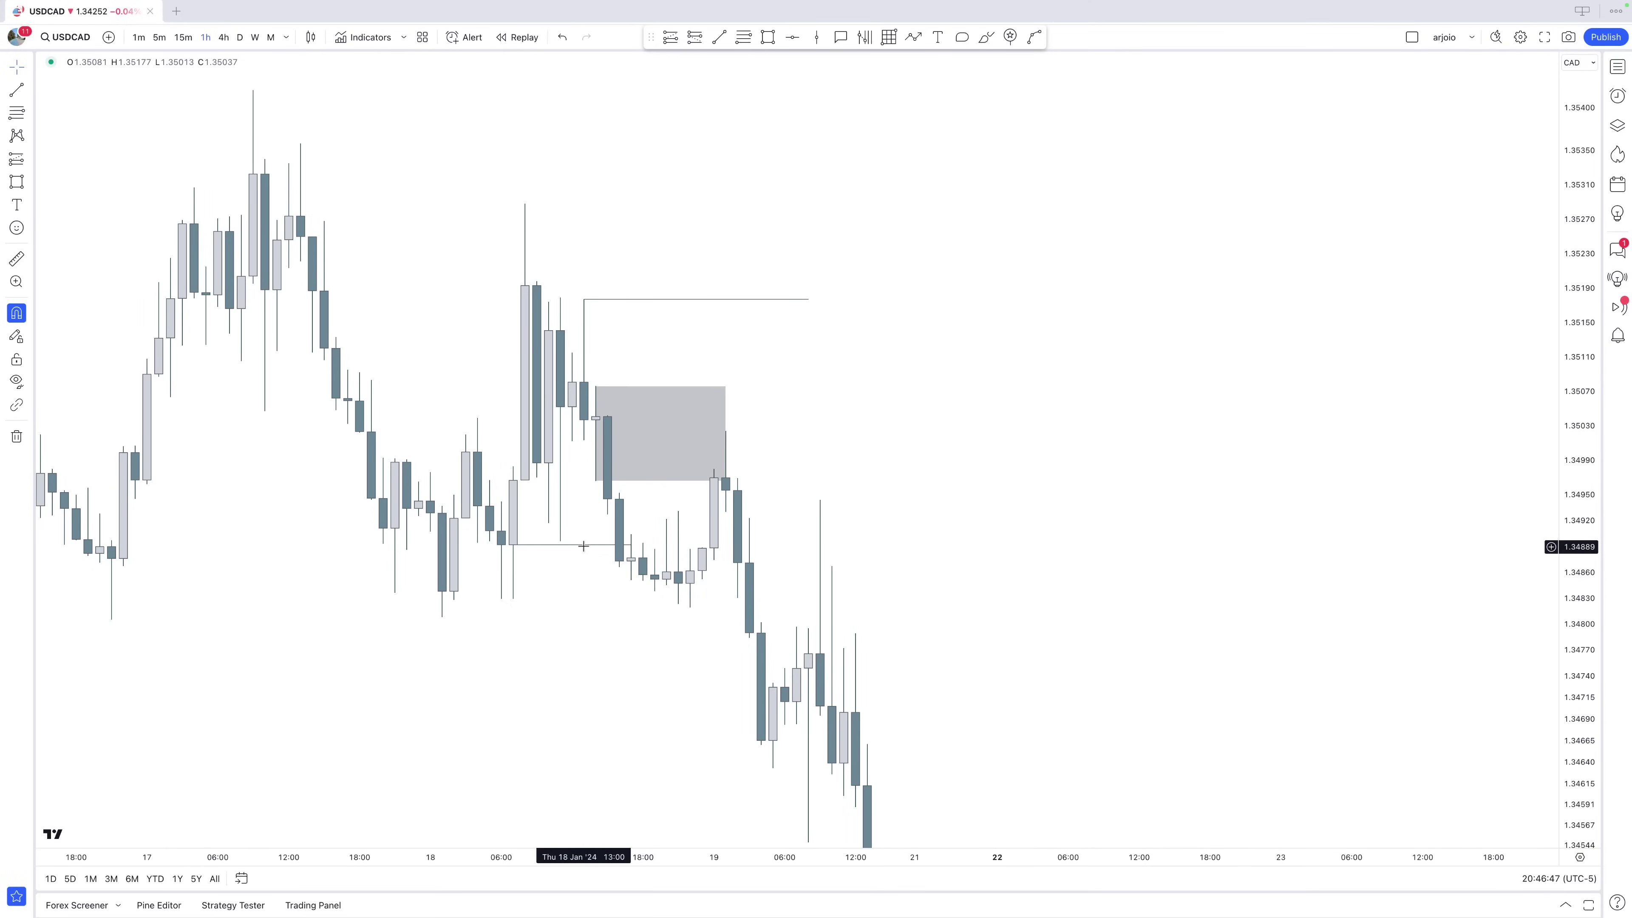
# Remove the two horizontal trend lines and shorten the remaining rectangle to end at 23:00 on 18 January.
pyautogui.click(726, 437)
pyautogui.moveTo(726, 437); pyautogui.dragTo(697, 438)
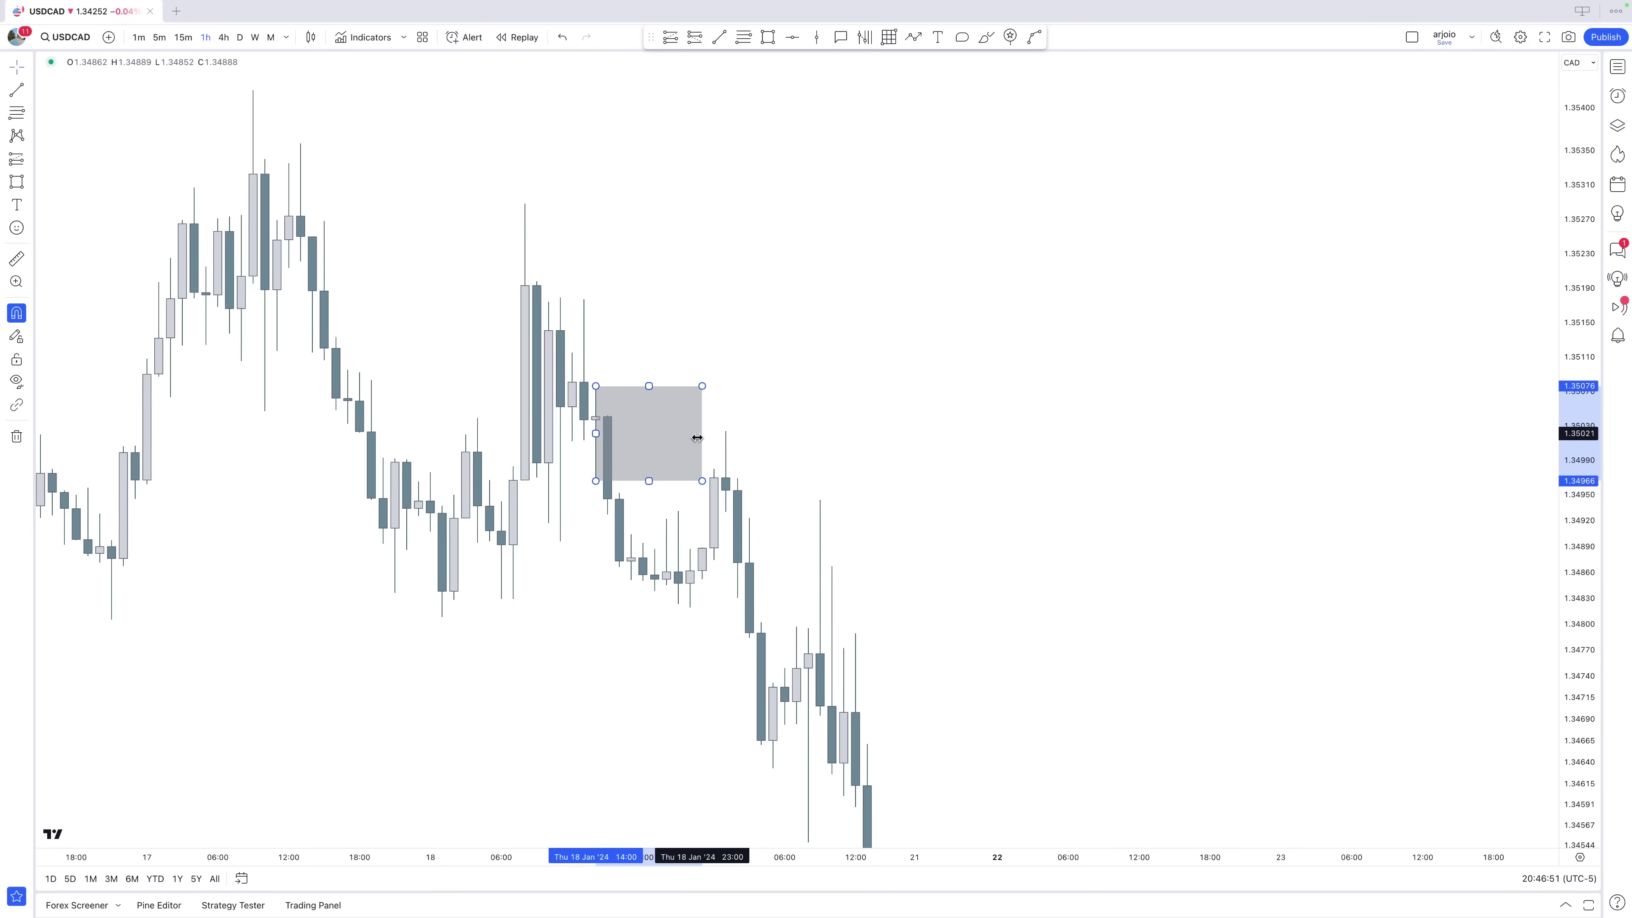
pyautogui.click(736, 246)
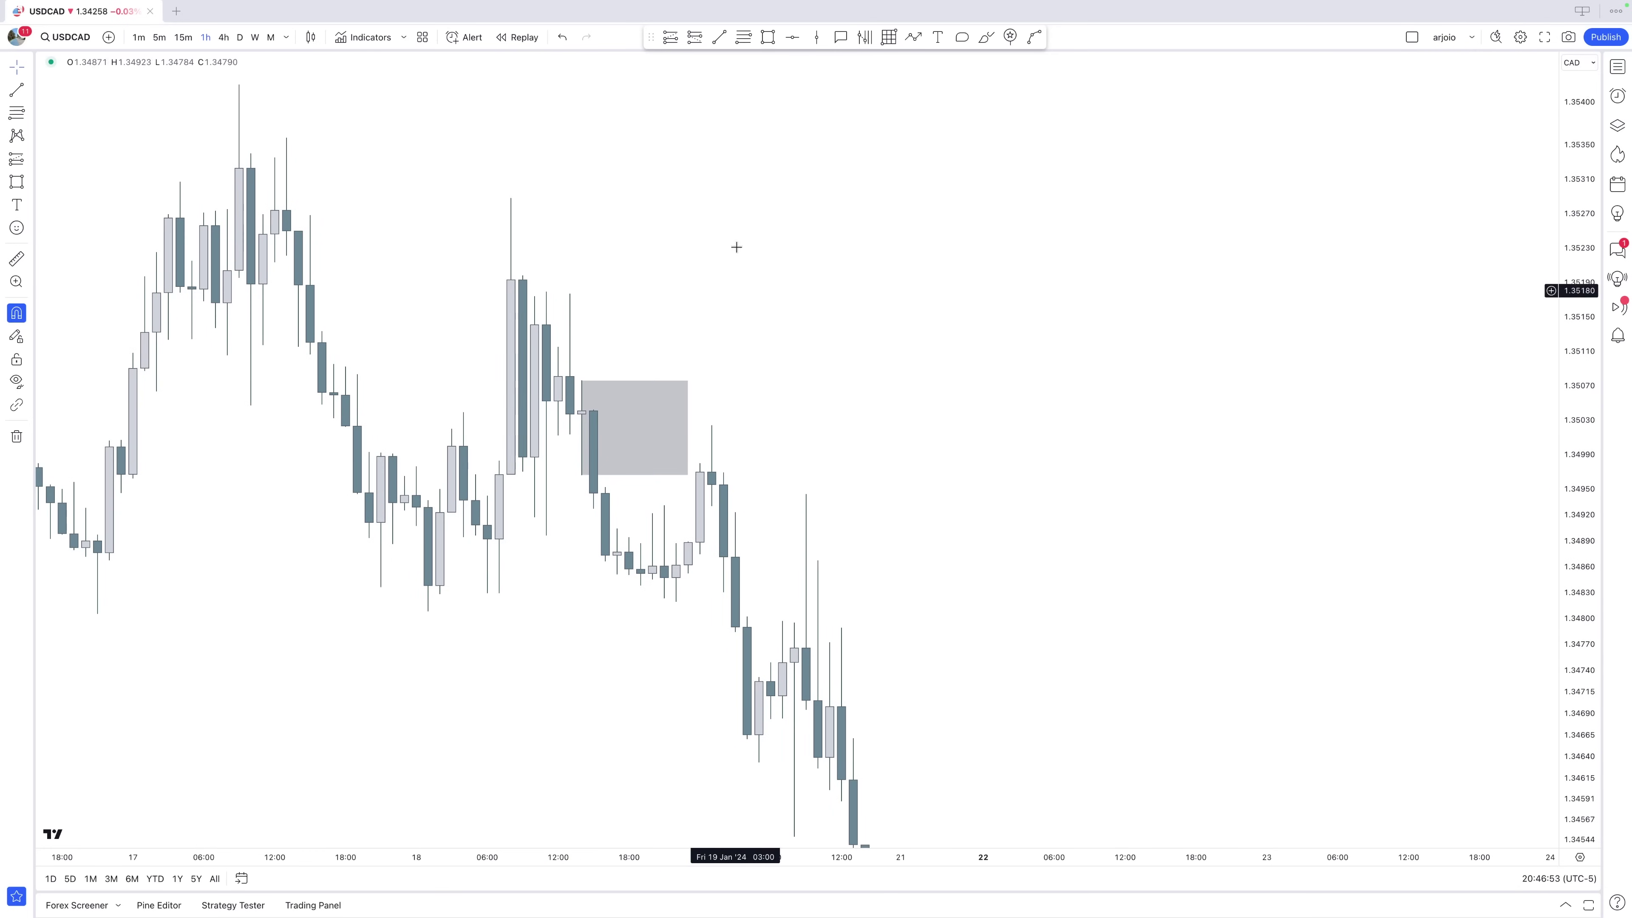
# Box the upswing from the 18 January 22:00 low to the 19 January 01:00 high, extend it to about 06:00, and delete it.
pyautogui.click(766, 43)
pyautogui.moveTo(676, 601); pyautogui.dragTo(712, 437)
pyautogui.moveTo(712, 513); pyautogui.dragTo(771, 513)
pyautogui.press('Delete')
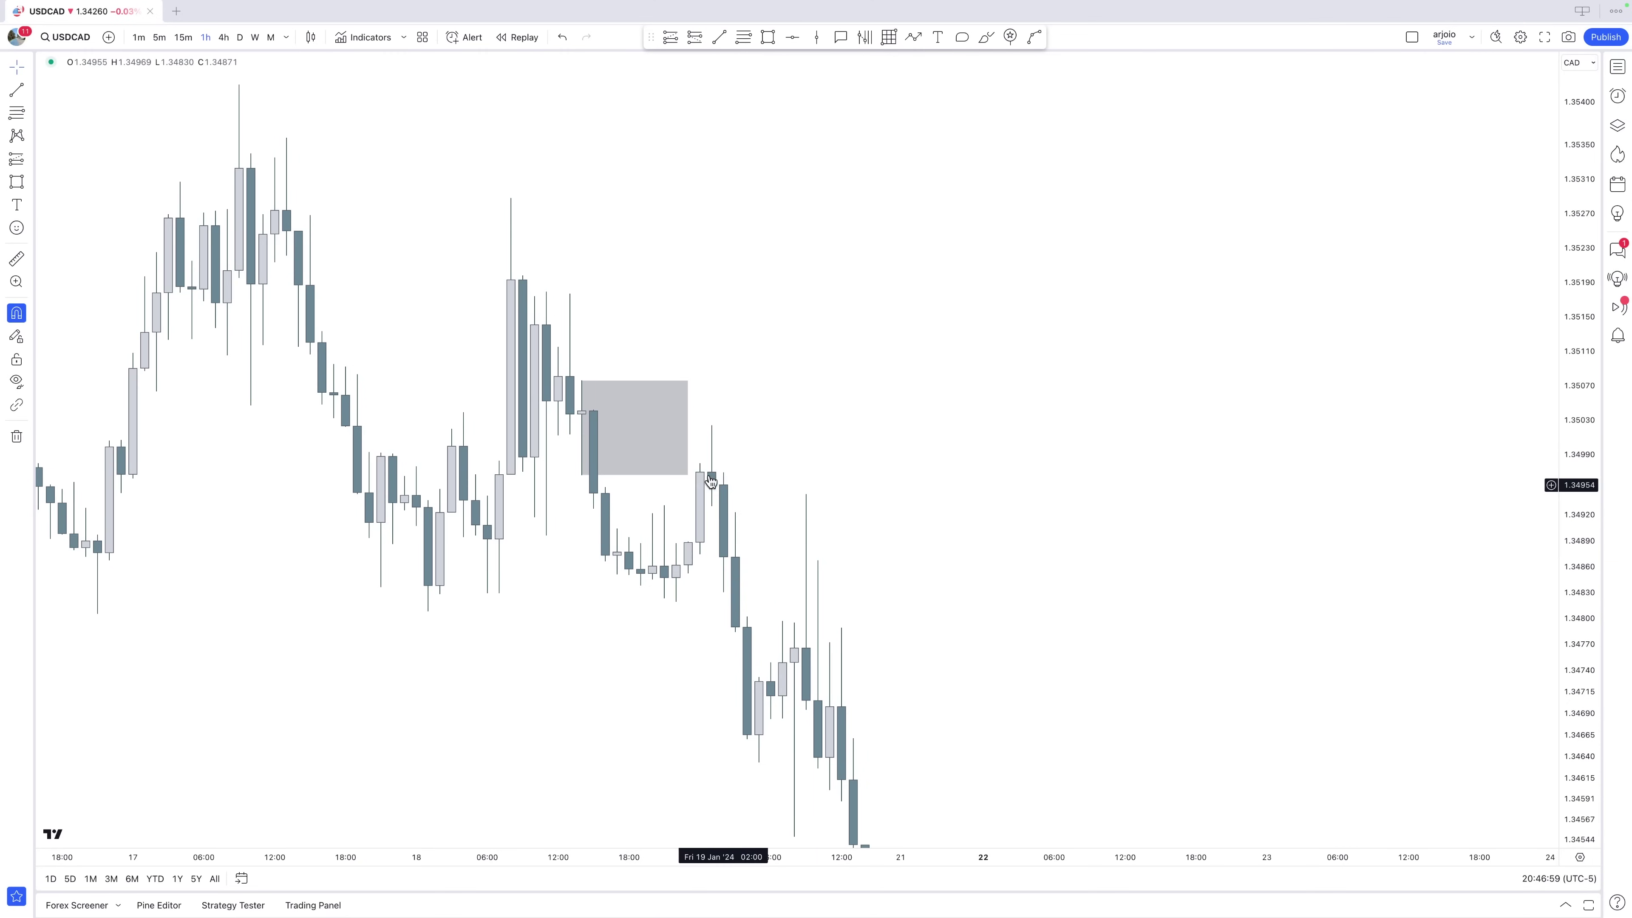
pyautogui.click(688, 427)
pyautogui.moveTo(688, 427)
pyautogui.mouseDown()
pyautogui.moveTo(672, 430)
pyautogui.moveTo(687, 430)
pyautogui.mouseUp()
pyautogui.click(787, 444)
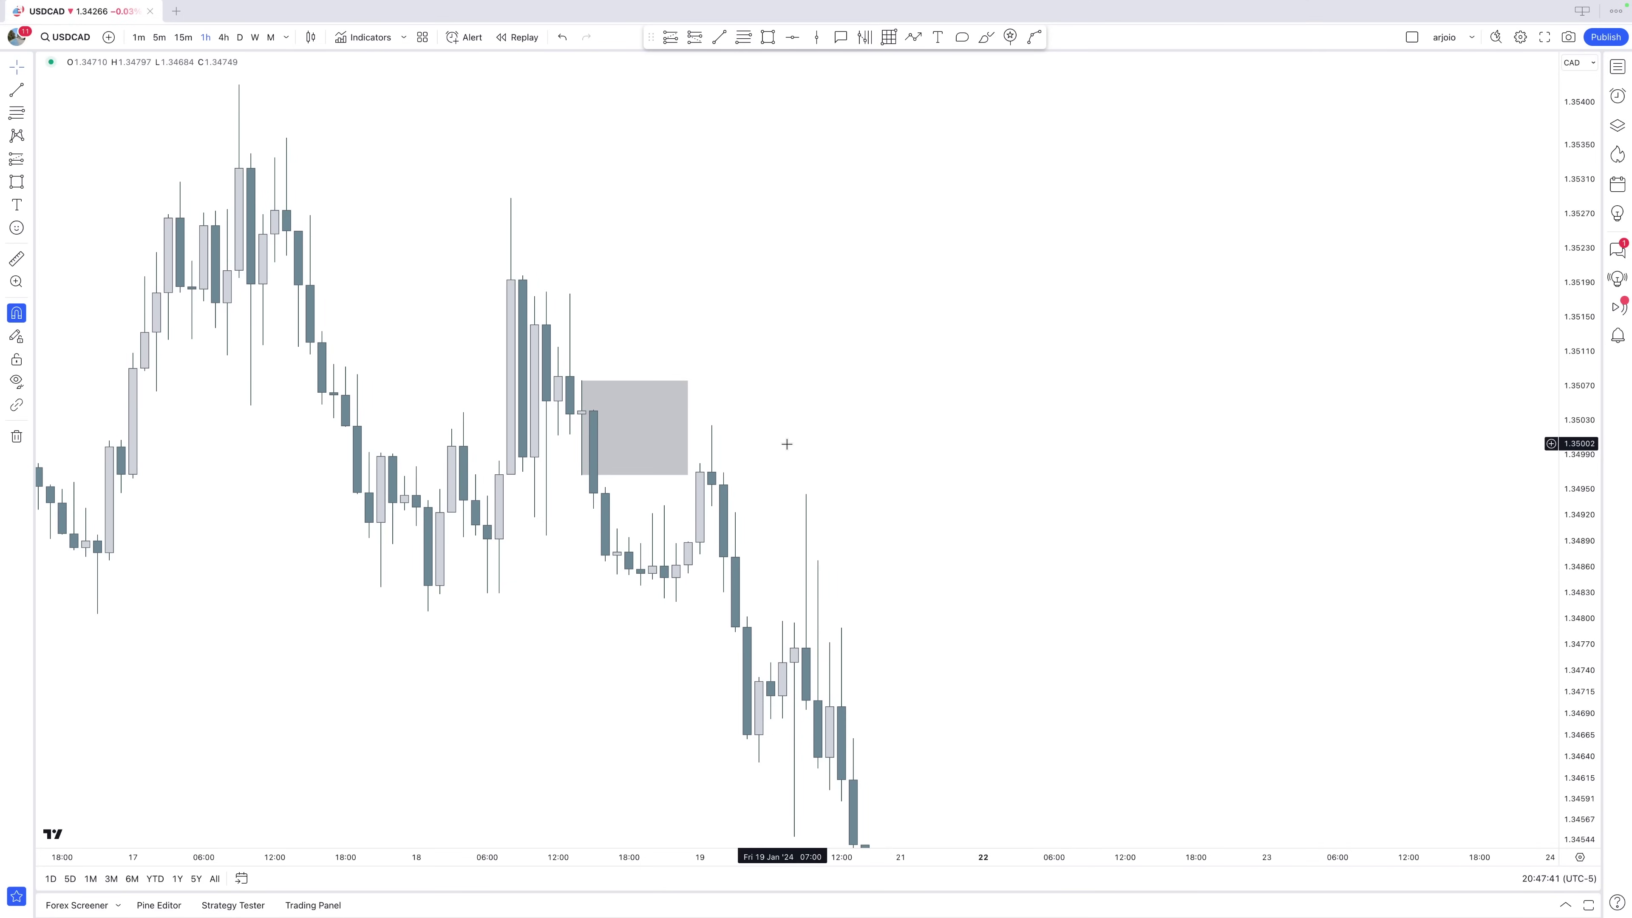
# Box the 18 January 22:00 low to the 19 January 01:00 high again, extend it past the mid-morning spike, and delete it.
pyautogui.click(768, 37)
pyautogui.click(676, 602)
pyautogui.click(712, 425)
pyautogui.moveTo(712, 513); pyautogui.dragTo(815, 504)
pyautogui.click(822, 514)
pyautogui.click(807, 514)
pyautogui.press('Delete')
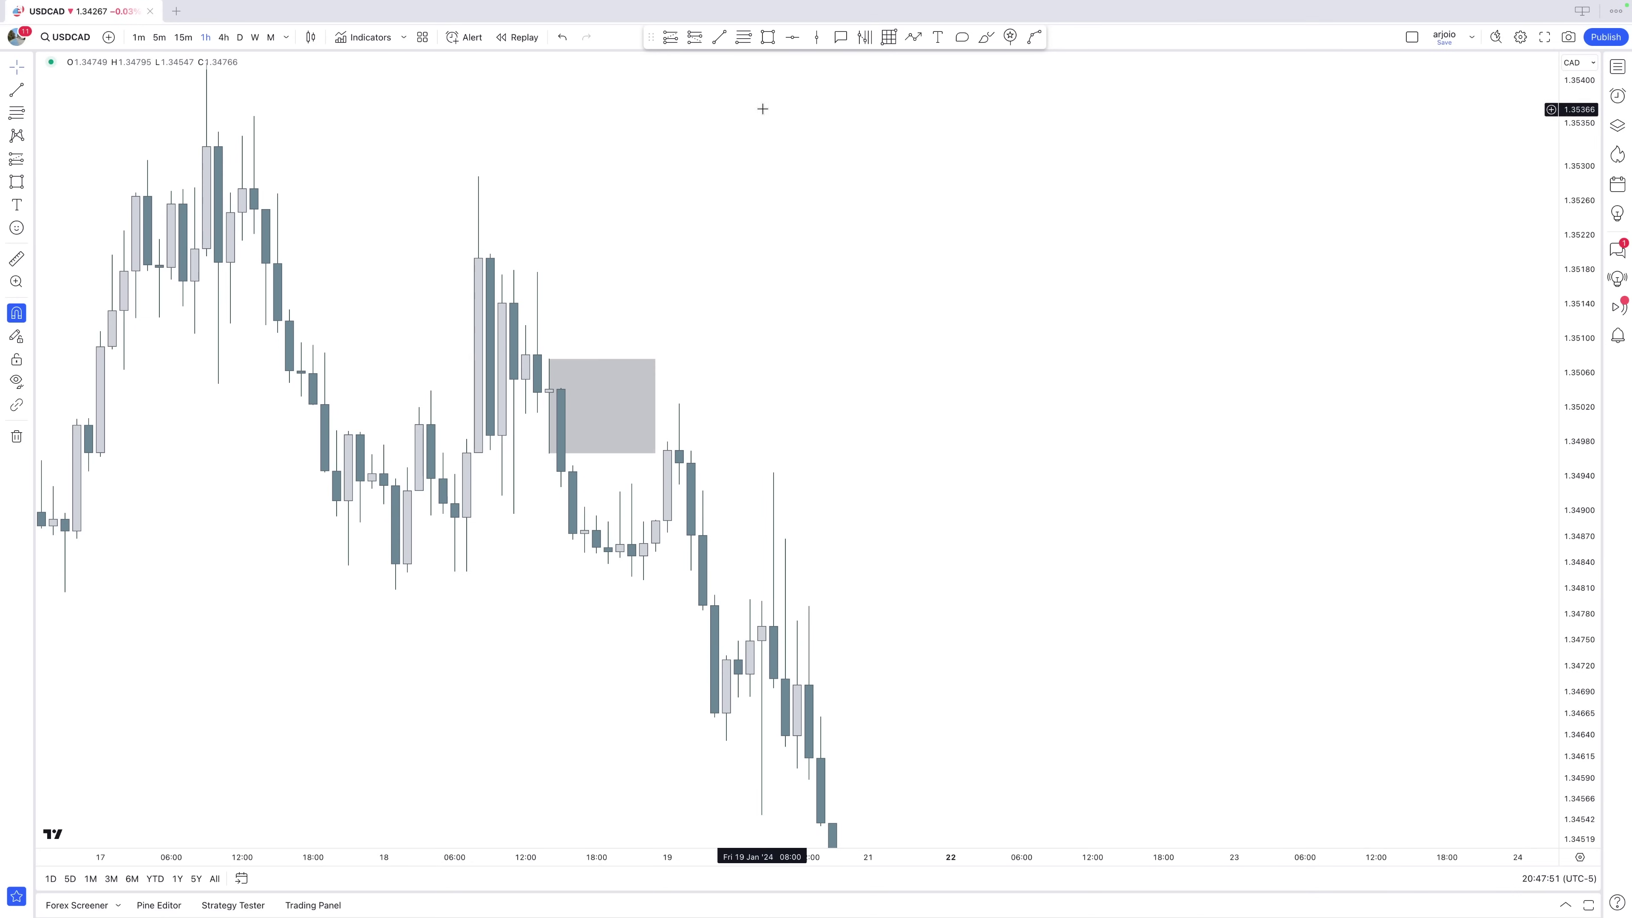
# Draw a rectangle from the 19 January 01:00 high down to about 1.3461 at about 05:00, and delete it.
pyautogui.click(768, 41)
pyautogui.click(679, 404)
pyautogui.click(729, 761)
pyautogui.press('Delete')
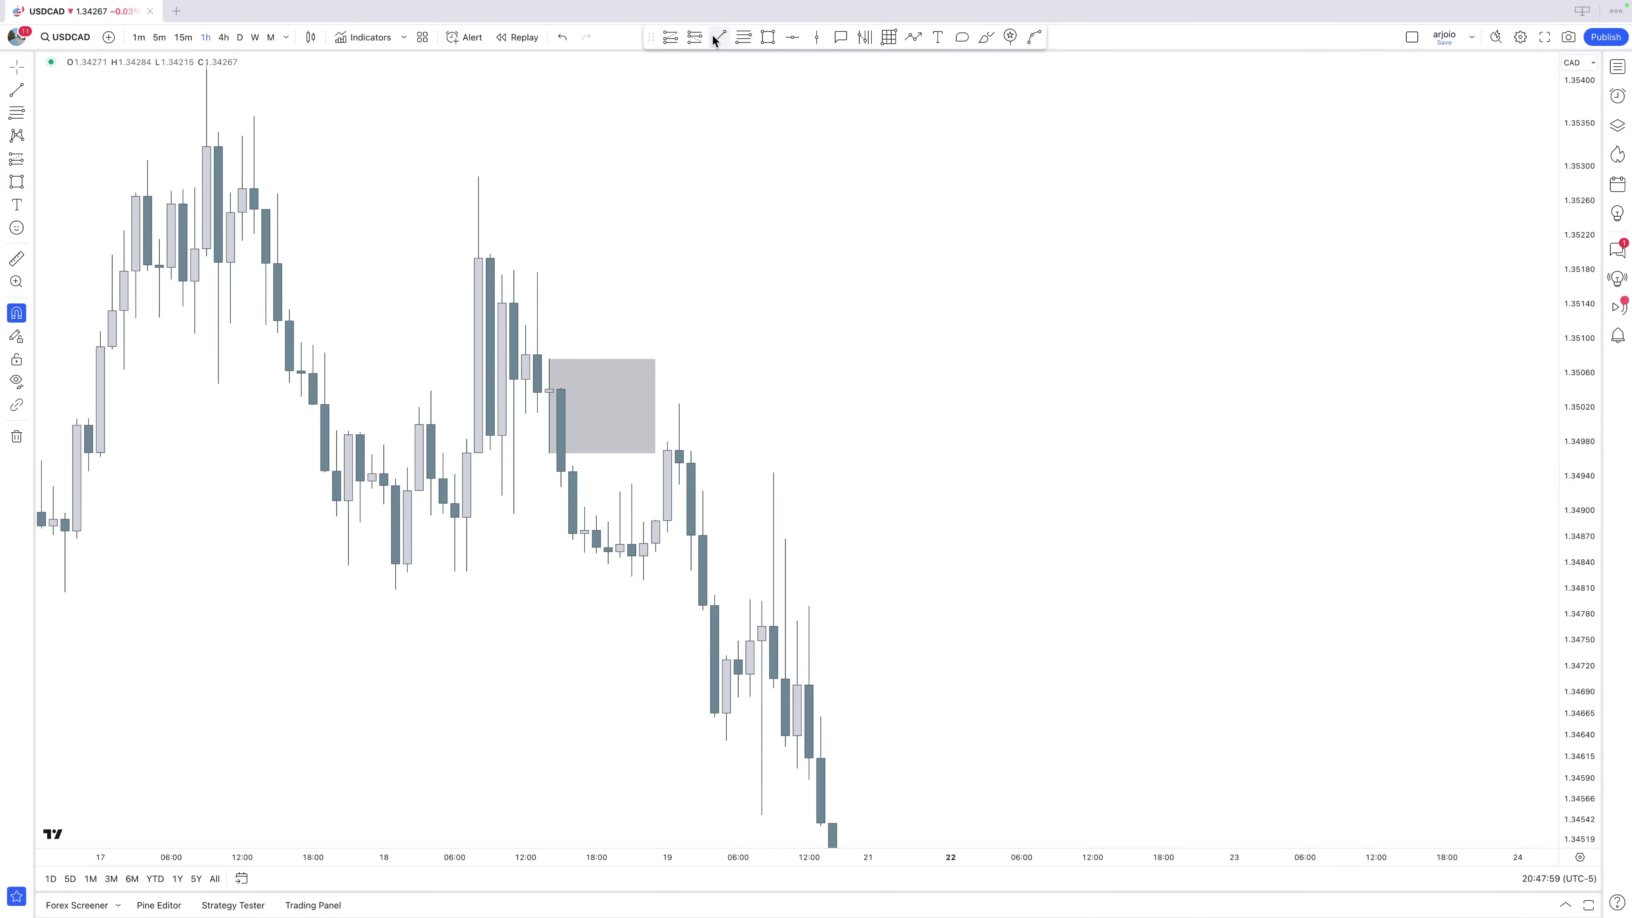
# Draw a horizontal trend line at the 18 January 22:00 low, 1.34819, running to 08:00 on 19 January, and remove it.
pyautogui.click(643, 579)
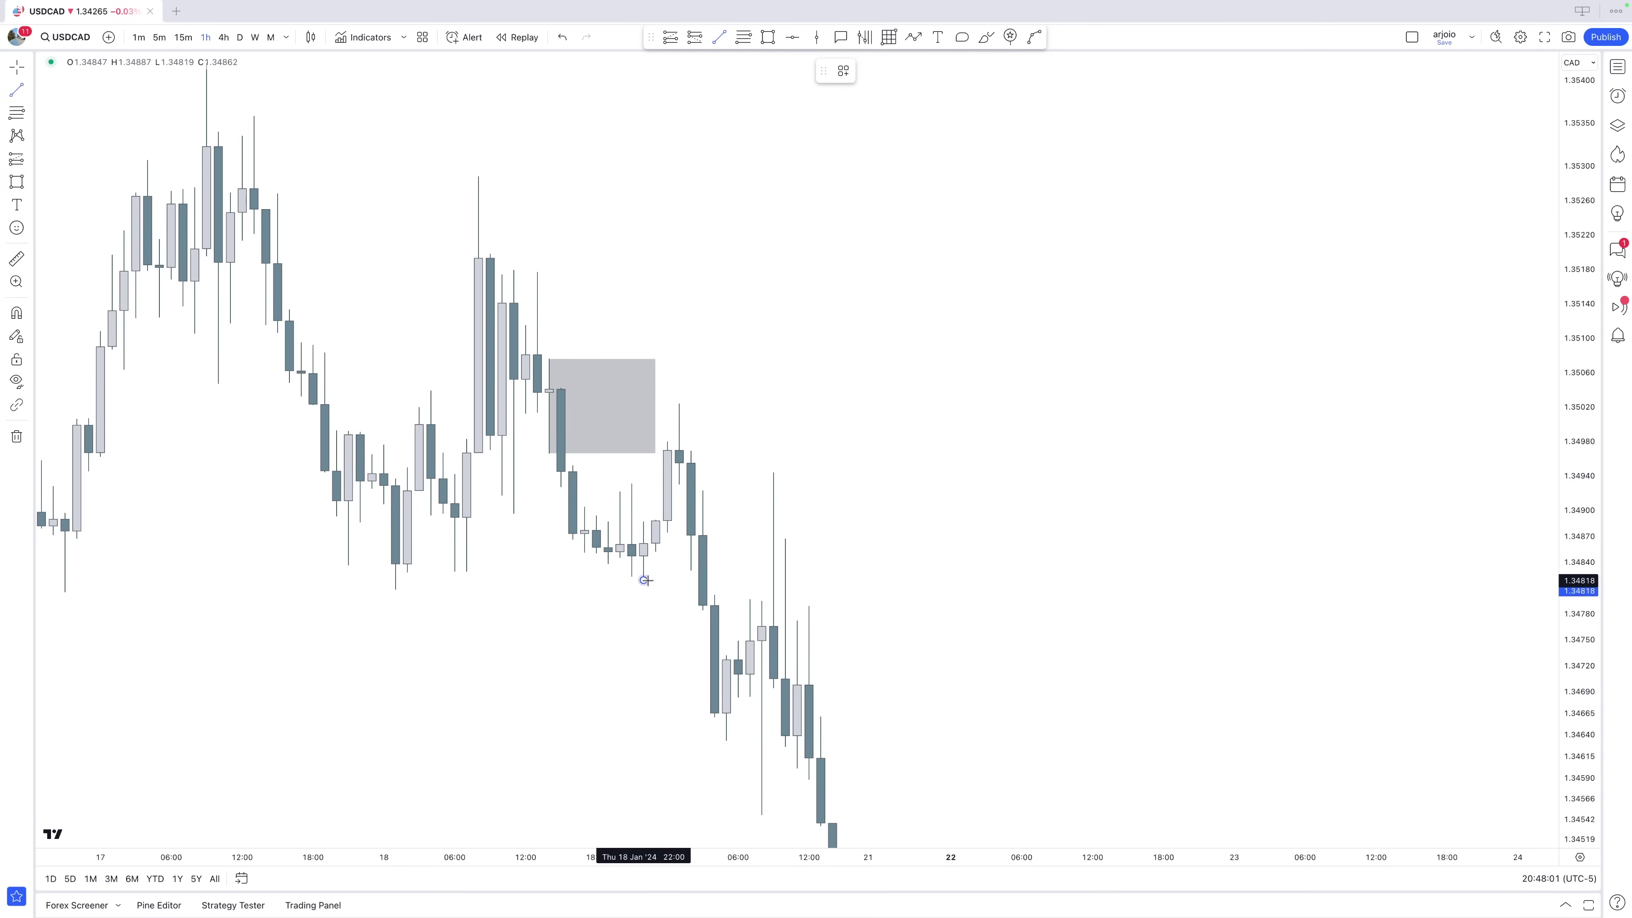
pyautogui.click(766, 591)
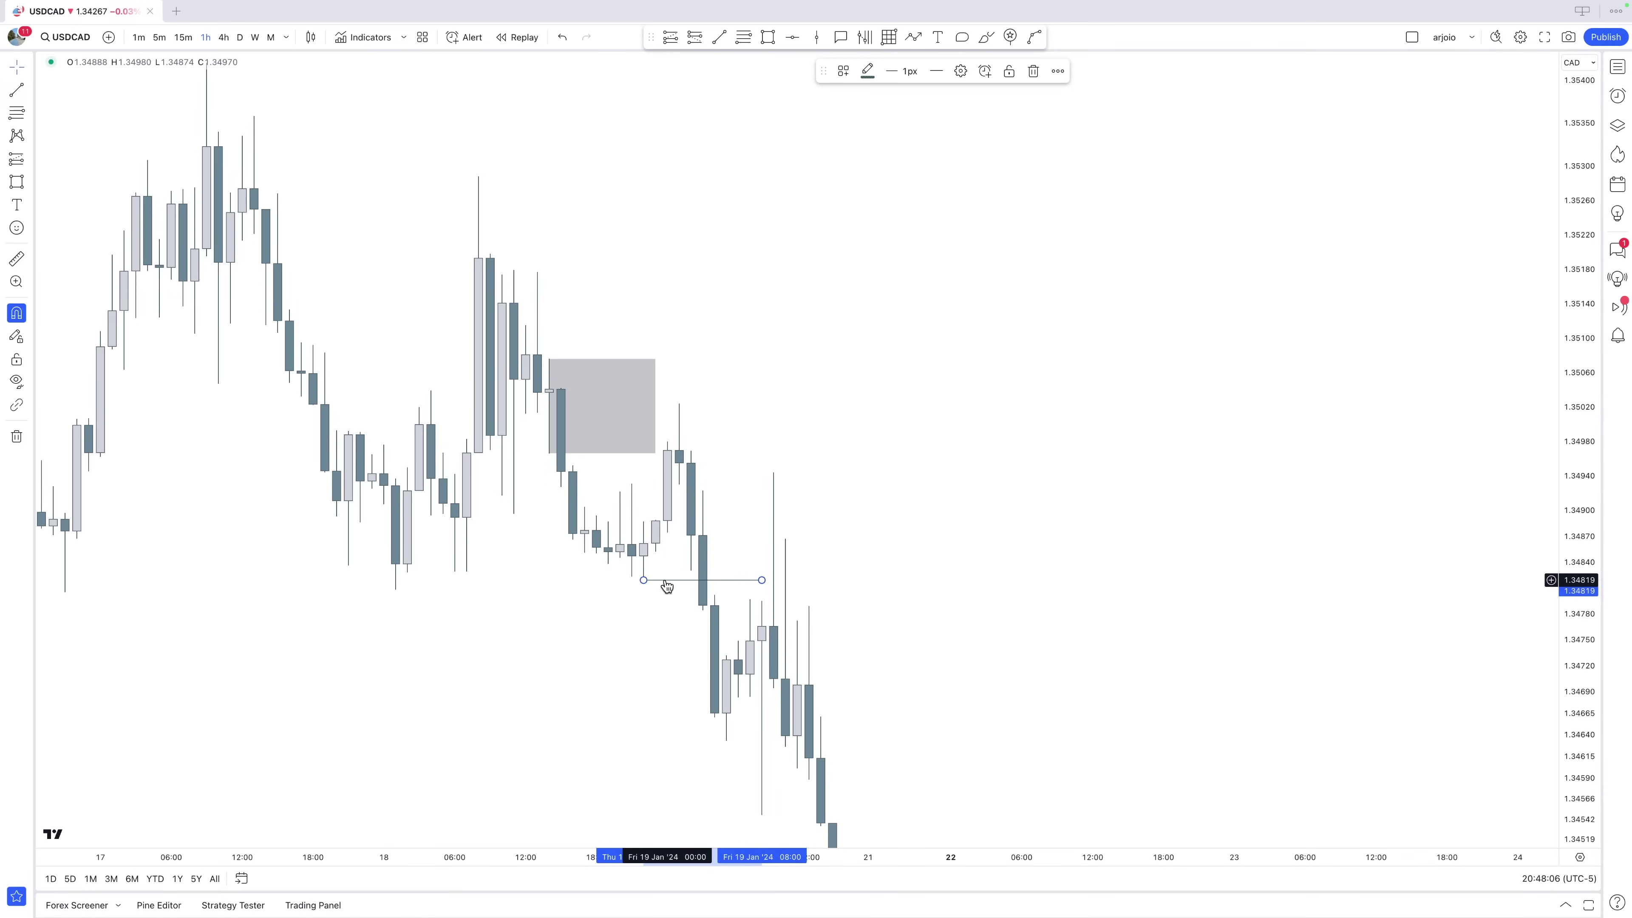
pyautogui.click(664, 599)
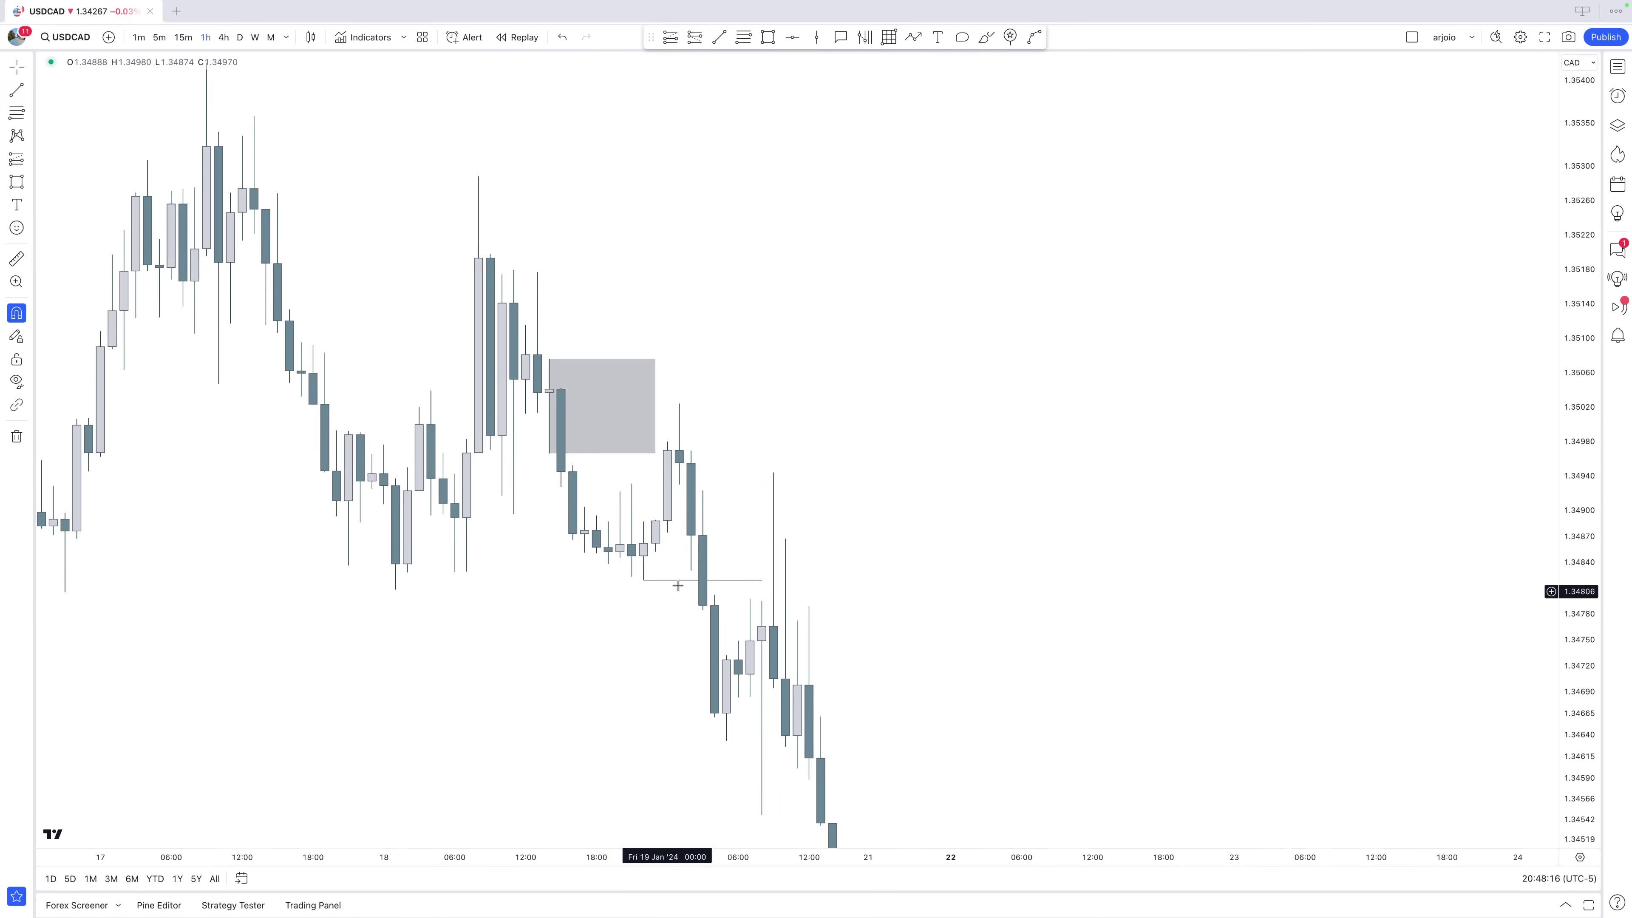
pyautogui.scroll(-5, 907, 437)
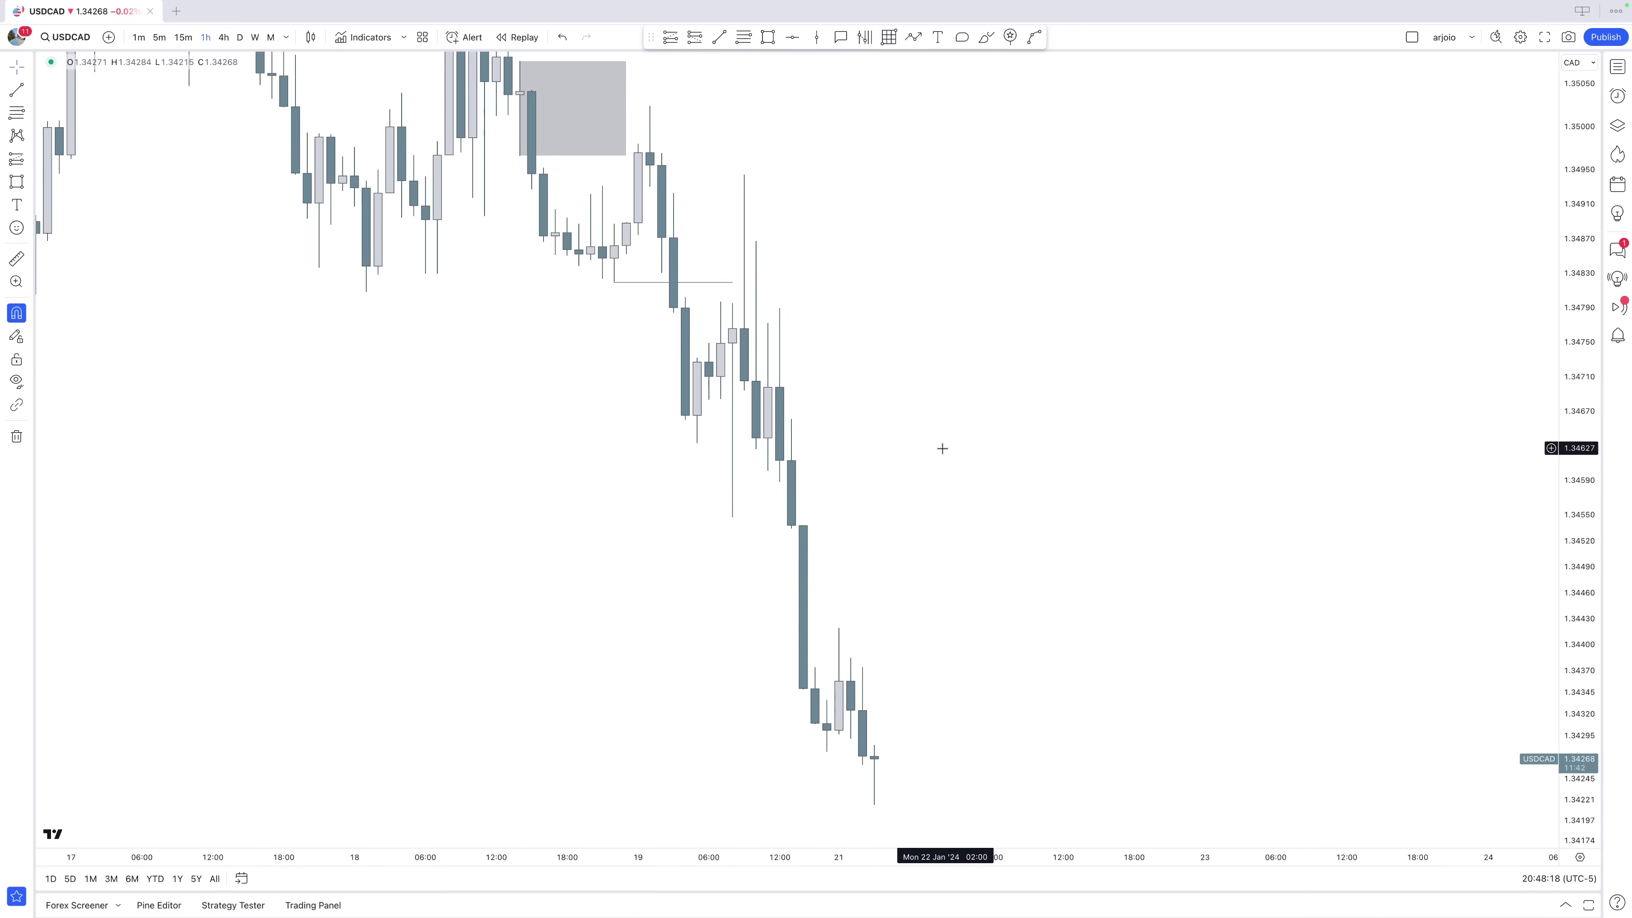
pyautogui.hotkey('ctrl', 'z')
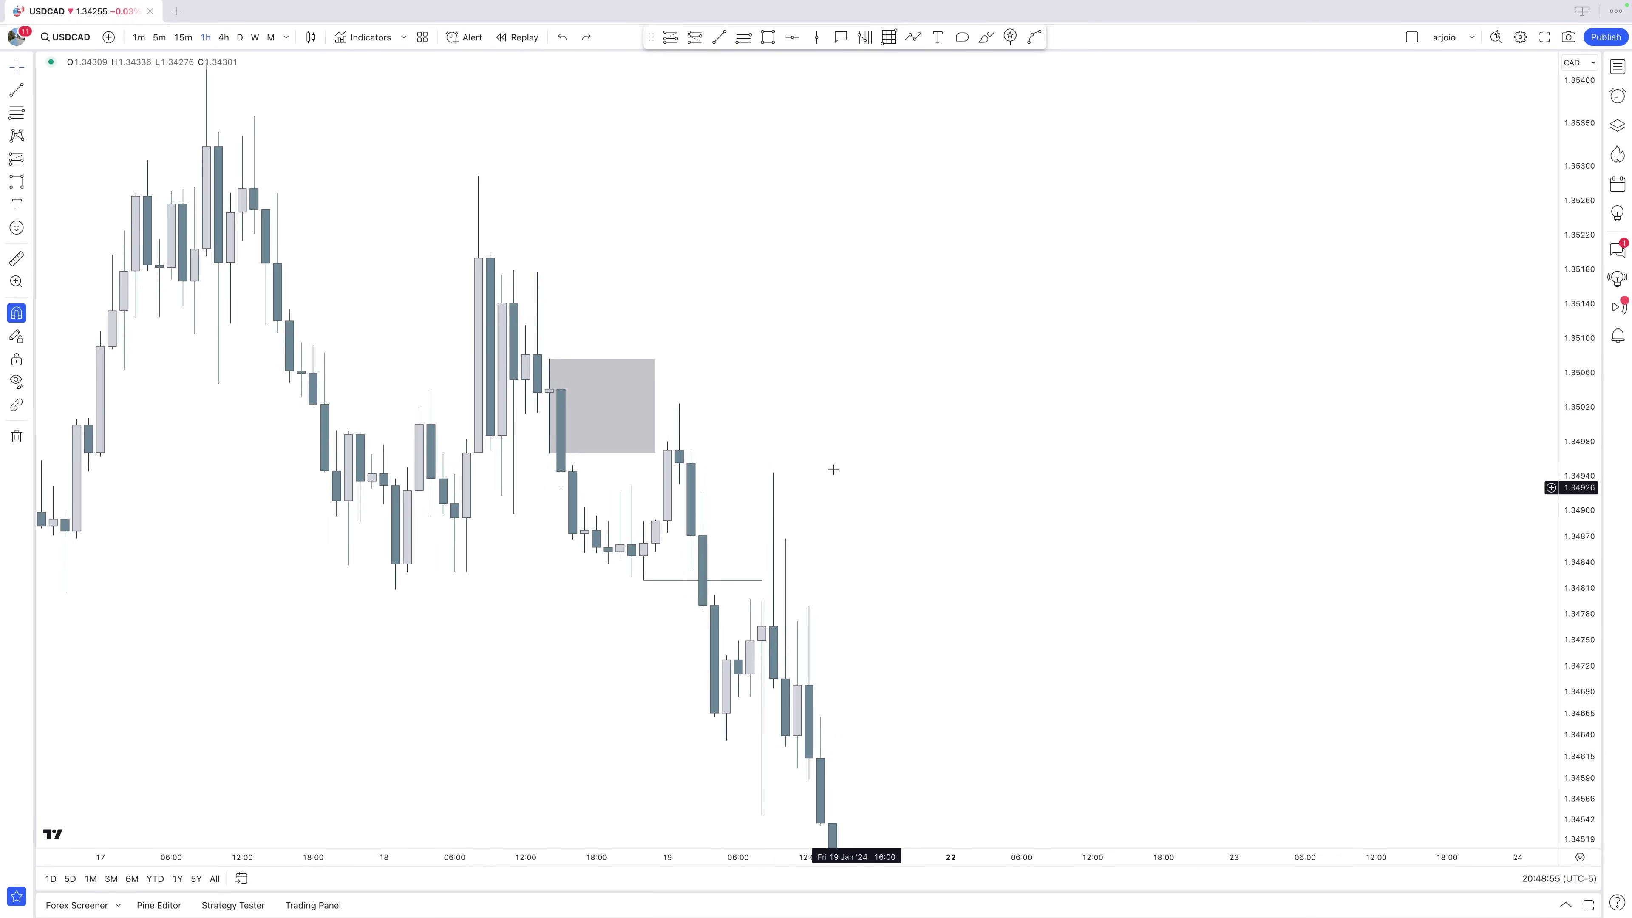
pyautogui.hscroll(-5, 728, 619)
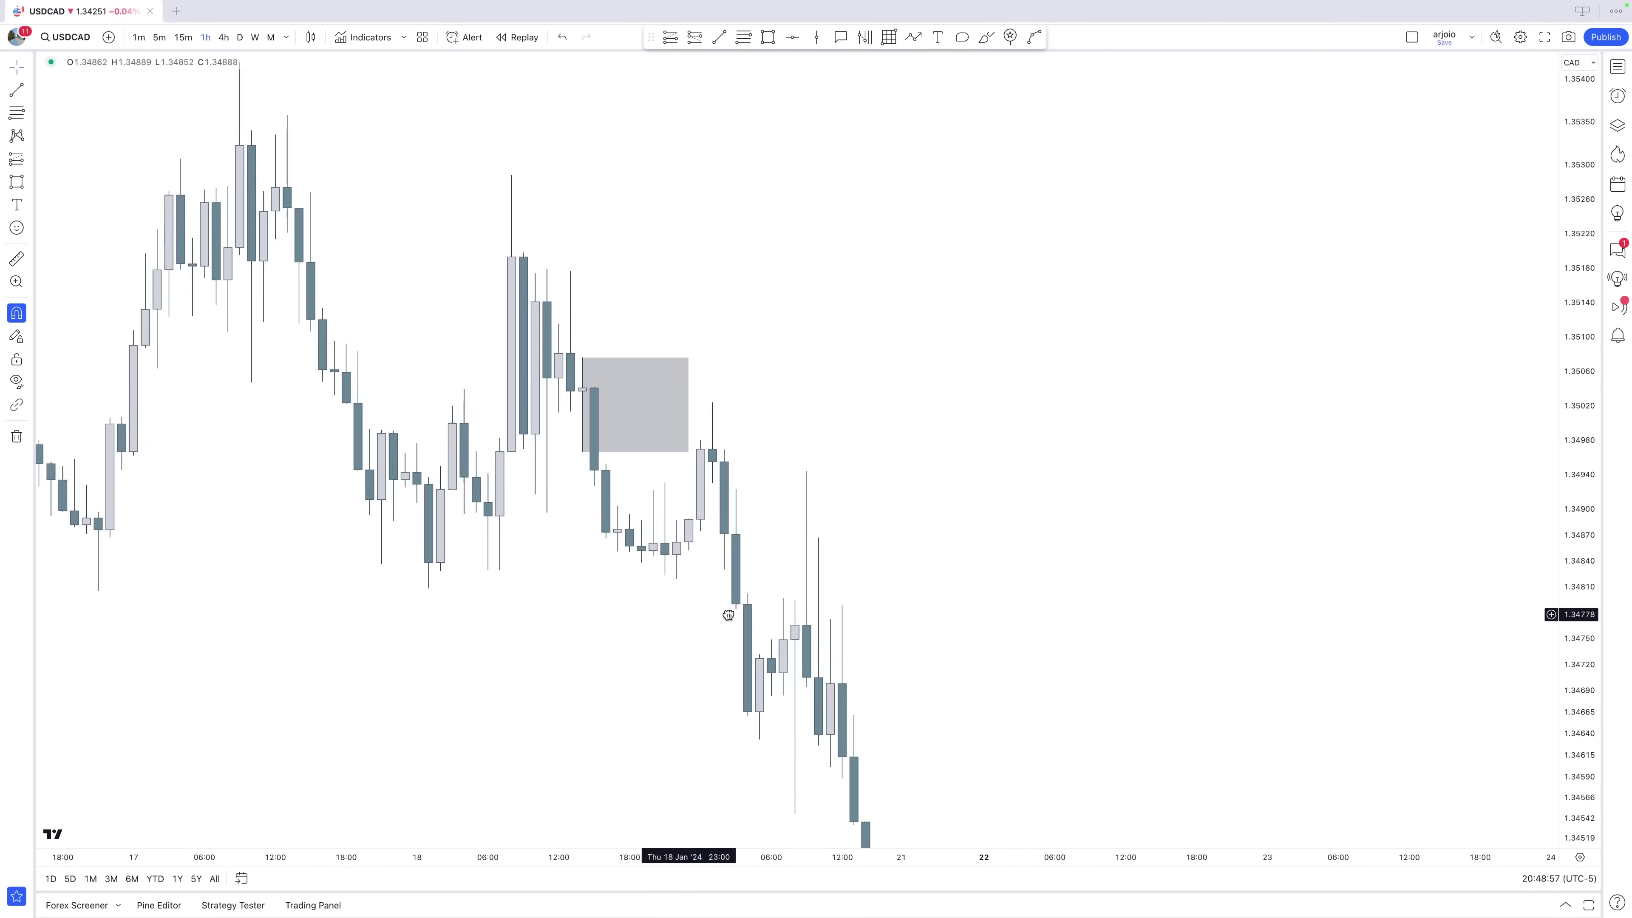
# Switch the USDCAD chart to the 5-minute interval around the 18 to 19 January price action.
pyautogui.hscroll(3, 1288, 511)
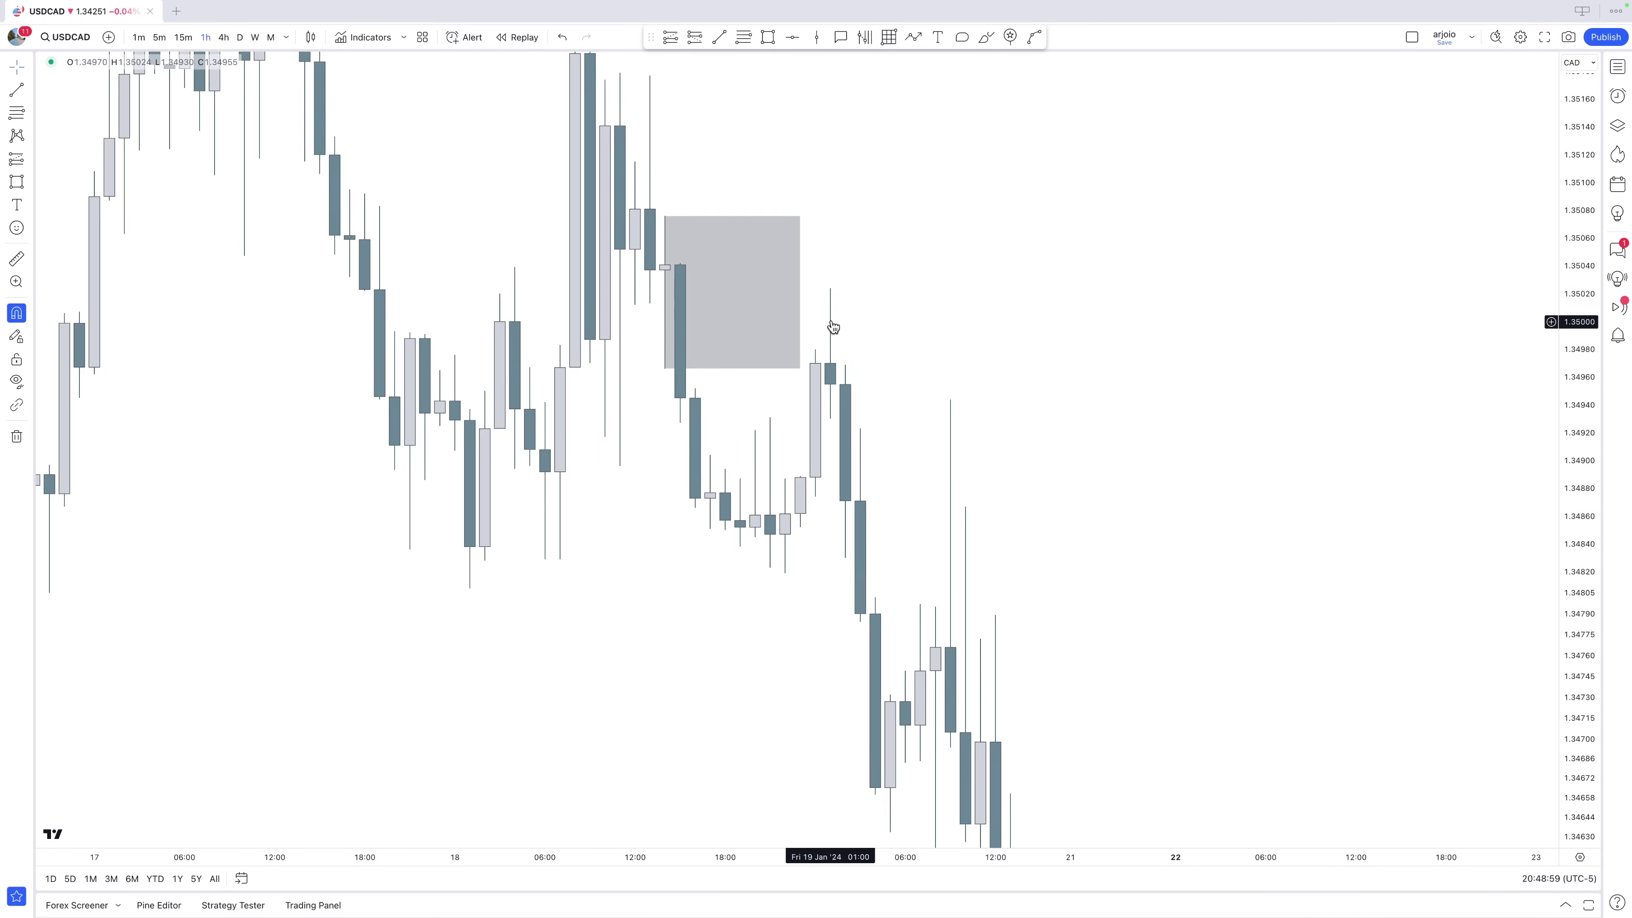
pyautogui.moveTo(798, 295)
pyautogui.mouseDown()
pyautogui.moveTo(731, 295)
pyautogui.moveTo(925, 296)
pyautogui.moveTo(774, 296)
pyautogui.moveTo(799, 296)
pyautogui.mouseUp()
pyautogui.click(915, 326)
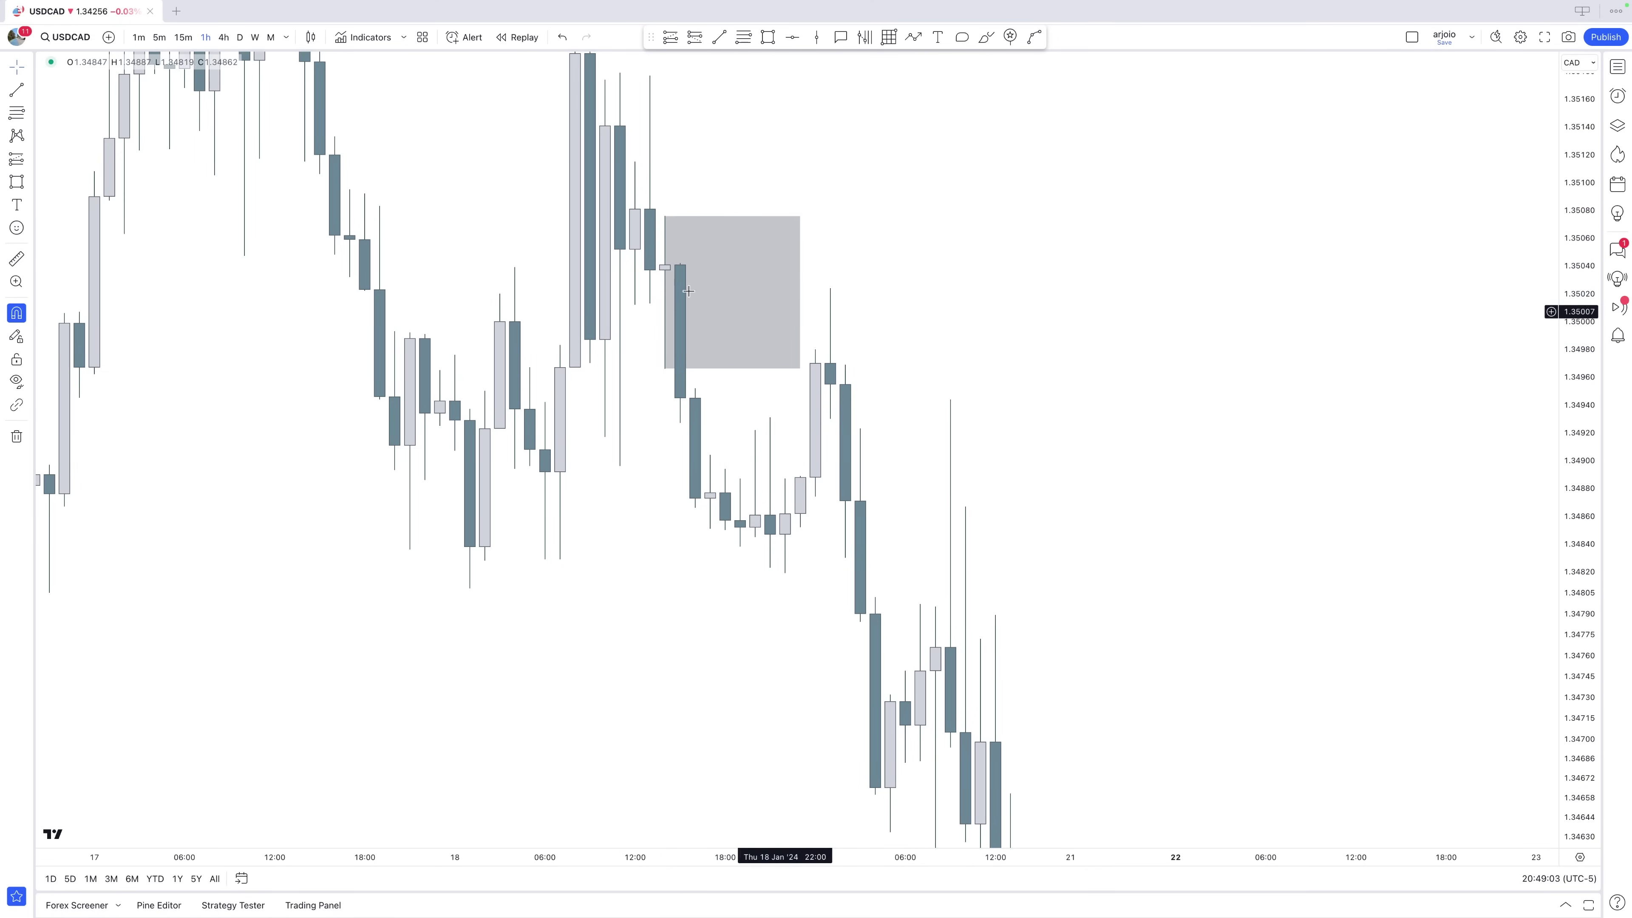
pyautogui.press('5')
pyautogui.press('Return')
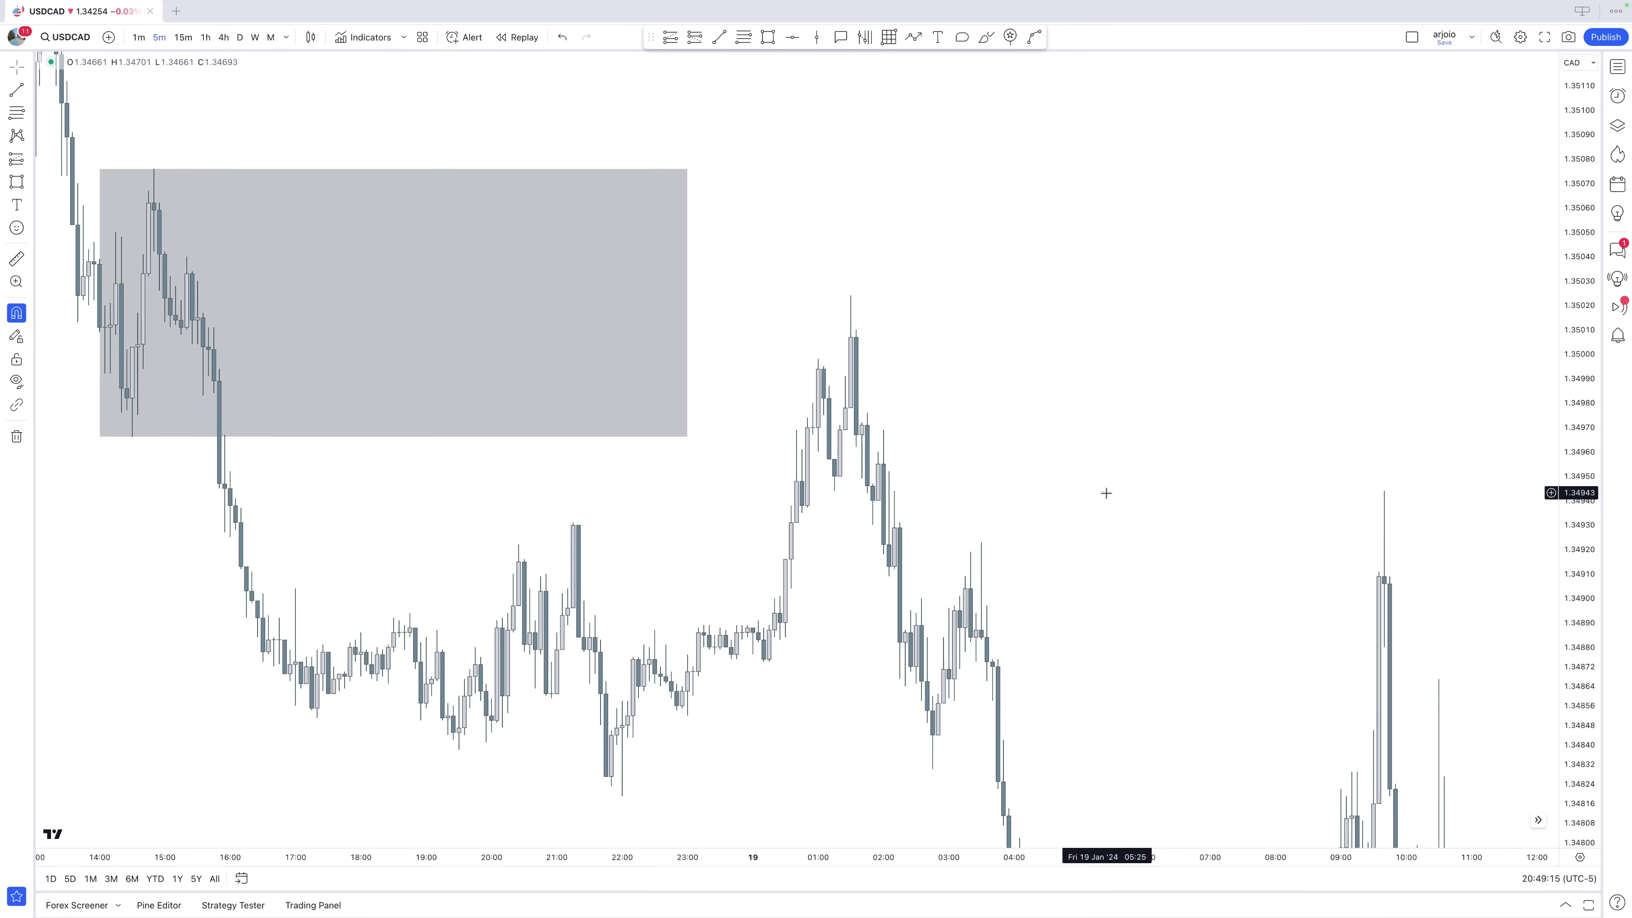
# Draw a small rectangle beside the 19 January 01:30 peak, from about 1.34978 to 1.34972, ending at 01:45.
pyautogui.hscroll(-3, 1300, 511)
pyautogui.scroll(5, 1414, 553)
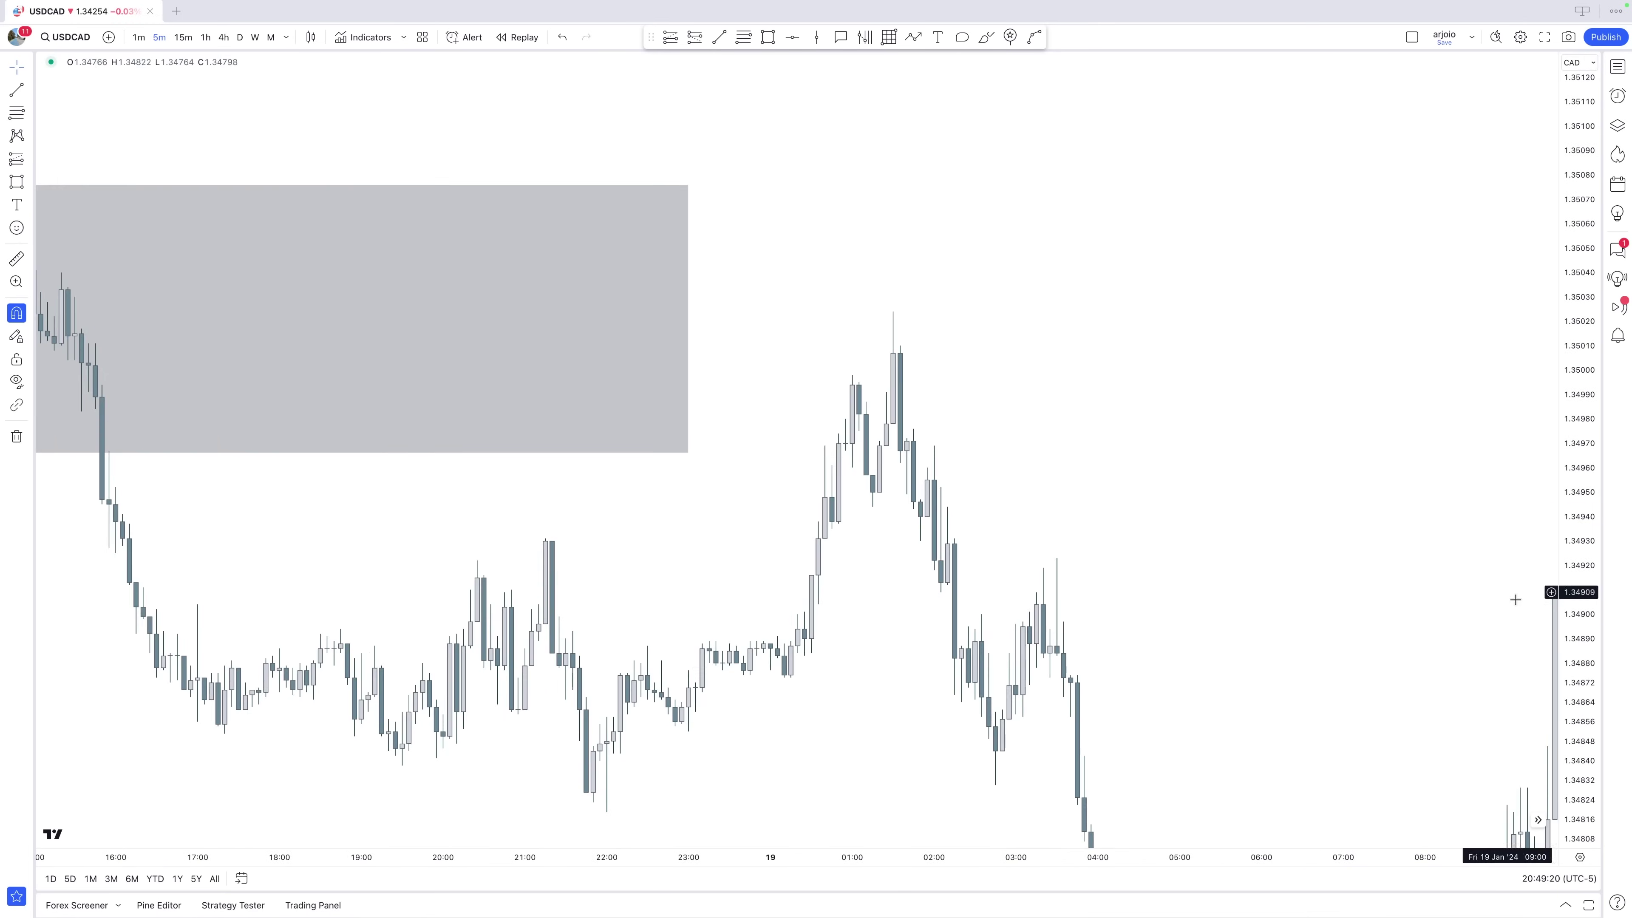
pyautogui.click(768, 38)
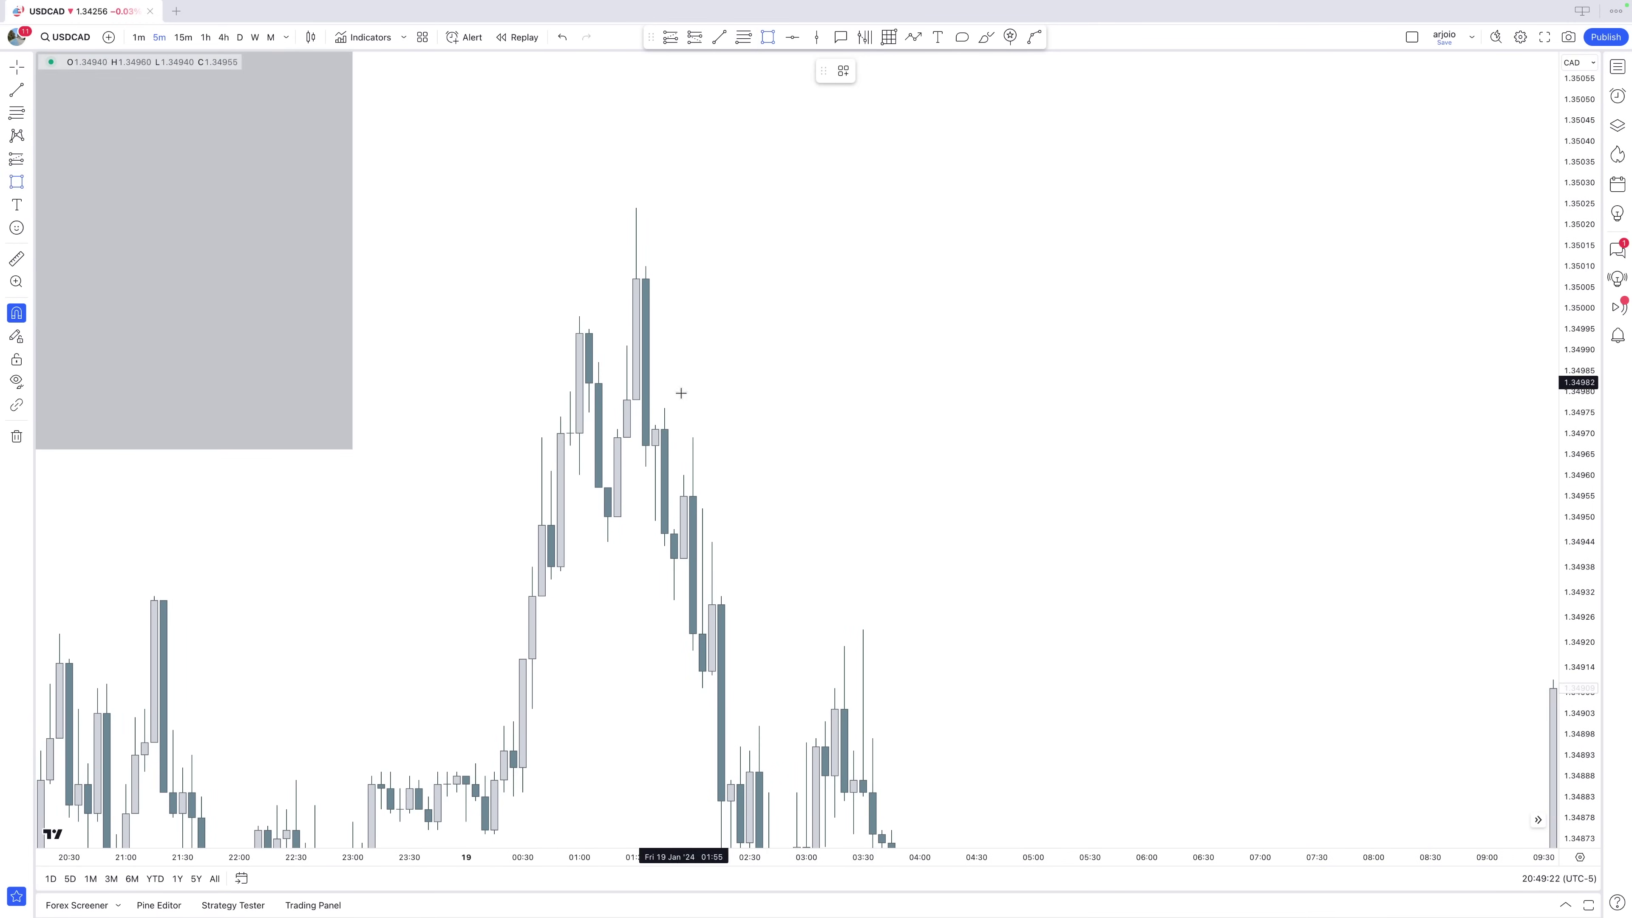
pyautogui.moveTo(636, 400); pyautogui.dragTo(664, 424)
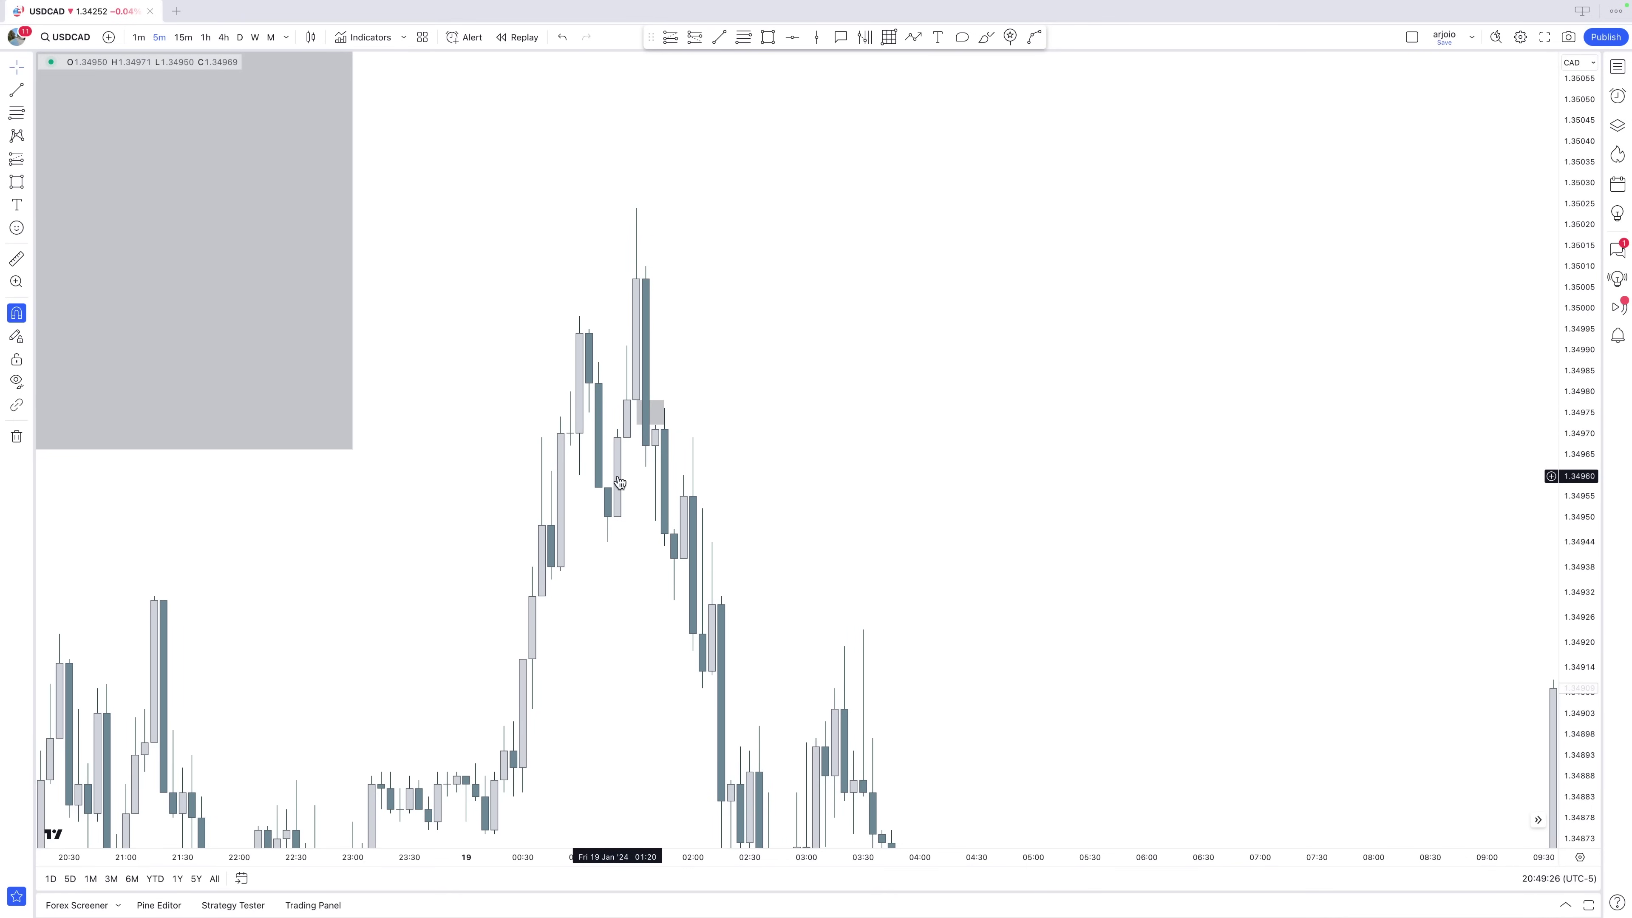
pyautogui.hscroll(-3, 674, 444)
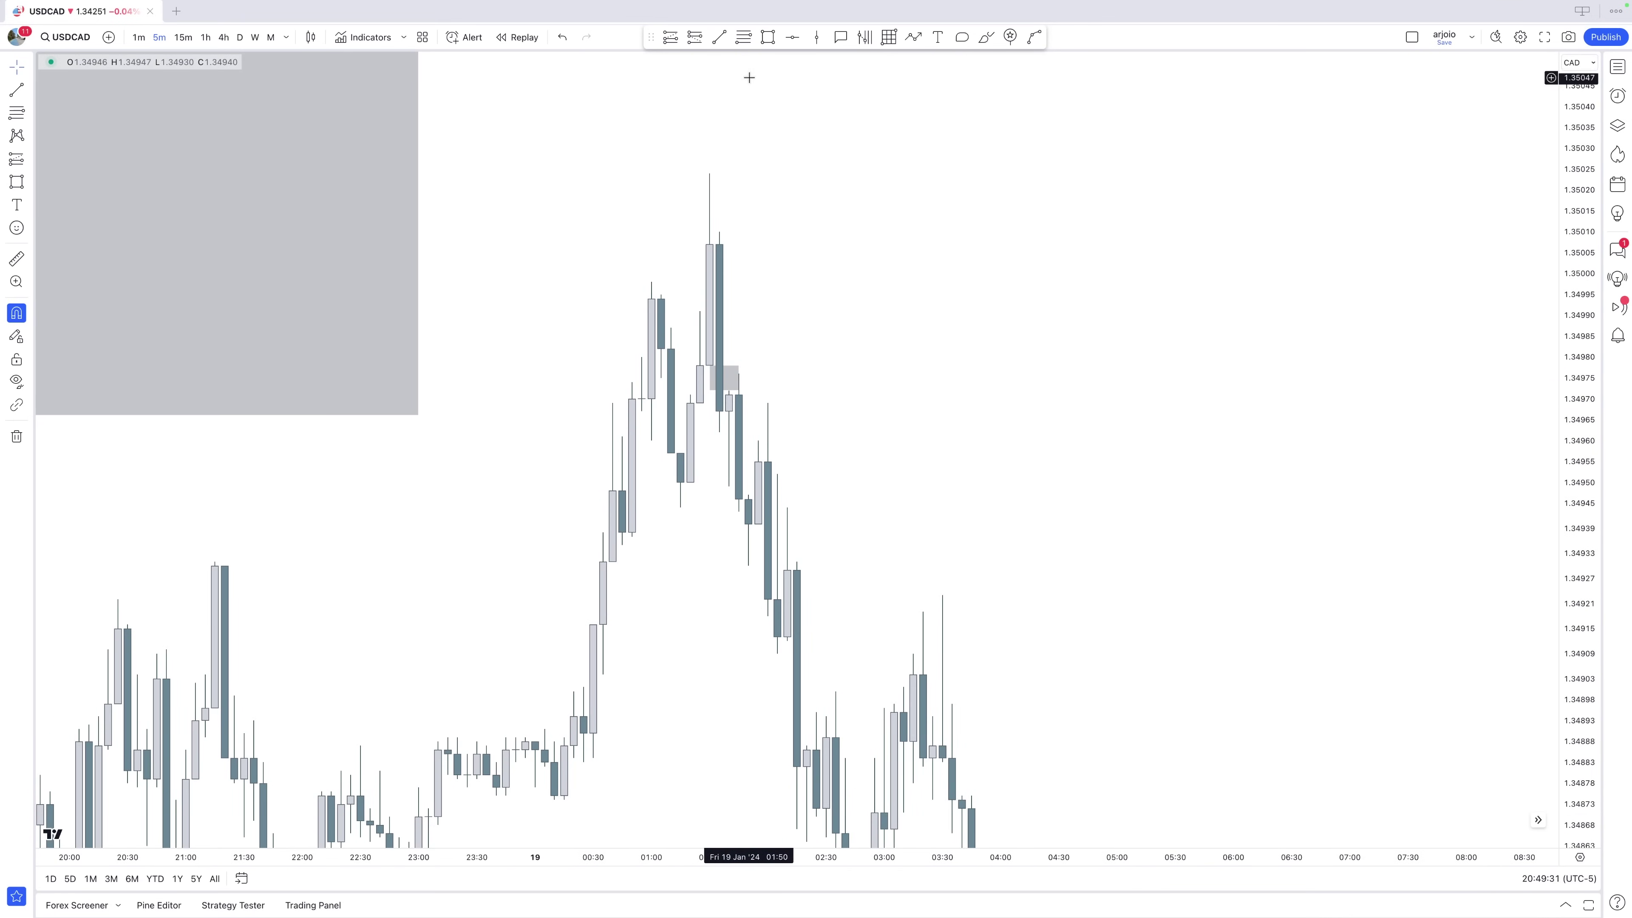
pyautogui.click(772, 41)
pyautogui.click(728, 487)
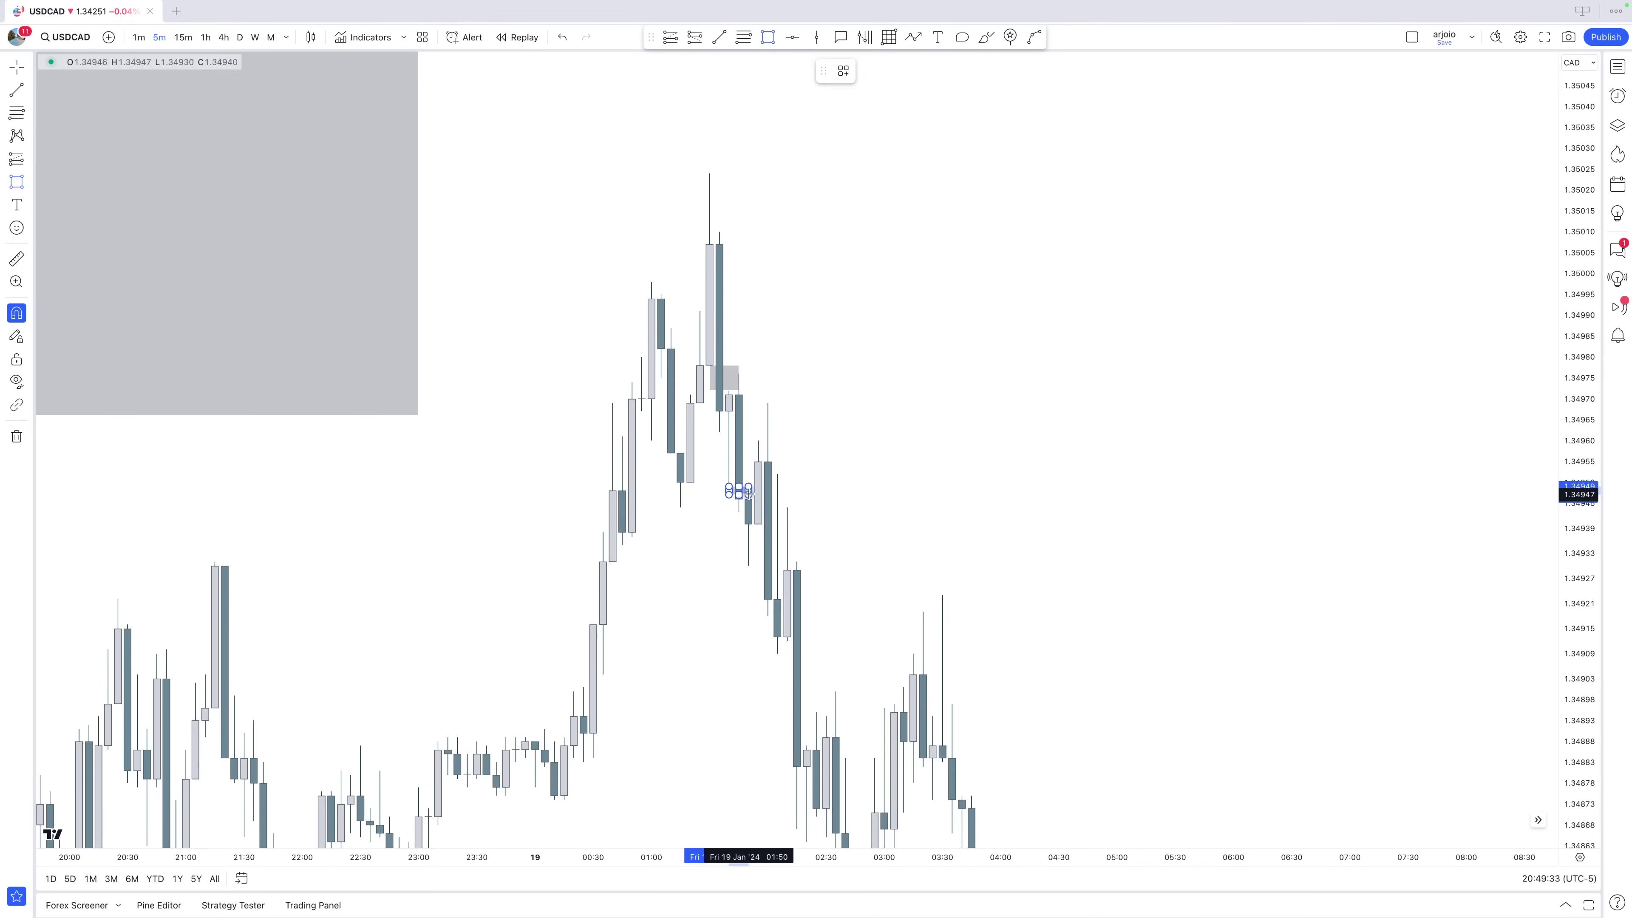
pyautogui.click(749, 494)
pyautogui.press('Delete')
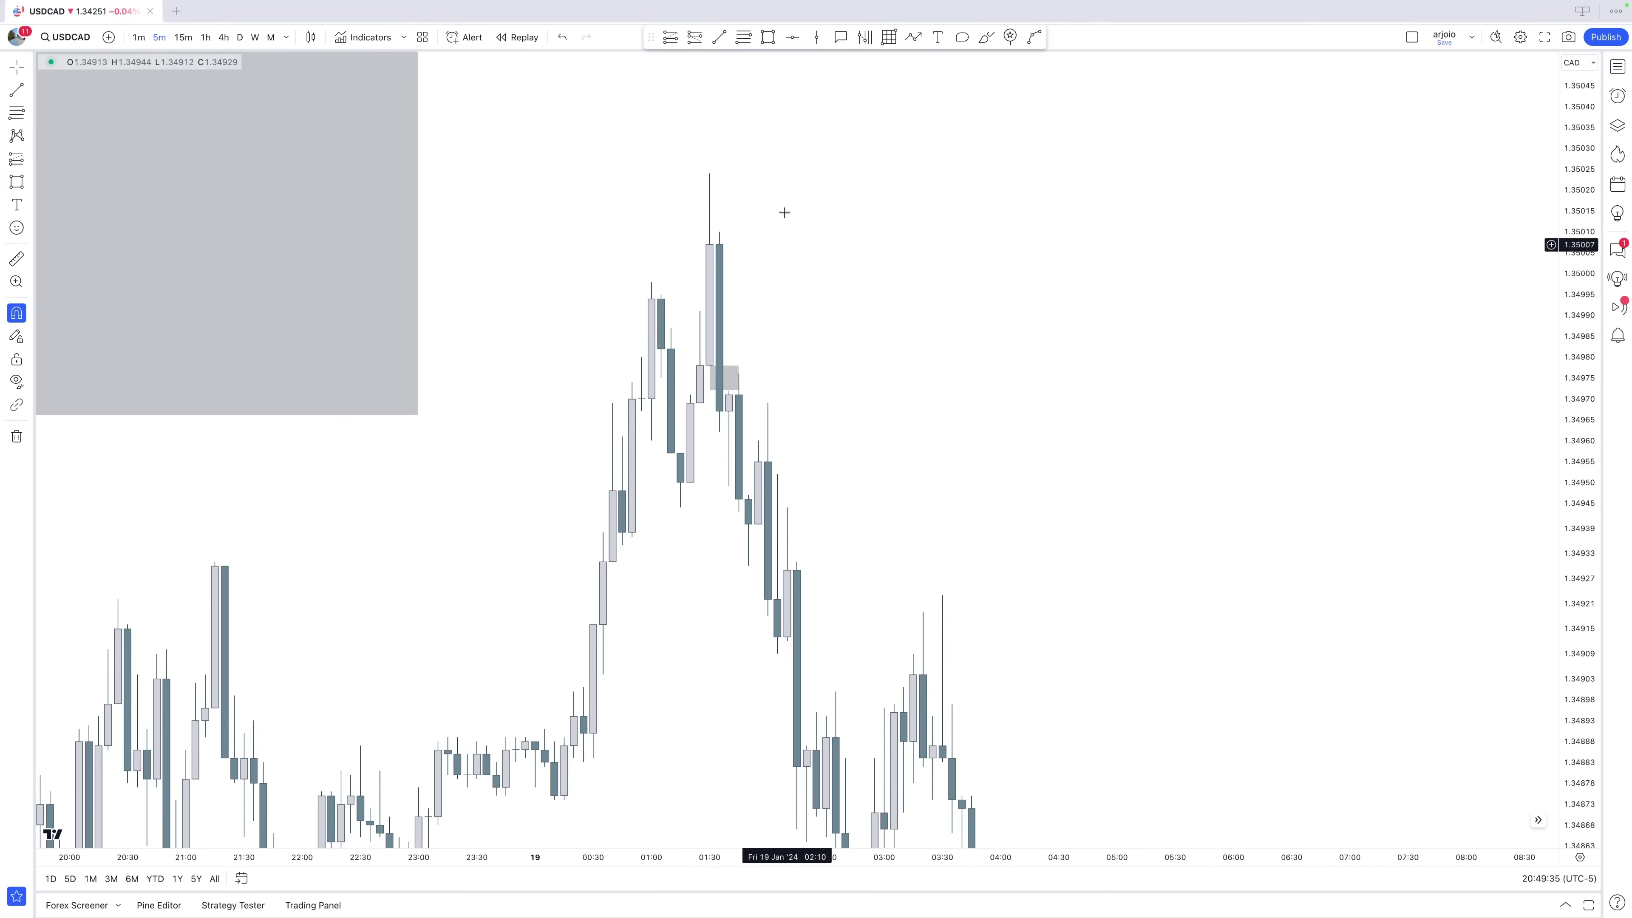
# Draw a rectangle from the 01:40 candle between about 1.34949 and 1.34972, and extend it to about 02:00.
pyautogui.click(768, 38)
pyautogui.click(728, 486)
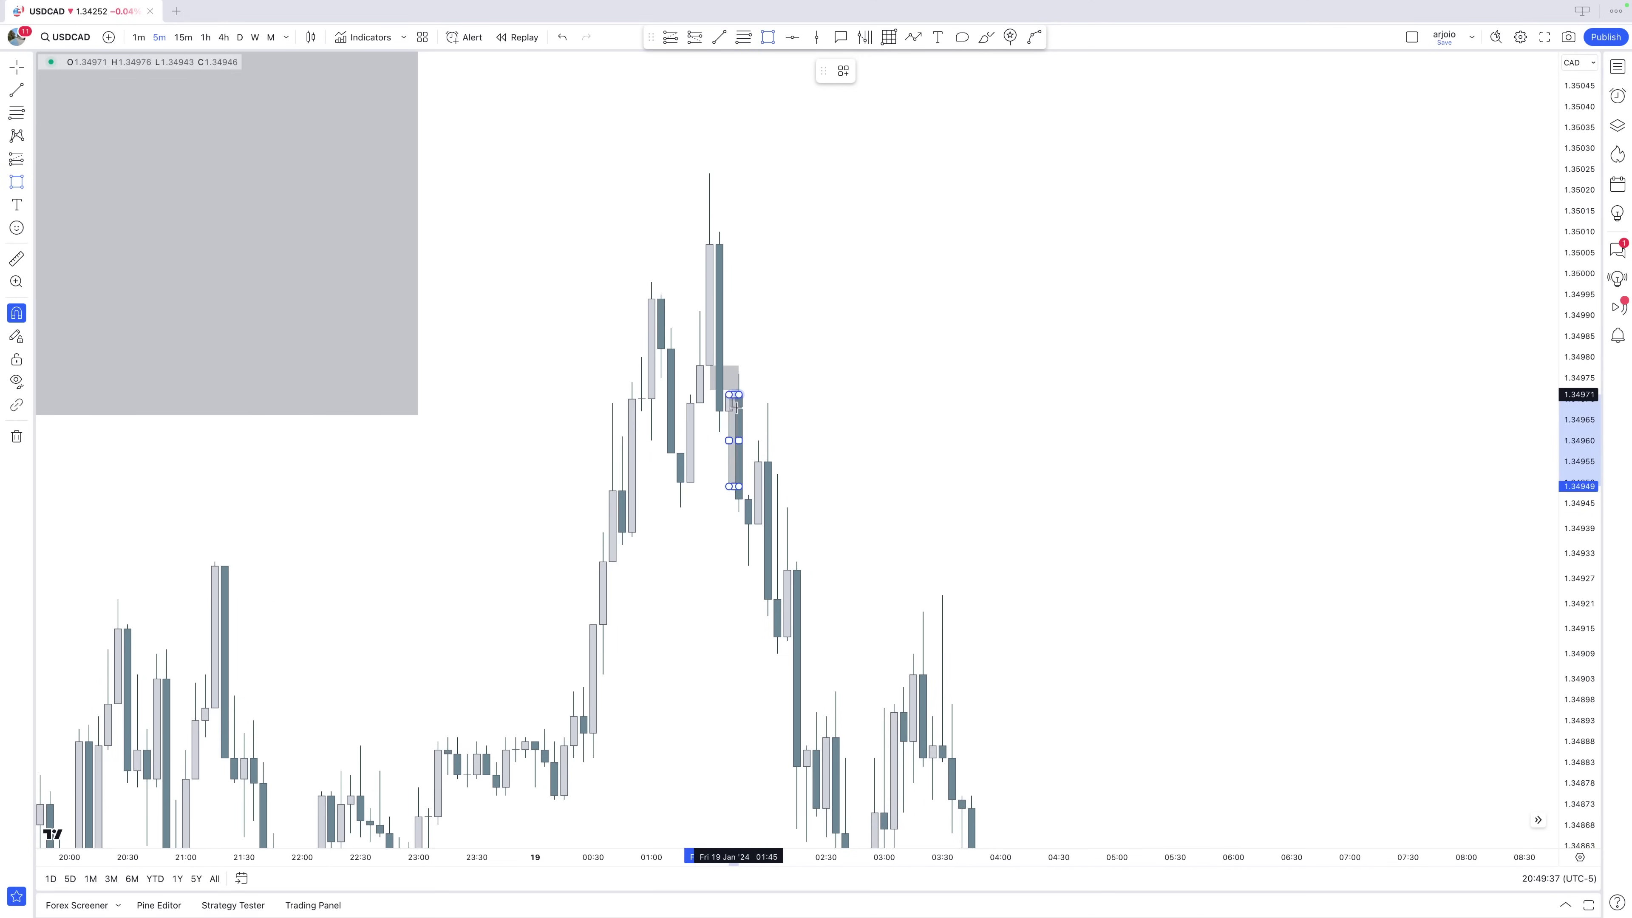
pyautogui.click(728, 390)
pyautogui.moveTo(731, 439); pyautogui.dragTo(768, 439)
pyautogui.click(816, 451)
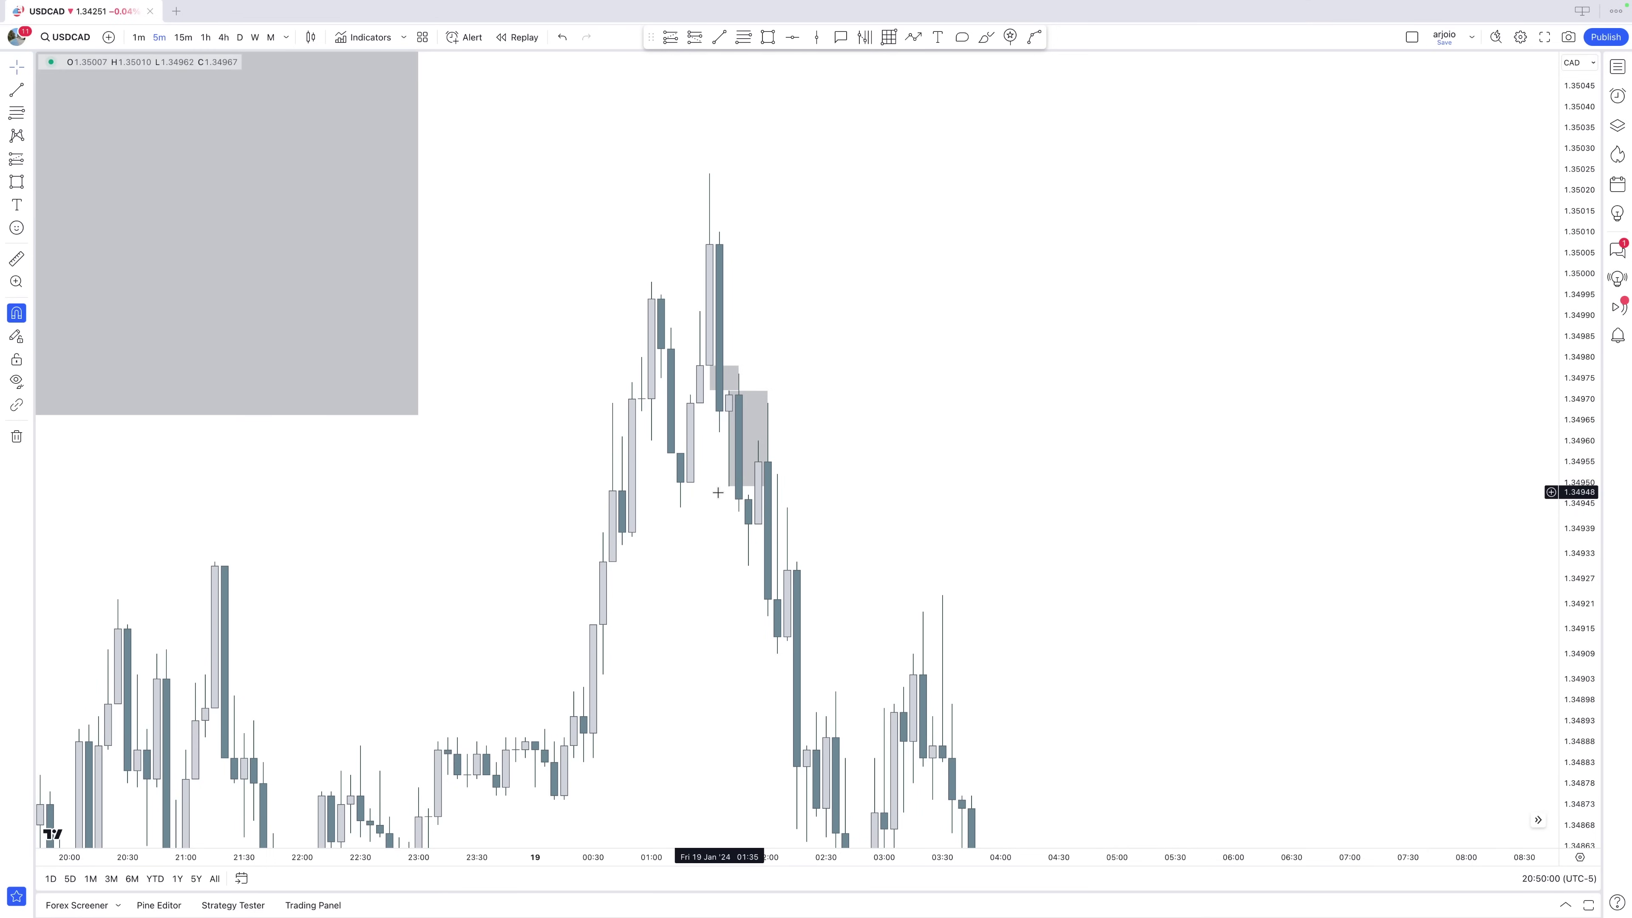
# Draw a rectangle from the 02:10 candle between about 1.34912 and 1.34945, and extend it to about 03:35.
pyautogui.moveTo(823, 612); pyautogui.dragTo(776, 446)
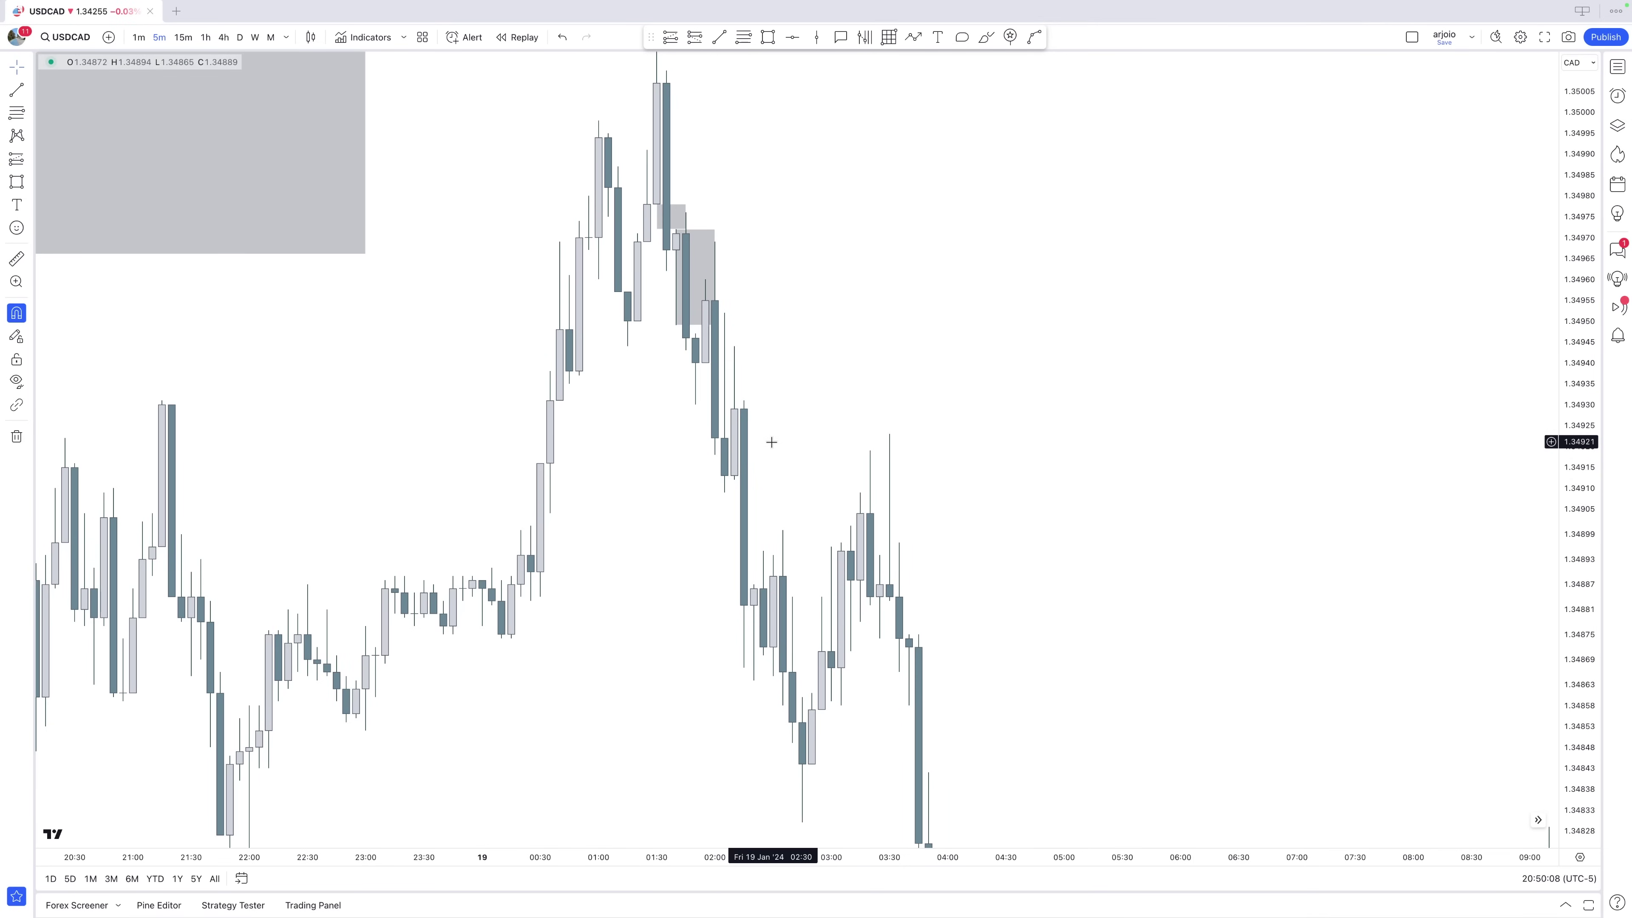
pyautogui.click(768, 37)
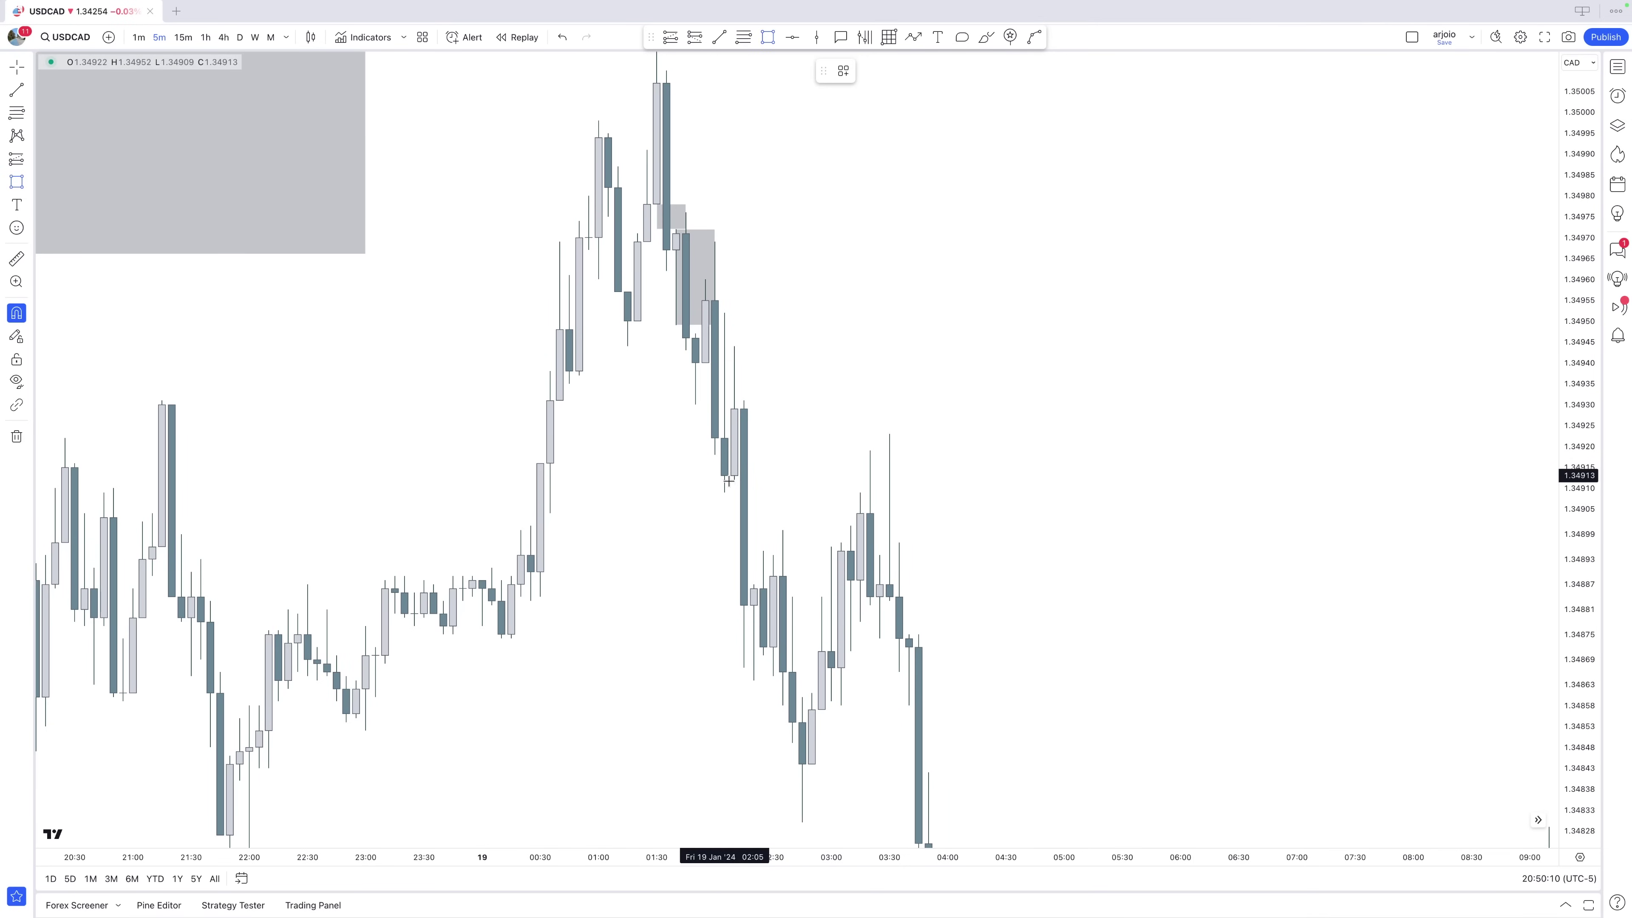
pyautogui.moveTo(734, 480); pyautogui.dragTo(734, 346)
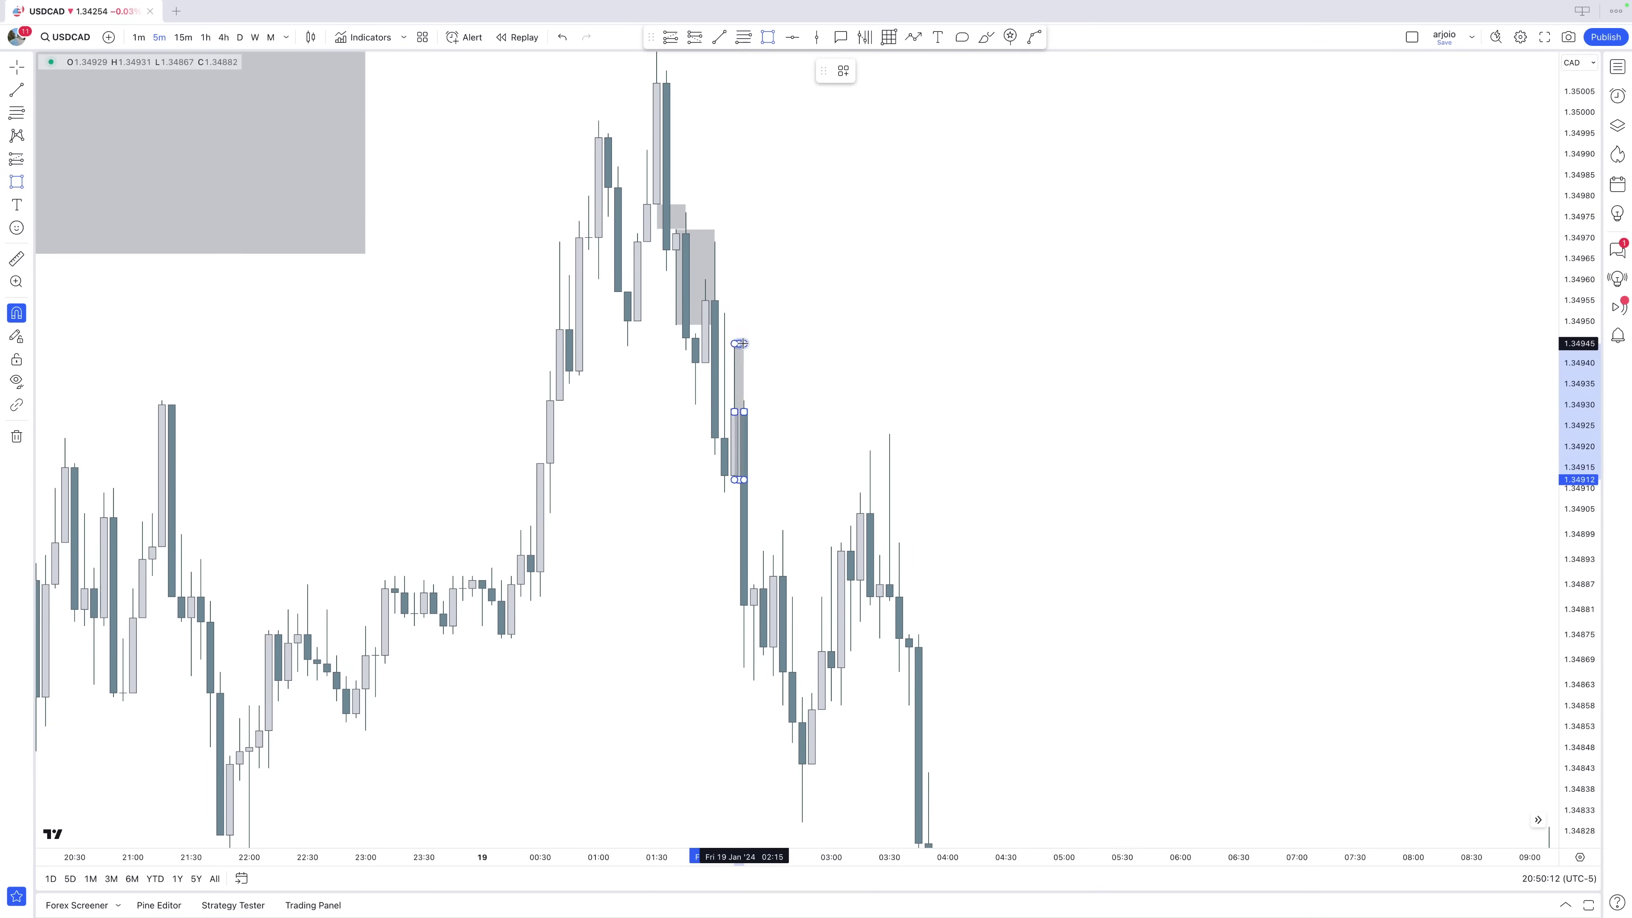
pyautogui.moveTo(733, 414); pyautogui.dragTo(898, 419)
pyautogui.click(760, 321)
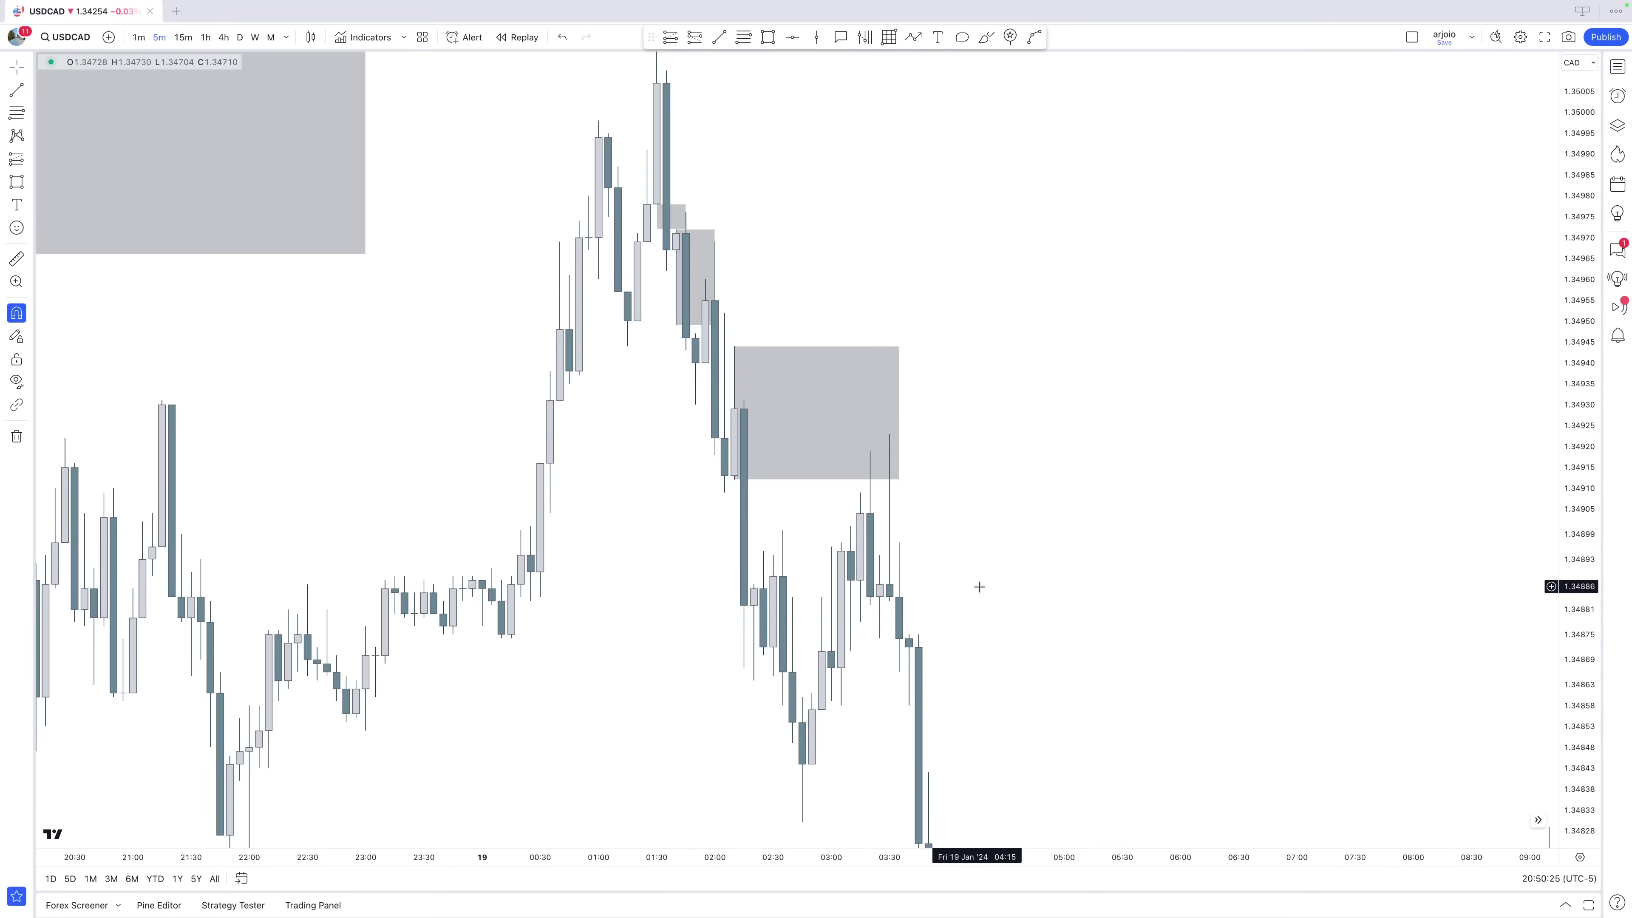
# Delete the three small rectangles on the decline following the 19 January 01:30 peak.
pyautogui.moveTo(987, 557); pyautogui.dragTo(1078, 801)
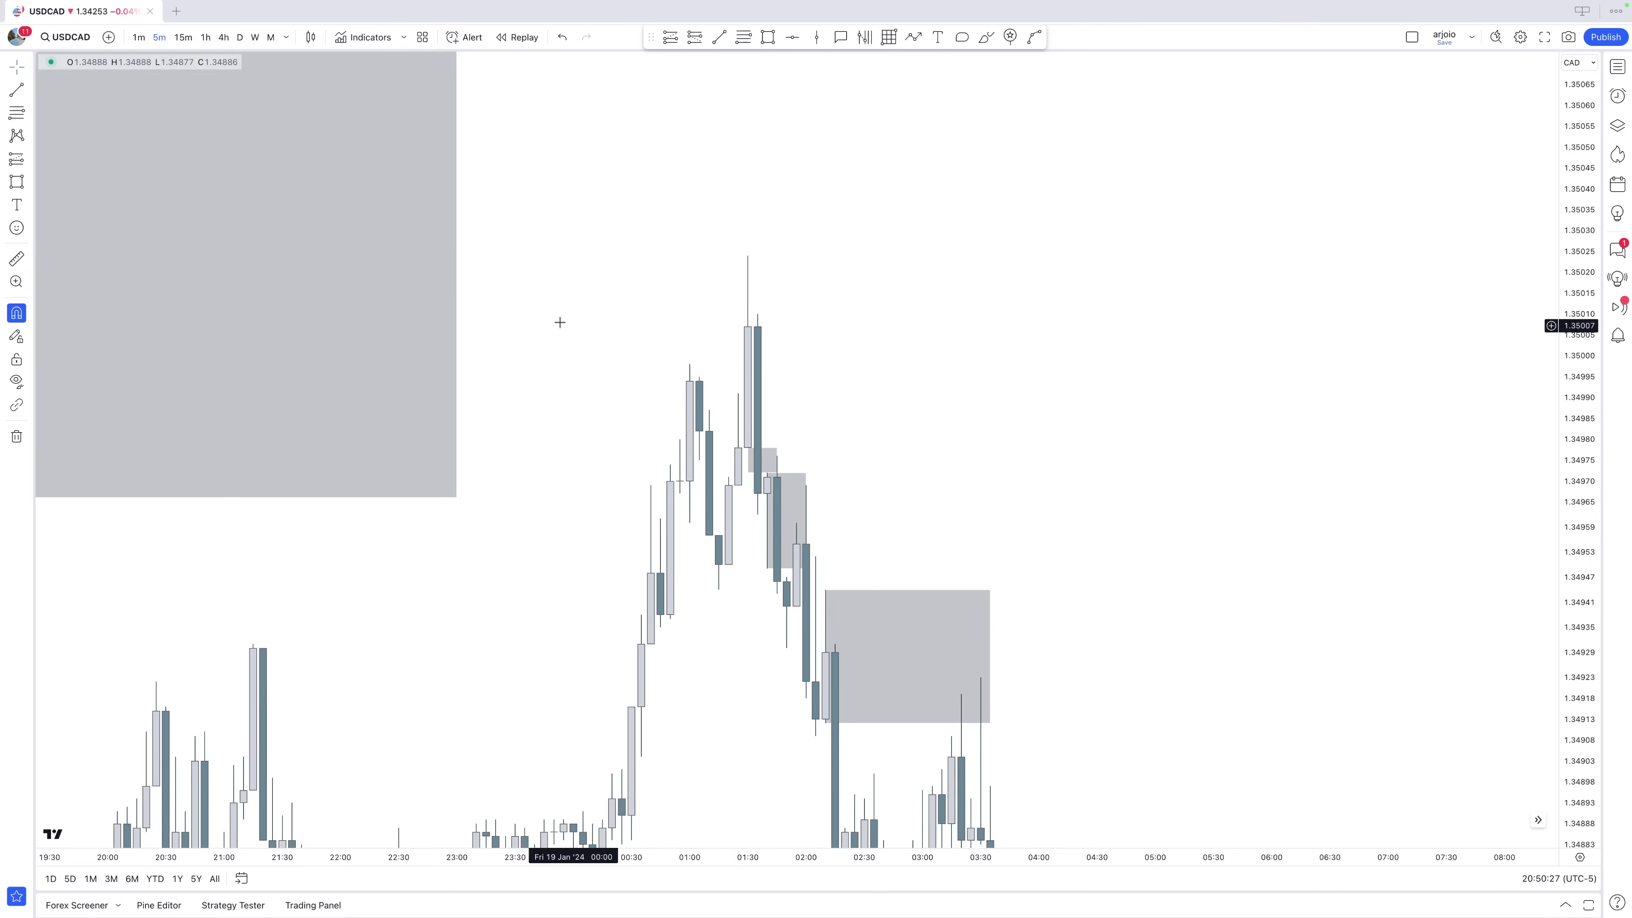
pyautogui.scroll(1, 694, 456)
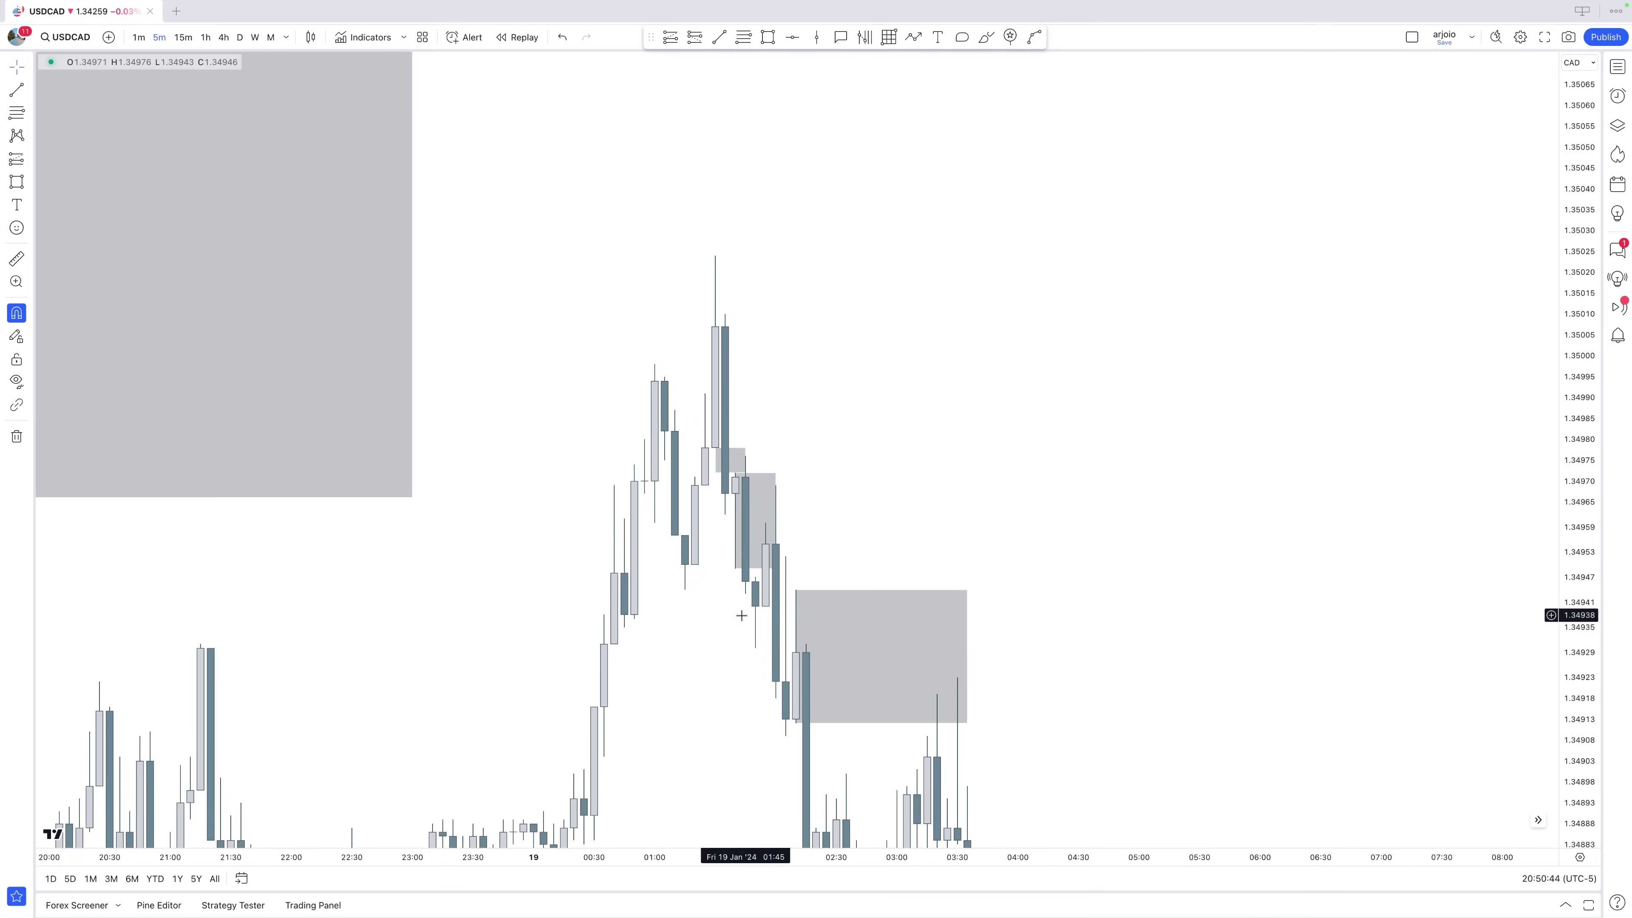
pyautogui.click(825, 593)
pyautogui.press('Delete')
pyautogui.click(775, 521)
pyautogui.press('Delete')
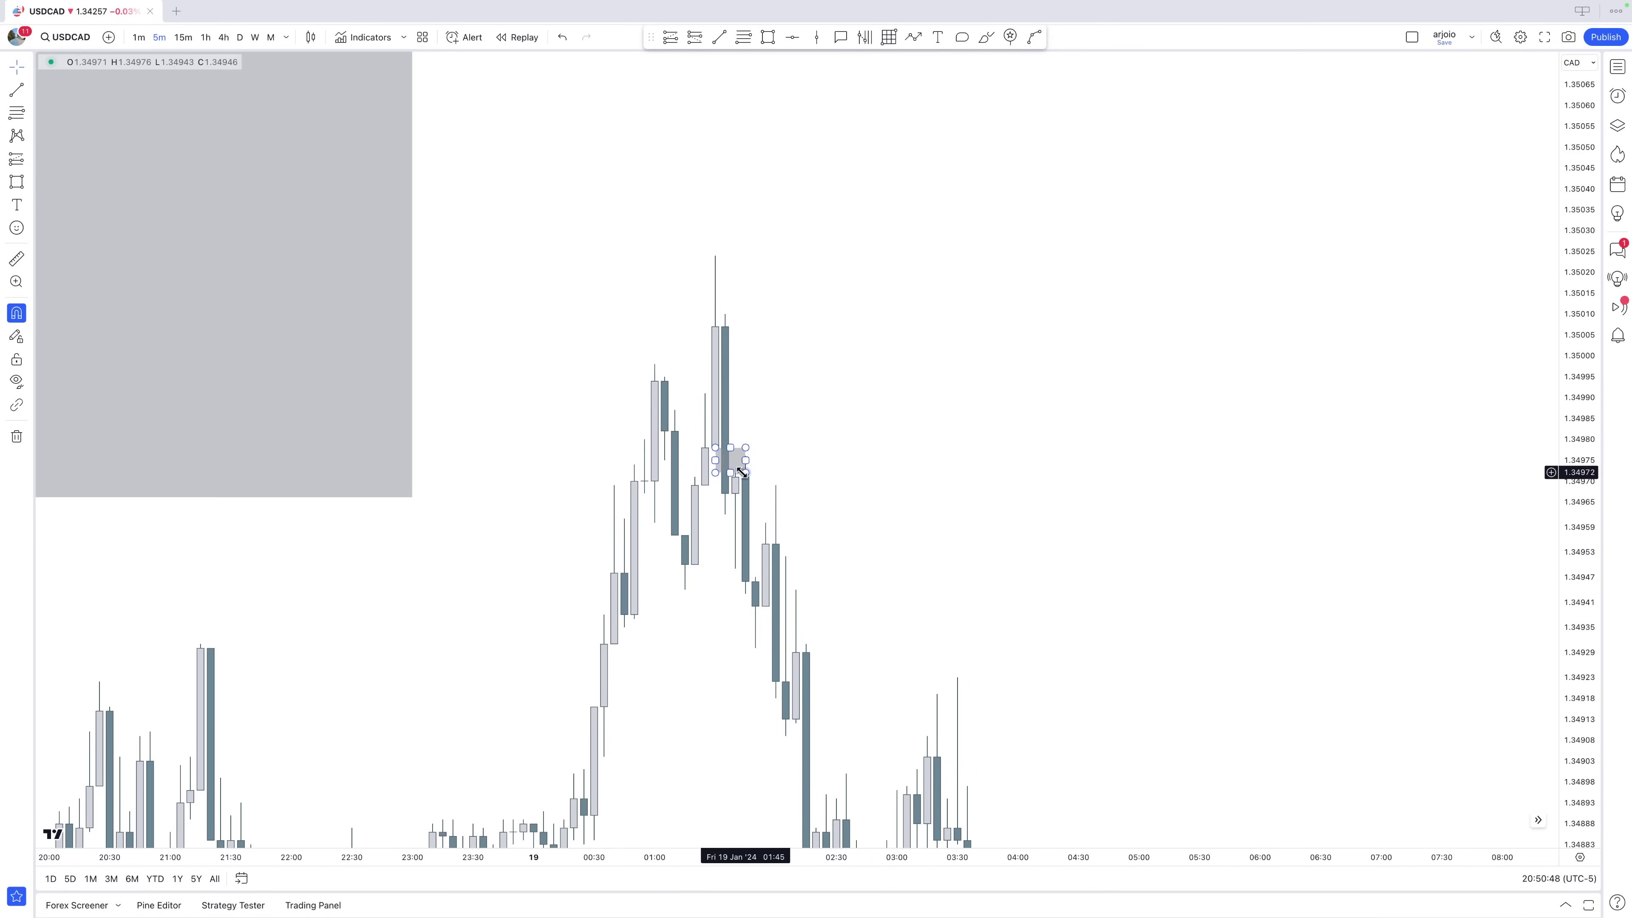
pyautogui.click(741, 475)
pyautogui.press('Delete')
# Draw a rectangle over the 19 January 04:30 pullback from about 1.34677 to 1.34732, and extend it to 05:15.
pyautogui.moveTo(1019, 674); pyautogui.dragTo(1027, 281)
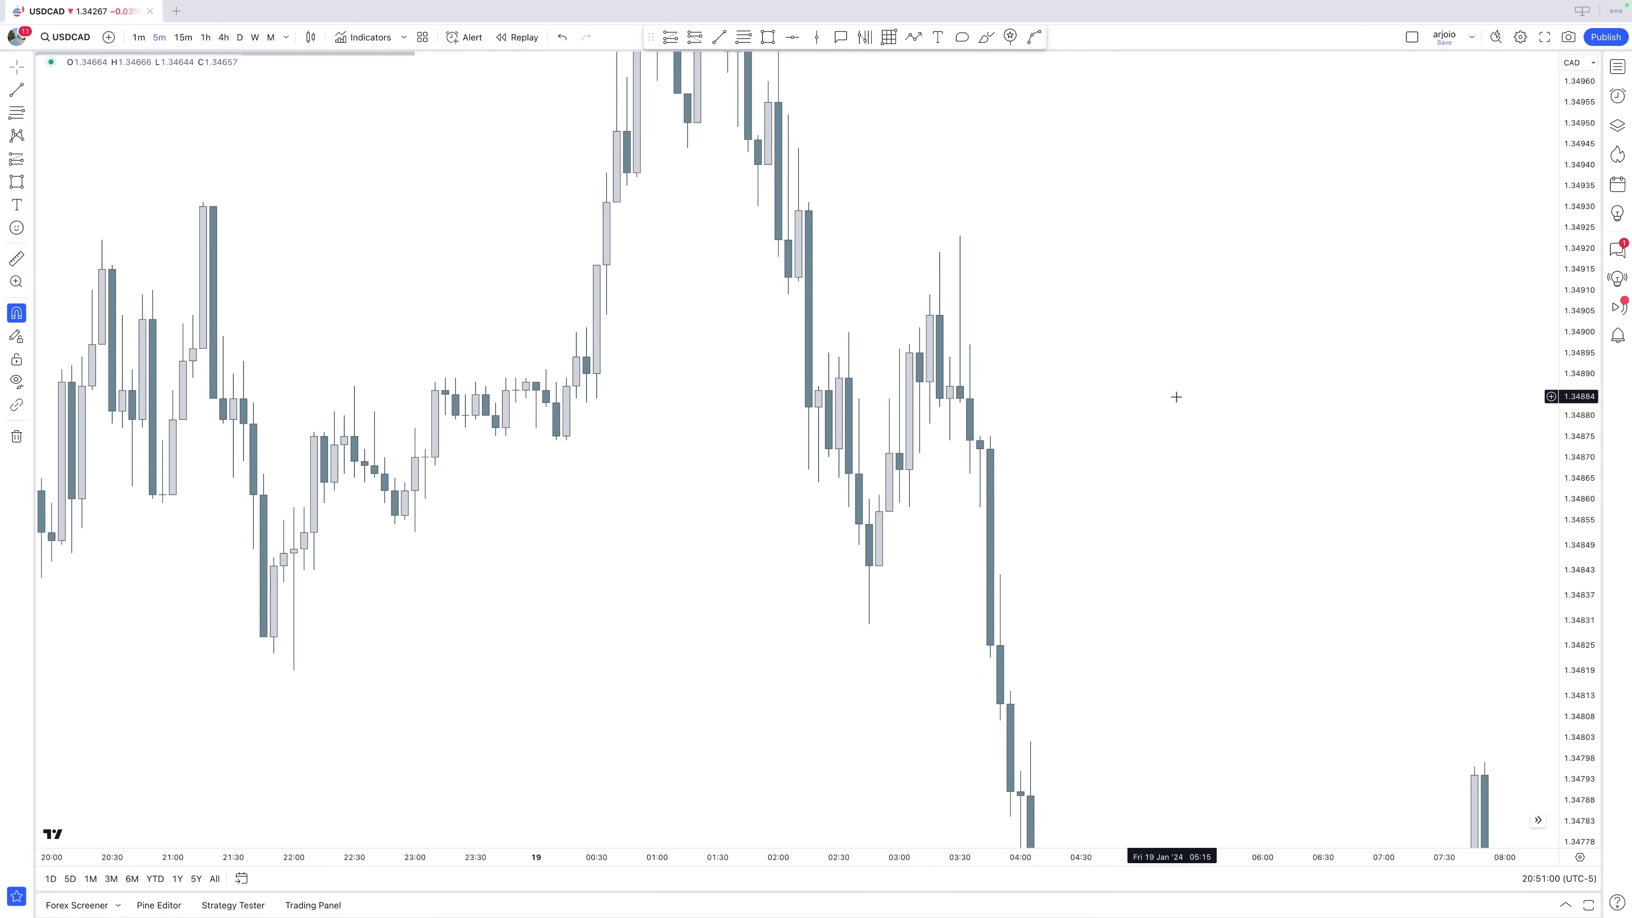
pyautogui.scroll(-3, 1174, 398)
pyautogui.moveTo(1131, 469); pyautogui.dragTo(875, 507)
pyautogui.scroll(3, 911, 628)
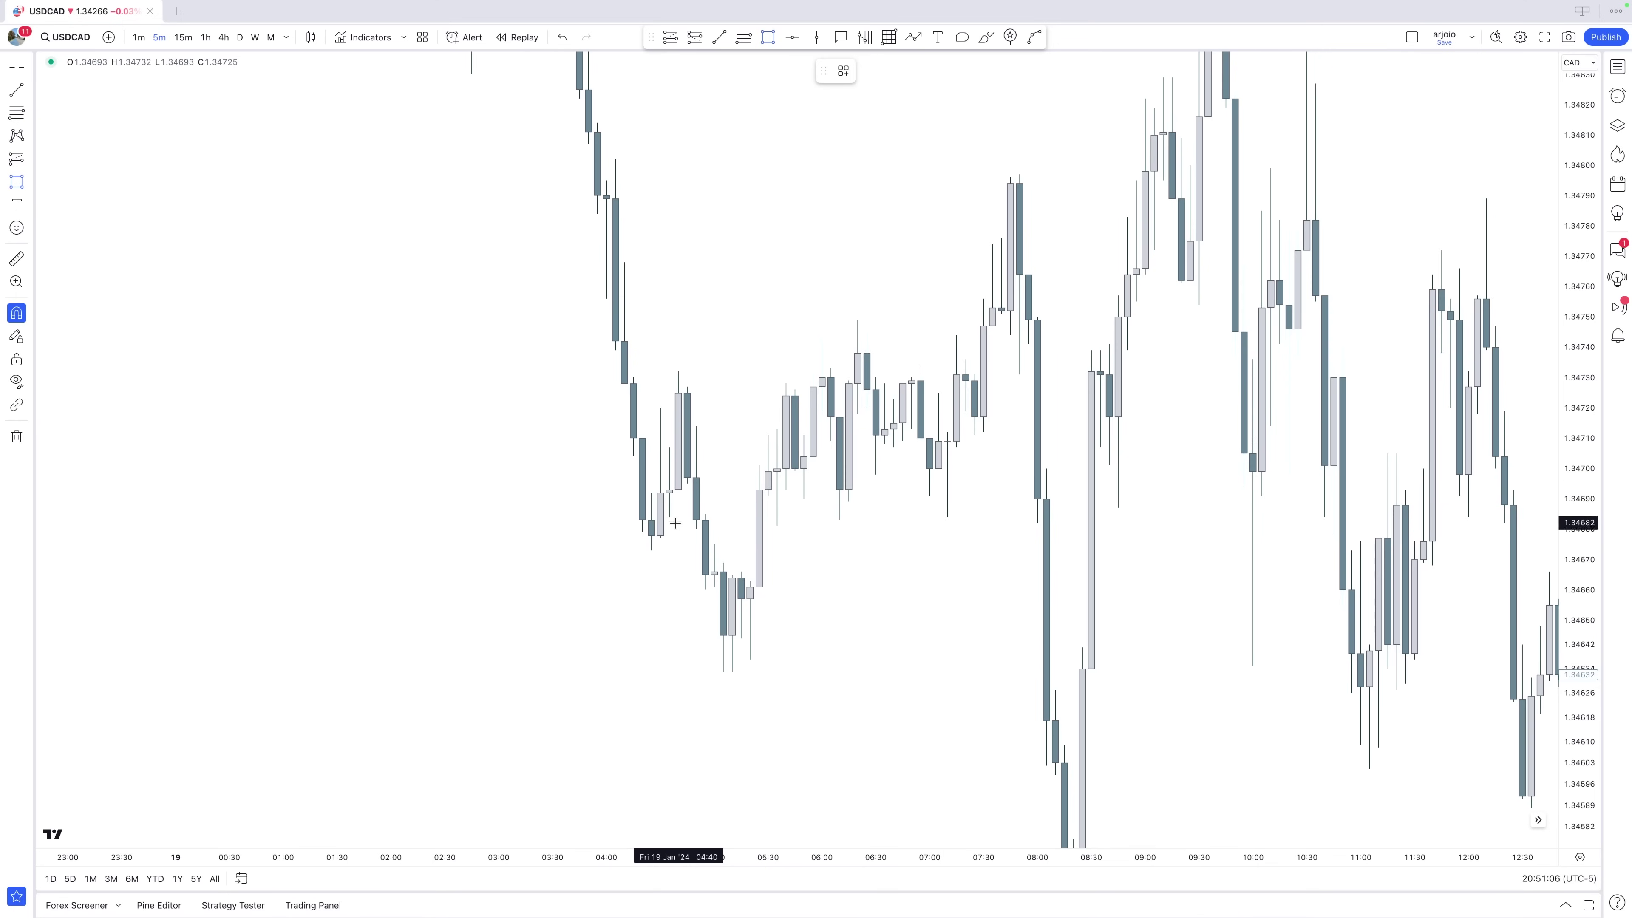
pyautogui.moveTo(662, 537); pyautogui.dragTo(679, 371)
pyautogui.moveTo(681, 454)
pyautogui.mouseDown()
pyautogui.moveTo(758, 444)
pyautogui.moveTo(743, 455)
pyautogui.mouseUp()
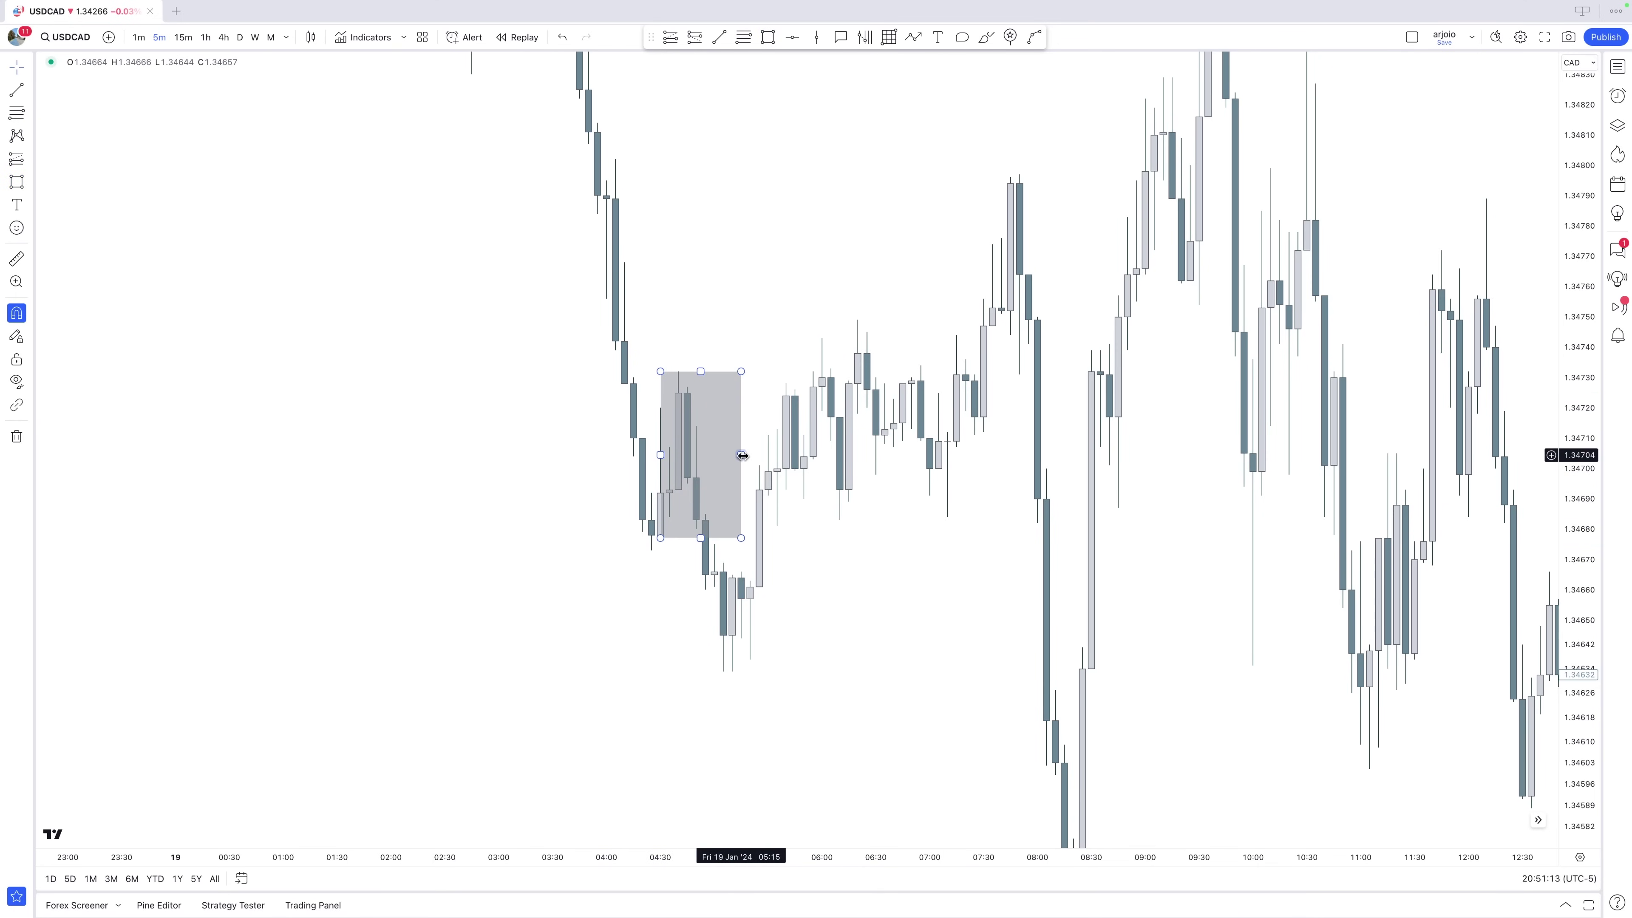
pyautogui.click(710, 338)
# Draw a thin rectangle from about 04:05 to 04:45 just above the 04:30 pullback box, and delete it.
pyautogui.click(768, 36)
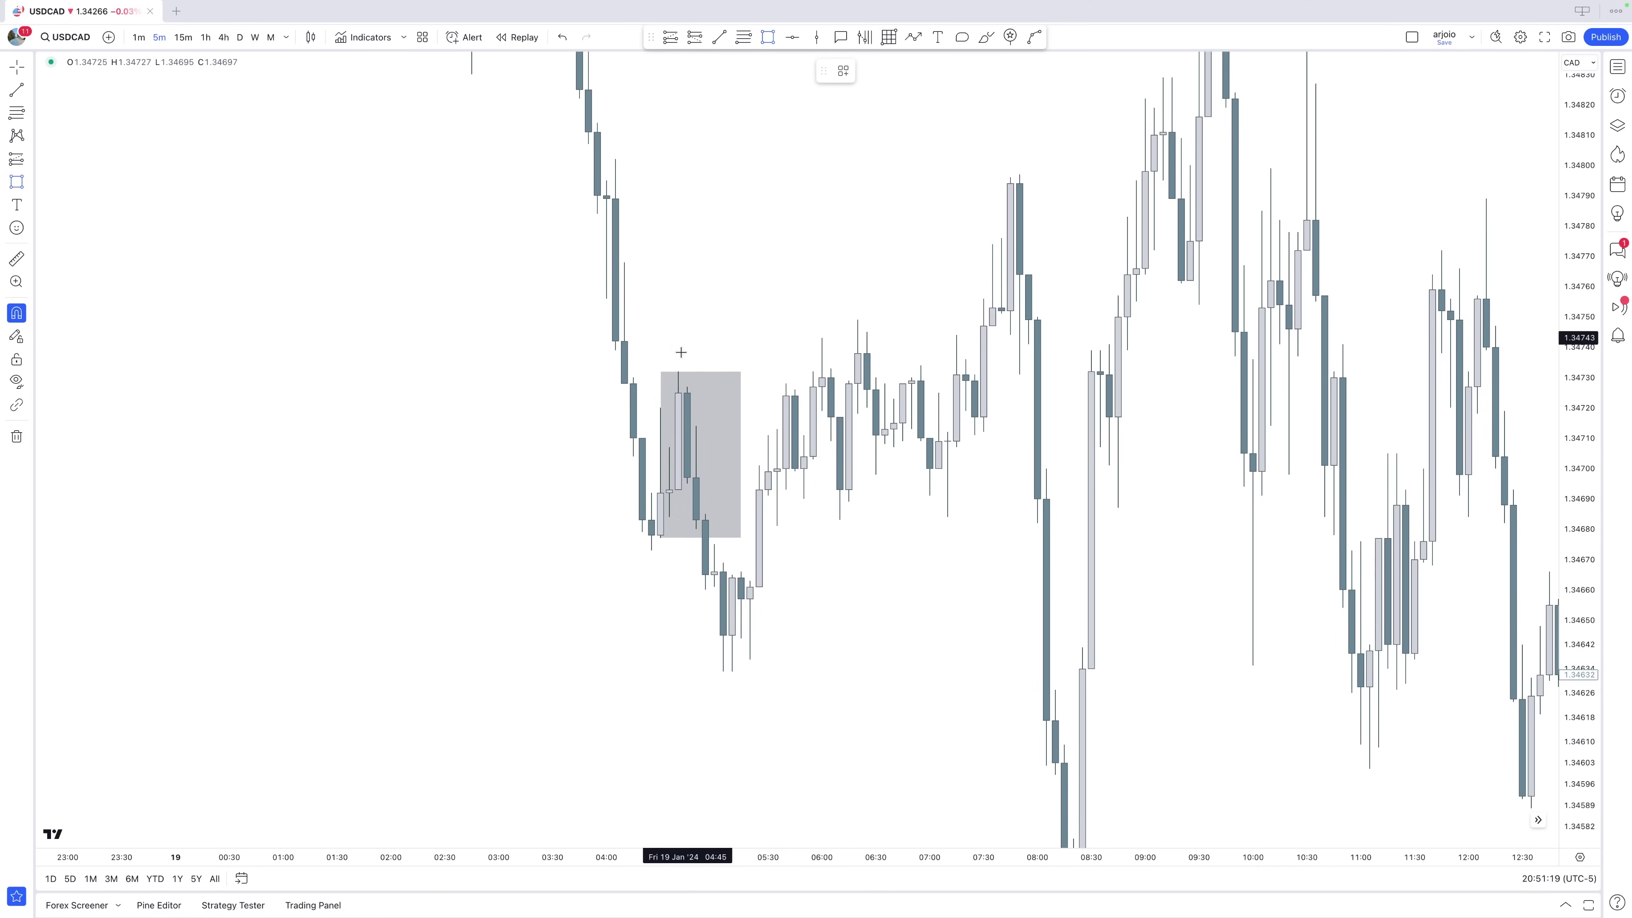
pyautogui.click(616, 353)
pyautogui.click(686, 376)
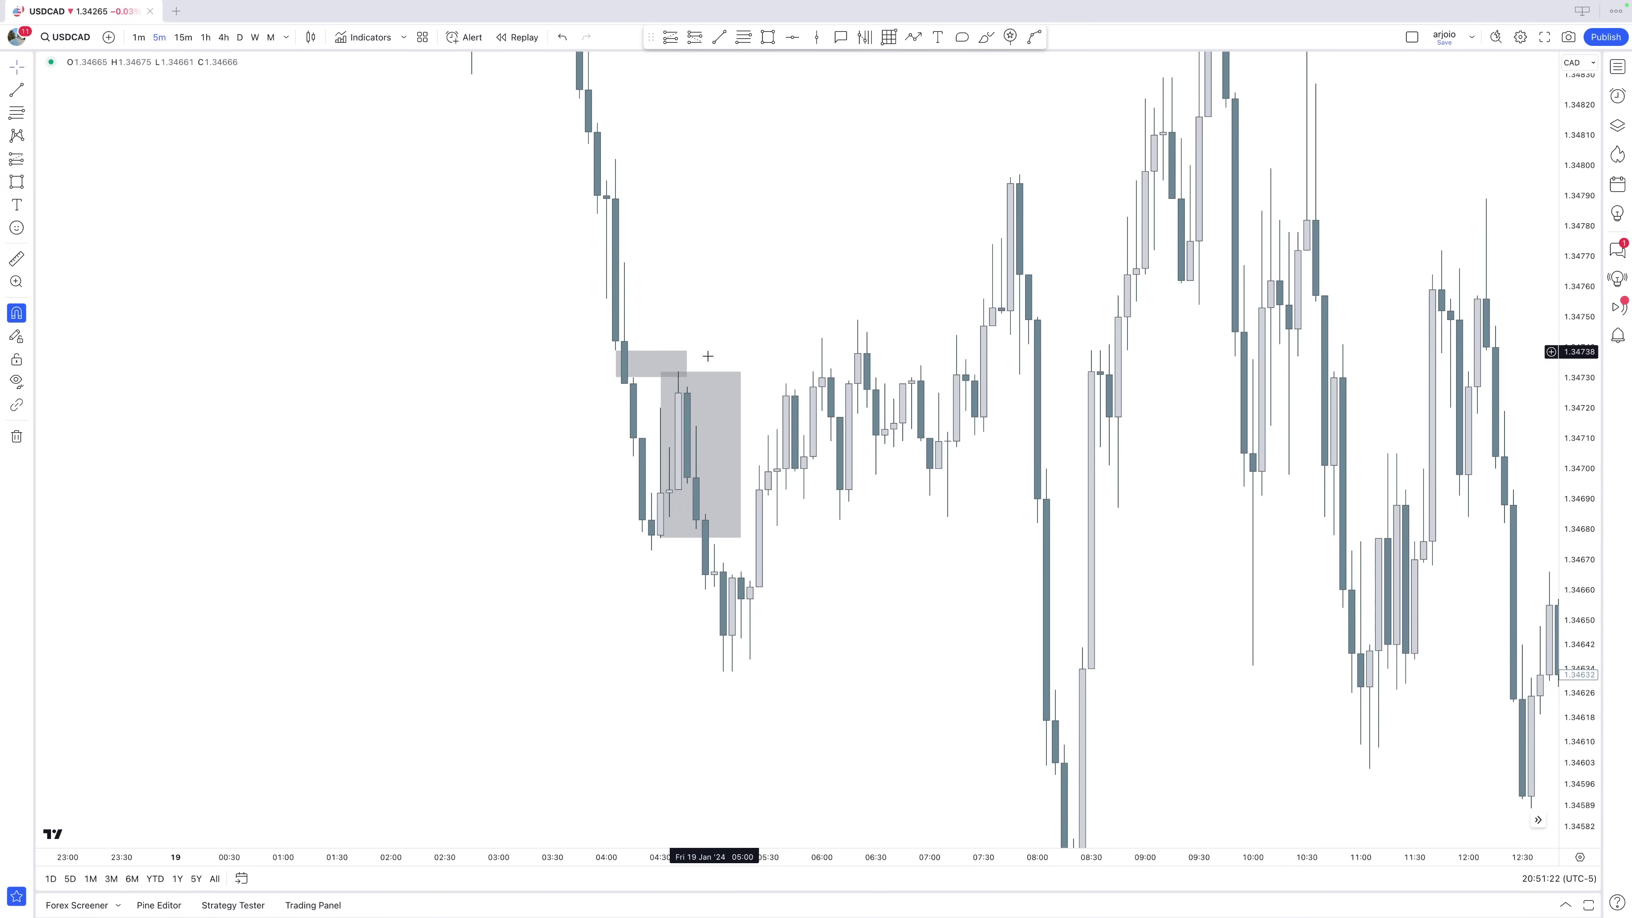
pyautogui.click(683, 362)
pyautogui.press('Delete')
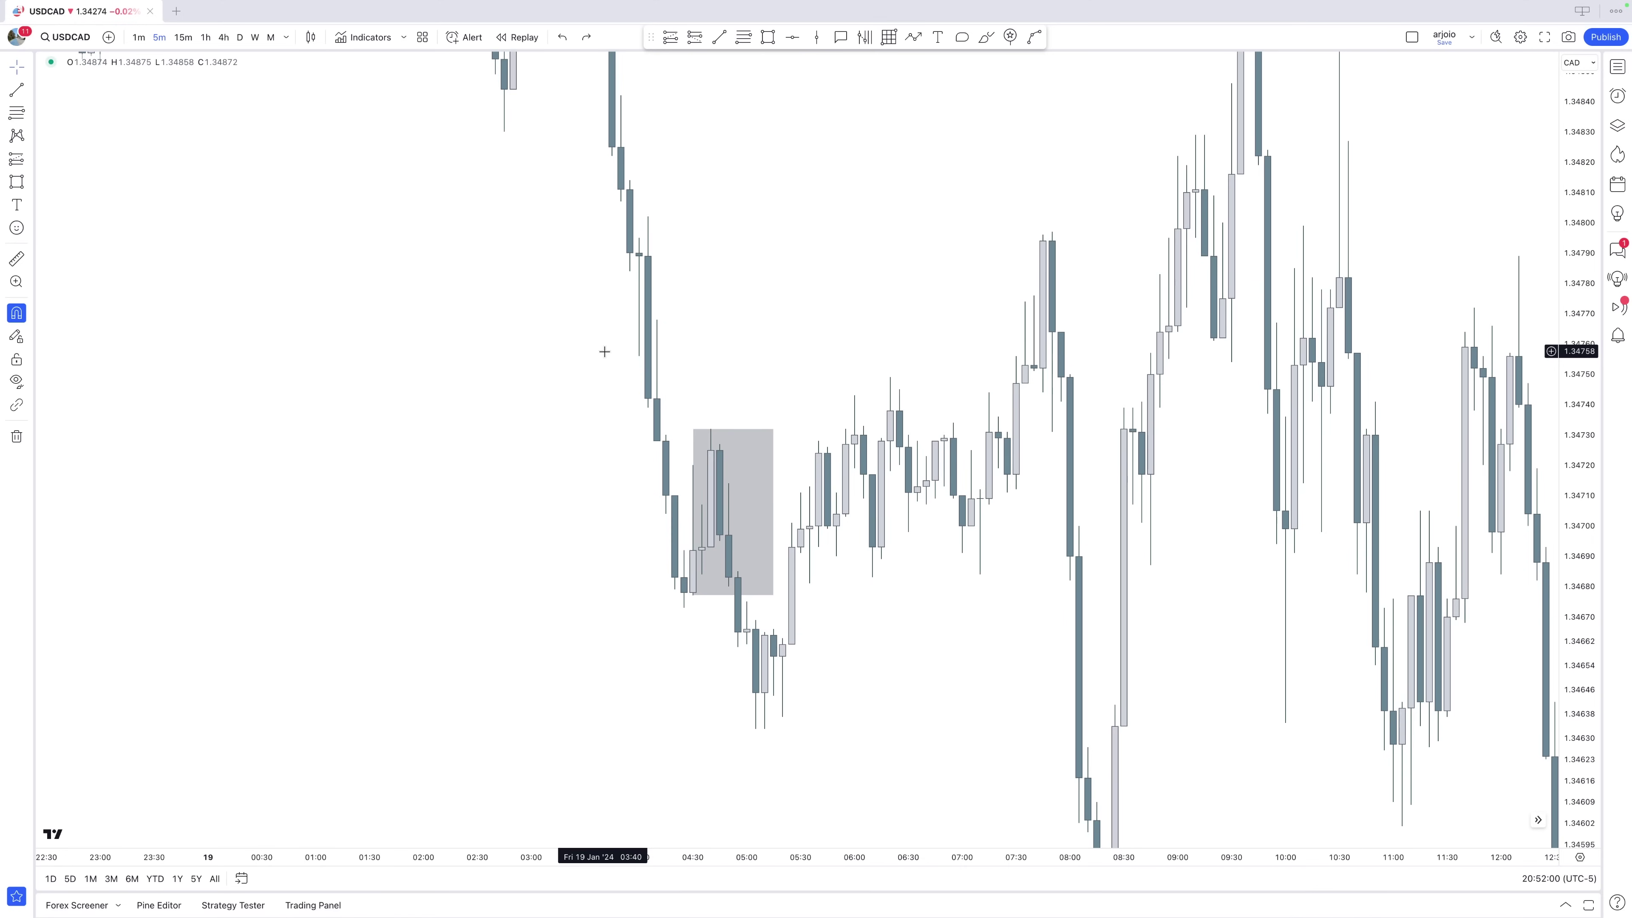
# Draw a rectangle from the 07:45 candle between 1.34752 and 1.34796, and extend it to about 08:10.
pyautogui.moveTo(706, 280); pyautogui.dragTo(888, 712)
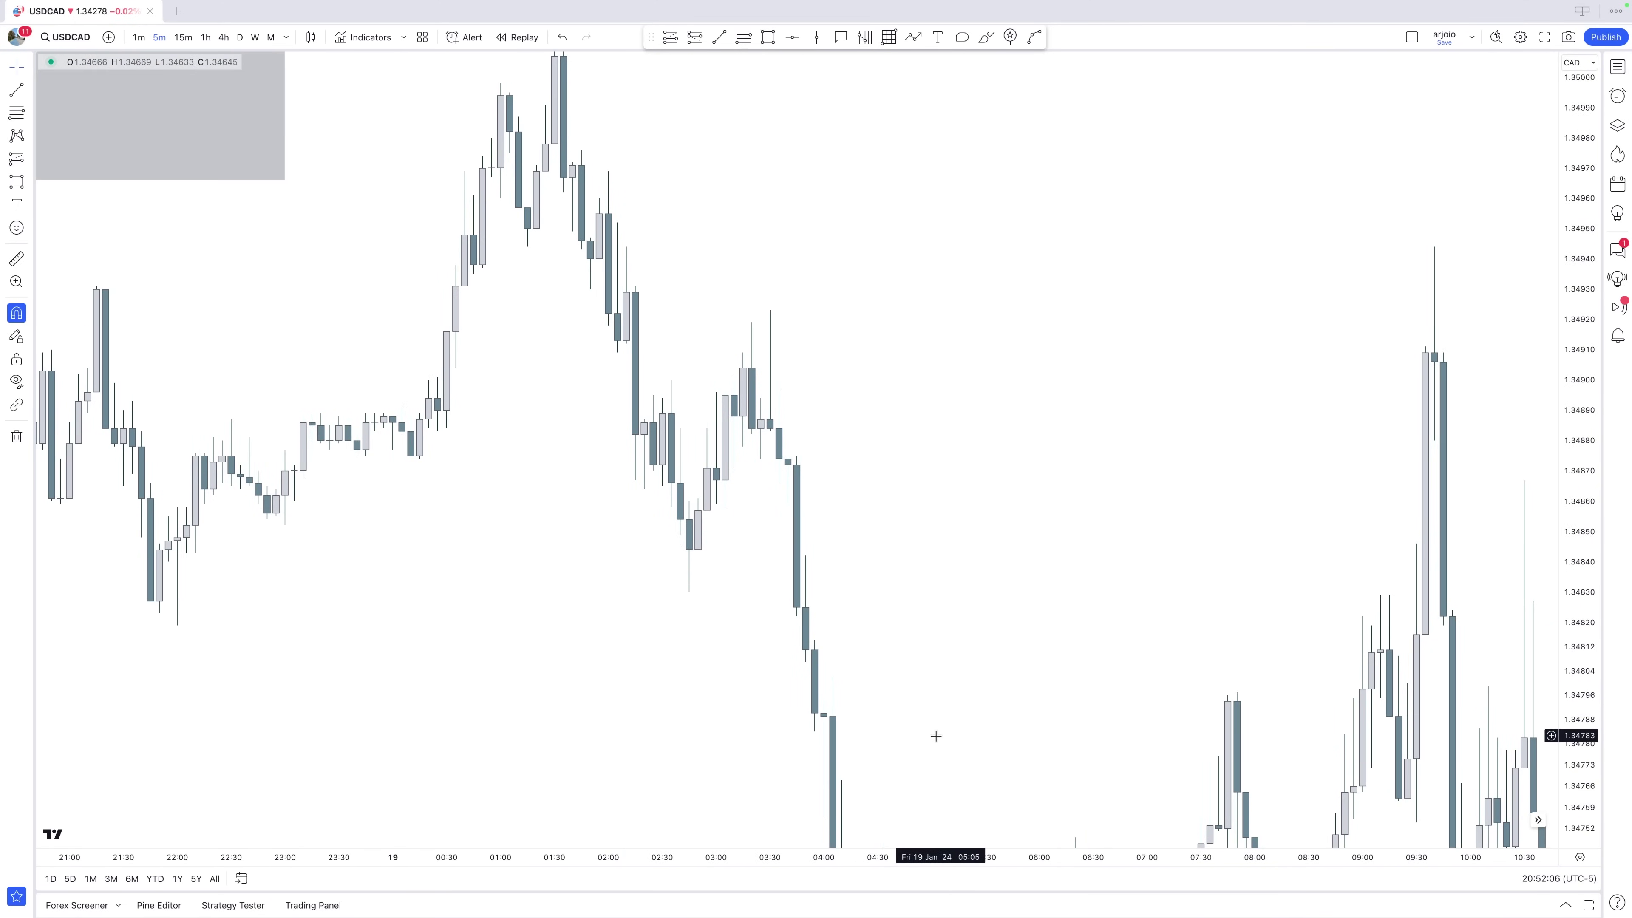
pyautogui.moveTo(860, 668); pyautogui.dragTo(710, 371)
pyautogui.moveTo(820, 558); pyautogui.dragTo(755, 408)
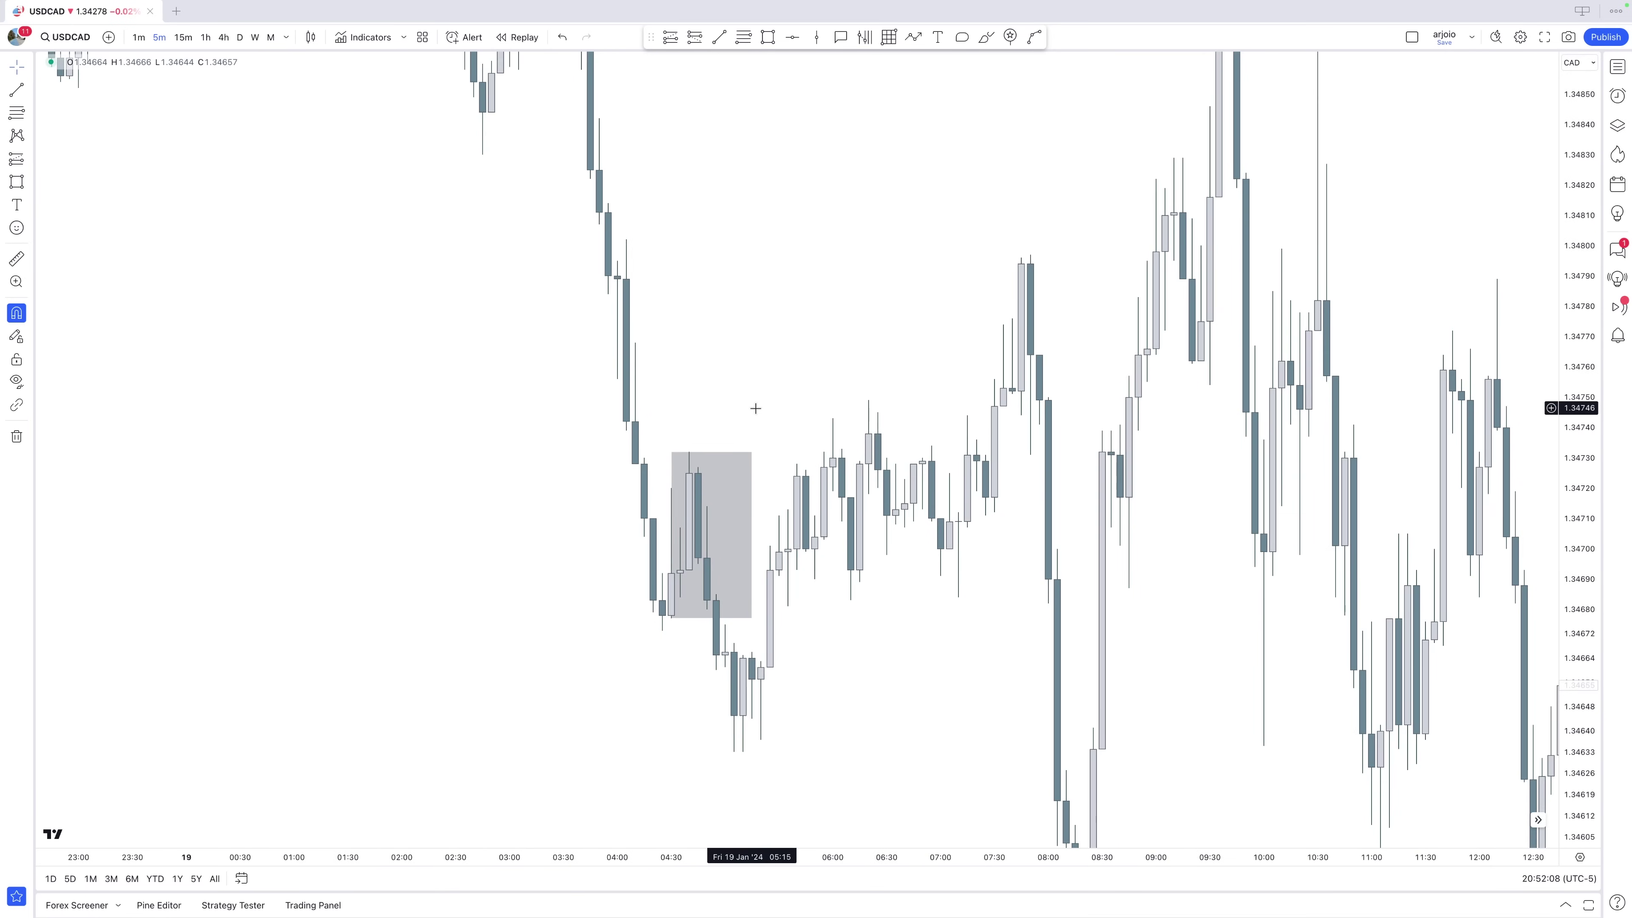
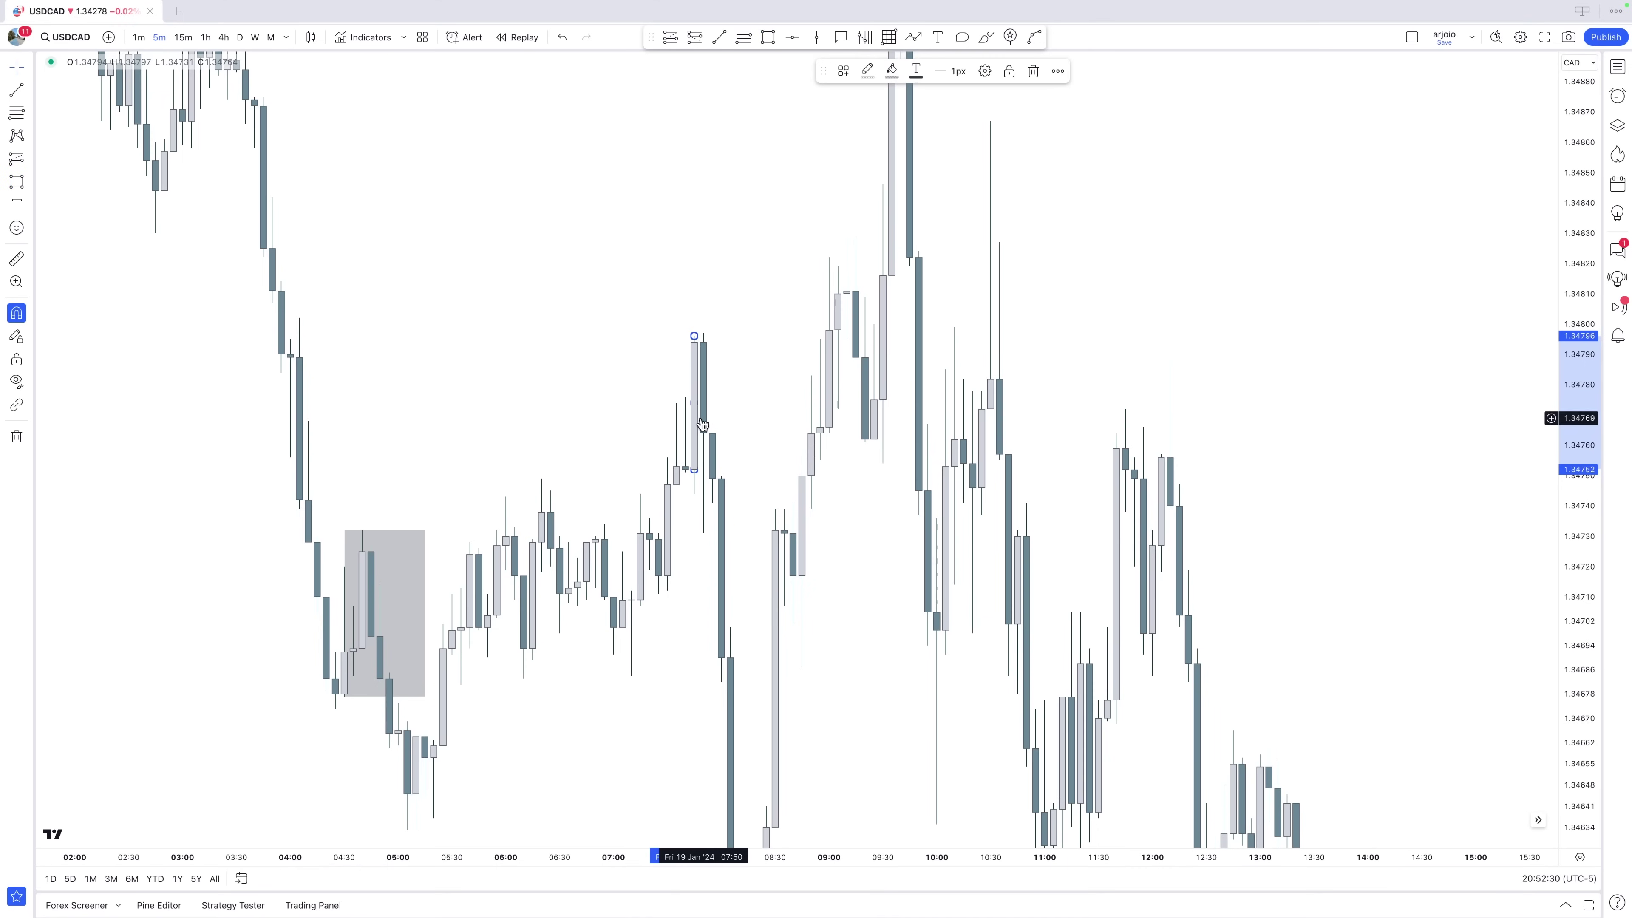
pyautogui.click(739, 403)
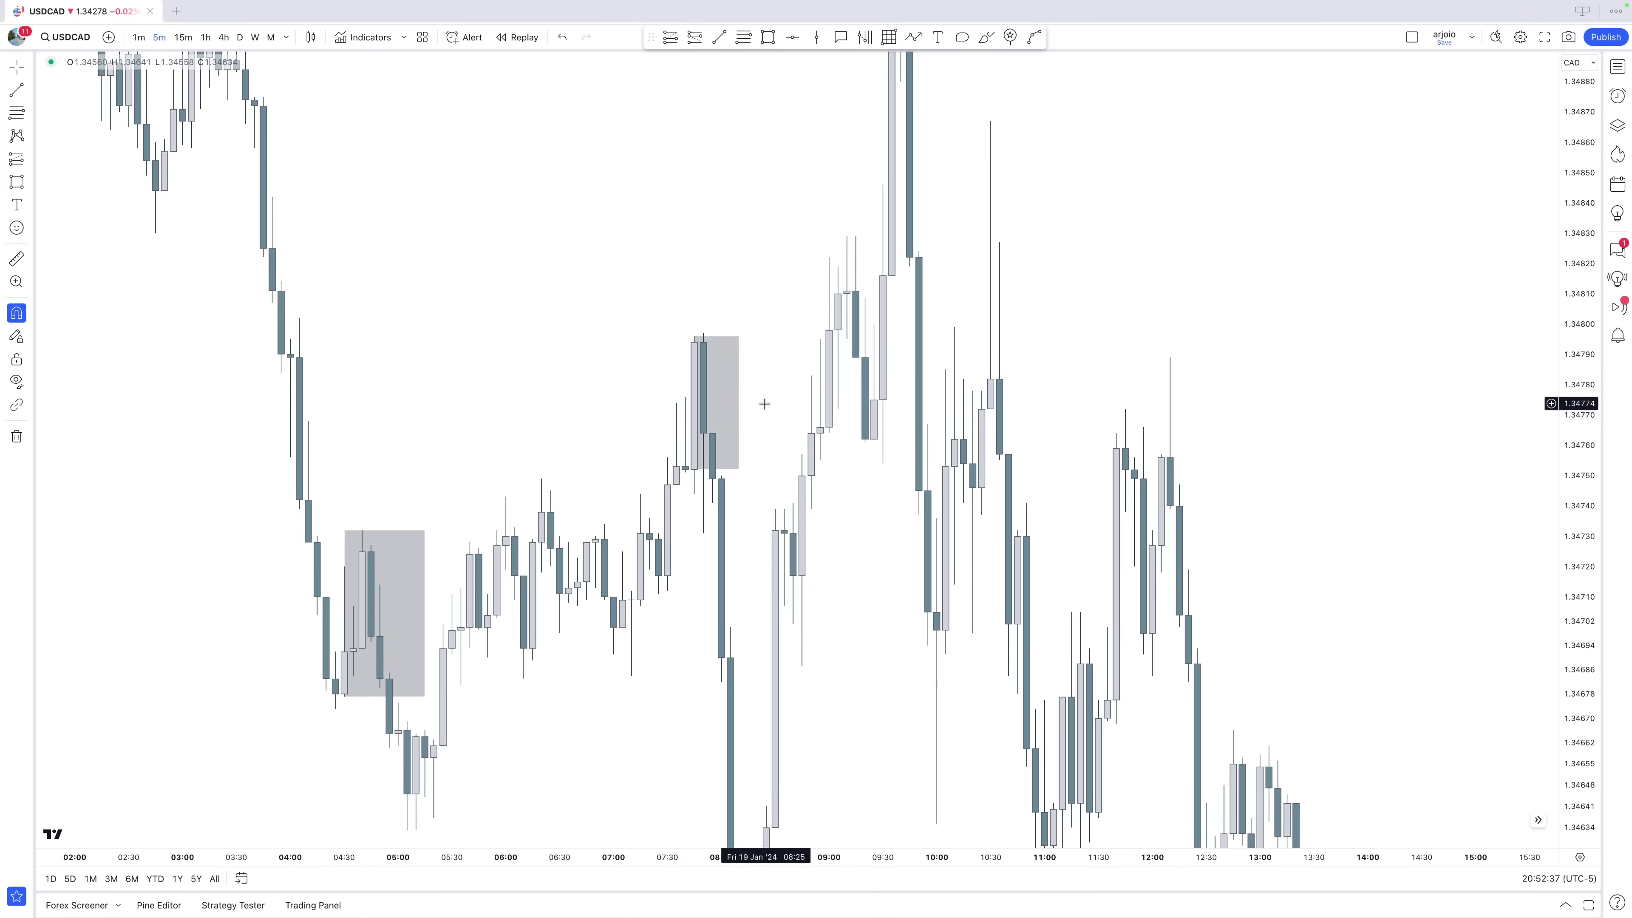
# Switch the chart back to the 1-hour interval around the 18 to 19 January decline.
pyautogui.scroll(-5, 764, 404)
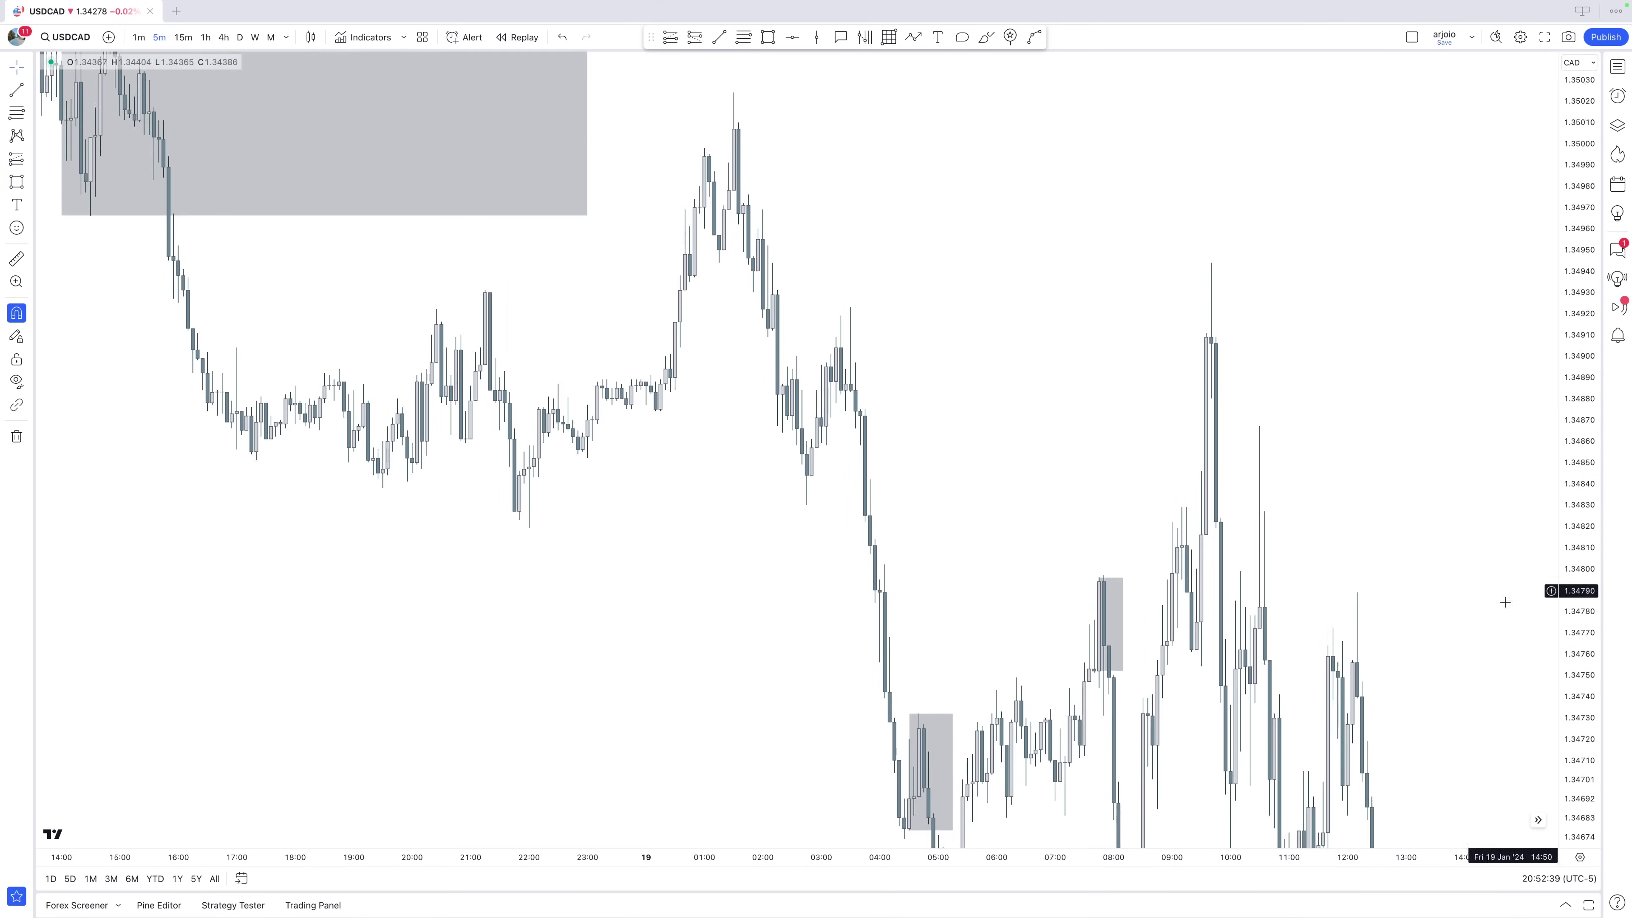
pyautogui.hscroll(3, 1505, 602)
pyautogui.click(205, 37)
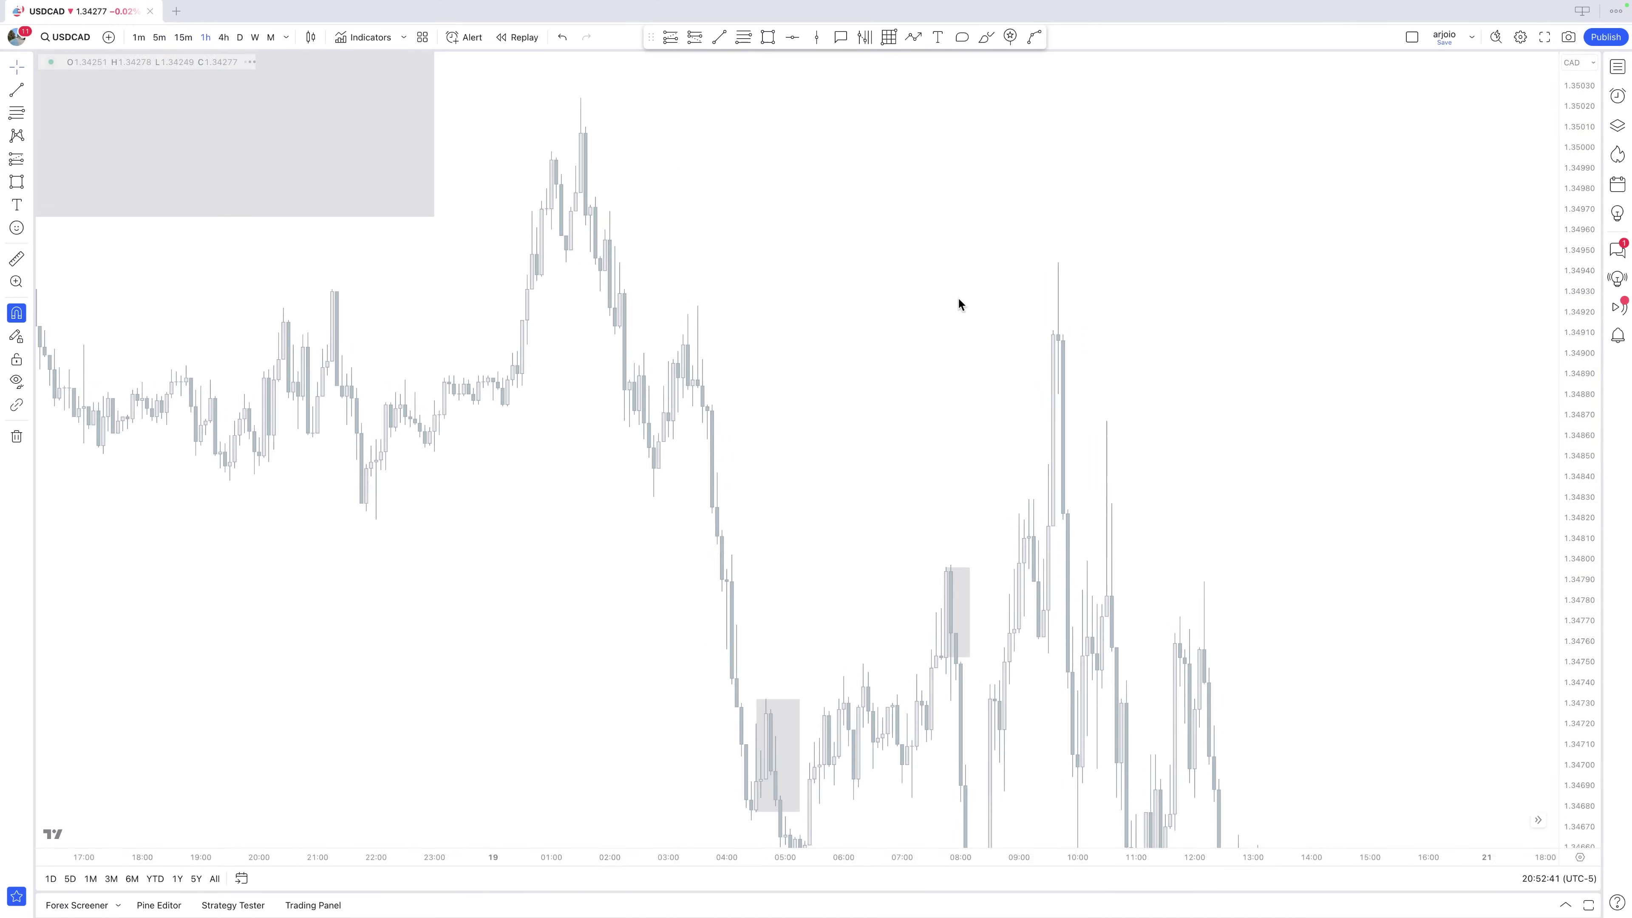
pyautogui.hscroll(10, 795, 518)
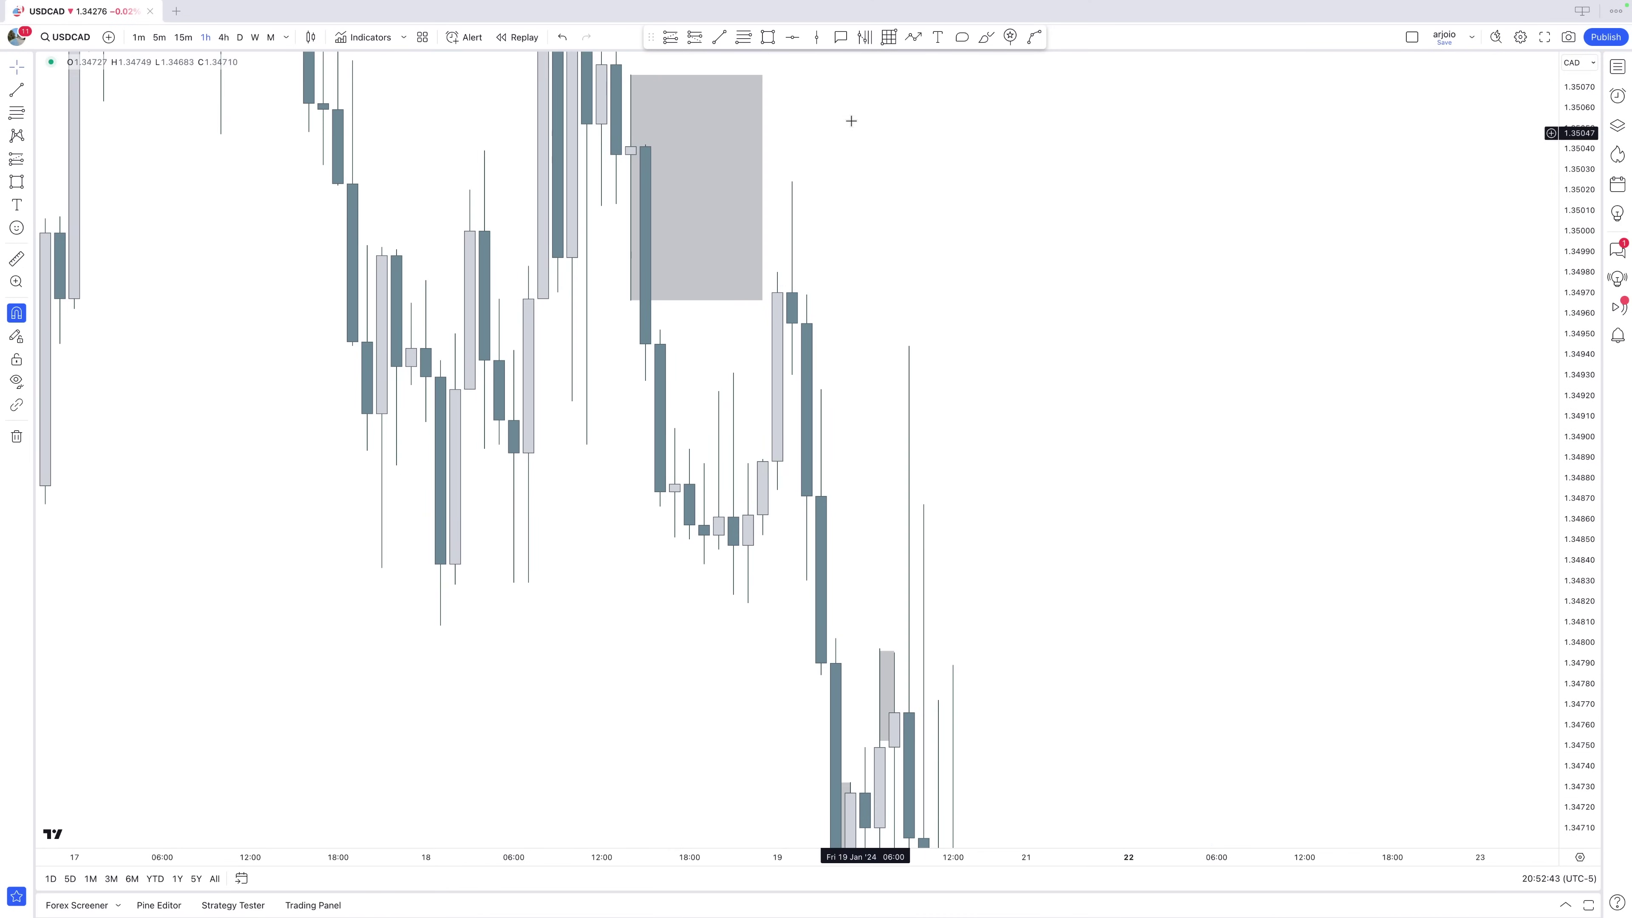
# Box the 18 January 22:00 low at 1.34819 to the 19 January 01:00 high at 1.35024, and extend it to about 08:00.
pyautogui.click(771, 40)
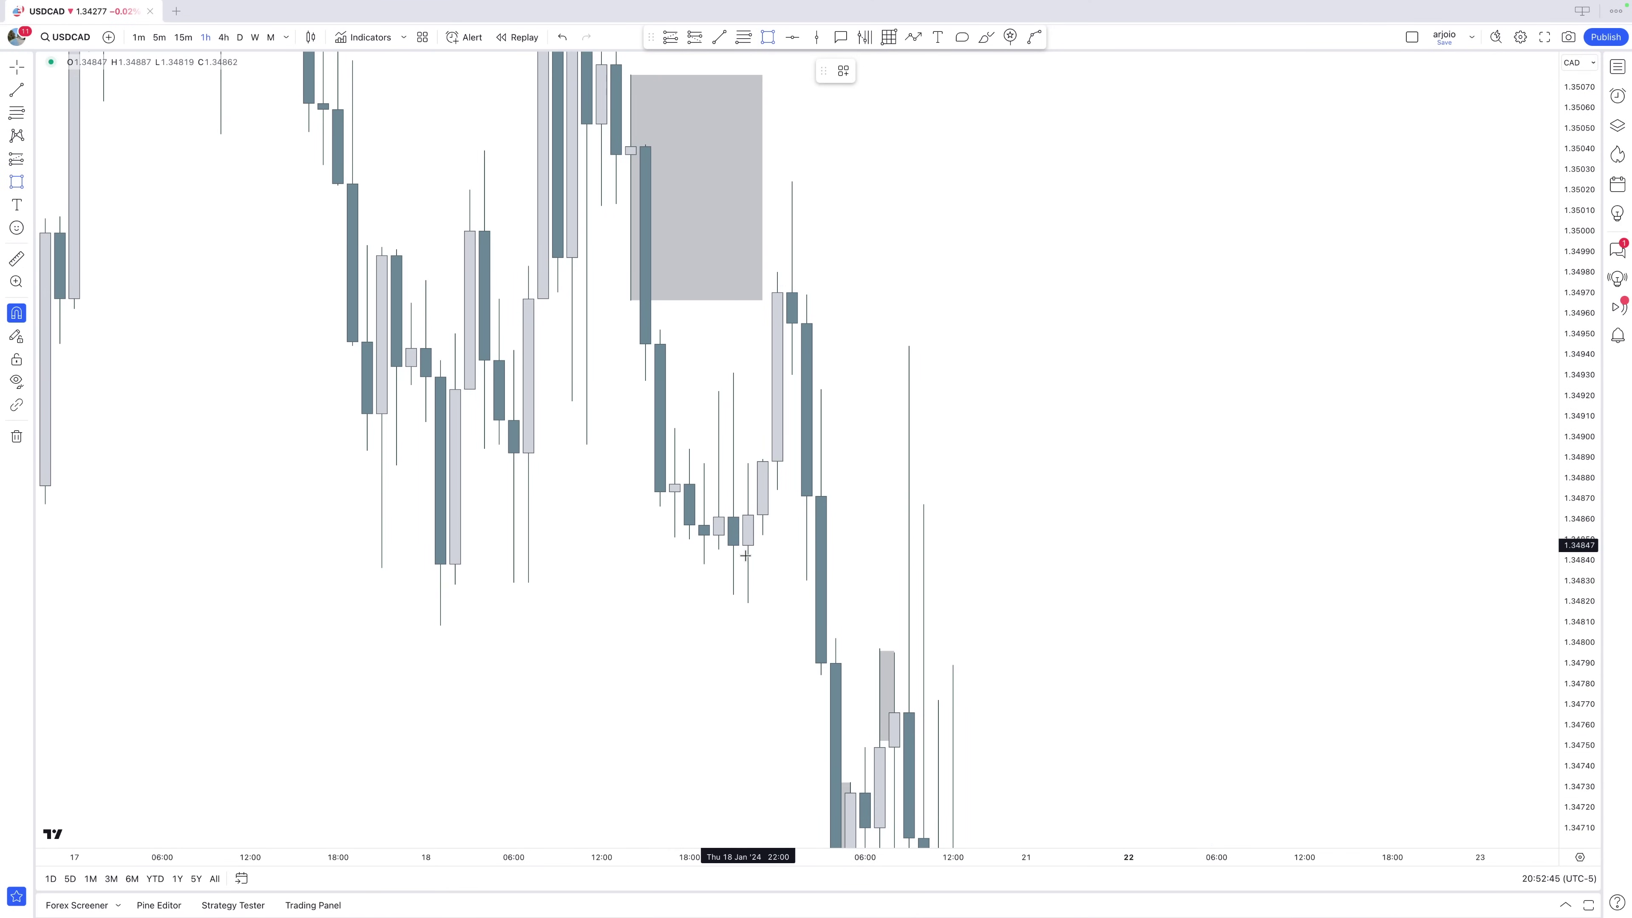
pyautogui.moveTo(747, 598); pyautogui.dragTo(792, 183)
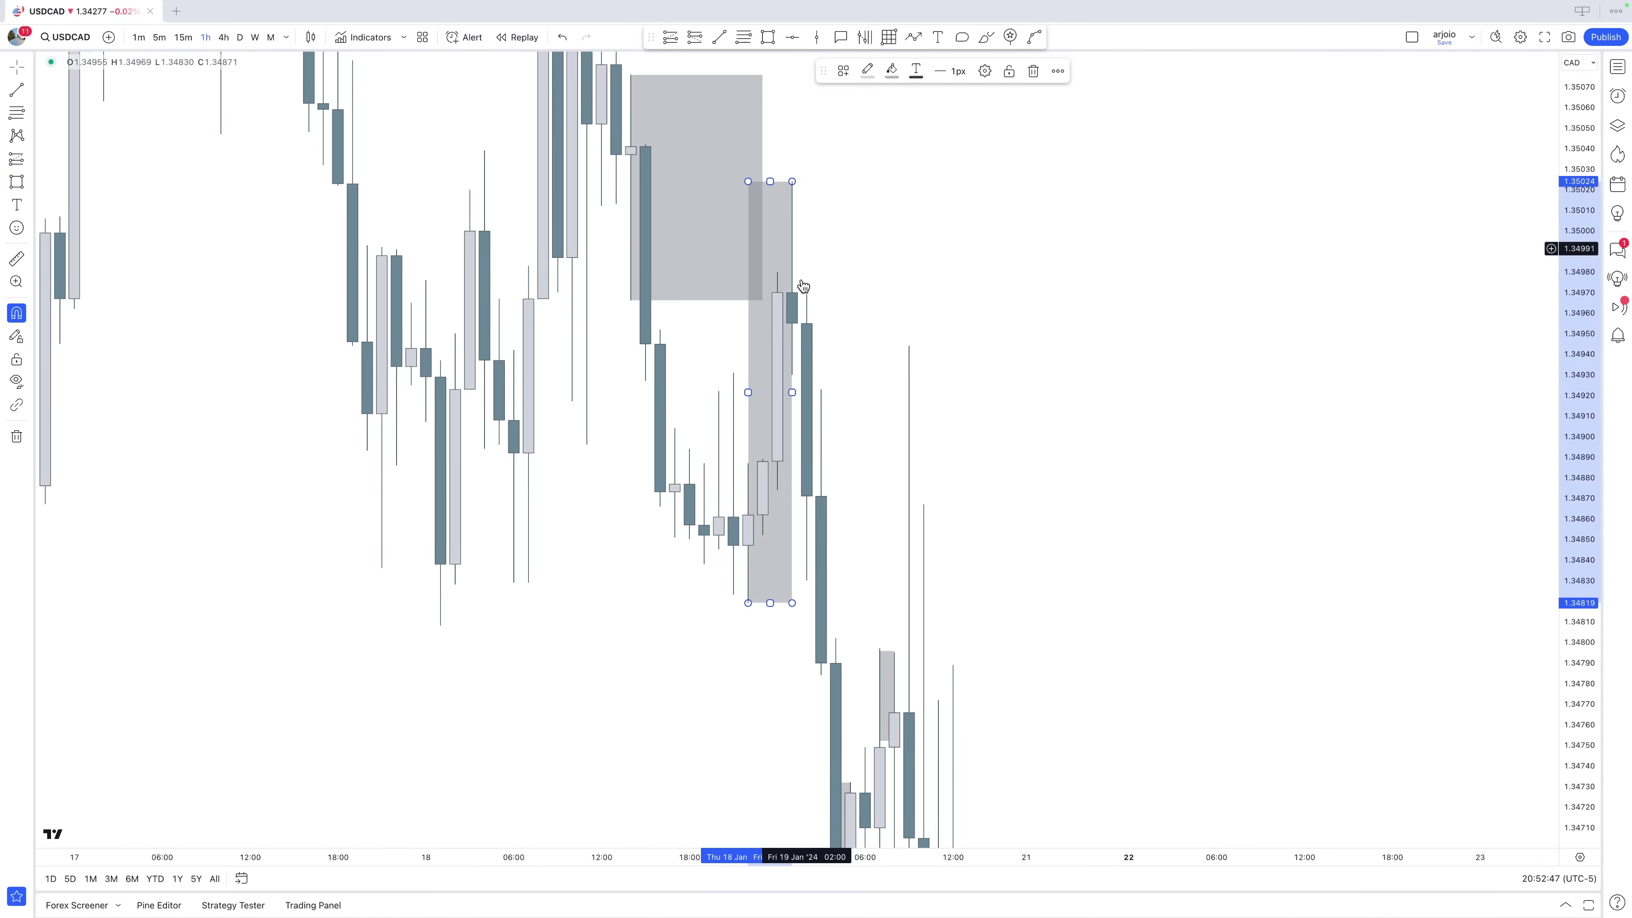
pyautogui.moveTo(796, 392); pyautogui.dragTo(899, 390)
pyautogui.click(1002, 561)
pyautogui.moveTo(1001, 561); pyautogui.dragTo(981, 406)
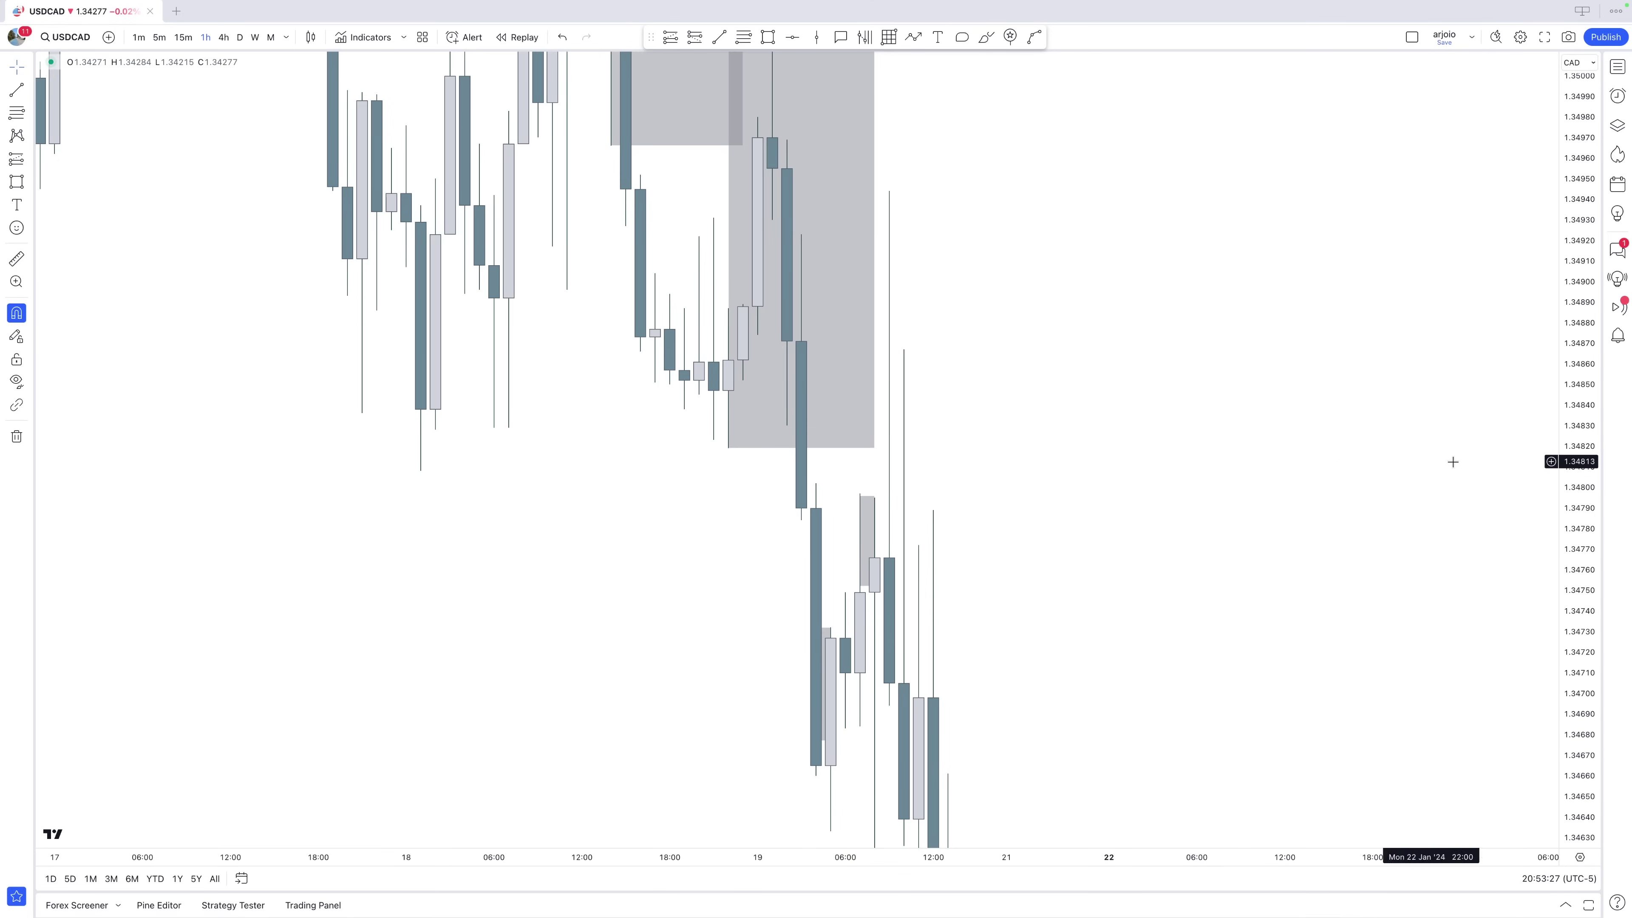
pyautogui.moveTo(1570, 428); pyautogui.dragTo(1520, 574)
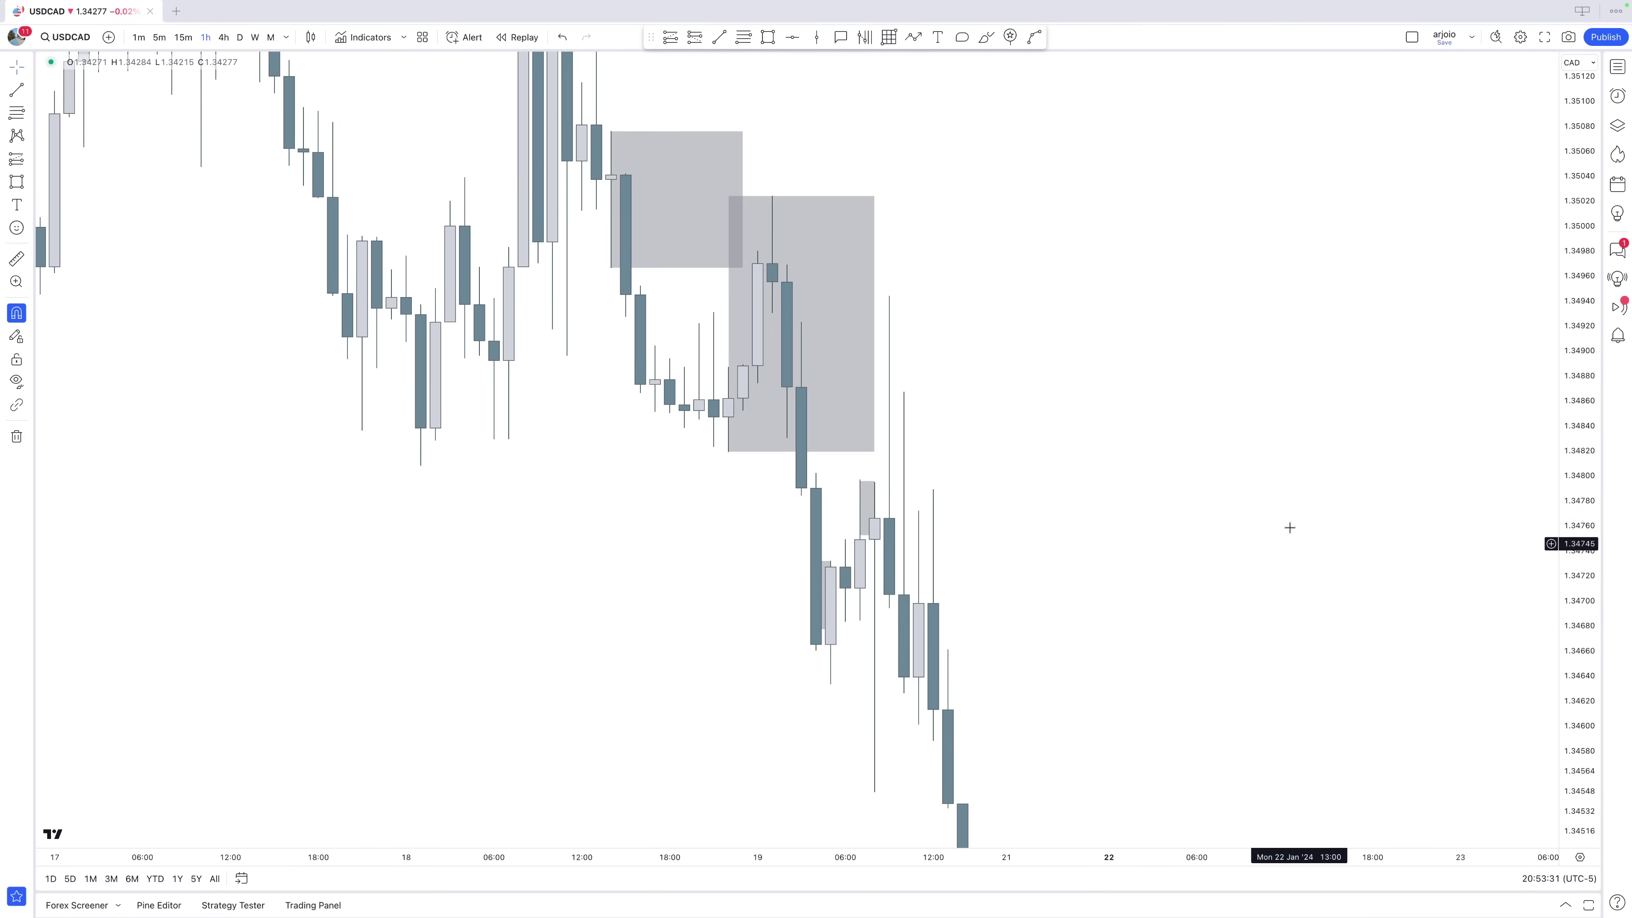
# Examine the boxed 18 to 19 January decline on the 1-hour chart, and its wider context at 4-hour, daily and weekly intervals.
pyautogui.moveTo(1243, 505); pyautogui.dragTo(1241, 575)
pyautogui.click(870, 575)
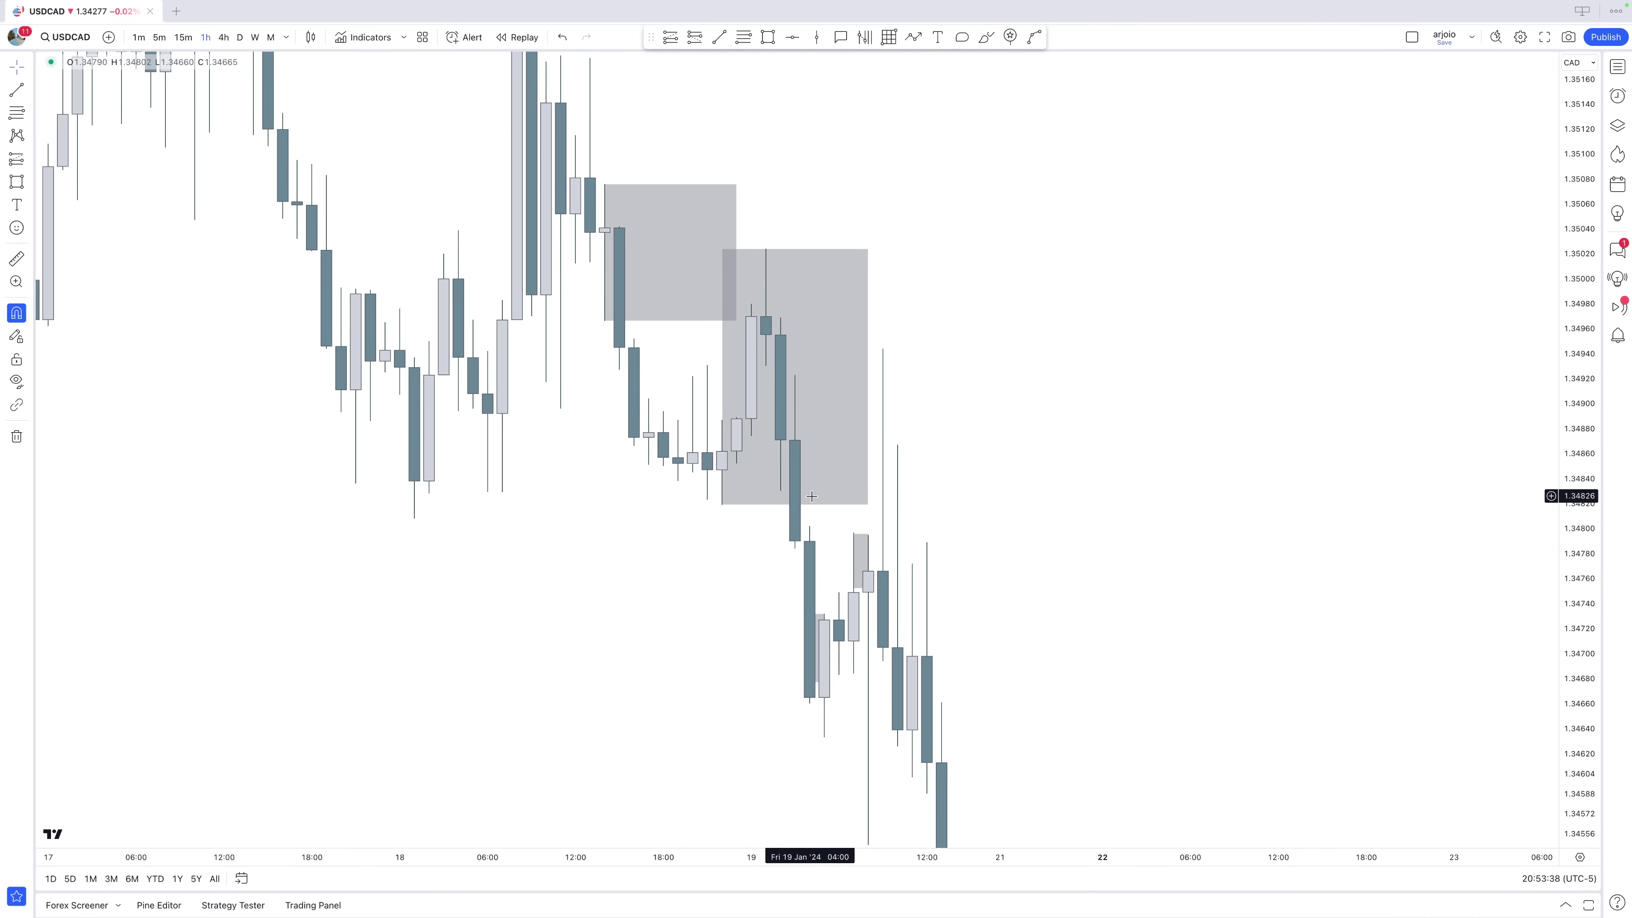
pyautogui.click(847, 508)
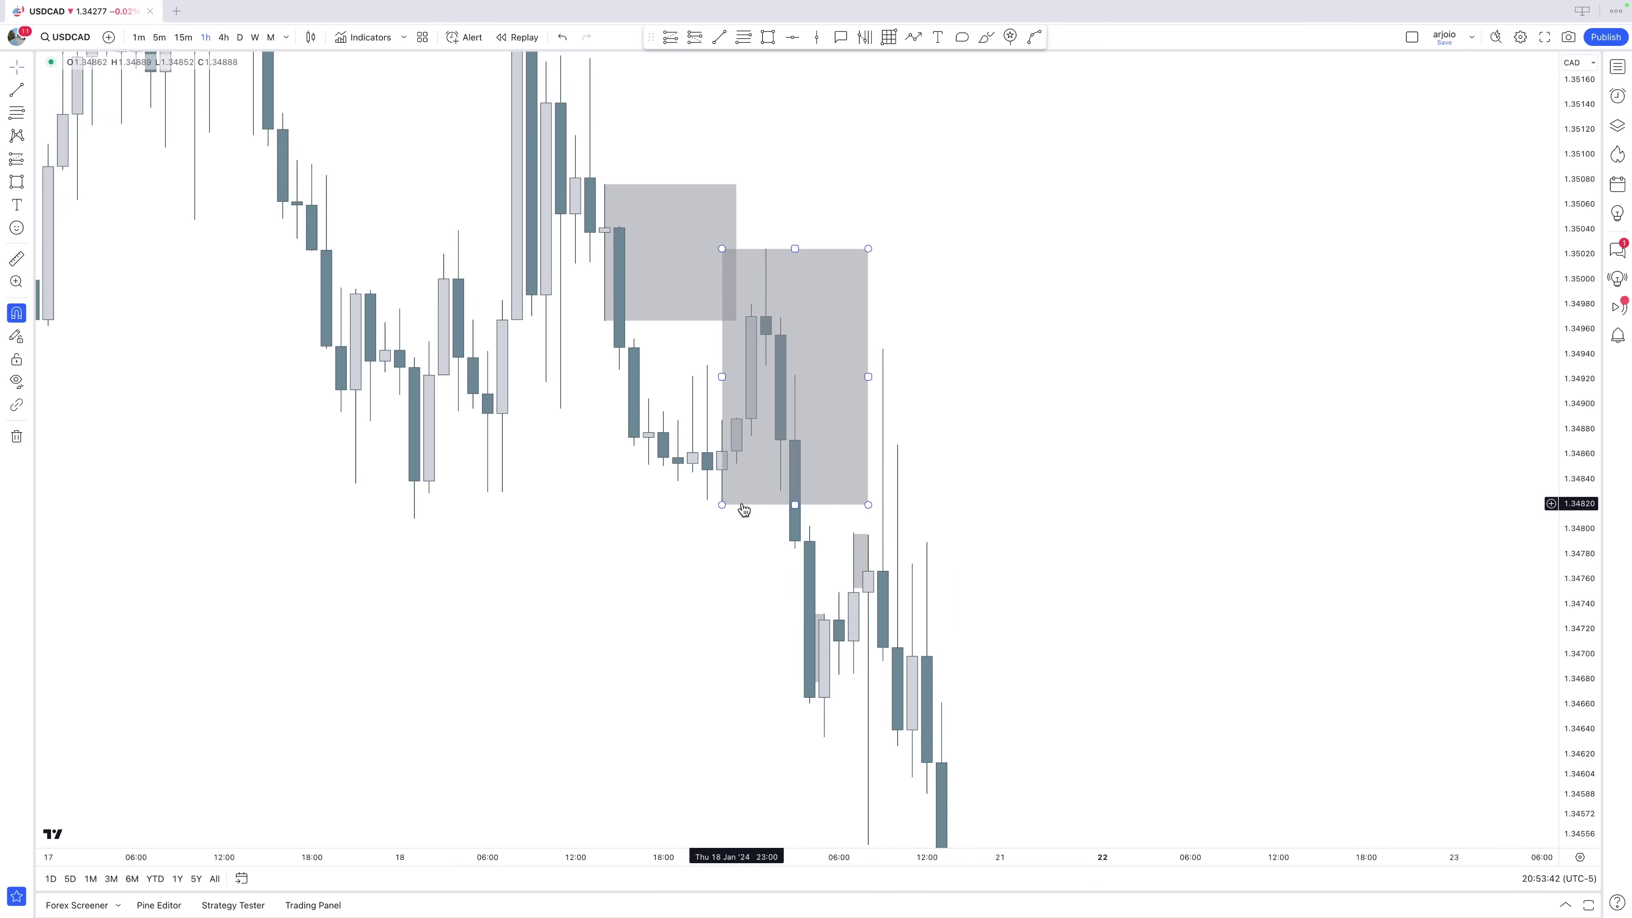
pyautogui.scroll(-3, 831, 277)
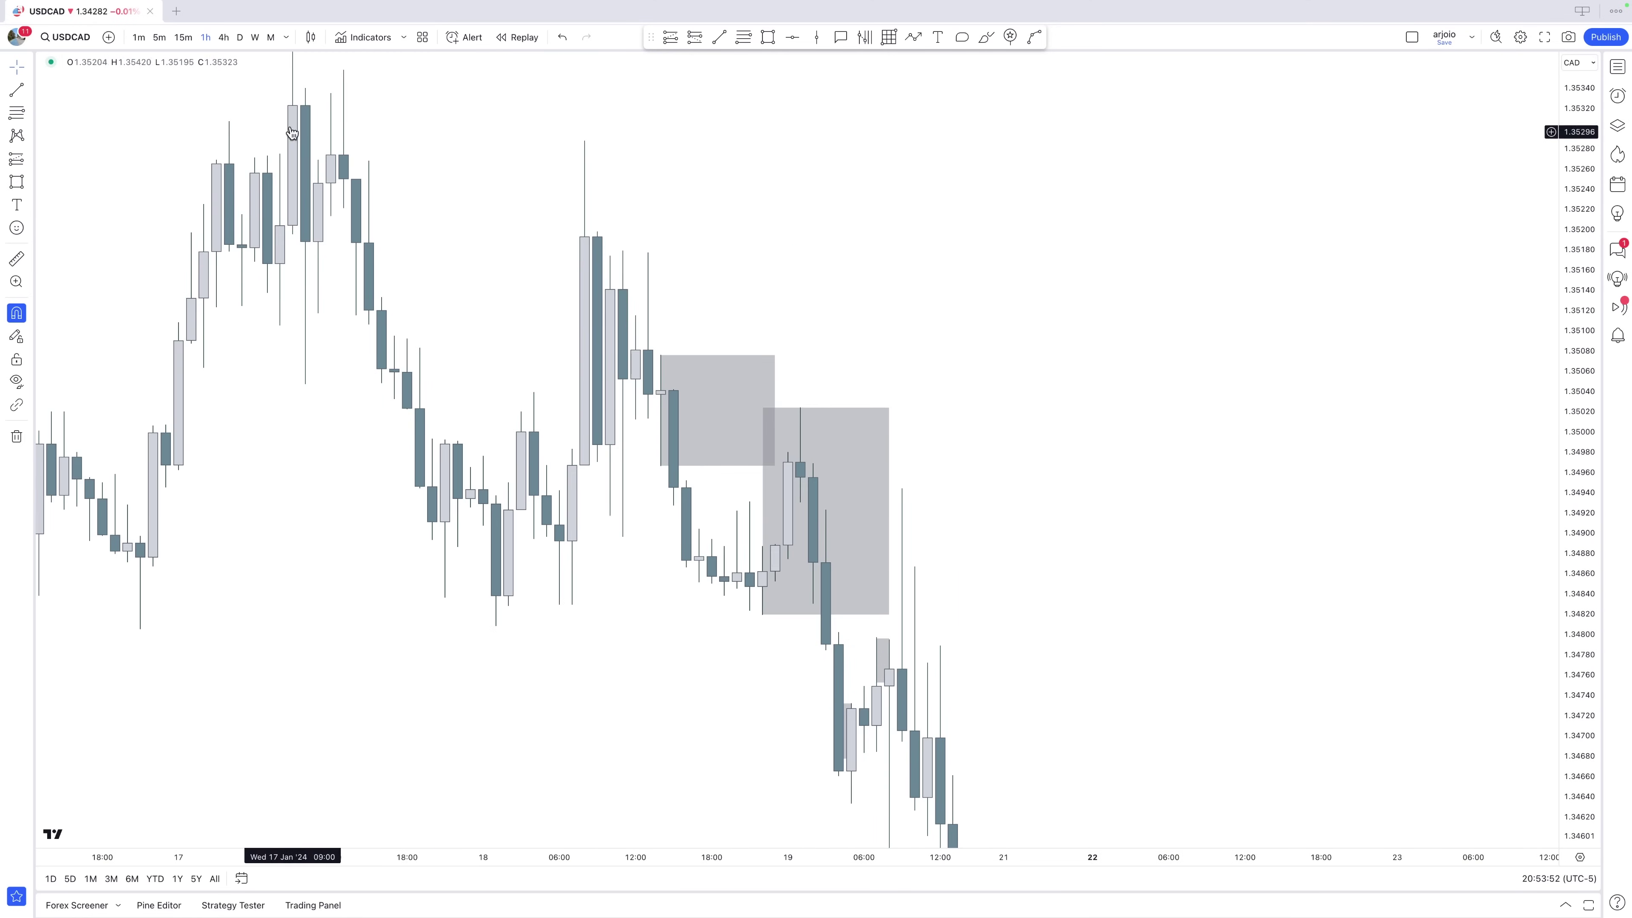
pyautogui.click(223, 37)
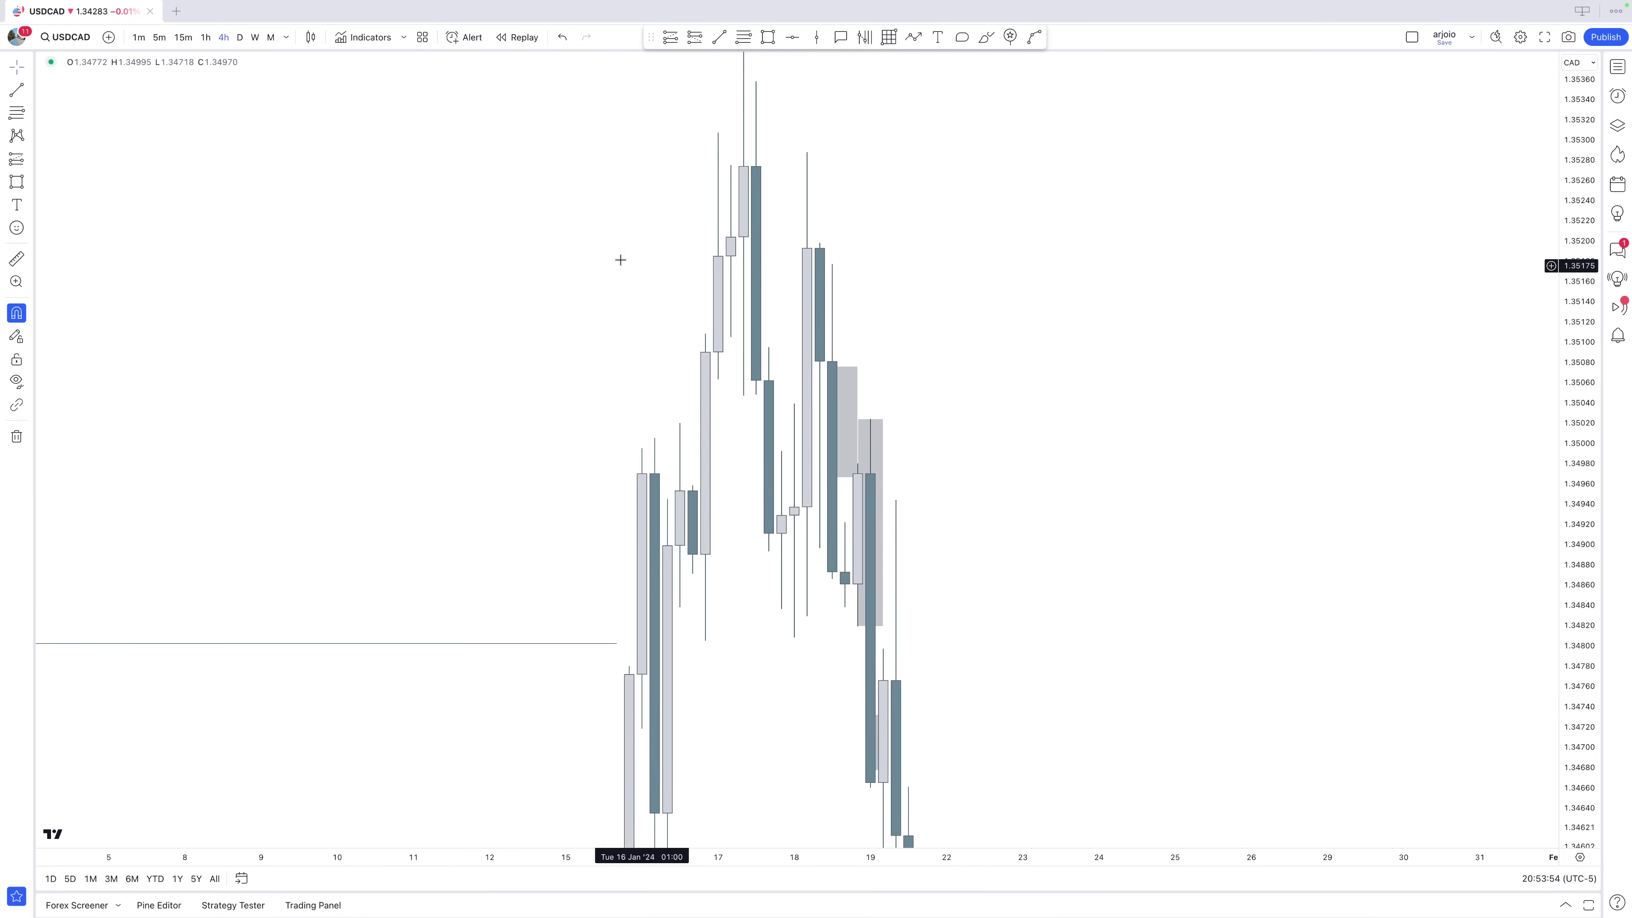
pyautogui.click(240, 37)
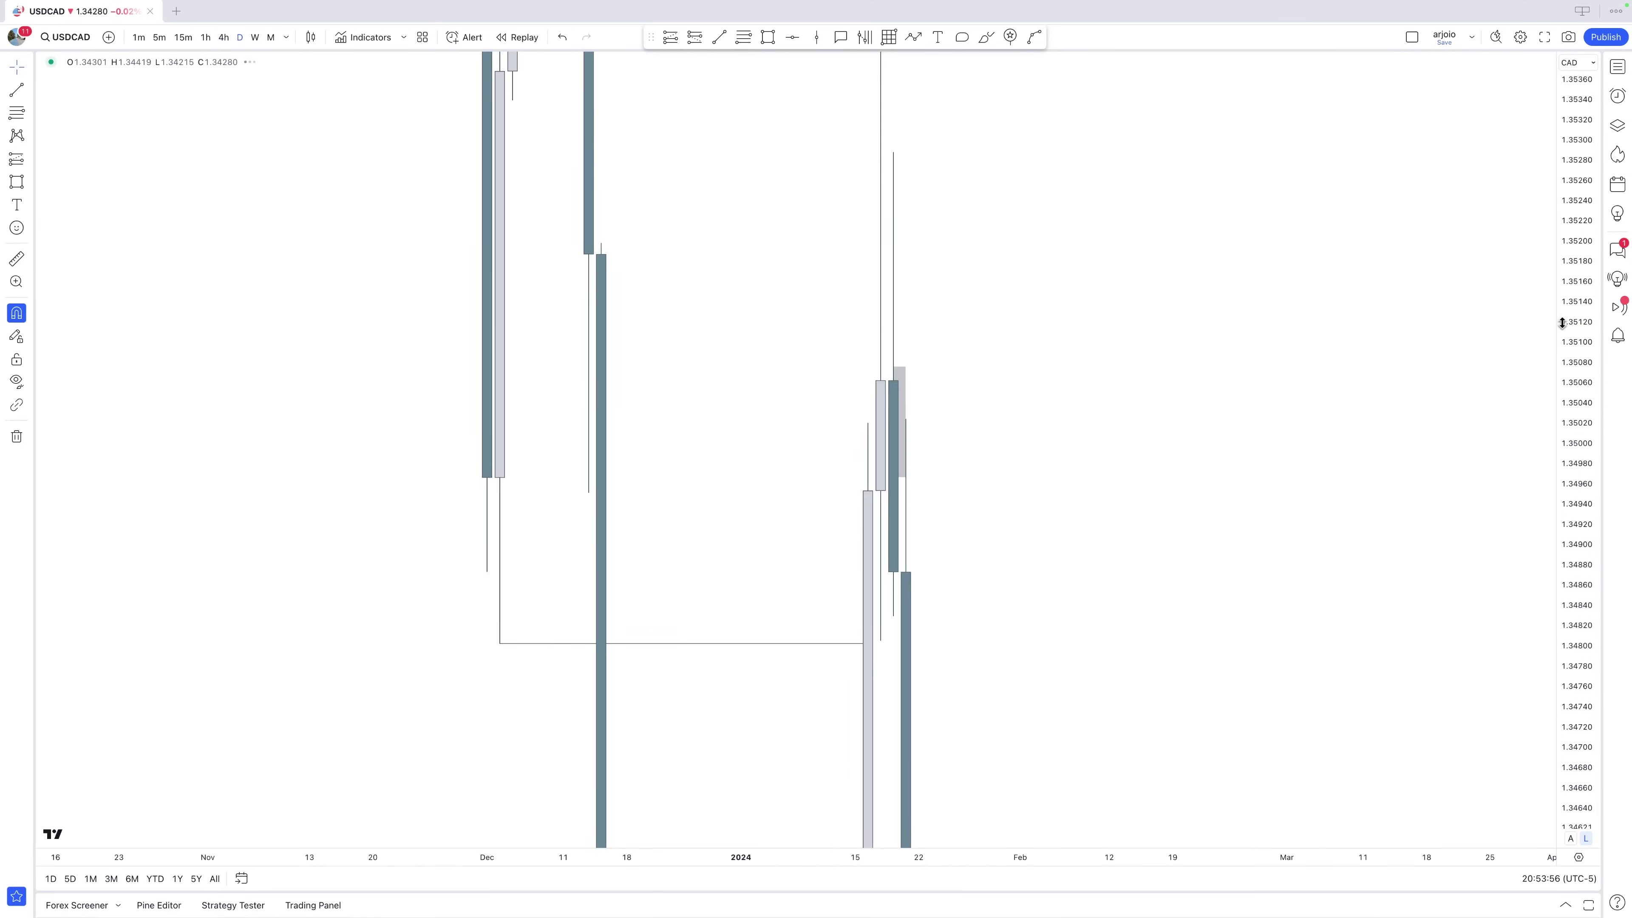
pyautogui.hscroll(5, 863, 386)
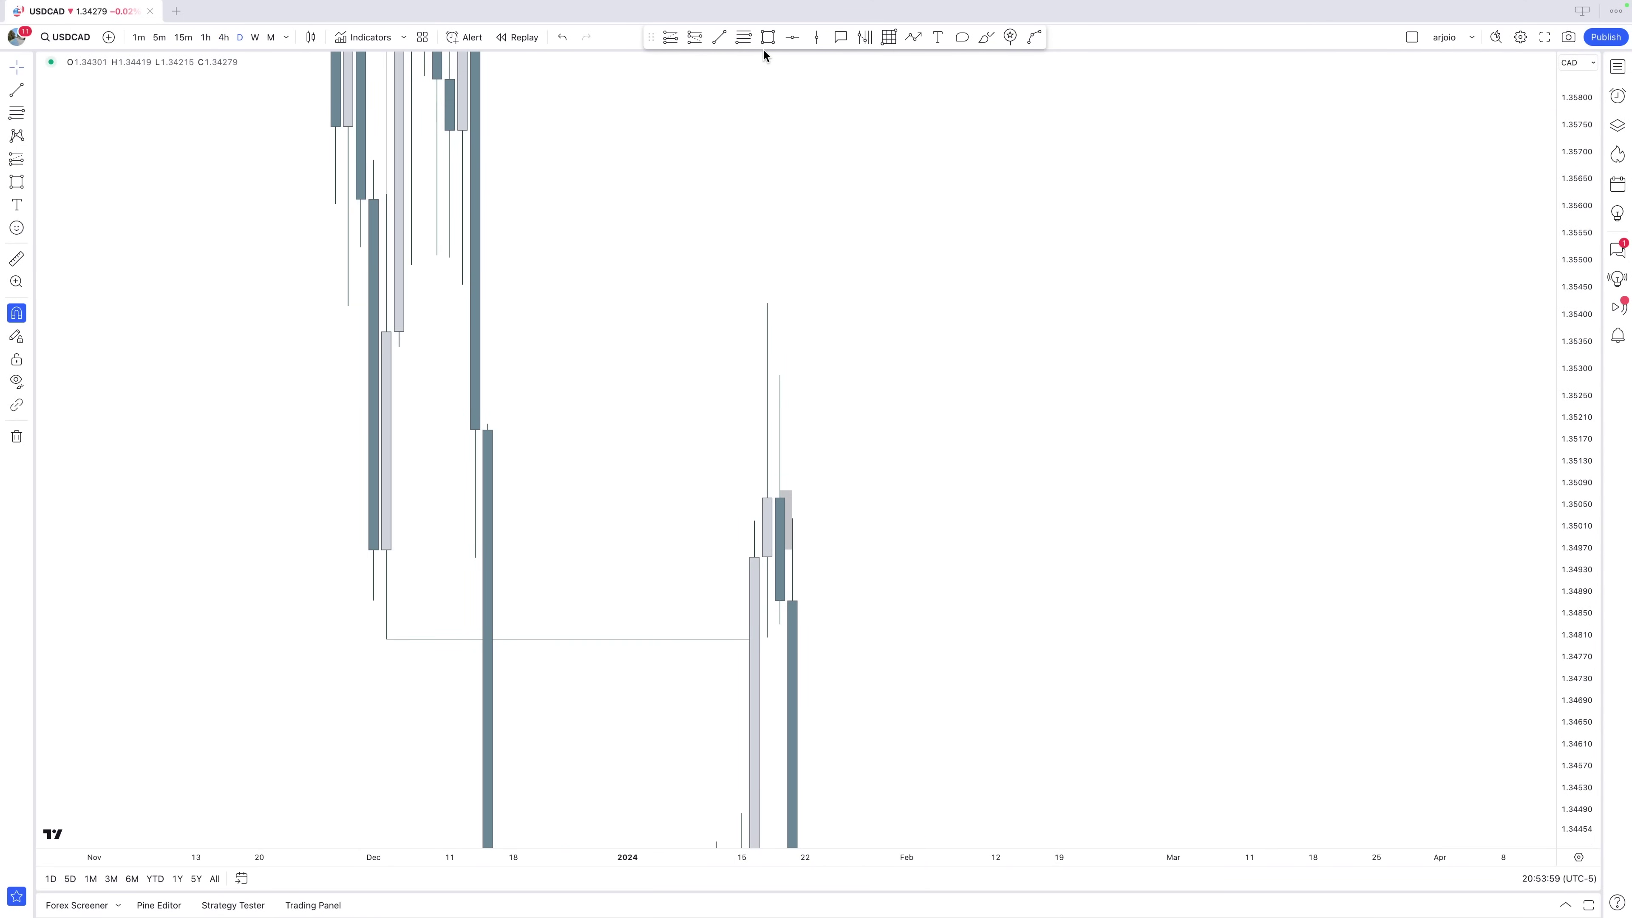
pyautogui.scroll(-3, 1577, 315)
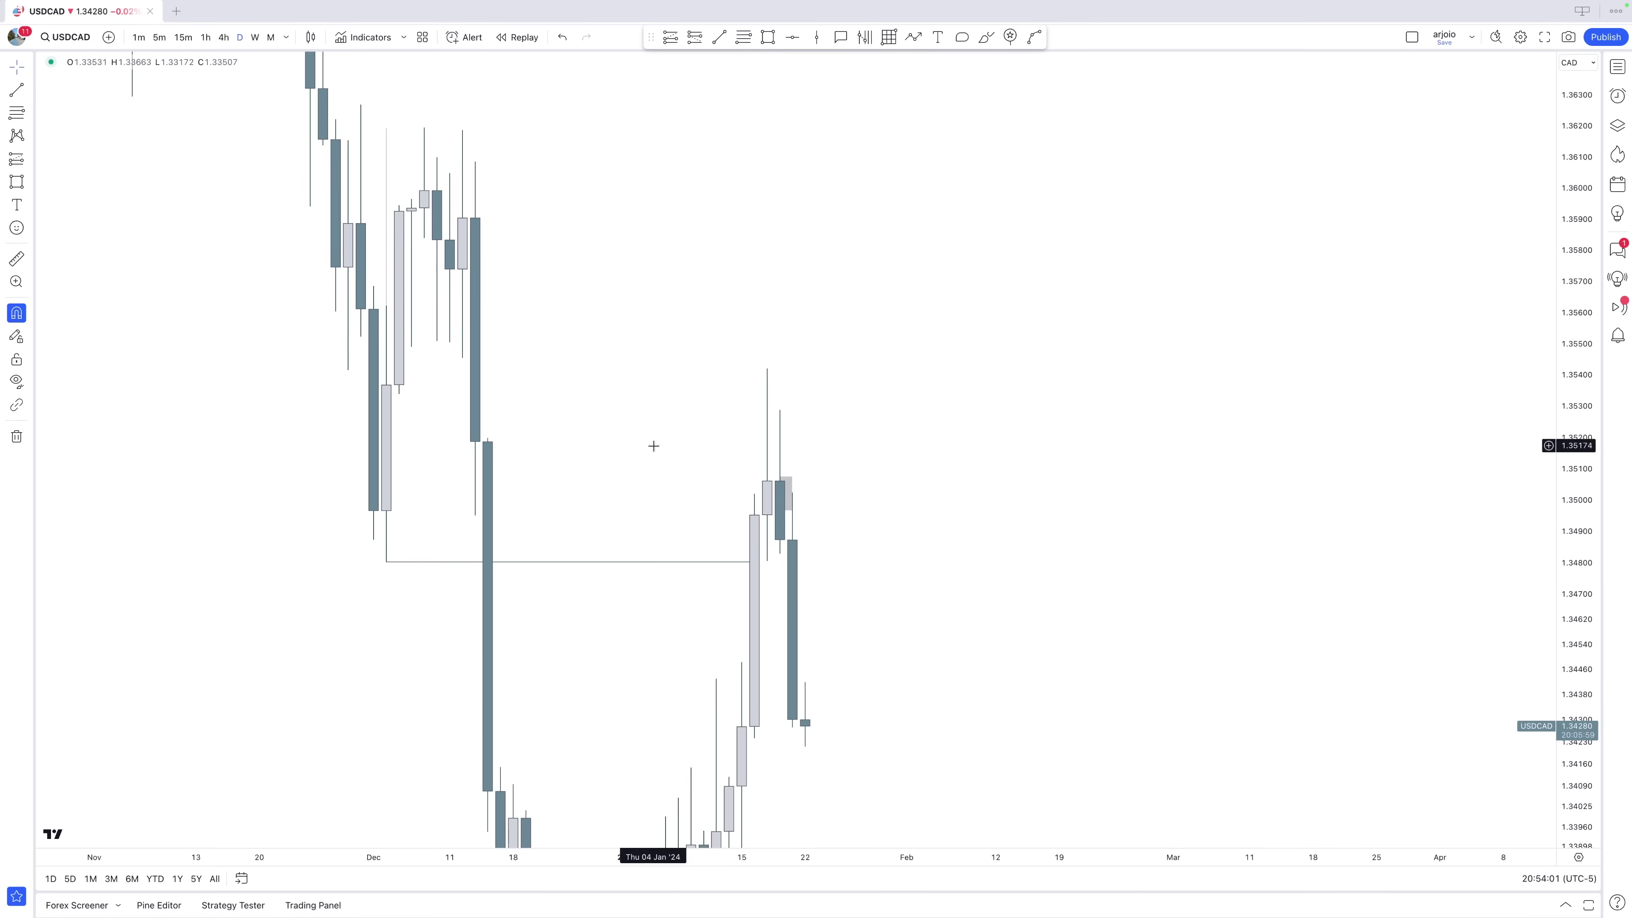
pyautogui.click(255, 38)
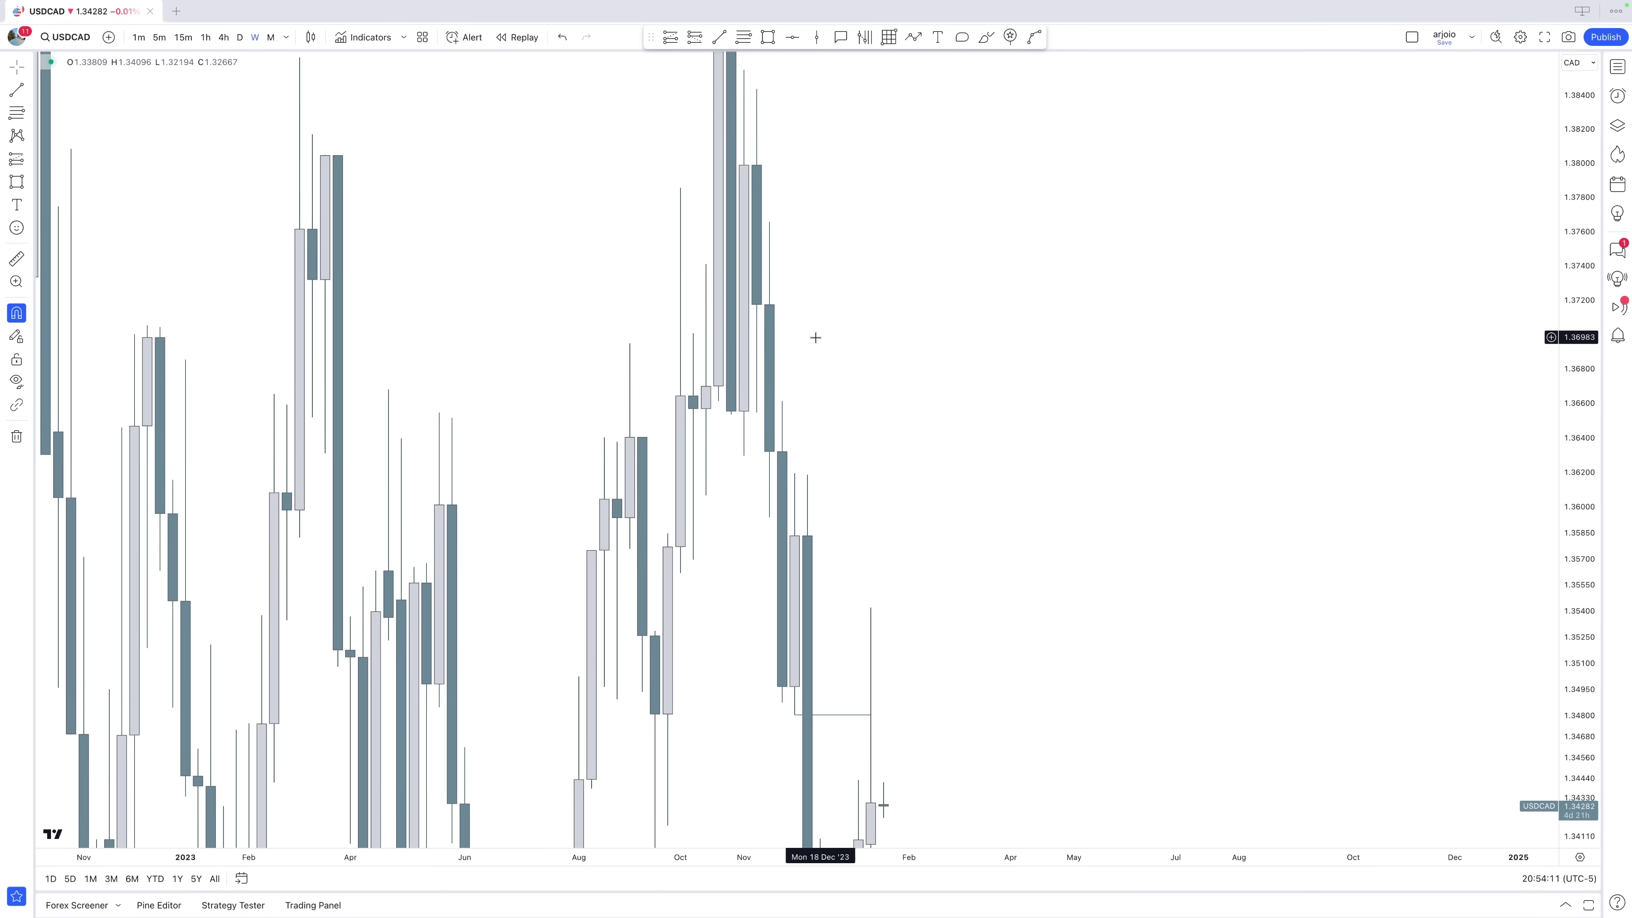
pyautogui.moveTo(940, 565); pyautogui.dragTo(884, 406)
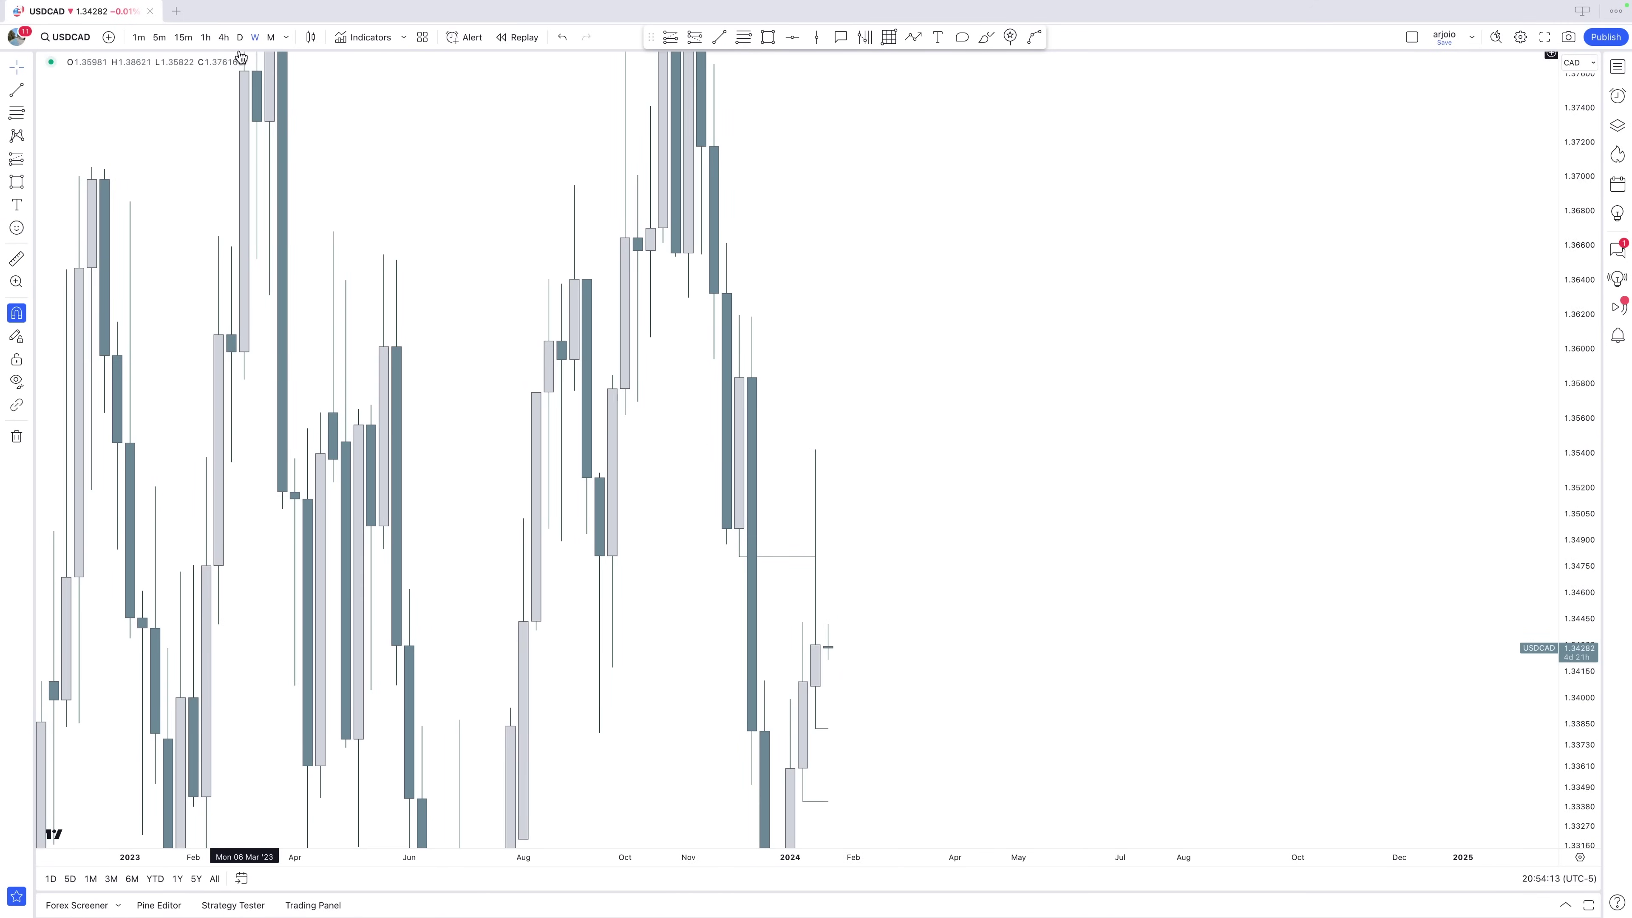
# Review the January reversal around the boxed ranges again on the daily, 4-hour and 1-hour intervals.
pyautogui.click(239, 36)
pyautogui.moveTo(977, 474); pyautogui.dragTo(1144, 434)
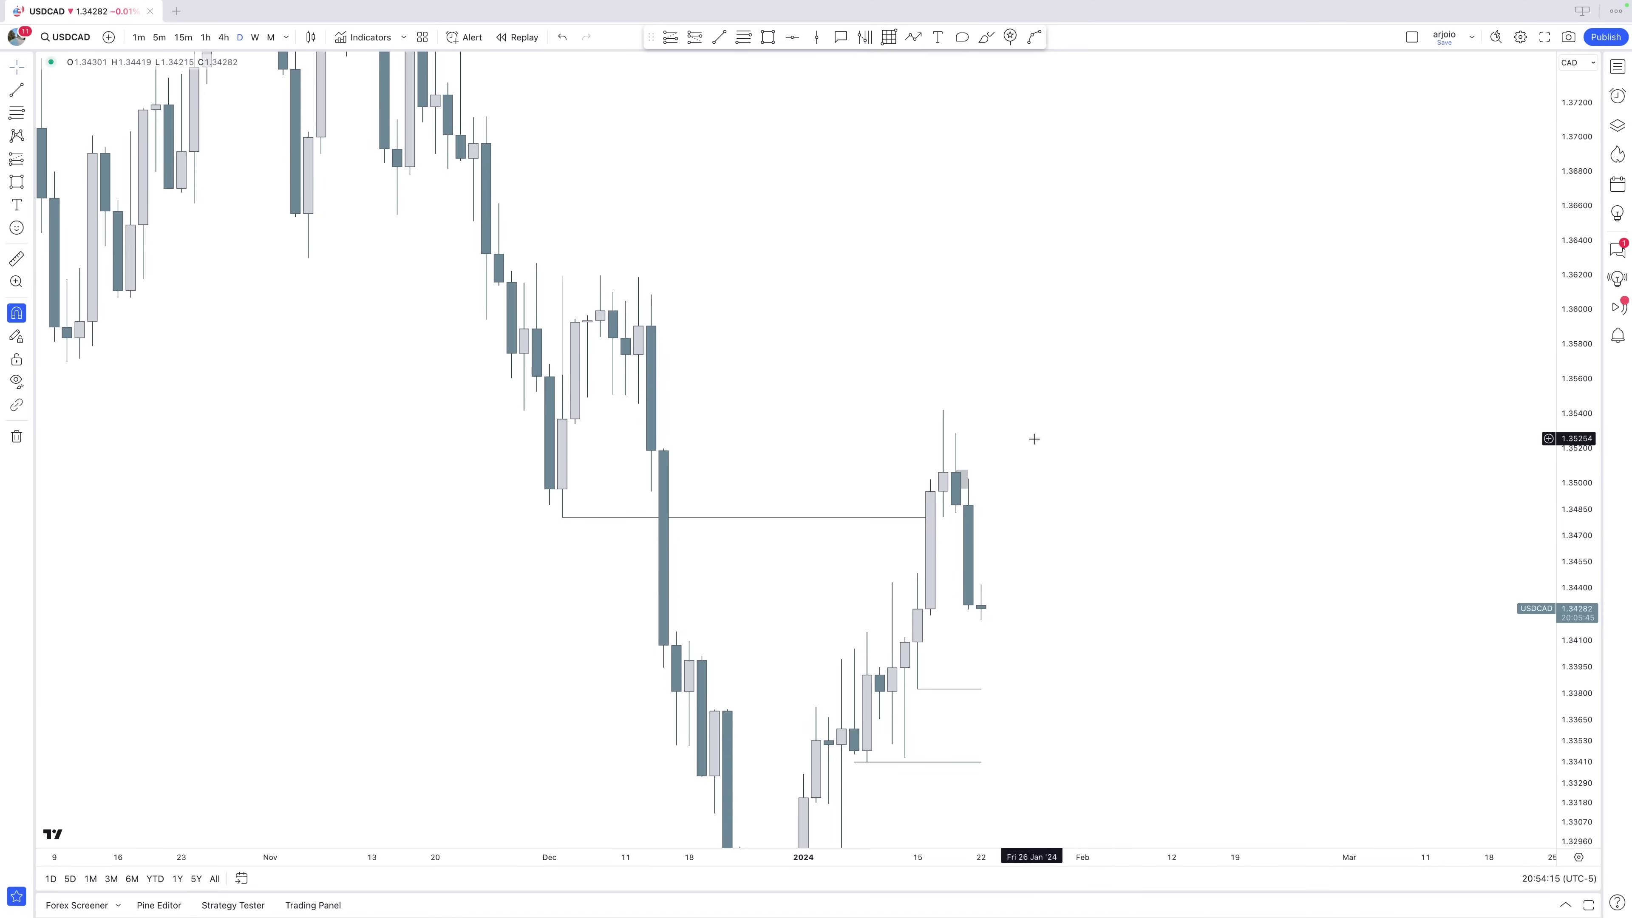
pyautogui.moveTo(1577, 624); pyautogui.dragTo(1577, 572)
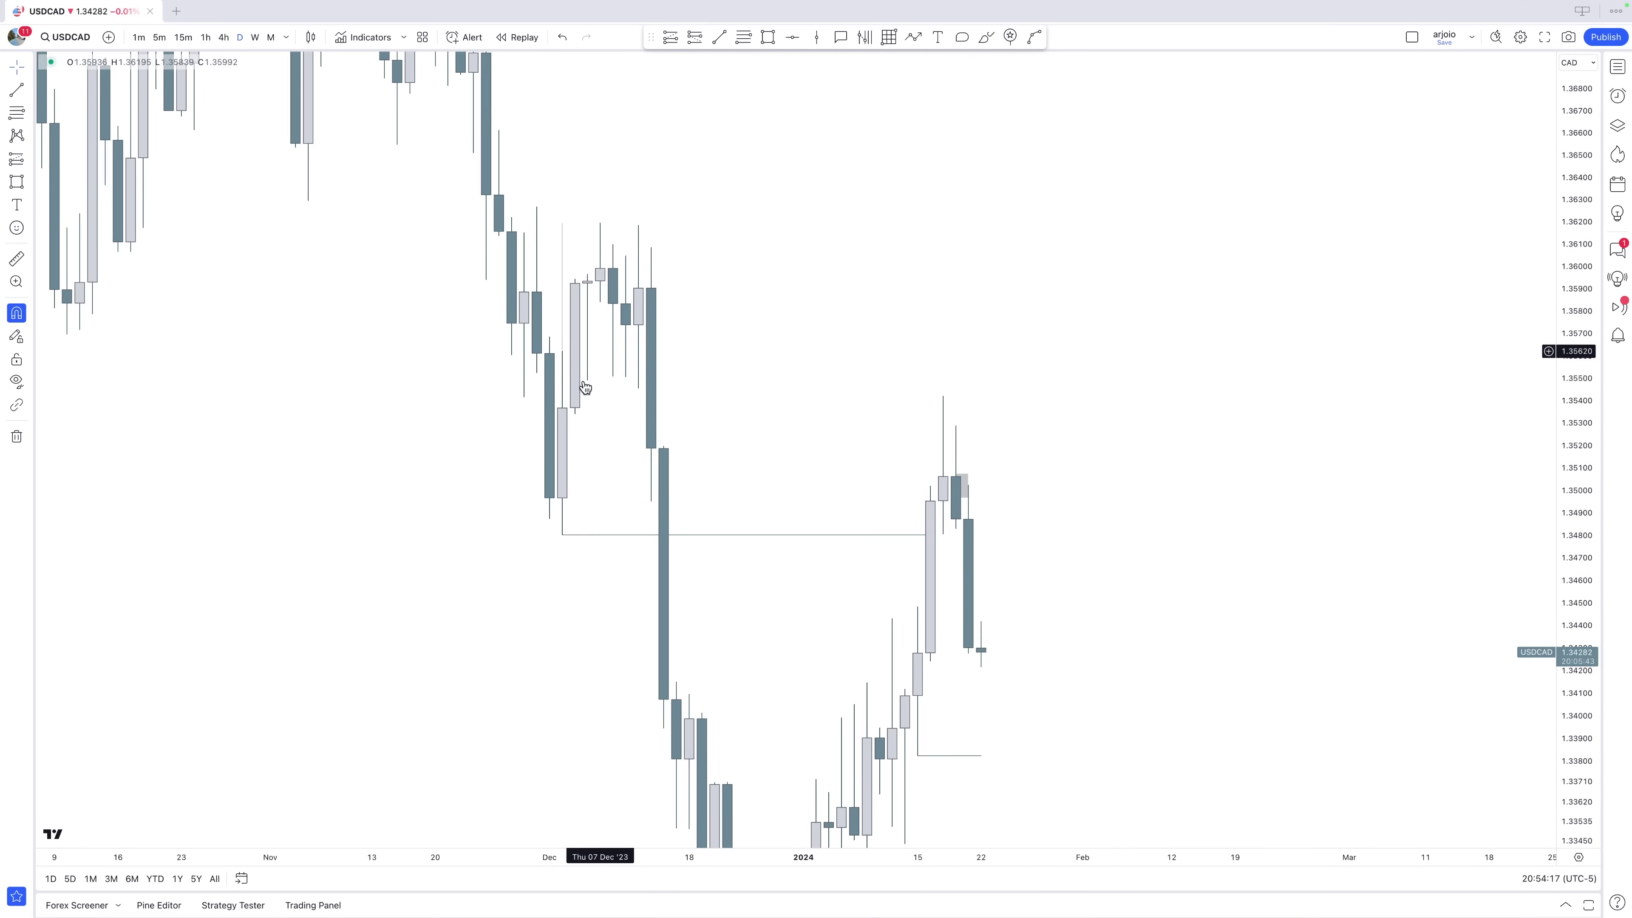
pyautogui.click(223, 38)
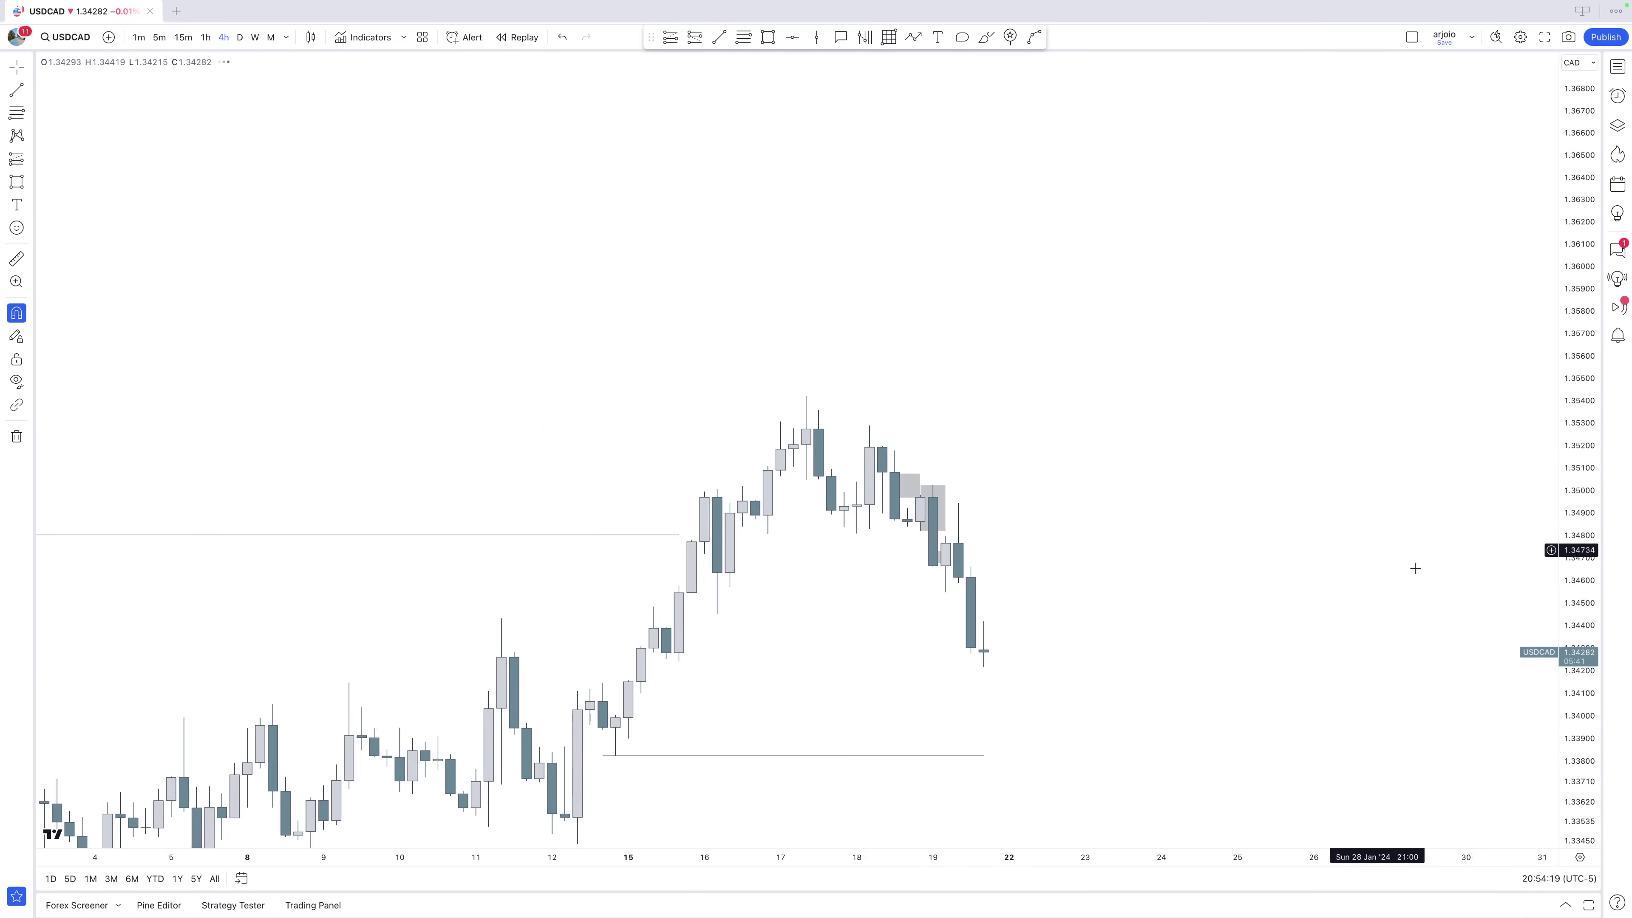
pyautogui.moveTo(1564, 771); pyautogui.dragTo(1500, 331)
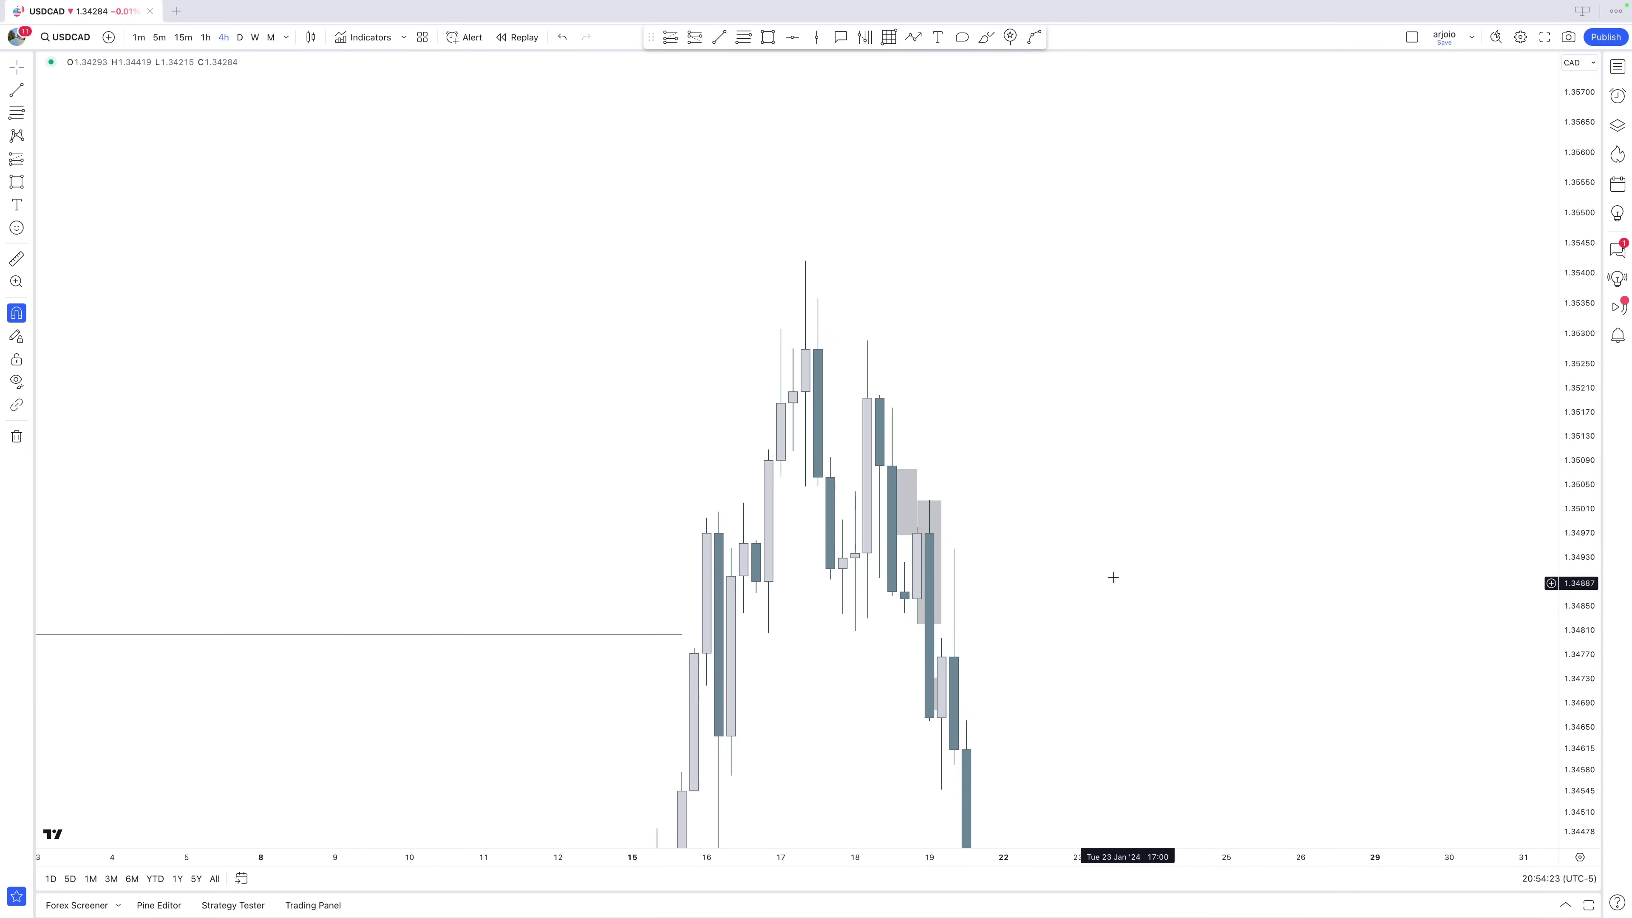
pyautogui.click(206, 36)
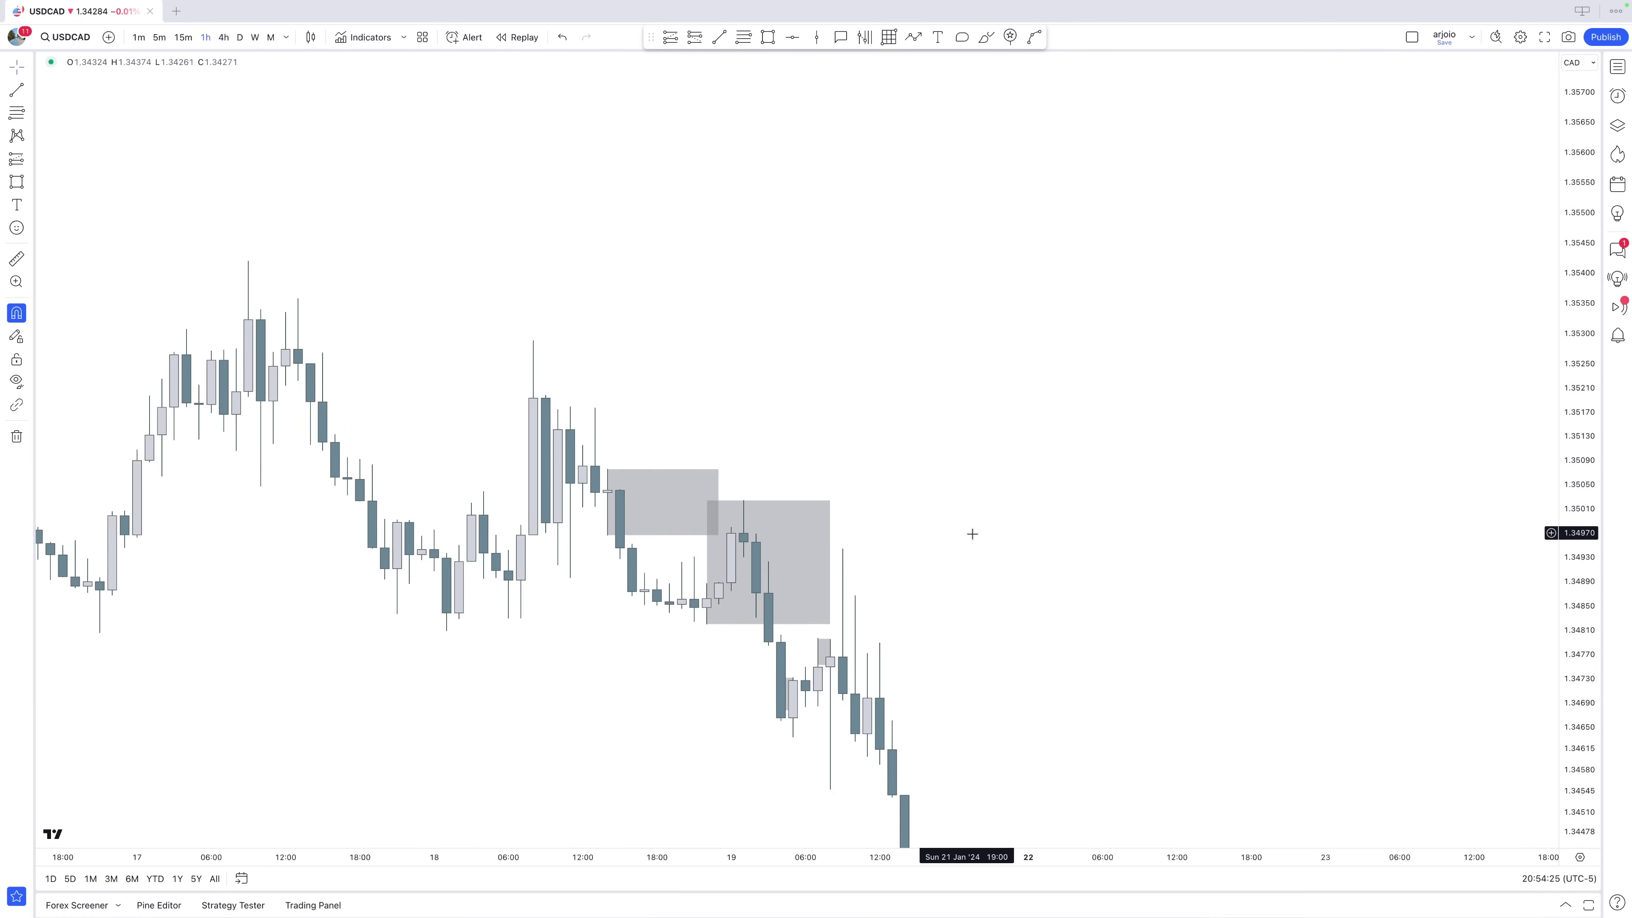
# Switch the chart to the 5-minute interval and delete the large rectangle from 18 January 22:00 to 19 January 08:00.
pyautogui.click(158, 36)
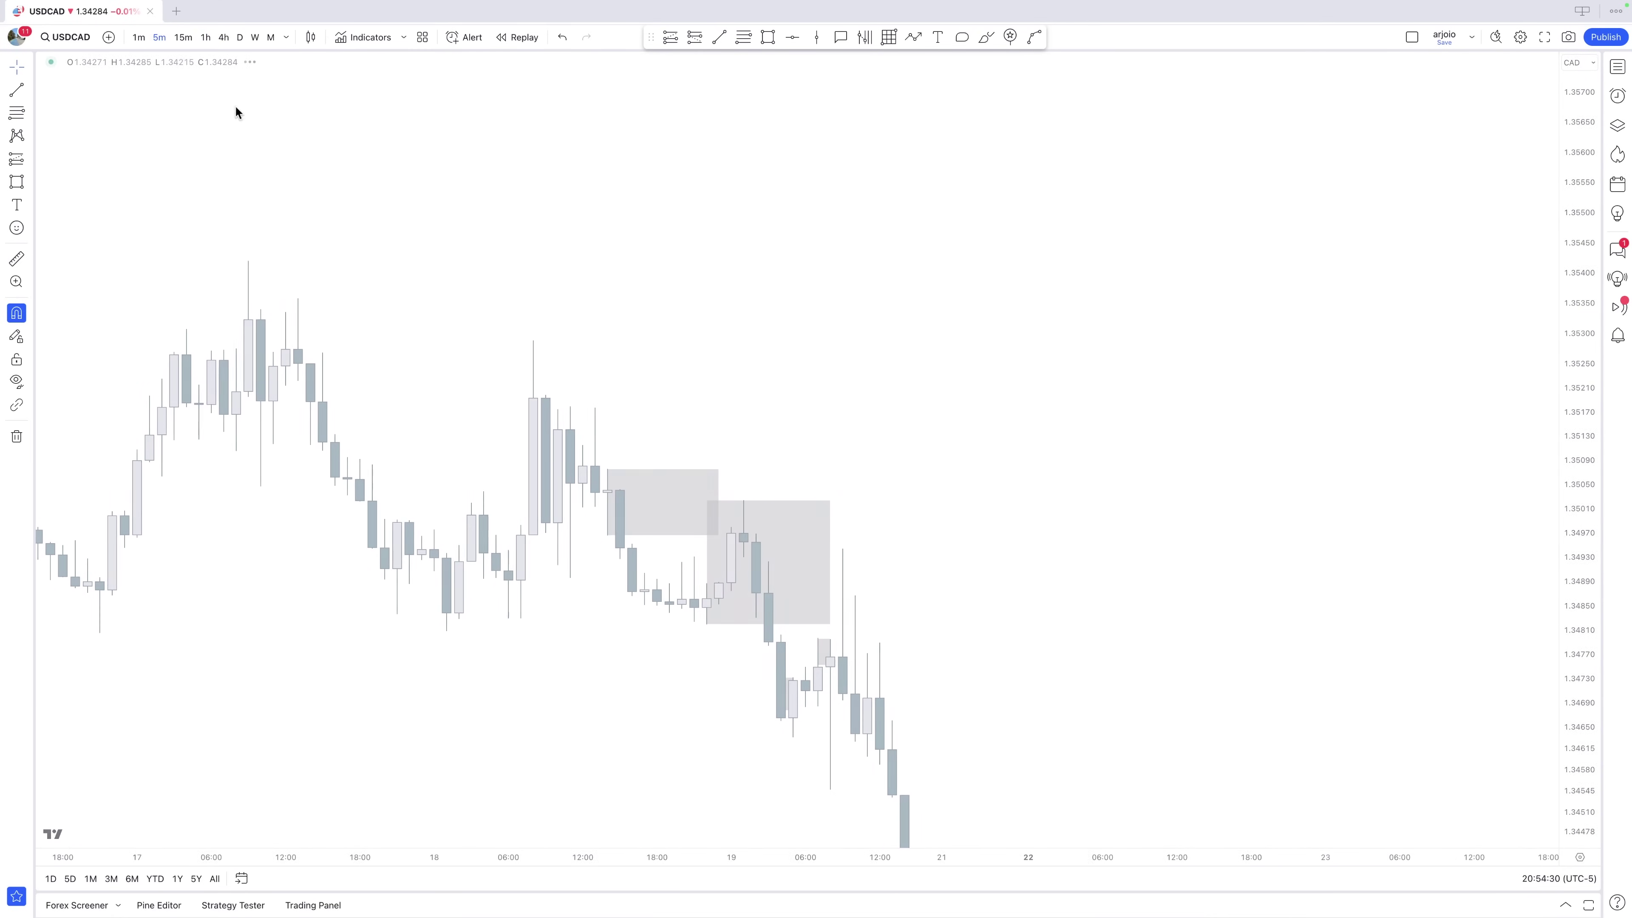
pyautogui.scroll(3, 670, 536)
pyautogui.hscroll(-5, 1232, 643)
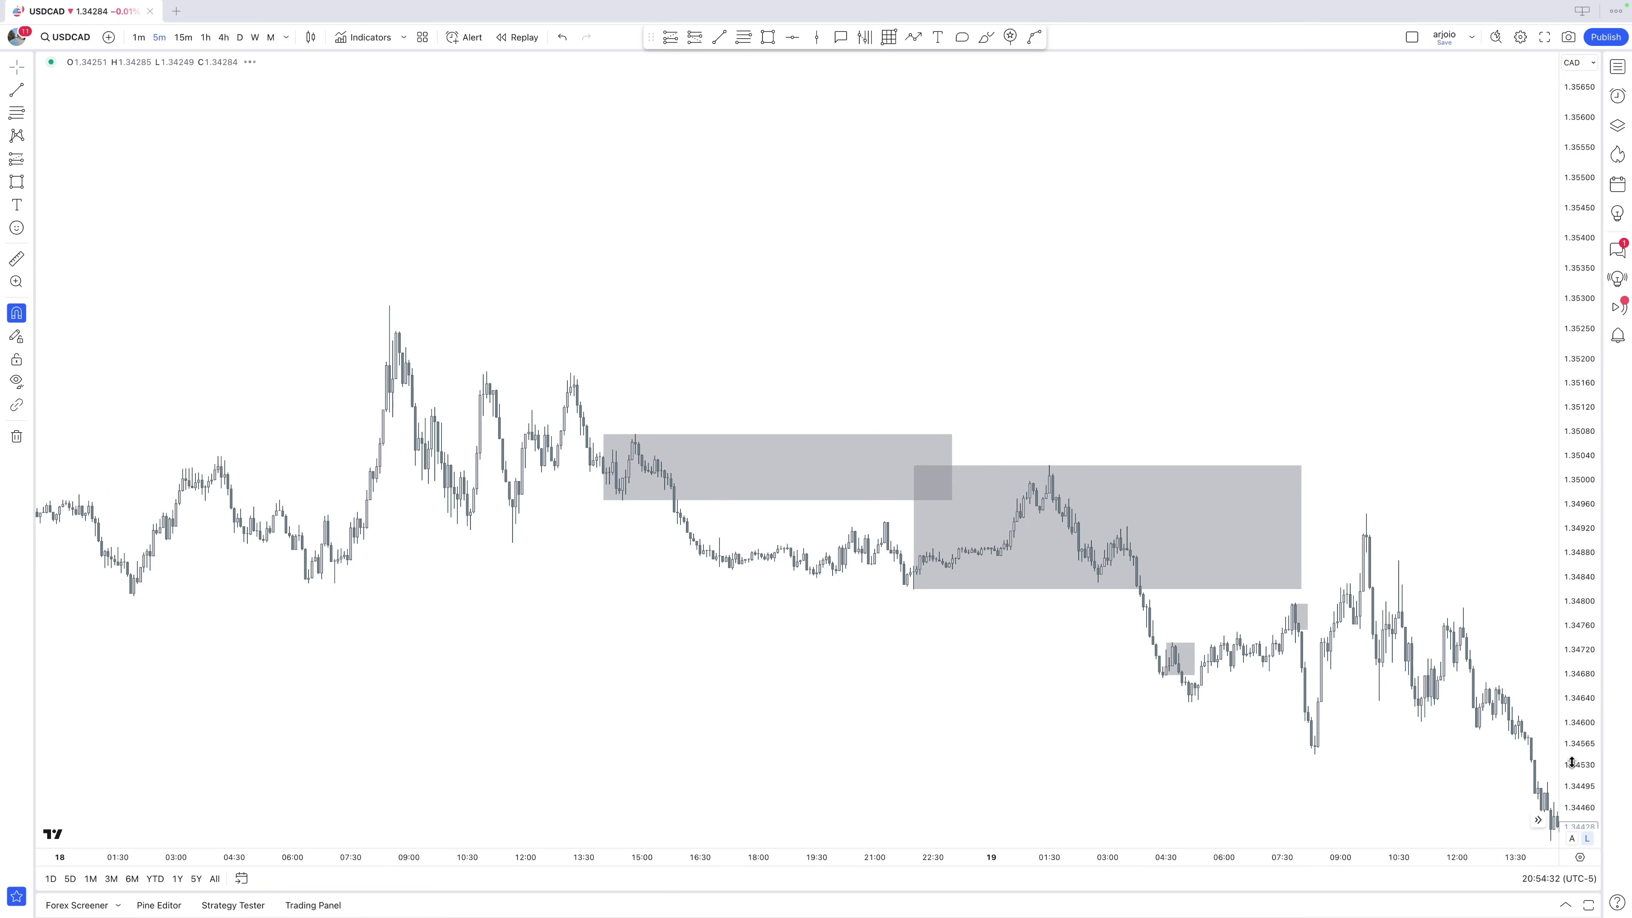
pyautogui.scroll(3, 947, 528)
pyautogui.press('Delete')
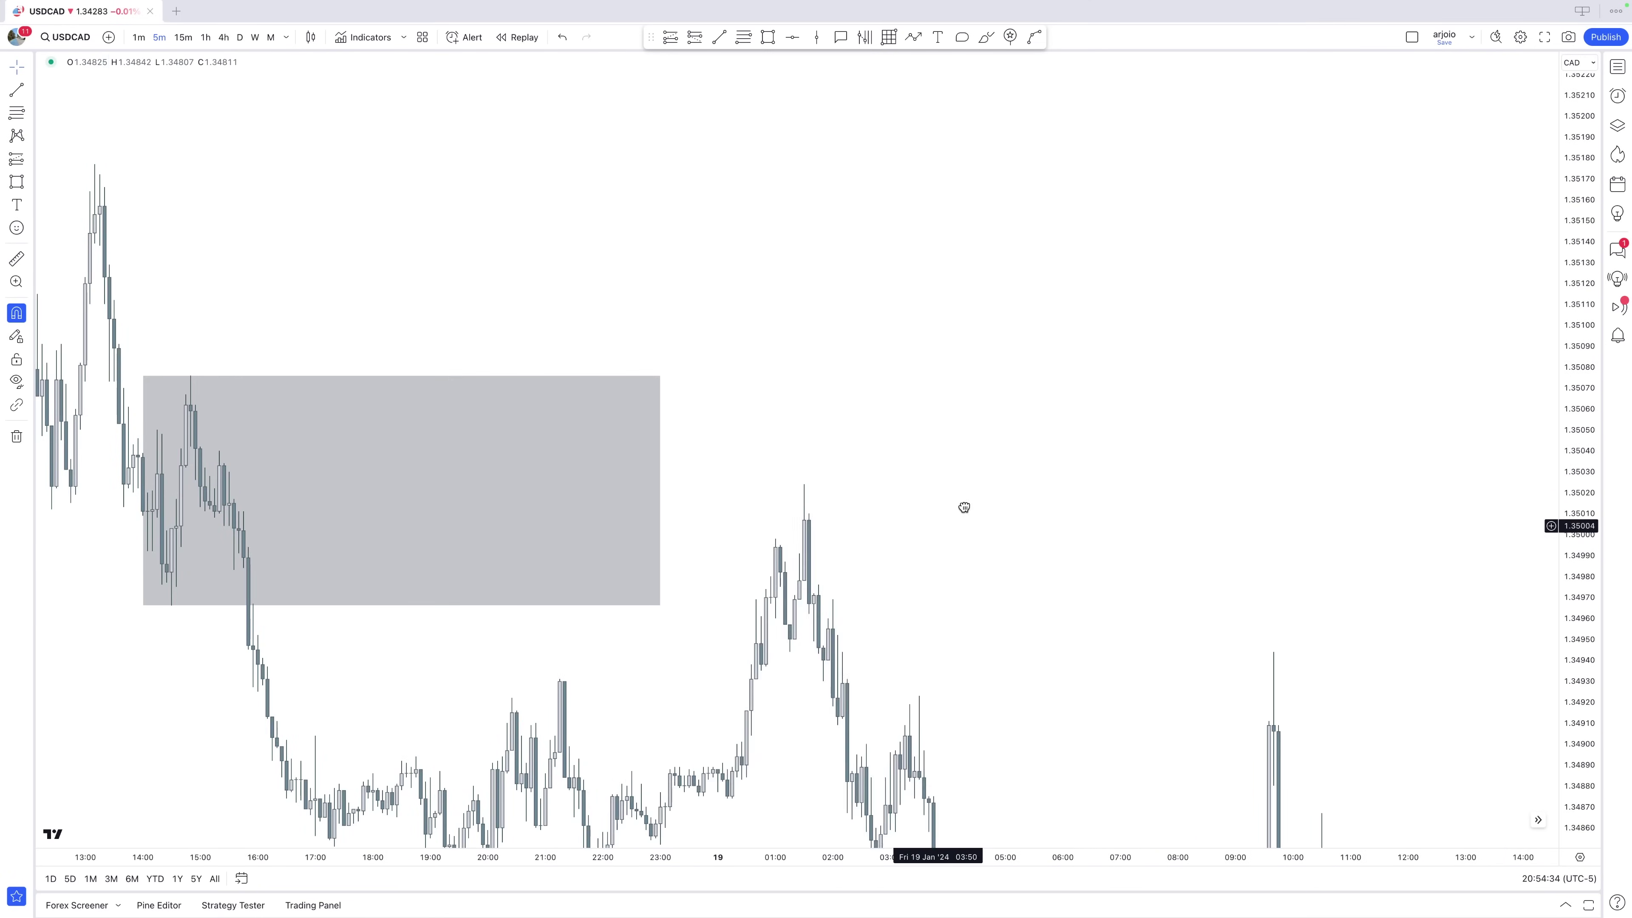
# Draw a rectangle from the 19 January 01:40 candle between 1.34949 and 1.34972, and extend it to about 02:00.
pyautogui.scroll(2, 1191, 365)
pyautogui.scroll(2, 1394, 418)
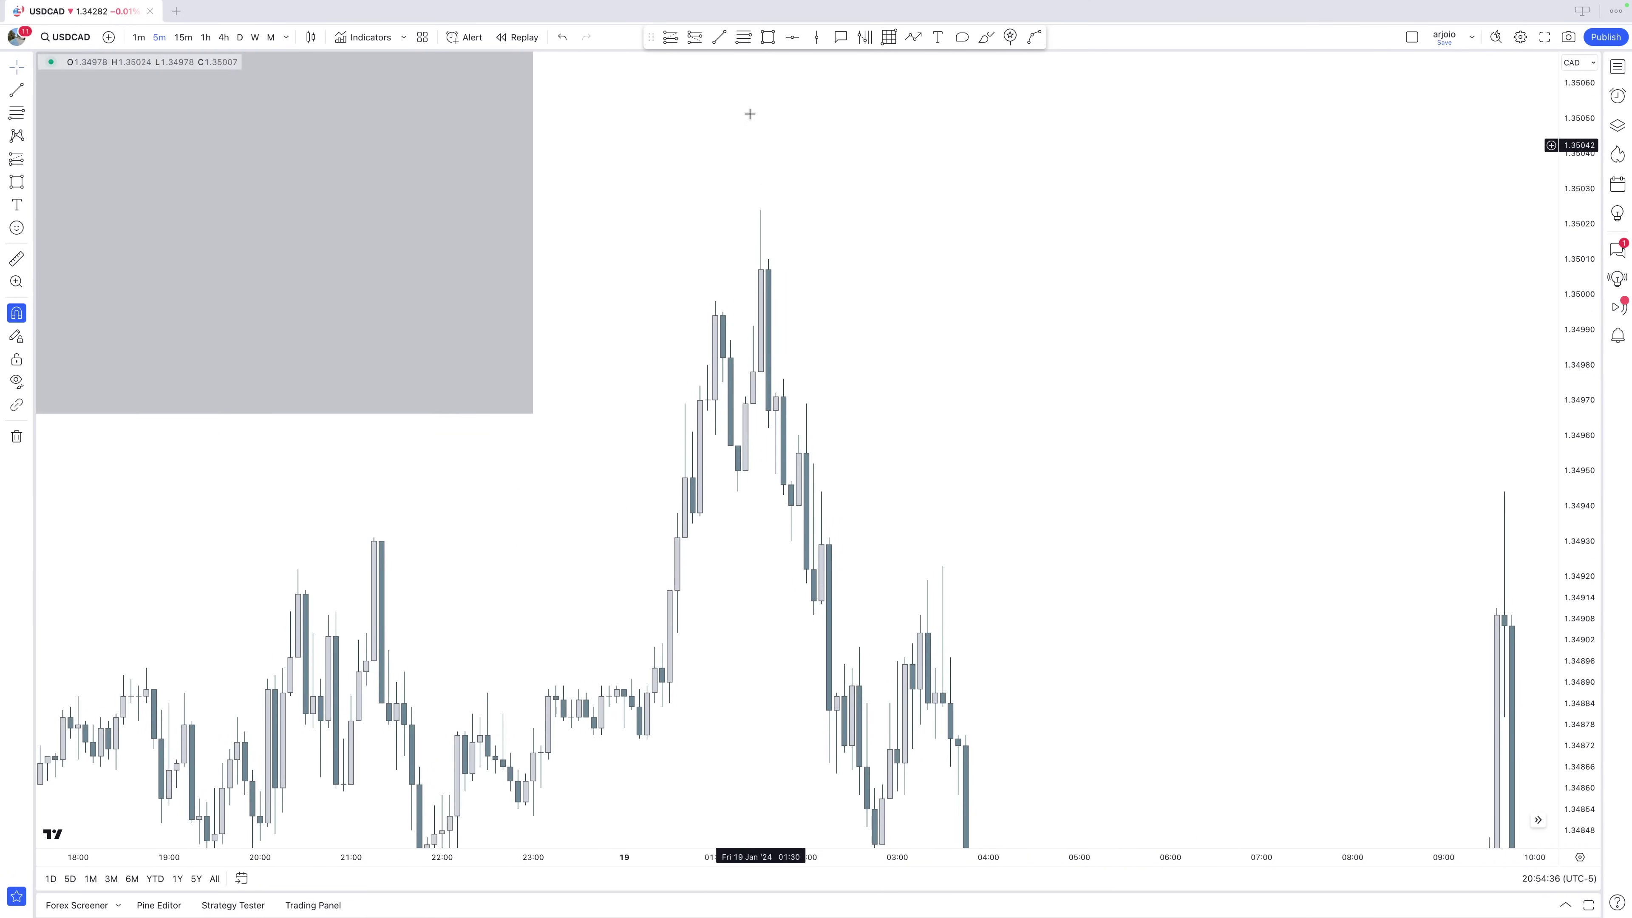
pyautogui.click(768, 36)
pyautogui.click(776, 474)
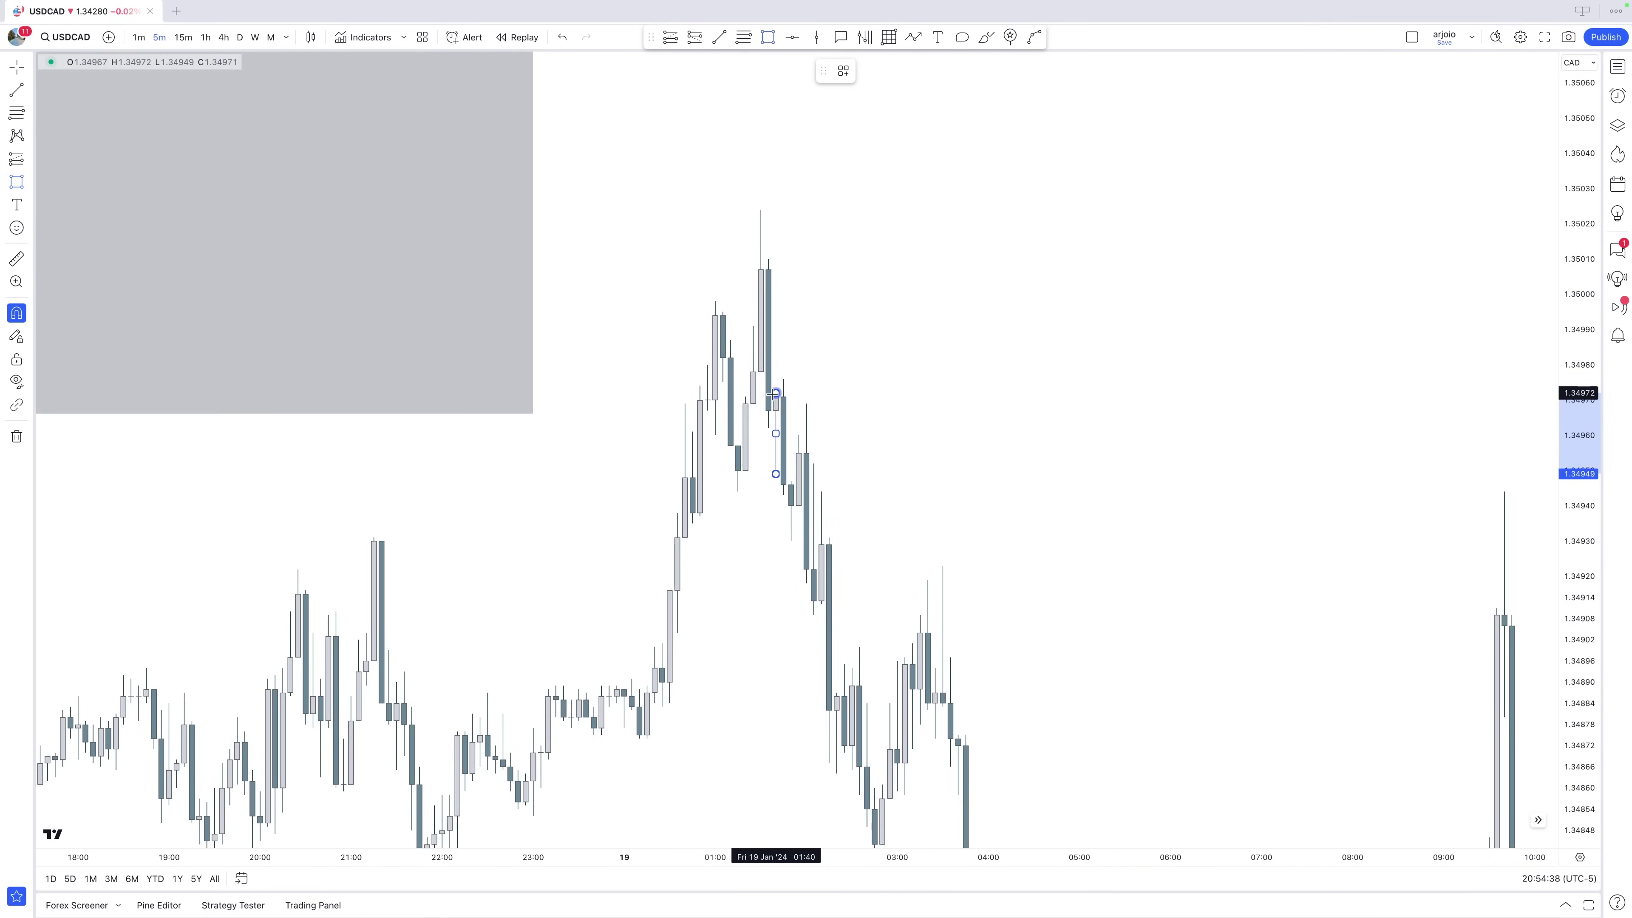
pyautogui.click(776, 393)
pyautogui.moveTo(776, 433); pyautogui.dragTo(806, 433)
pyautogui.click(840, 436)
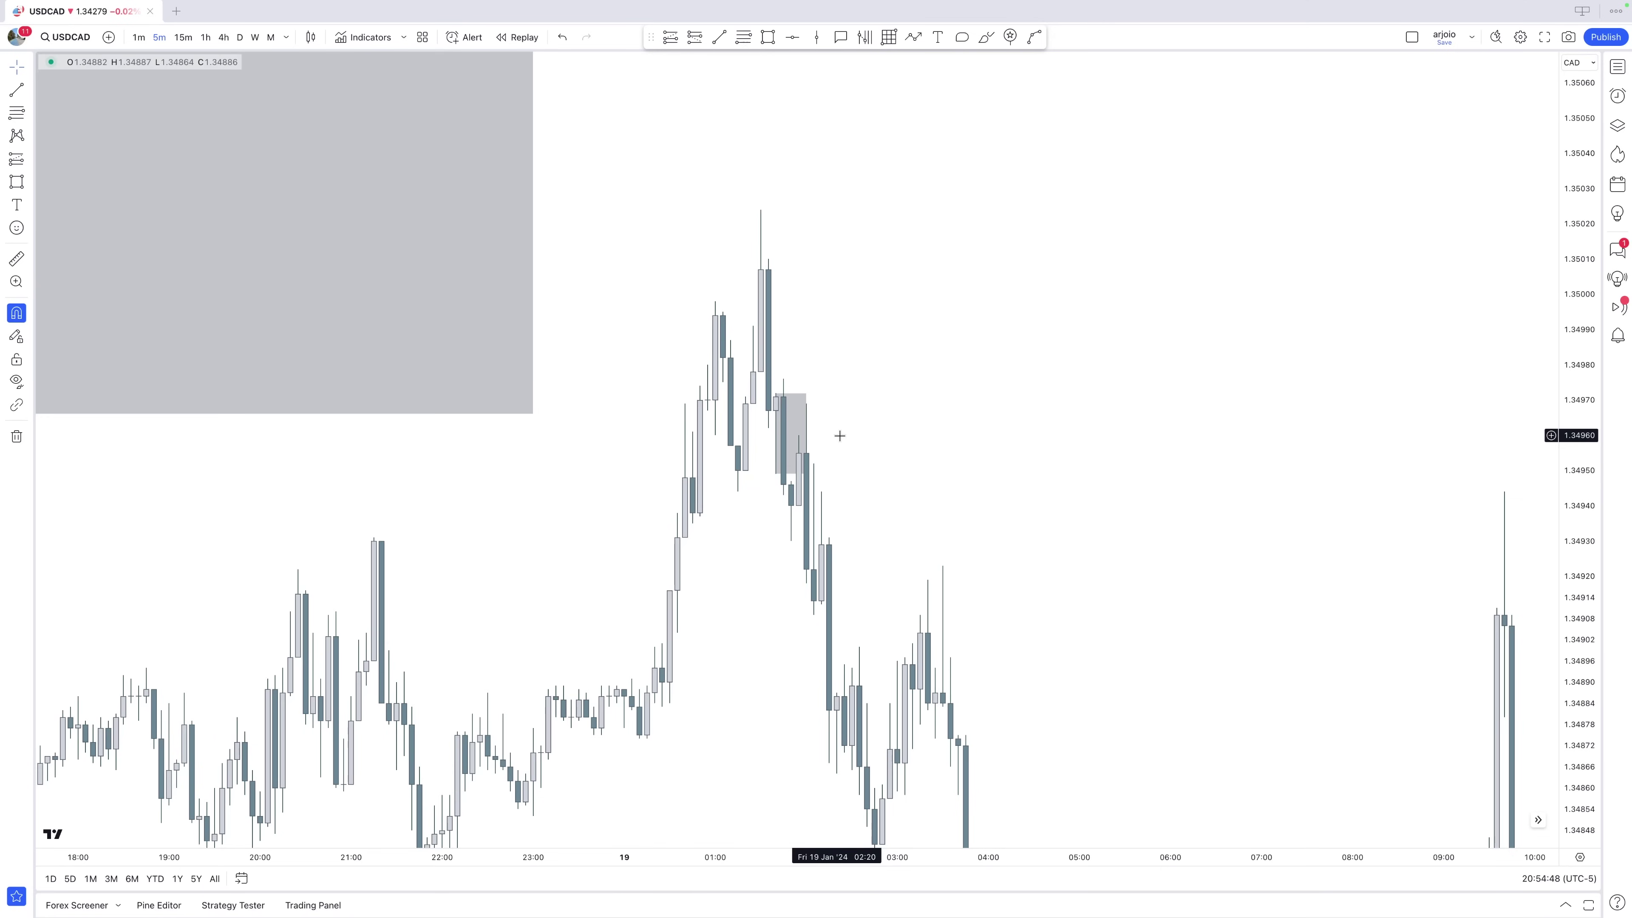
pyautogui.moveTo(839, 436); pyautogui.dragTo(773, 502)
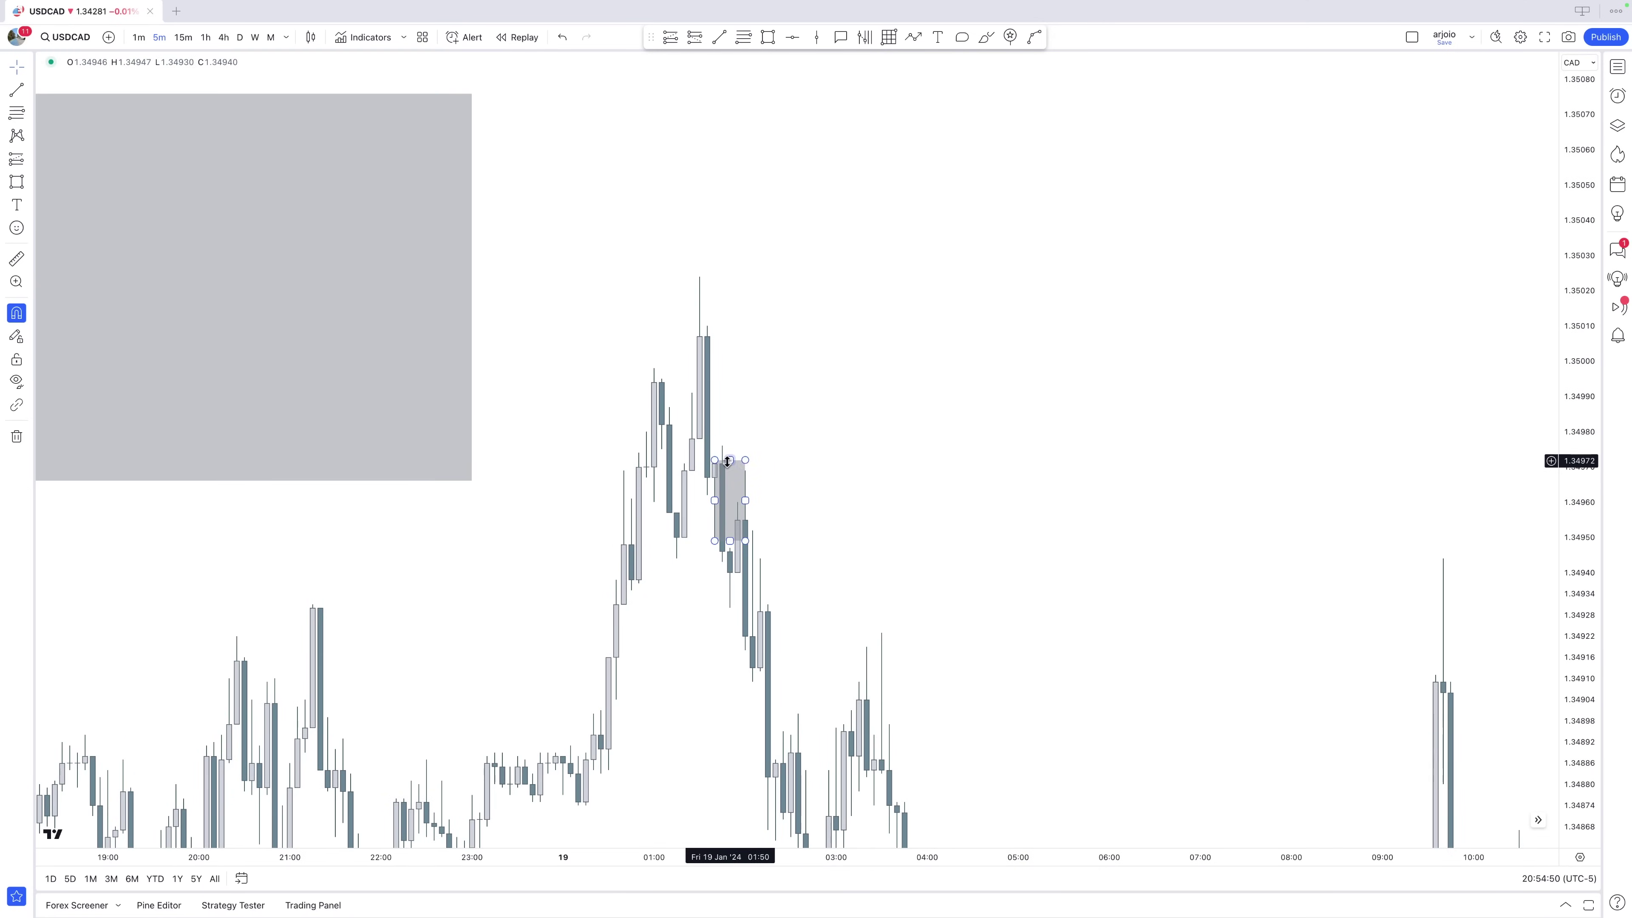
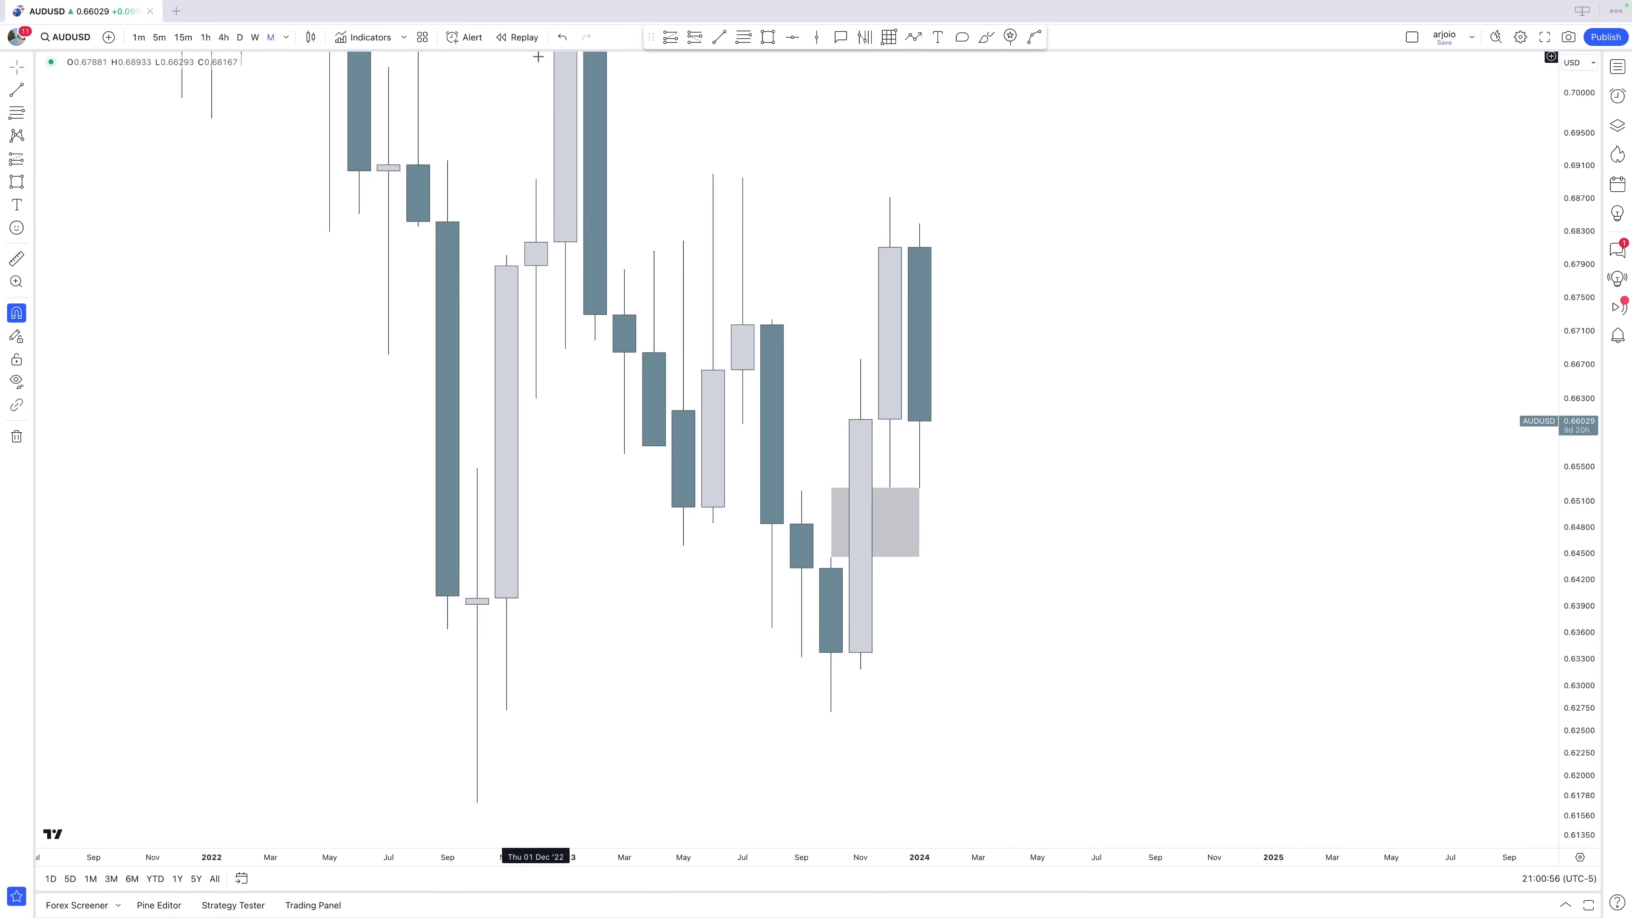
# Start a bar replay of the AUDUSD monthly chart at 1 January 2024, and draw a level line from the June 2023 high to January 2024.
pyautogui.click(518, 37)
pyautogui.click(936, 219)
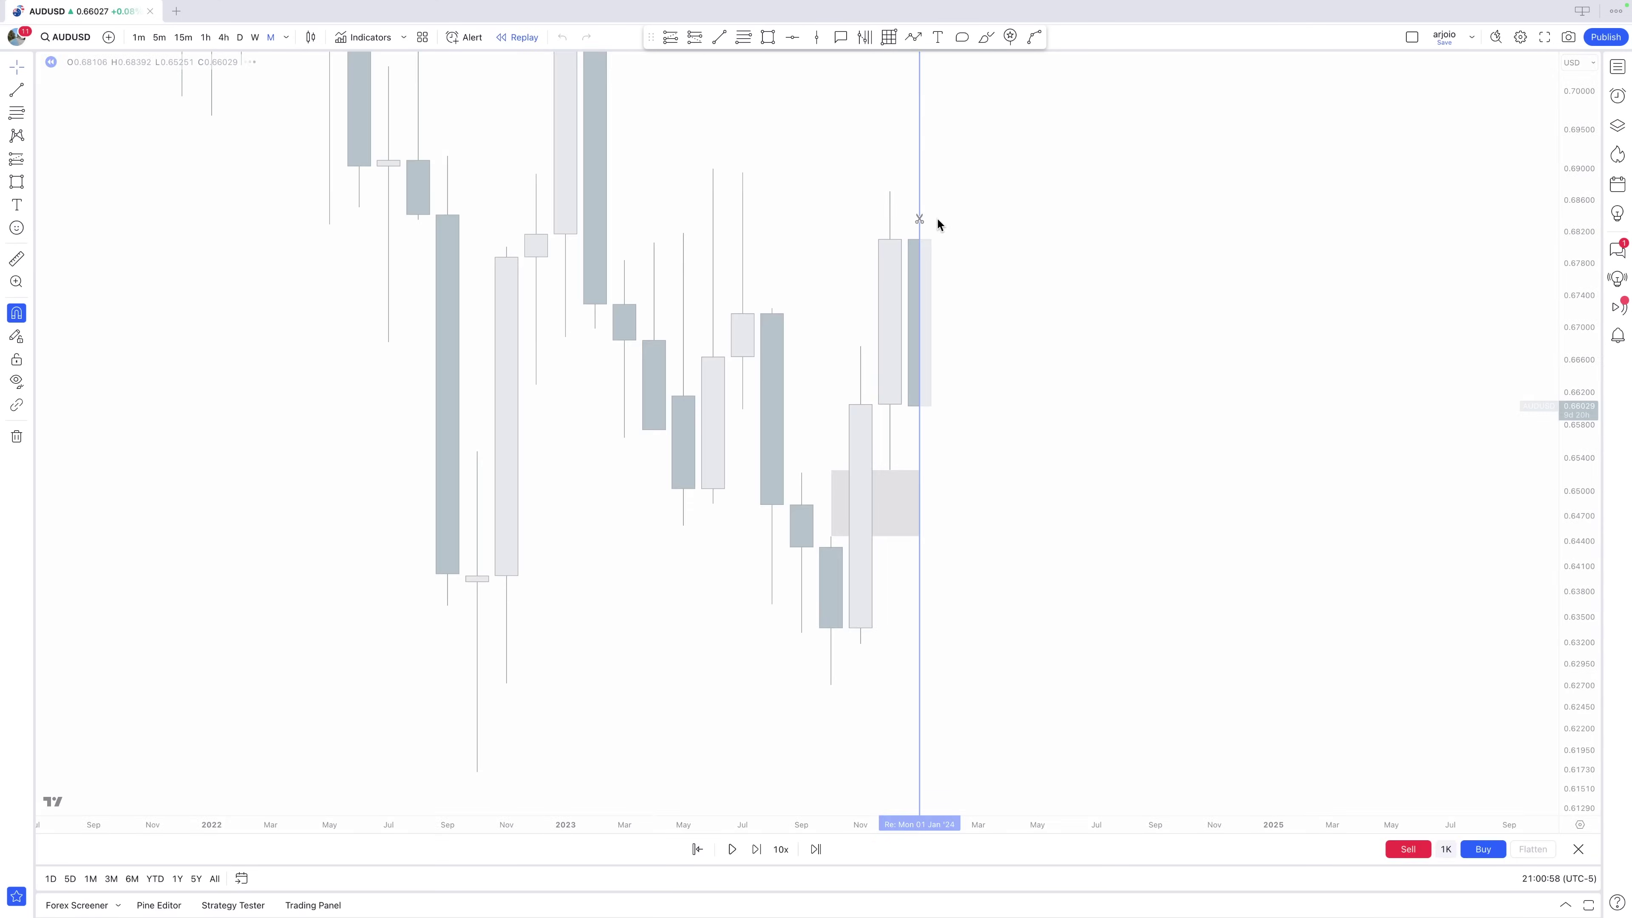
pyautogui.moveTo(1176, 324); pyautogui.dragTo(823, 400)
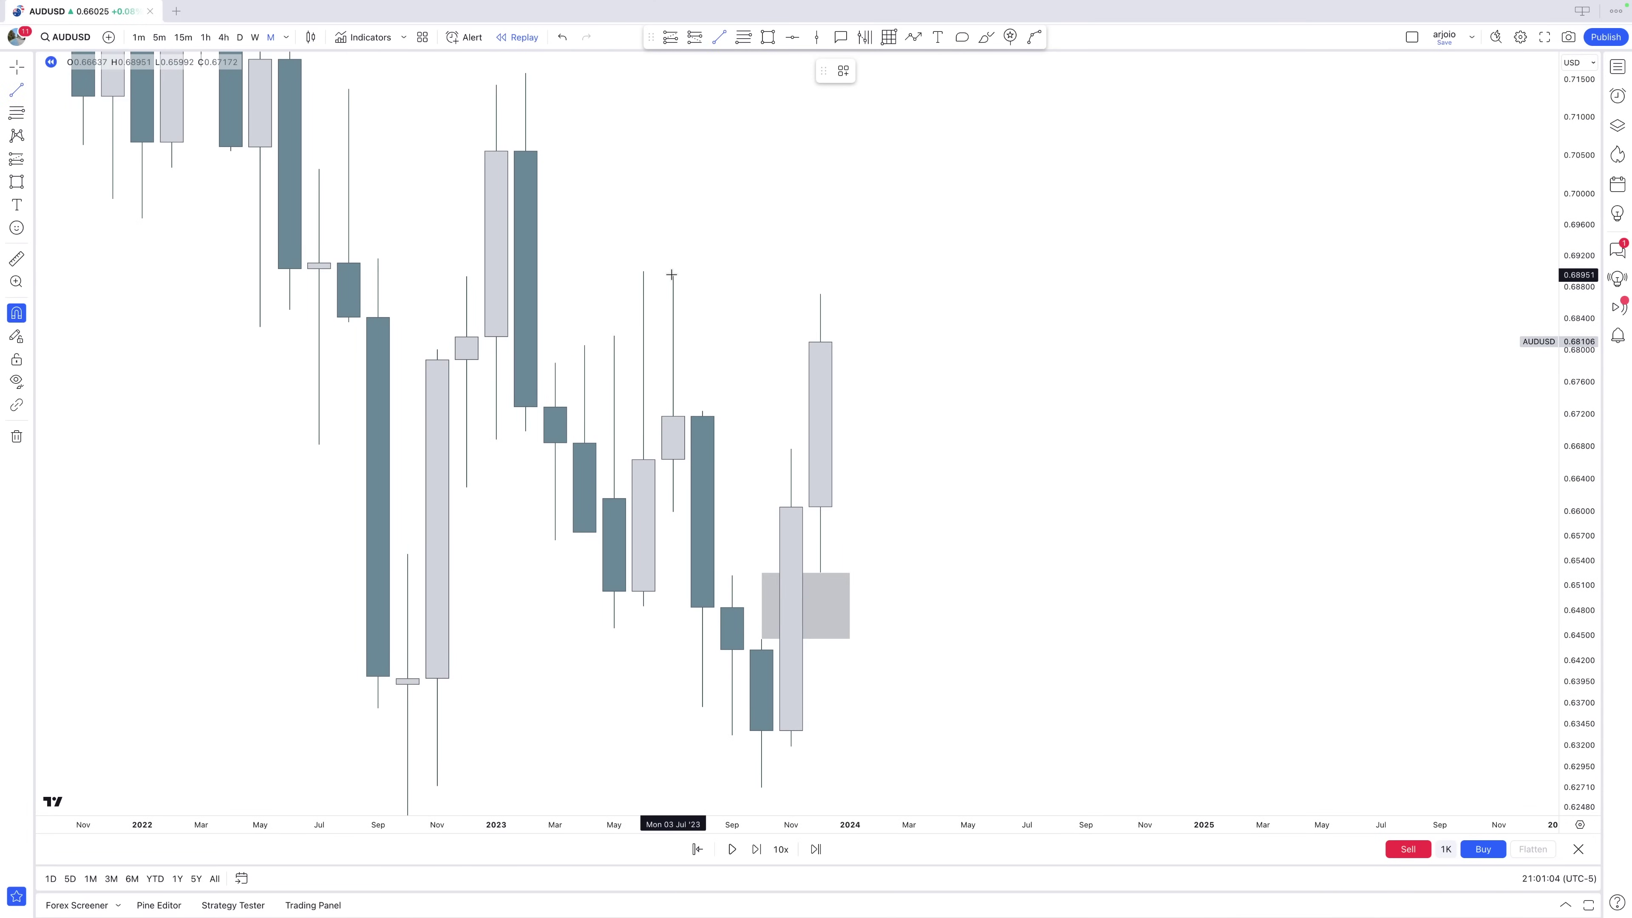
pyautogui.click(643, 271)
pyautogui.click(850, 282)
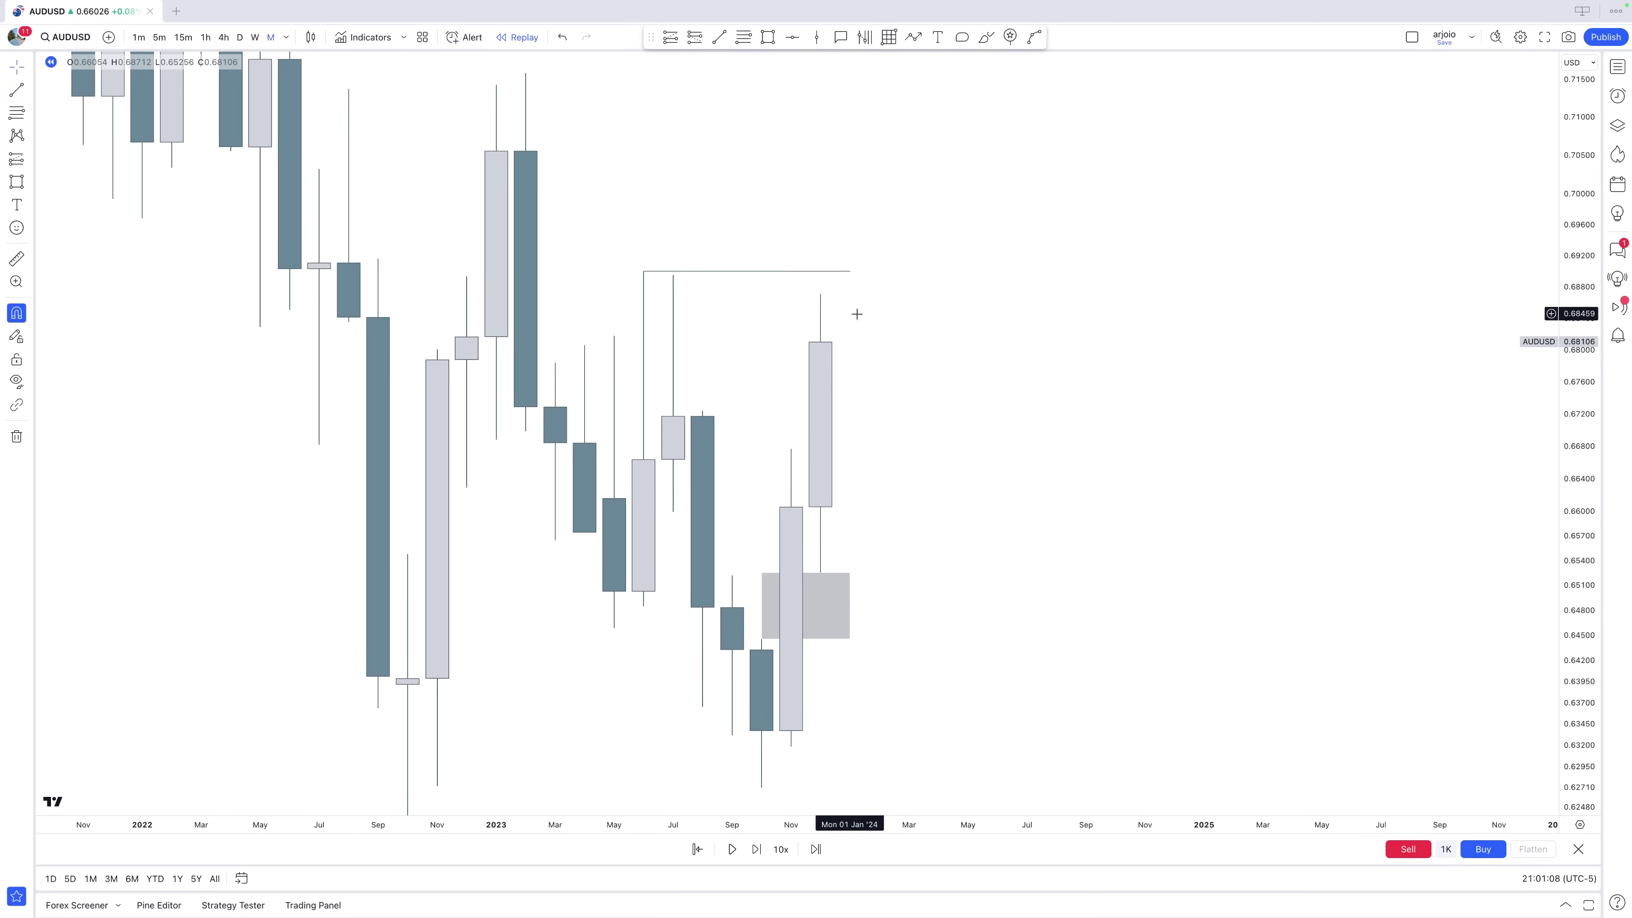
# Switch the replay to the weekly interval and delete the rectangle spanning October 2023 to January 2024.
pyautogui.click(256, 37)
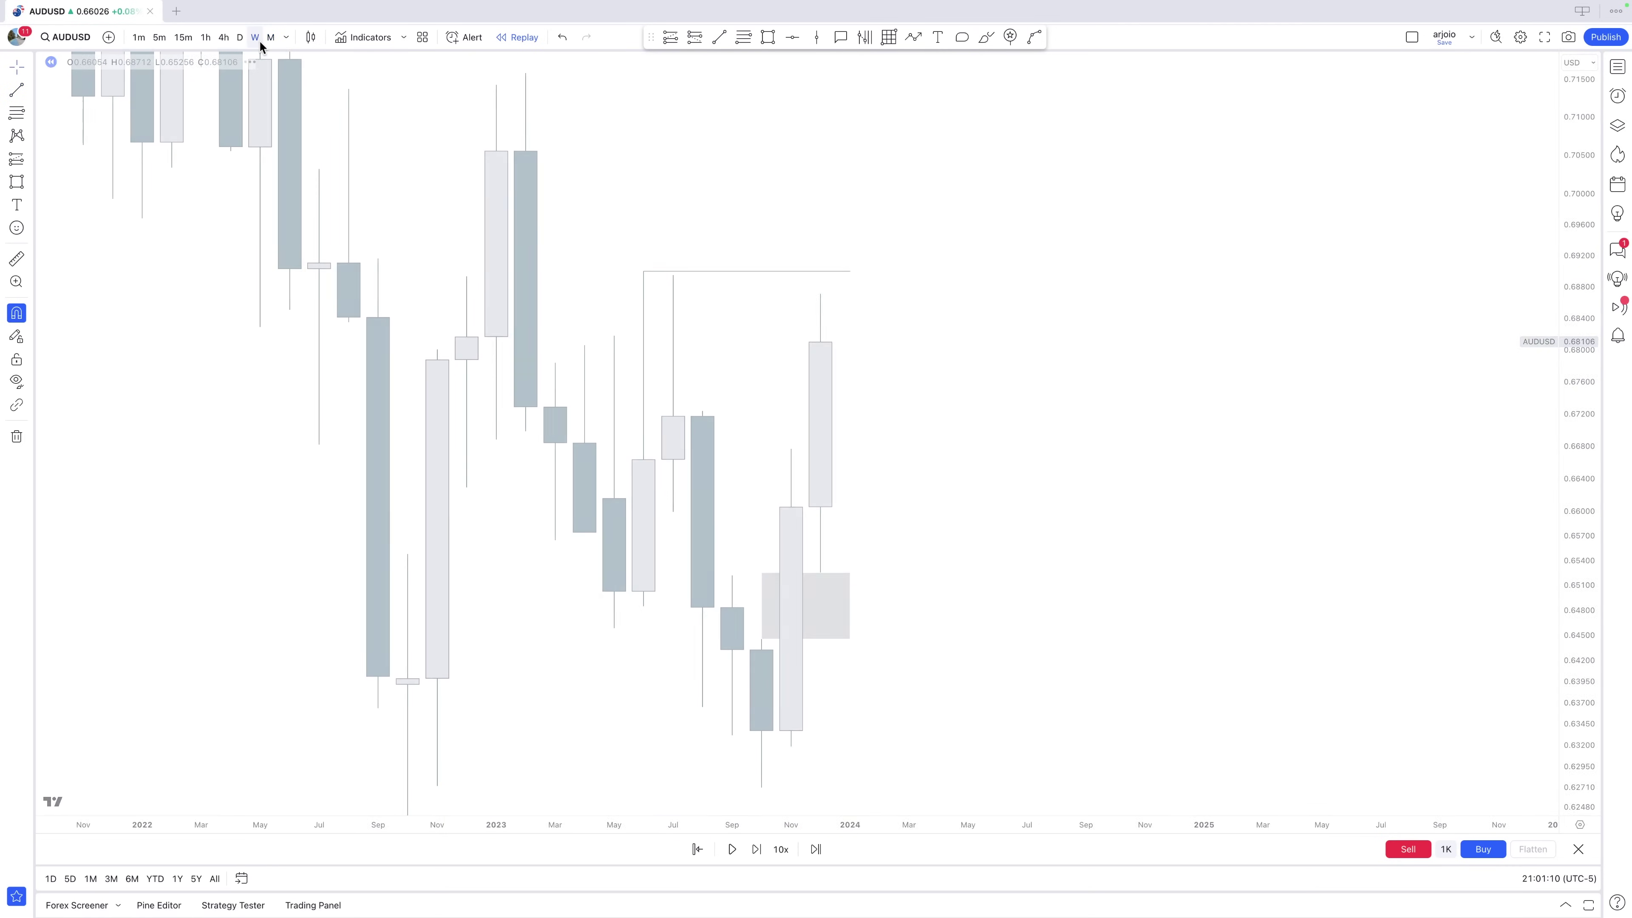
pyautogui.scroll(3, 1568, 661)
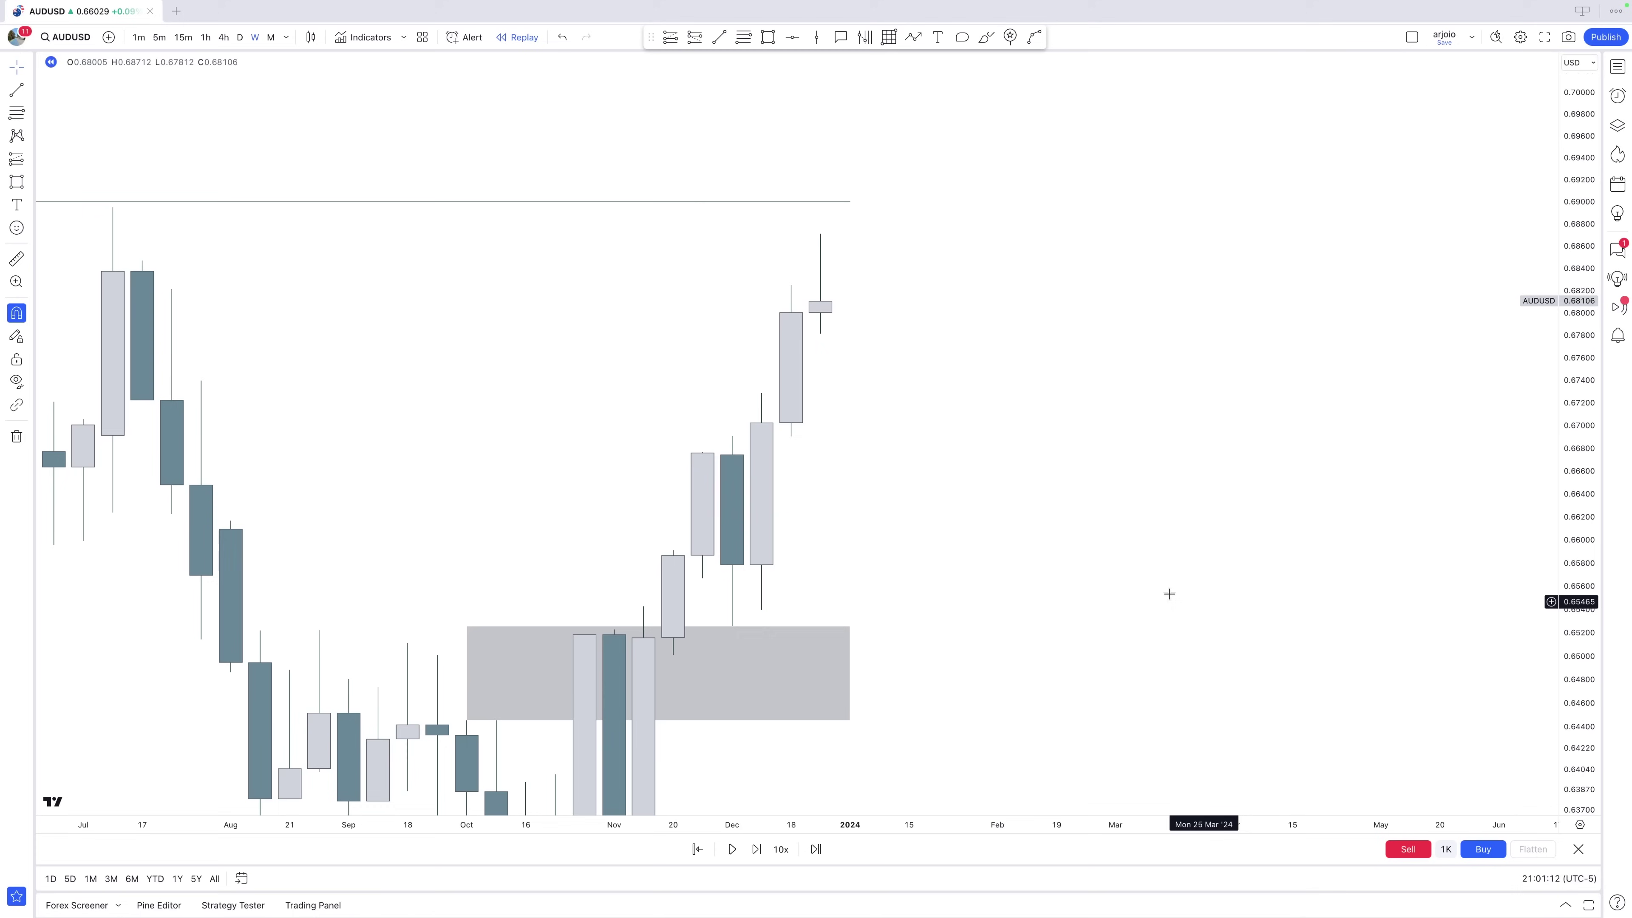
pyautogui.click(849, 670)
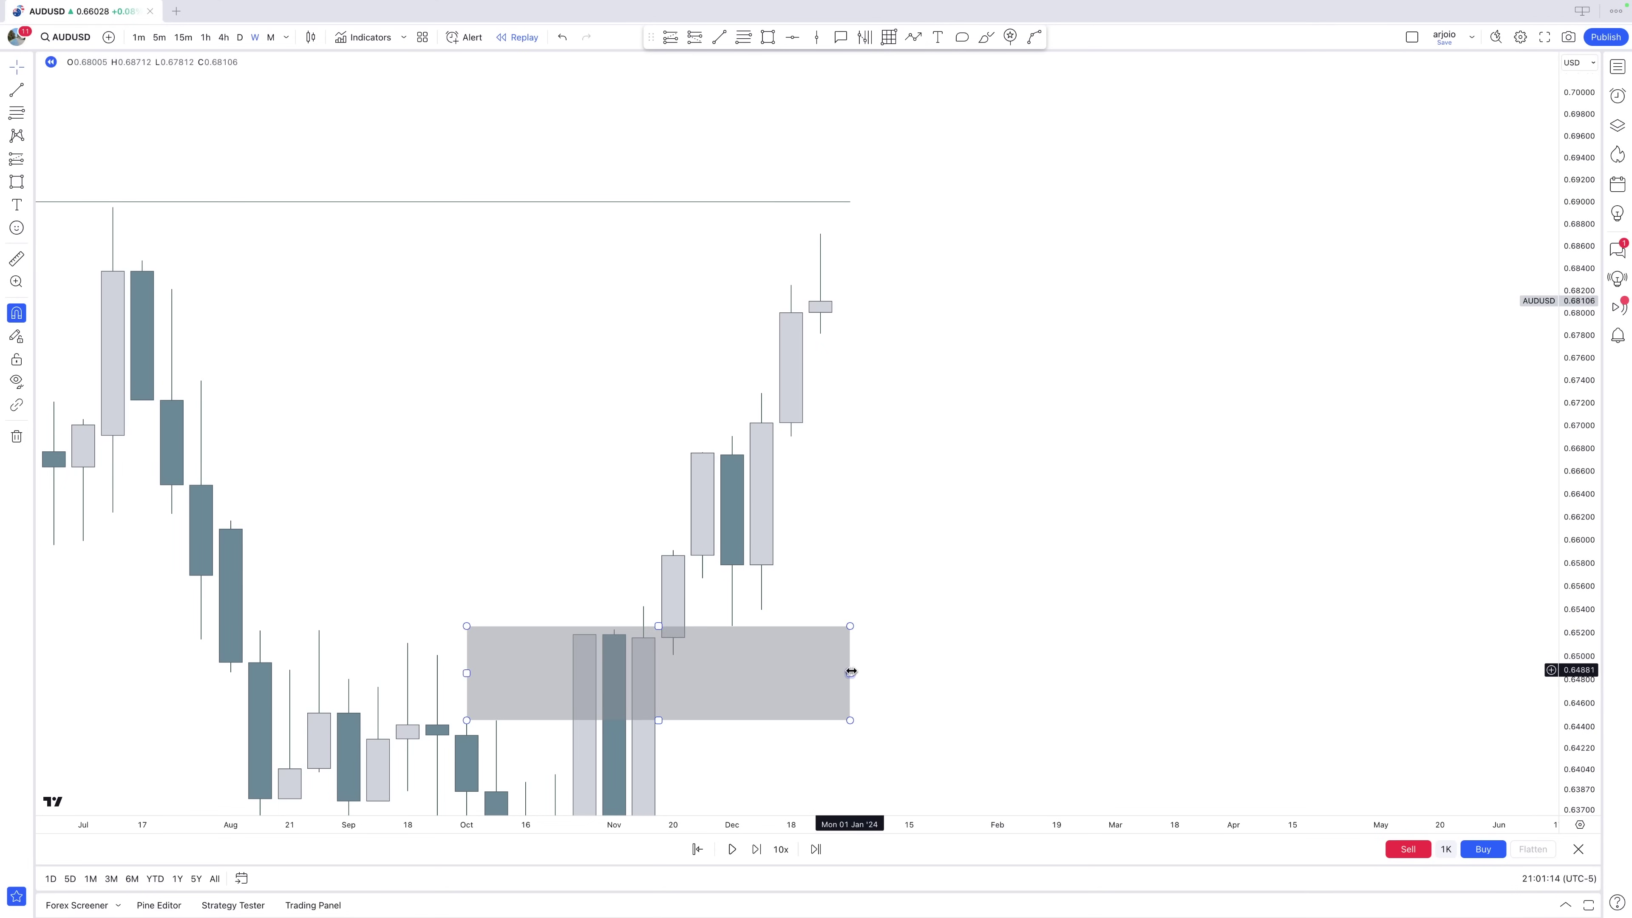
pyautogui.press('Delete')
# Draw a rectangle from 13 November to 4 December 2023 between 0.65427 and 0.65670, and delete it.
pyautogui.scroll(3, 1574, 630)
pyautogui.scroll(-3, 980, 550)
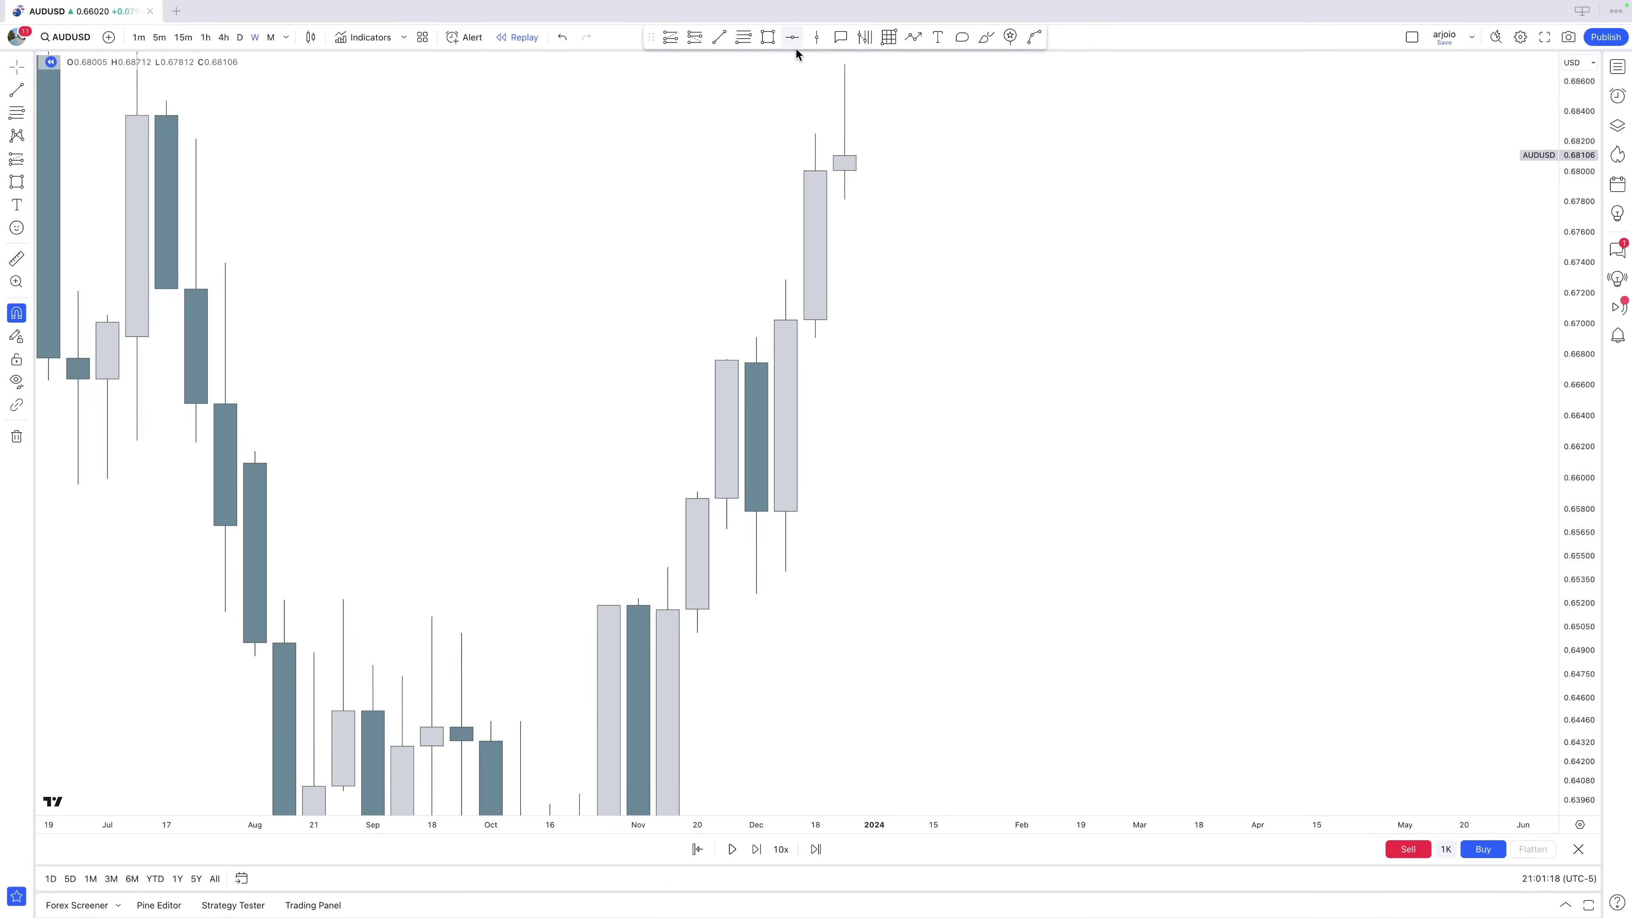
pyautogui.click(667, 568)
pyautogui.click(732, 529)
pyautogui.moveTo(732, 548); pyautogui.dragTo(747, 550)
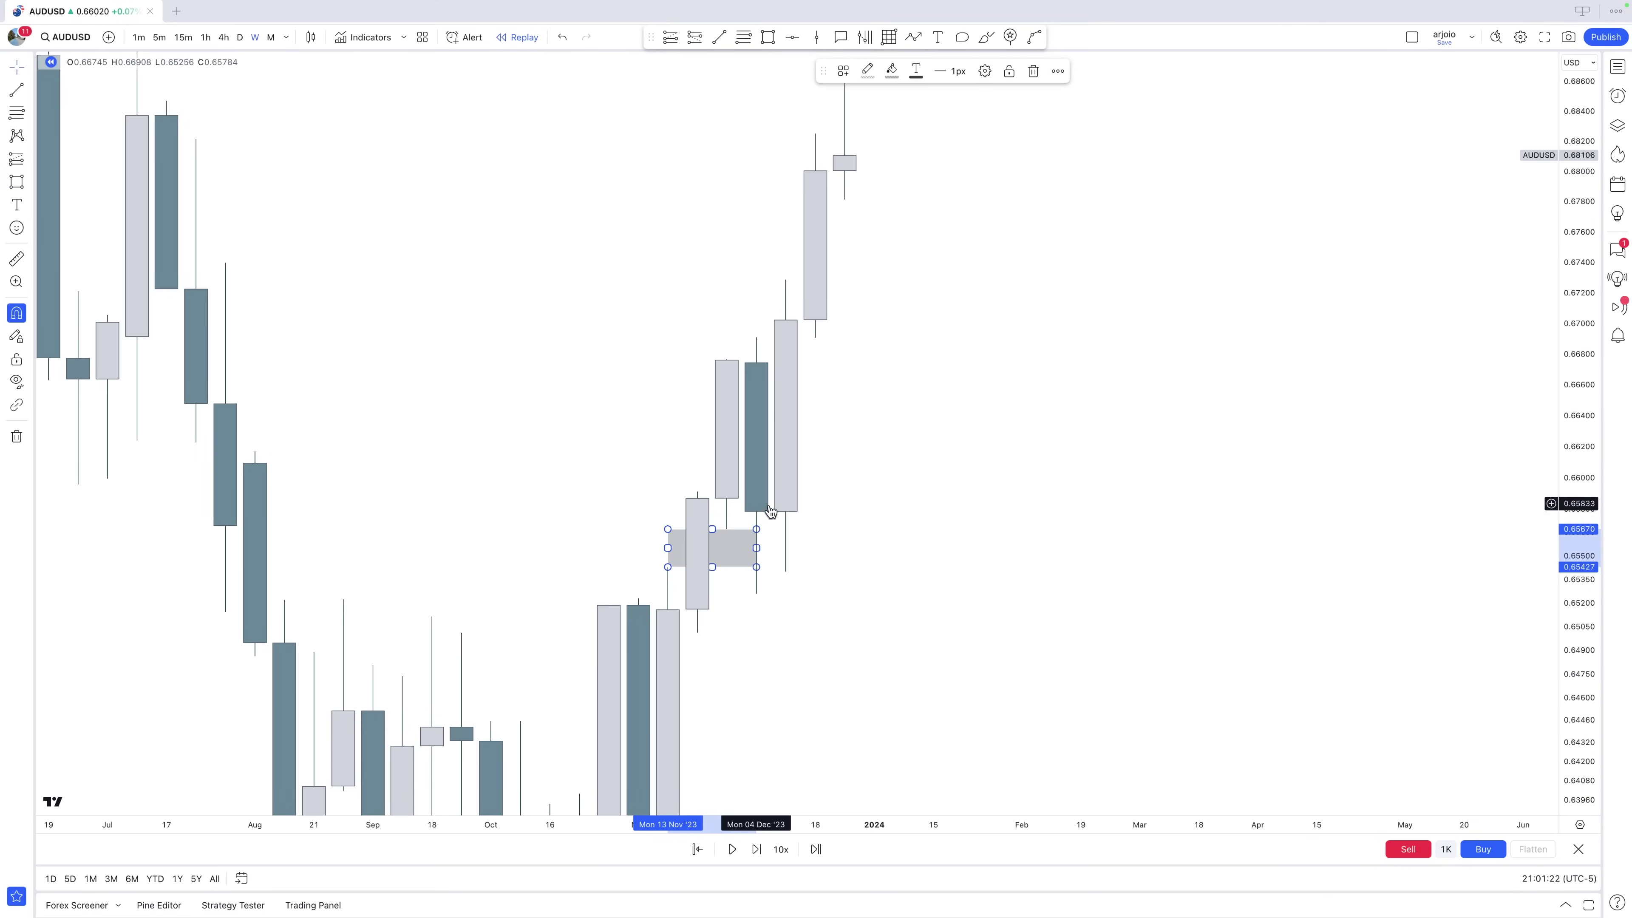
pyautogui.press('Delete')
# Draw a level line from the 4 December 2023 weekly open to 1 January 2024, and advance the replay to the 8 January candle.
pyautogui.scroll(3, 835, 547)
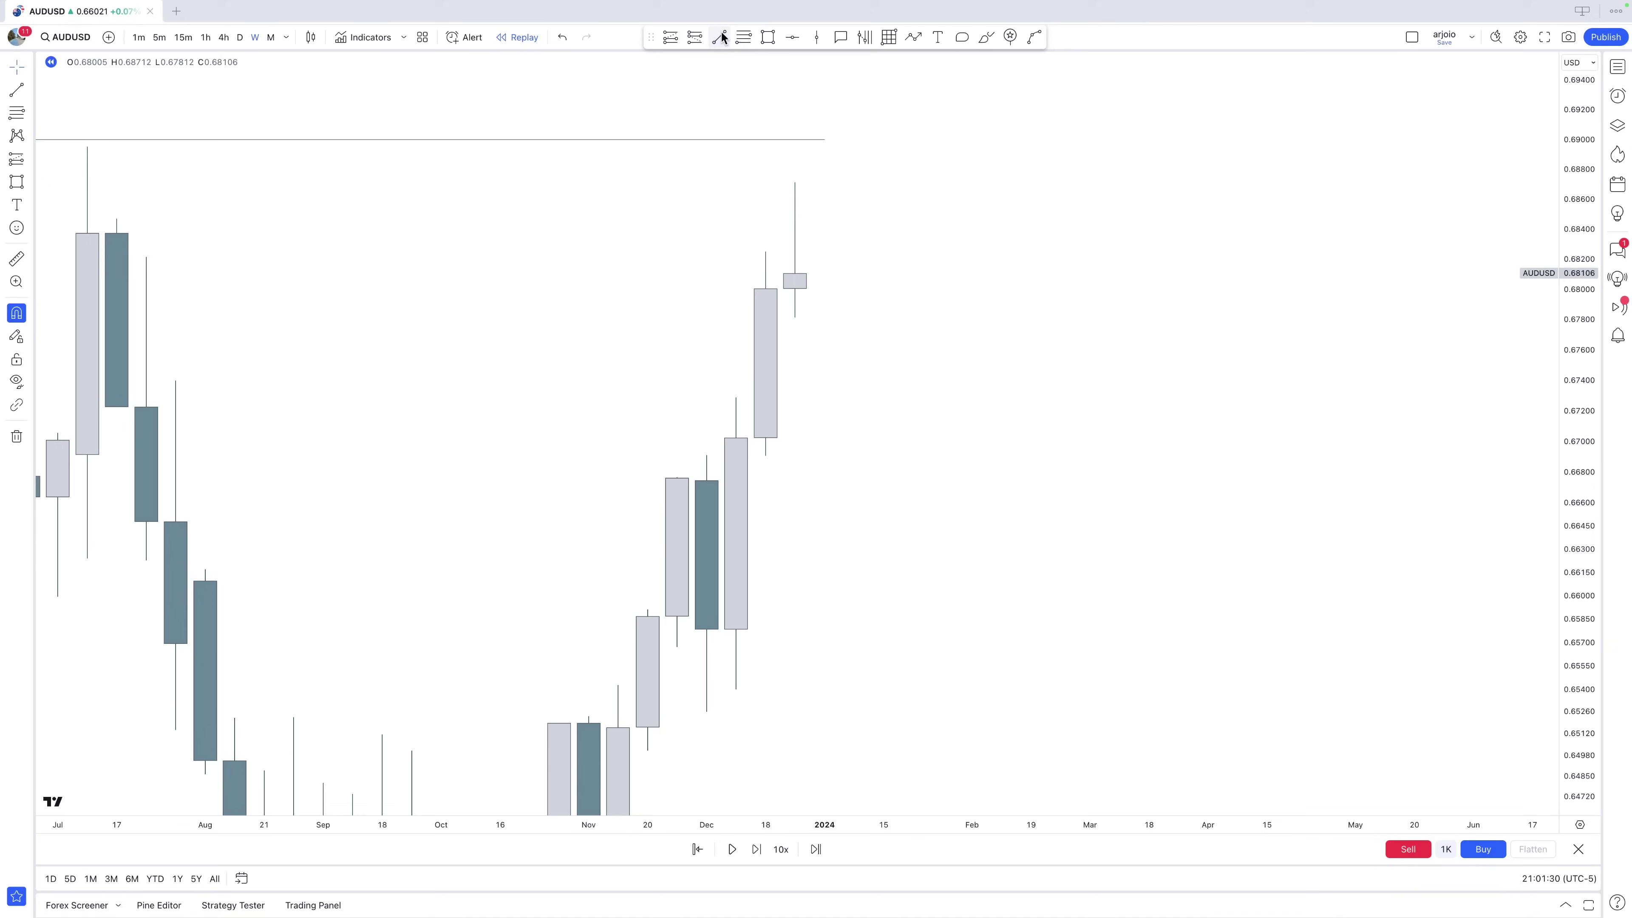
pyautogui.click(705, 482)
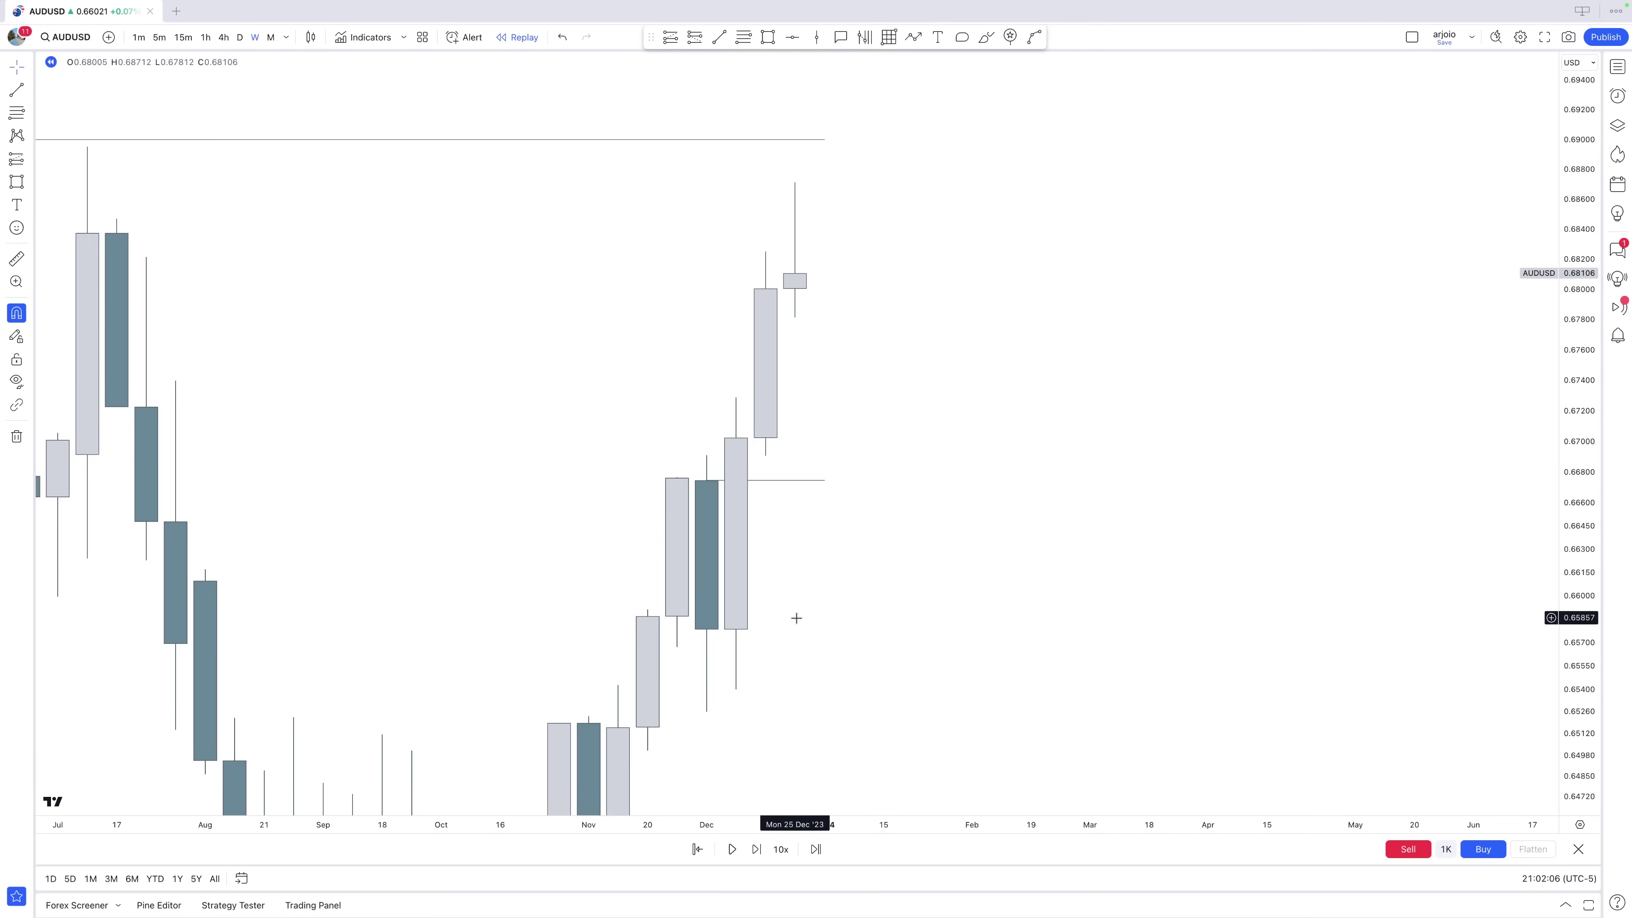
pyautogui.click(756, 849)
pyautogui.click(756, 849)
pyautogui.click(756, 849)
pyautogui.click(755, 849)
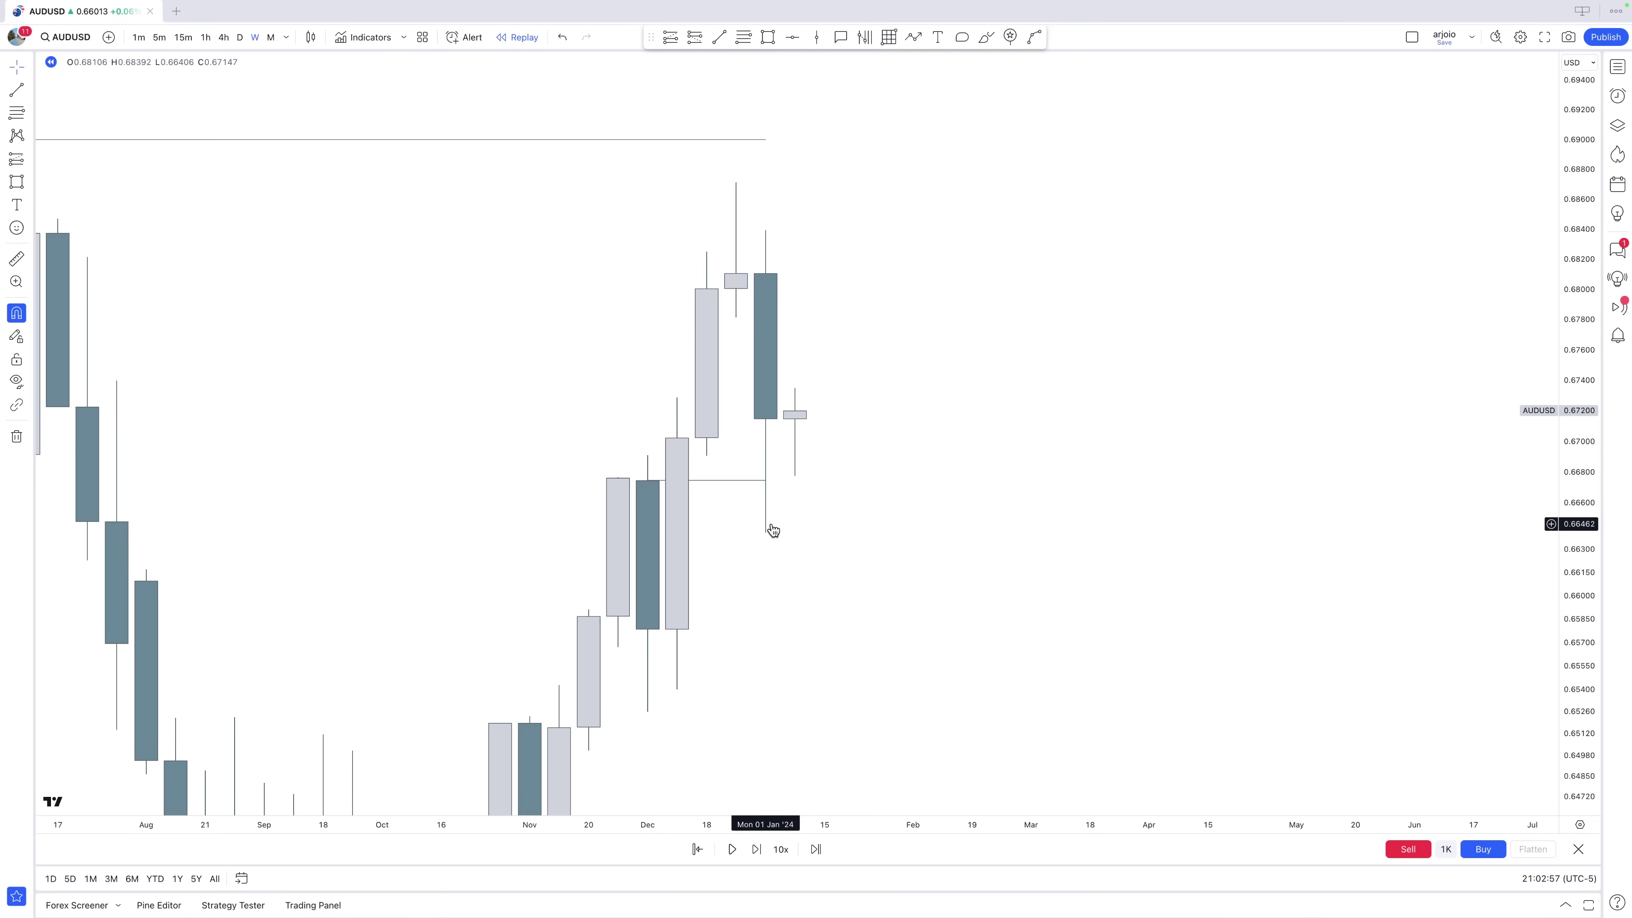
# Shorten the level line at the 4 December 2023 weekly open so that it ends at 25 December.
pyautogui.moveTo(773, 529); pyautogui.dragTo(753, 522)
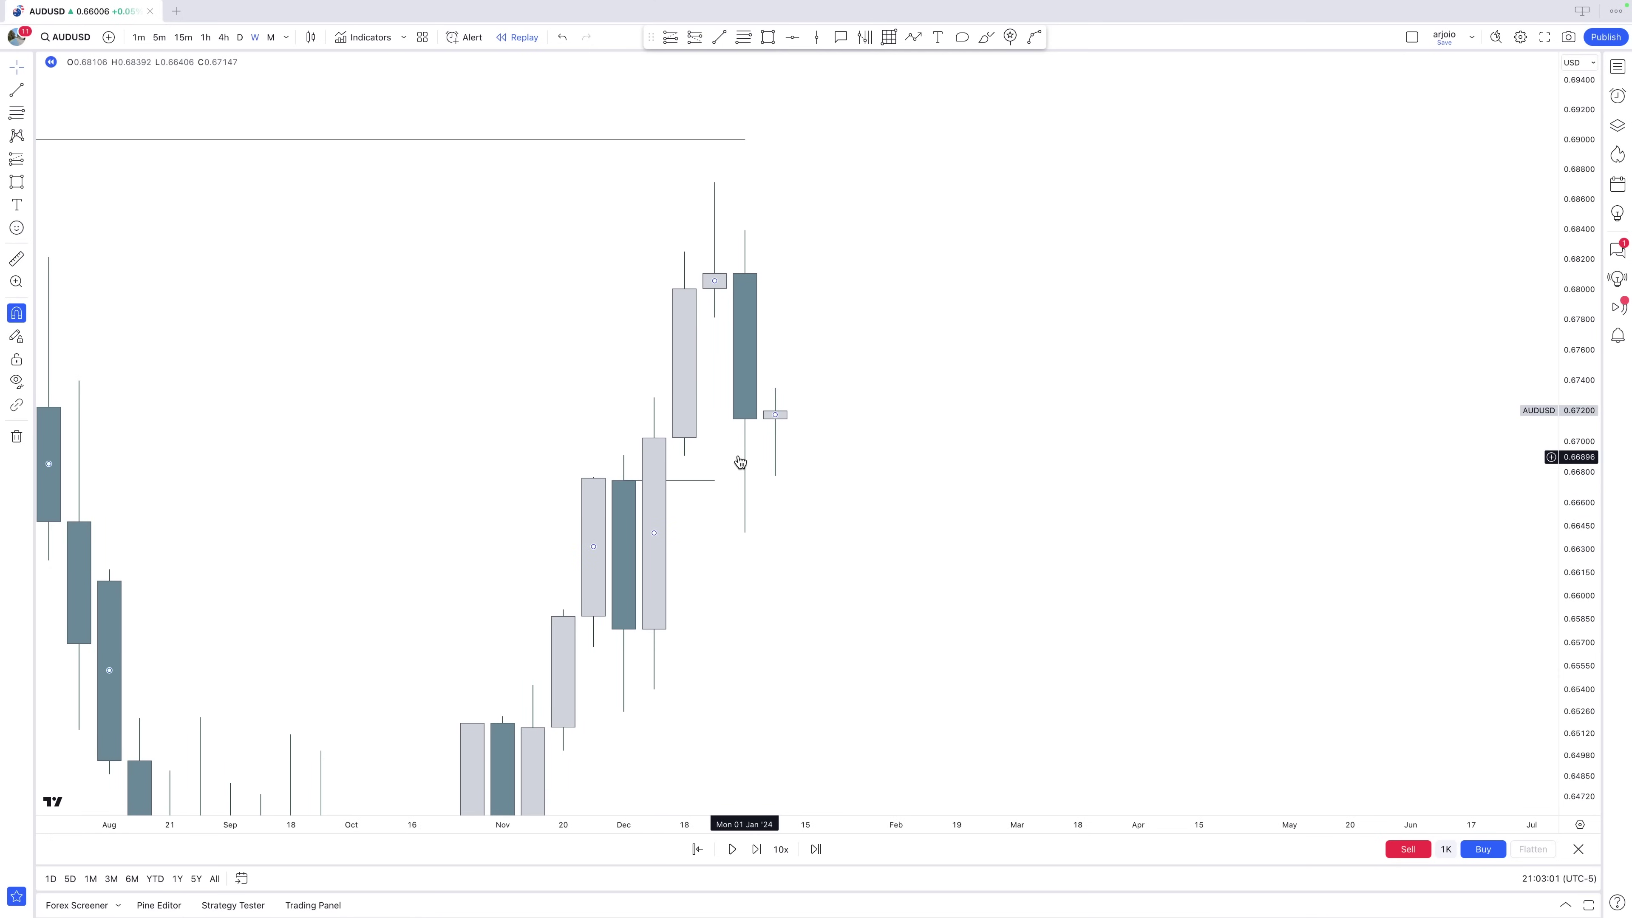
pyautogui.click(712, 482)
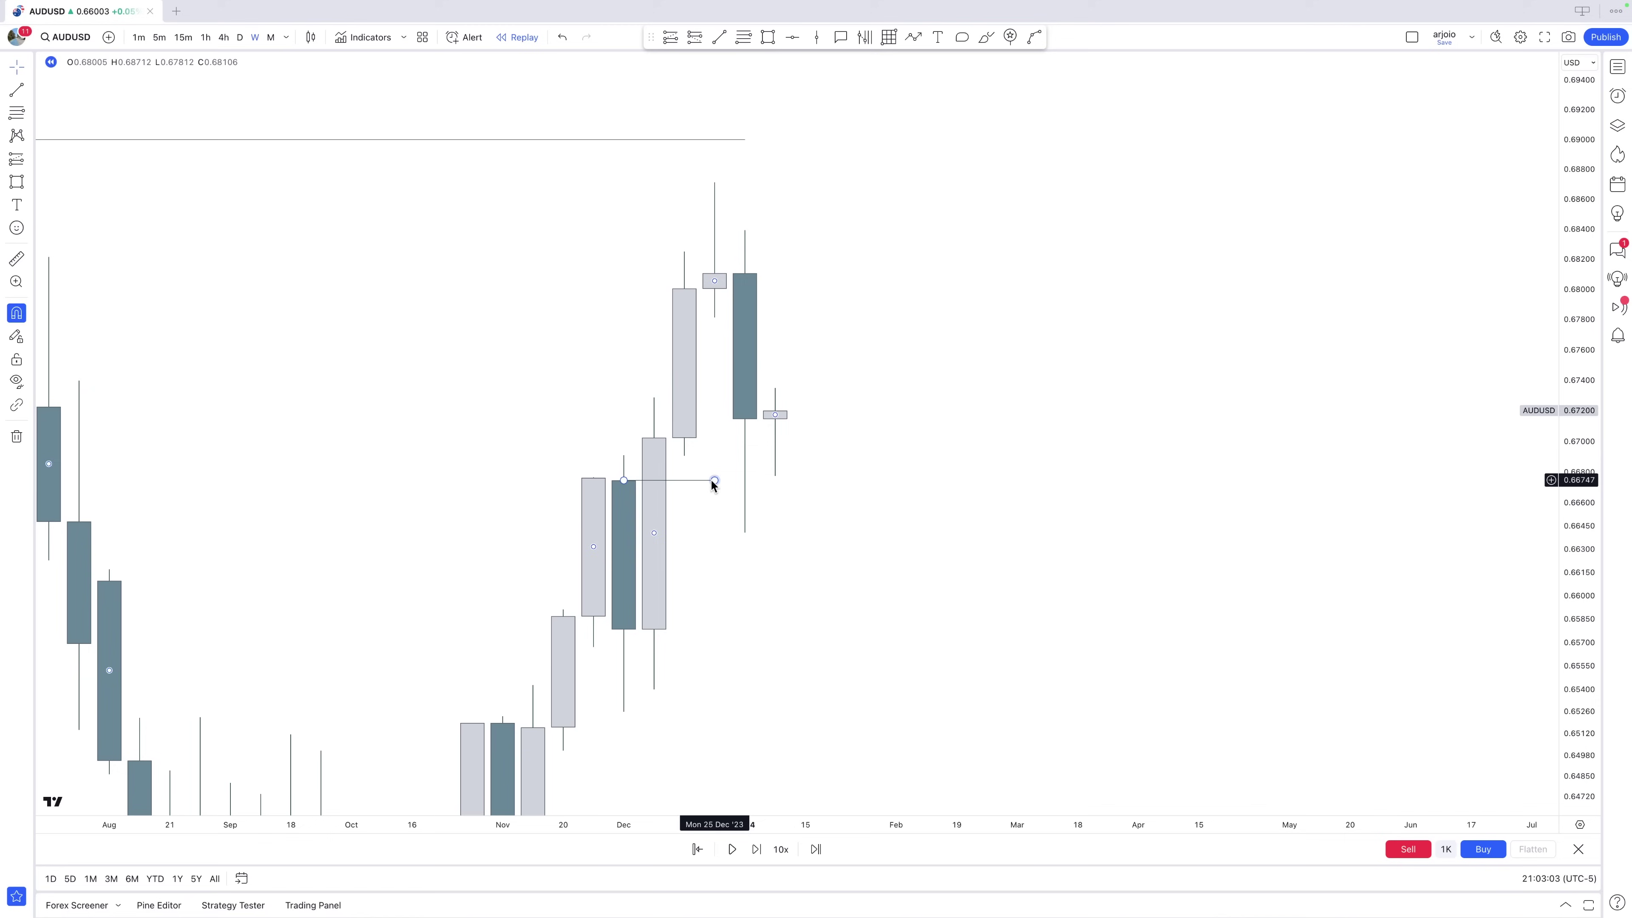
pyautogui.click(725, 494)
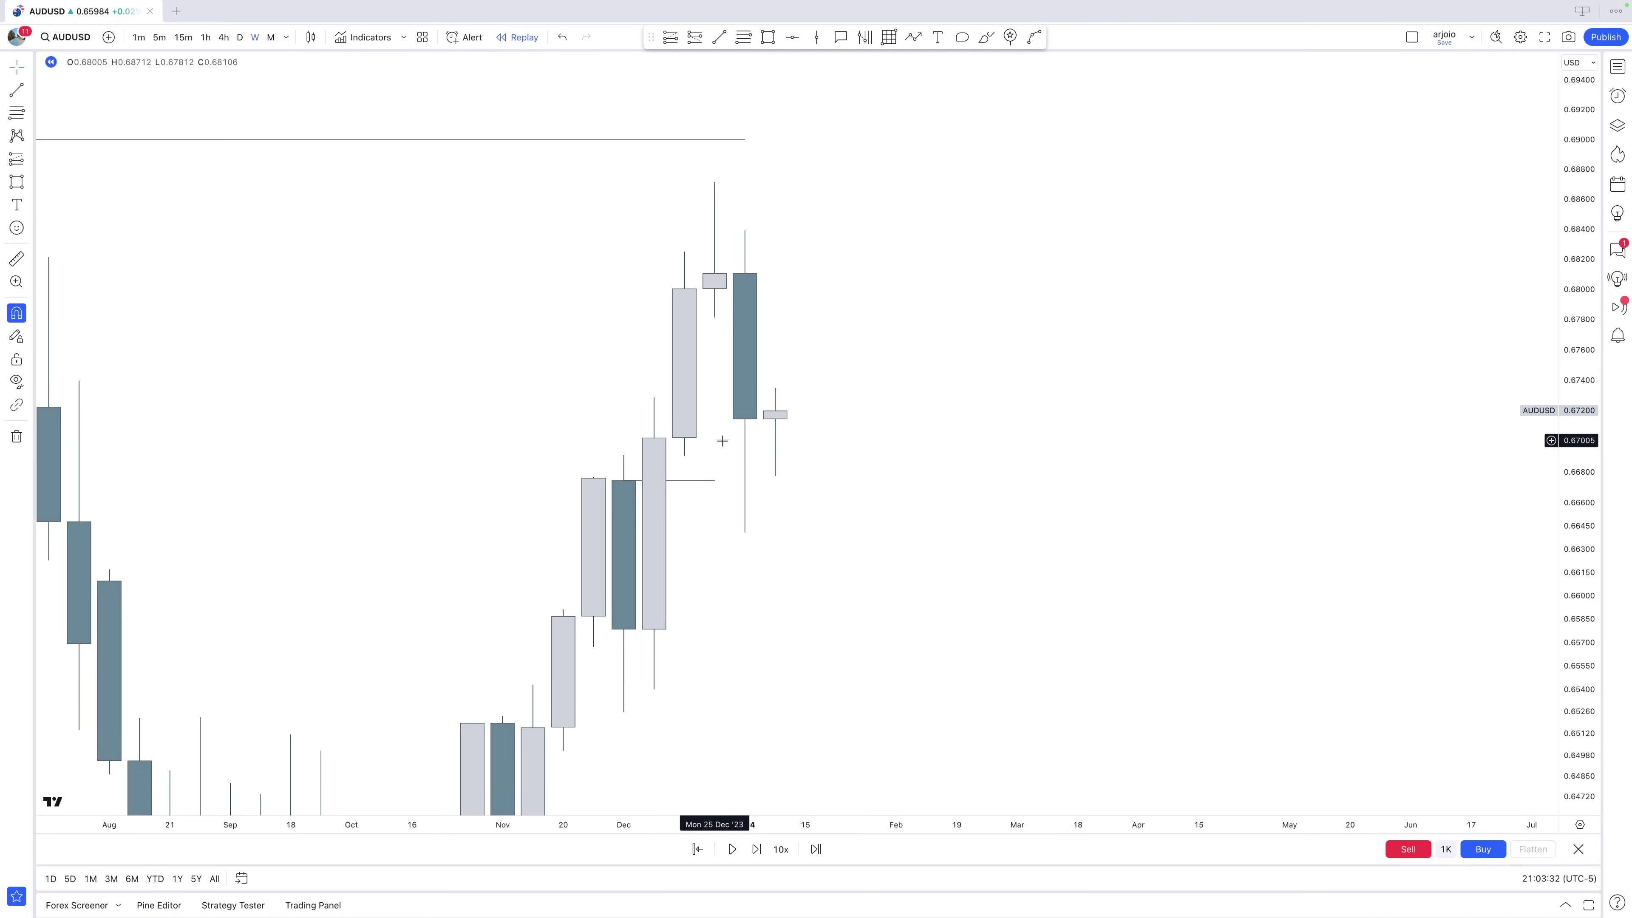
# Draw a level line from the 25 December 2023 weekly low to 15 January 2024, and delete it.
pyautogui.click(720, 37)
pyautogui.click(715, 316)
pyautogui.click(805, 319)
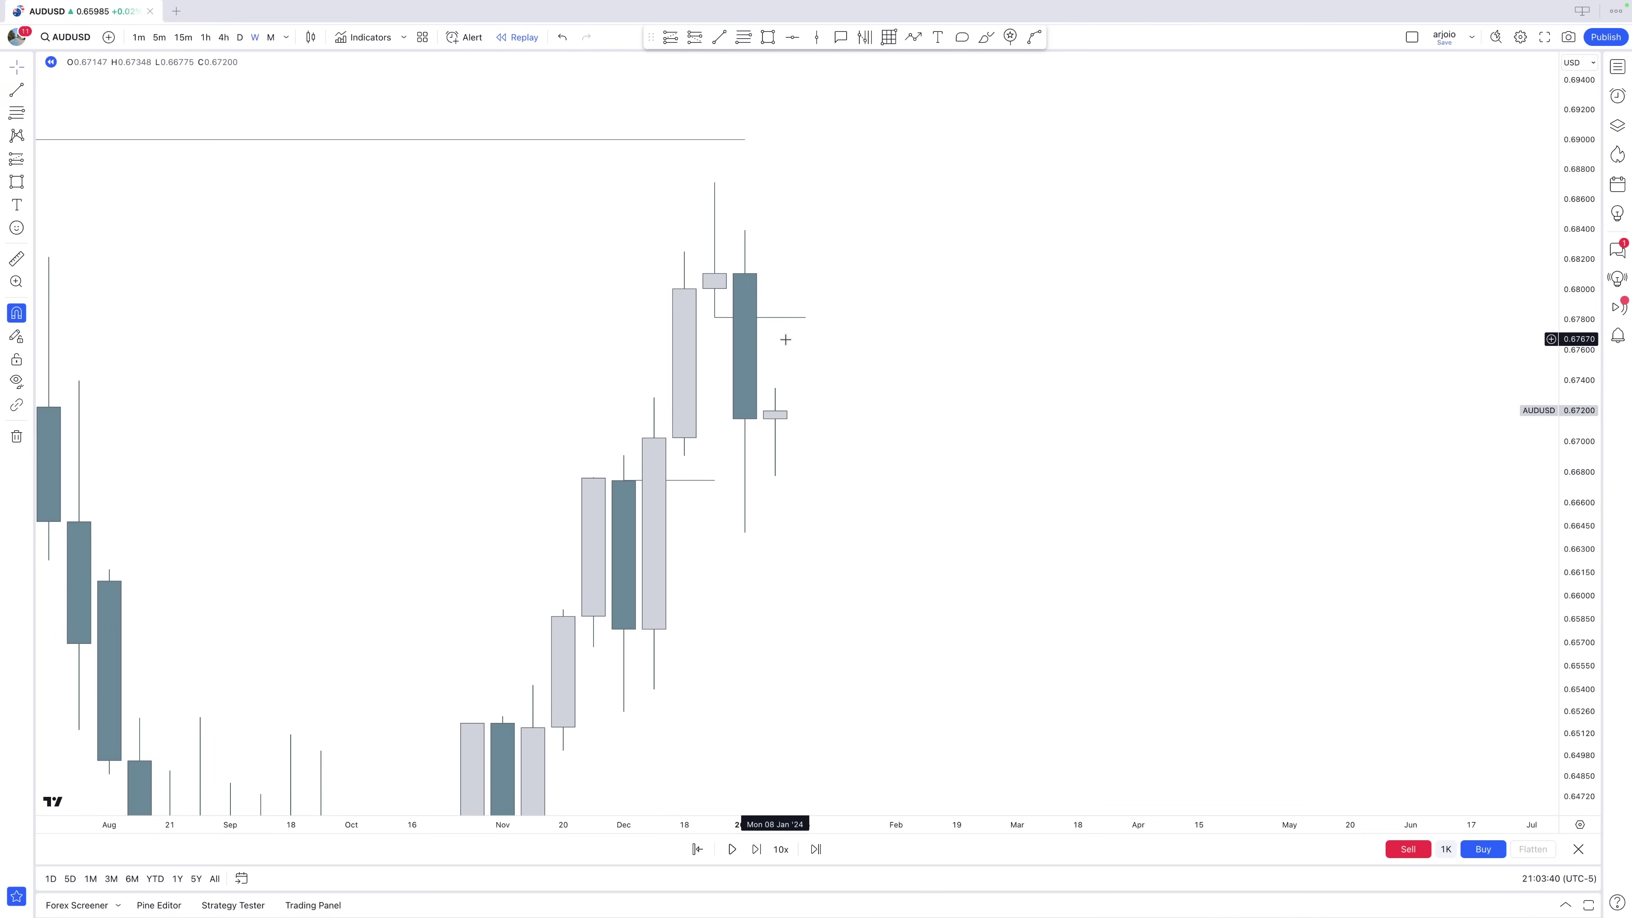
pyautogui.click(777, 318)
pyautogui.press('Delete')
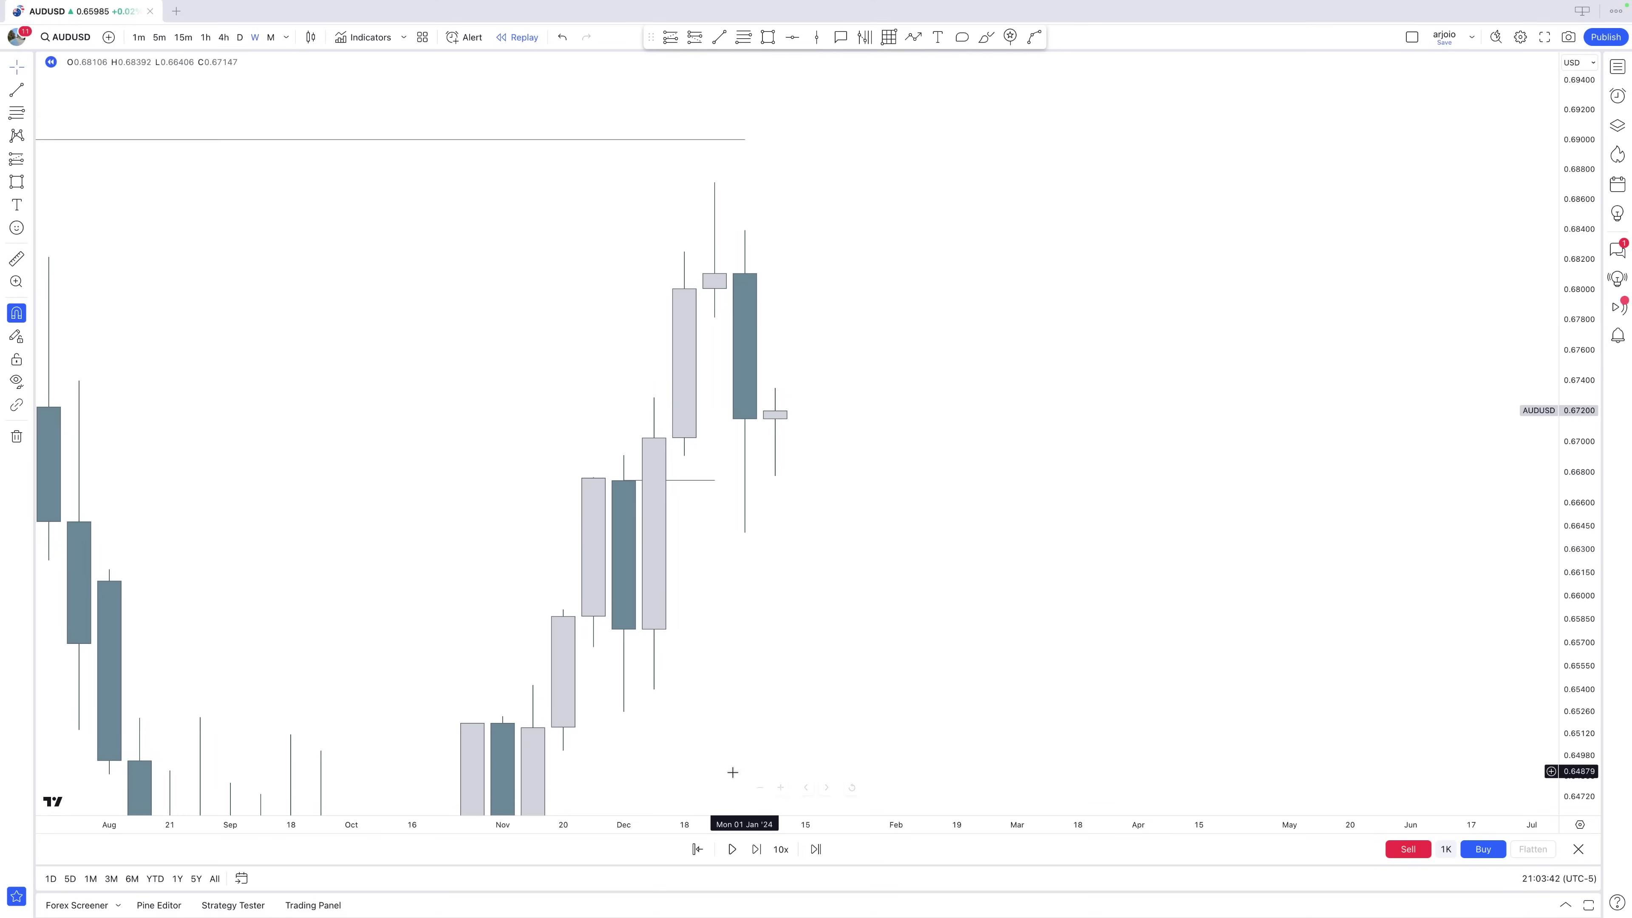
# Advance the weekly replay to the 15 January 2024 candle.
pyautogui.click(764, 849)
pyautogui.click(764, 849)
pyautogui.click(764, 848)
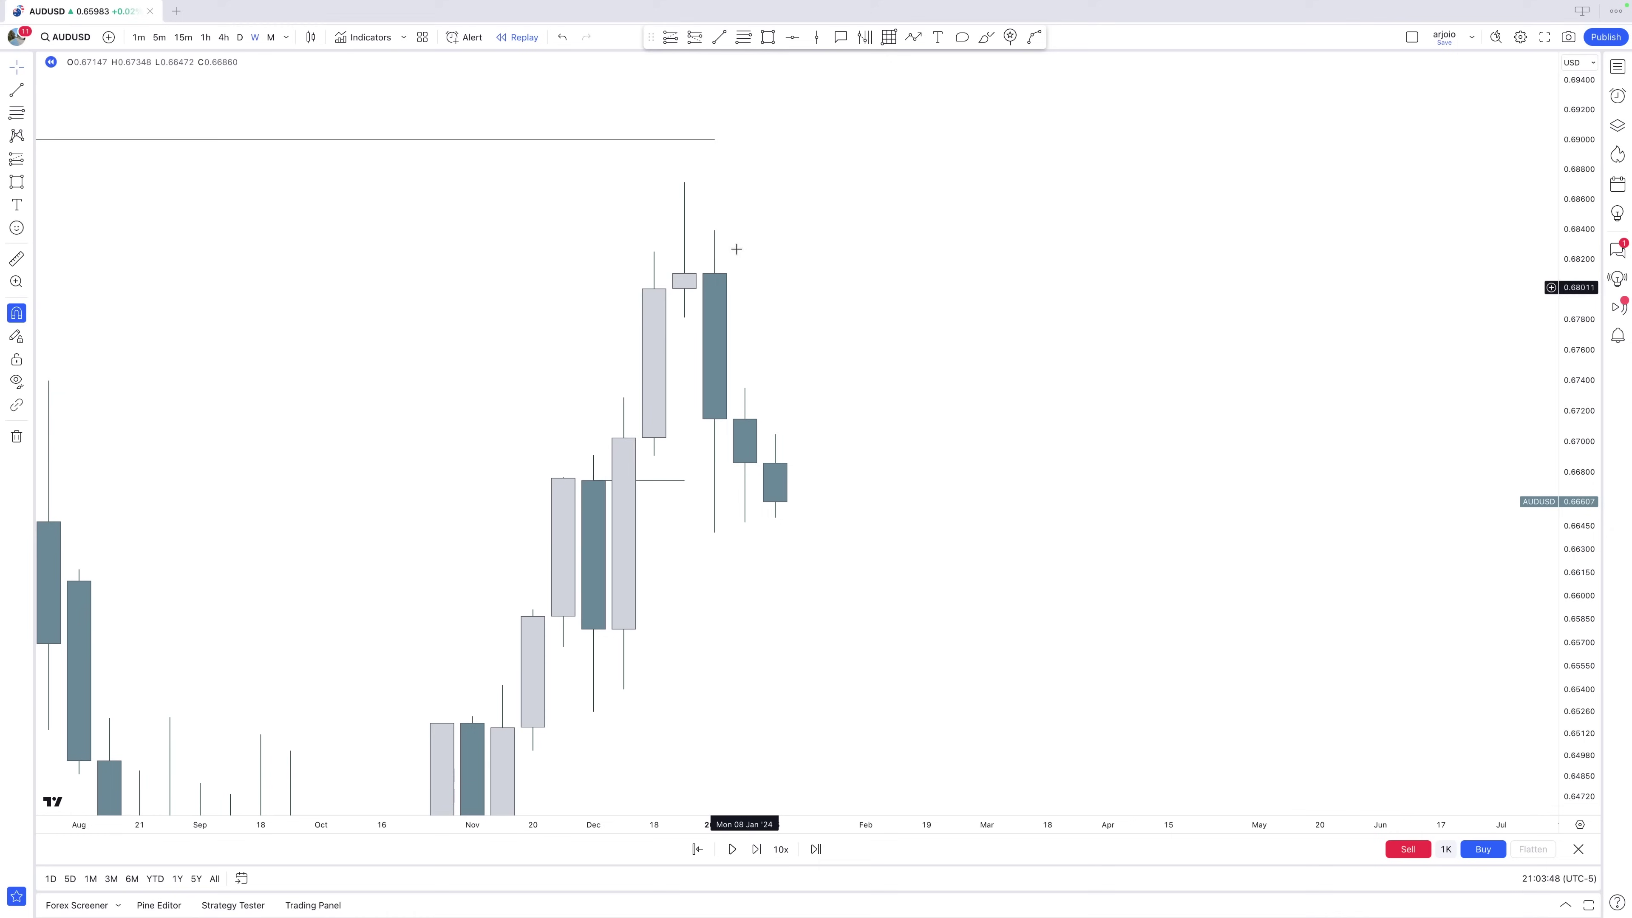
# Draw a rectangle from 25 December 2023 between 0.67812 and 0.67348, extend it to 15 January 2024, and delete it.
pyautogui.click(768, 37)
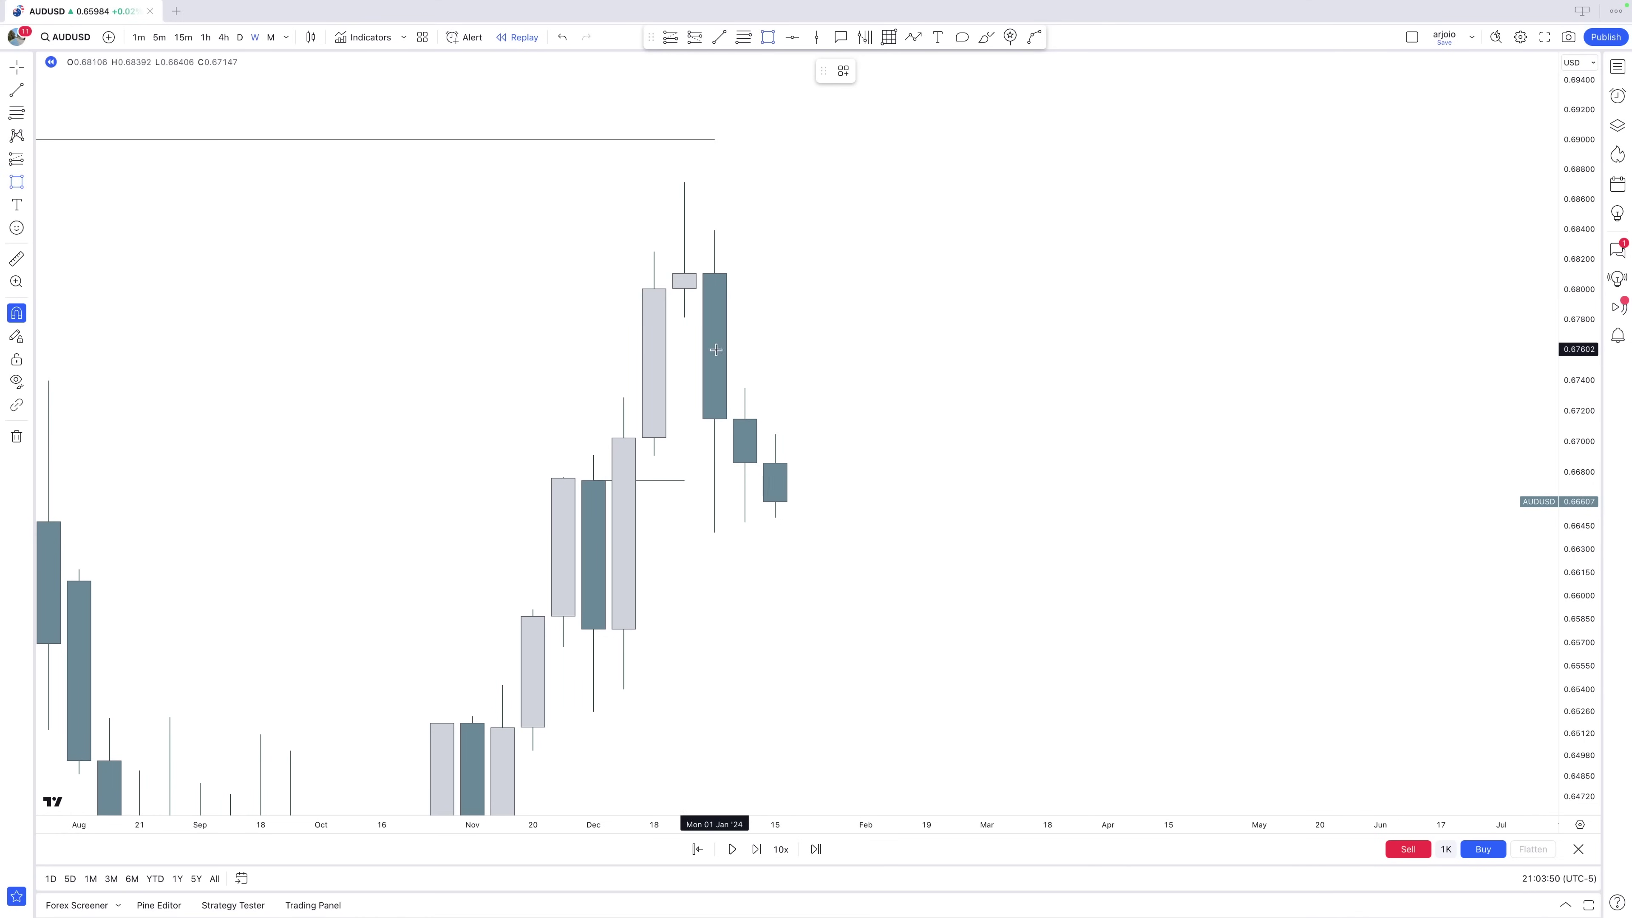
pyautogui.click(684, 318)
pyautogui.click(744, 387)
pyautogui.moveTo(744, 352); pyautogui.dragTo(776, 353)
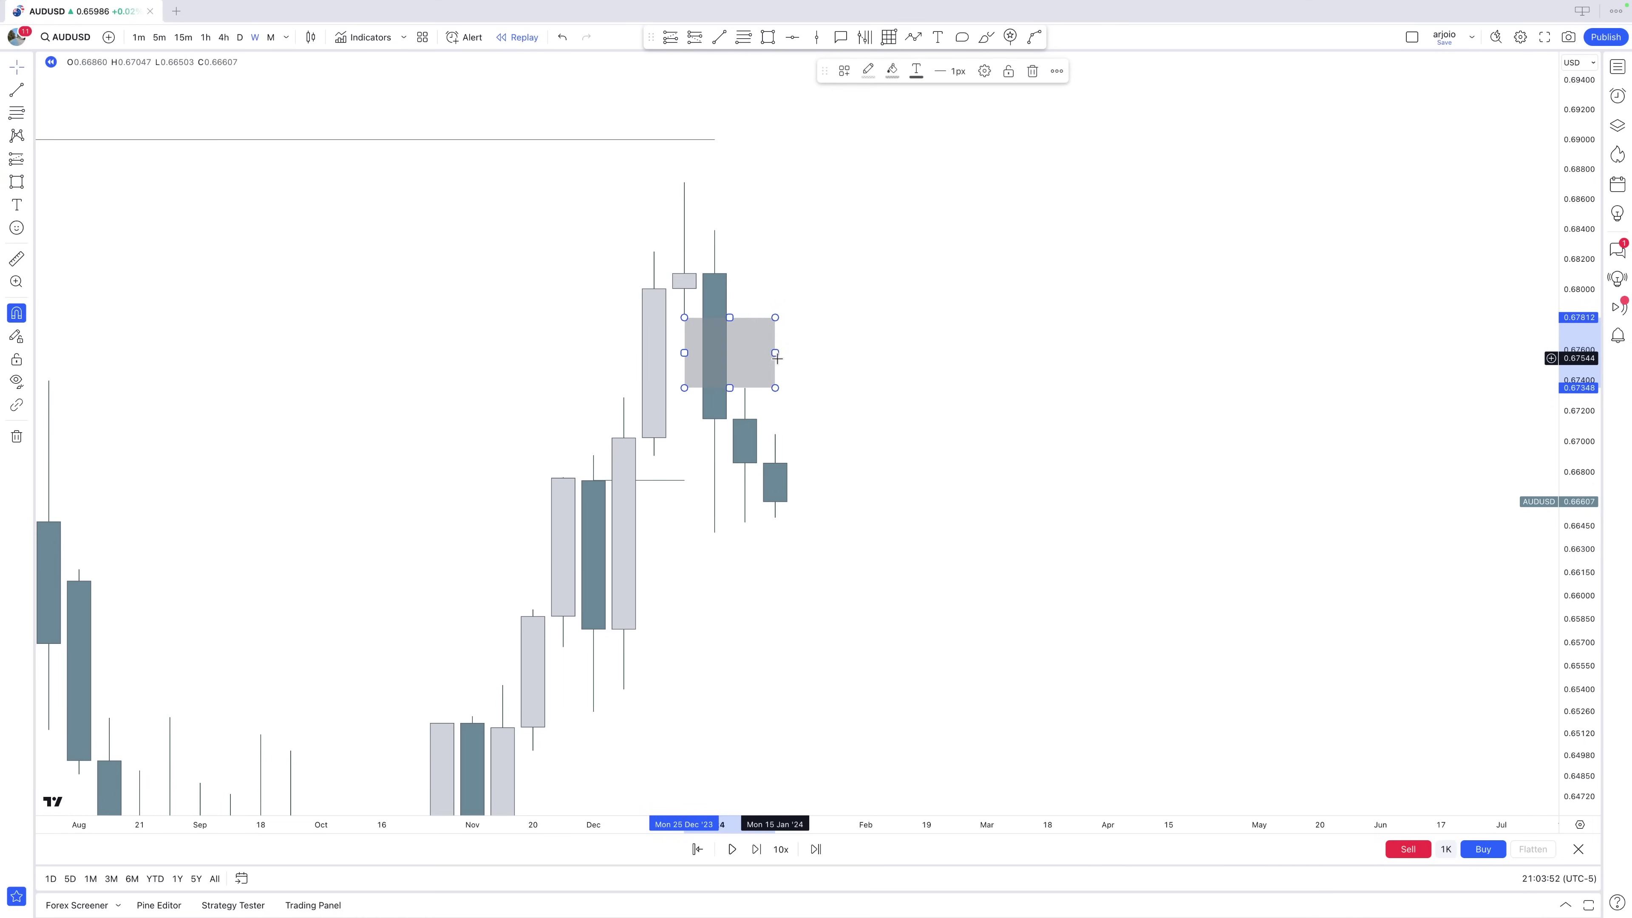
pyautogui.press('Delete')
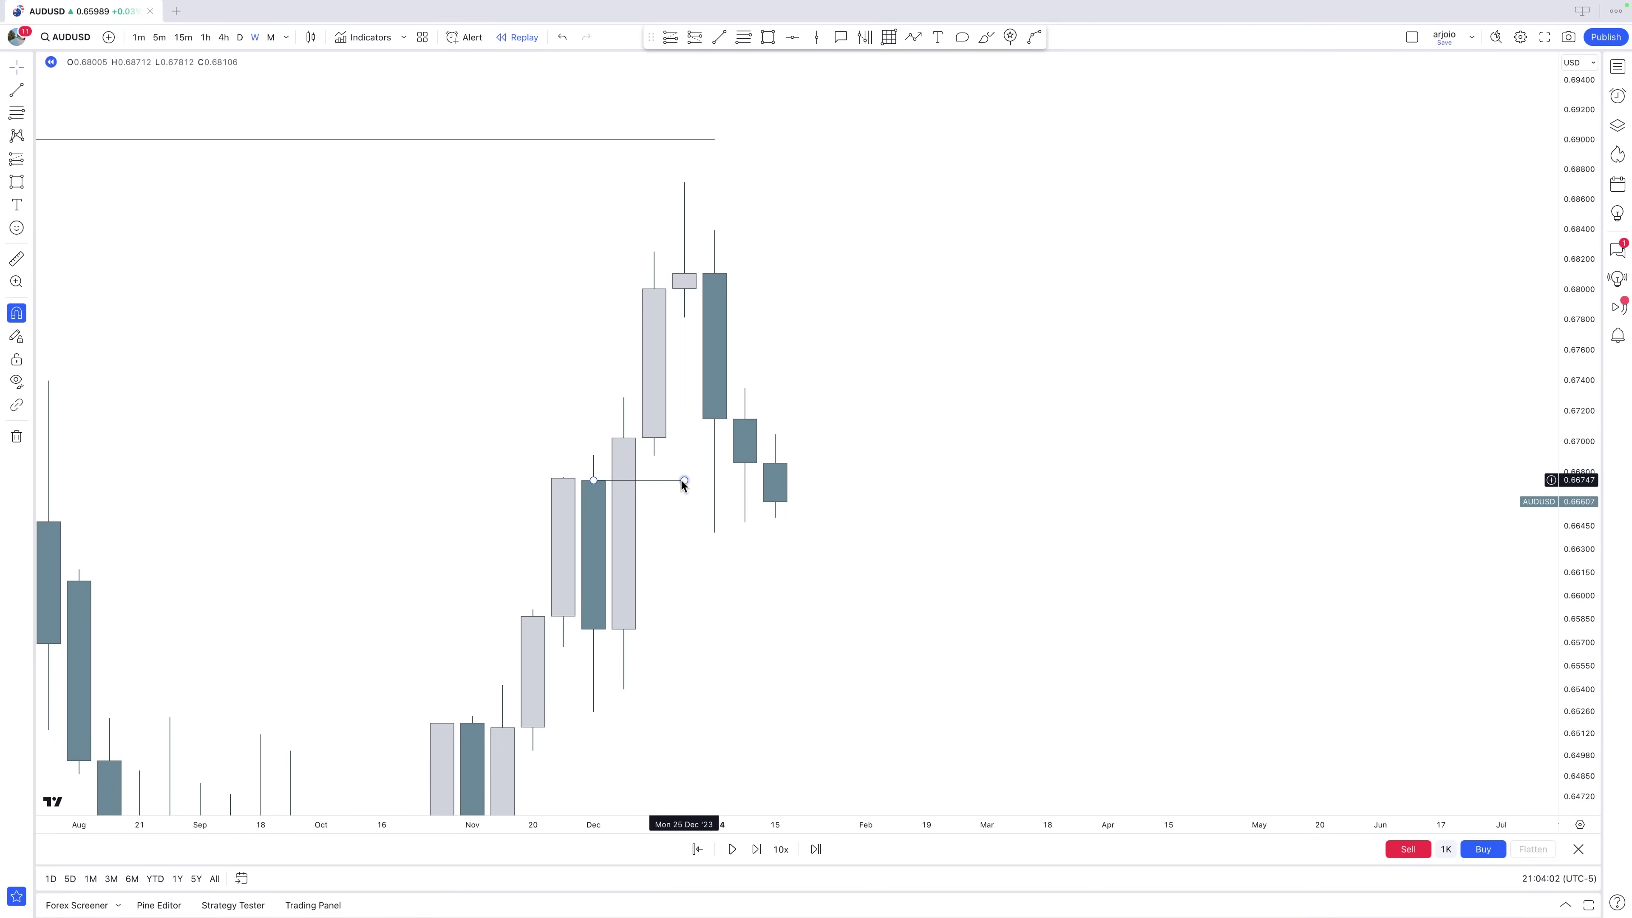
pyautogui.moveTo(682, 480)
pyautogui.mouseDown()
pyautogui.moveTo(806, 500)
pyautogui.moveTo(666, 503)
pyautogui.mouseUp()
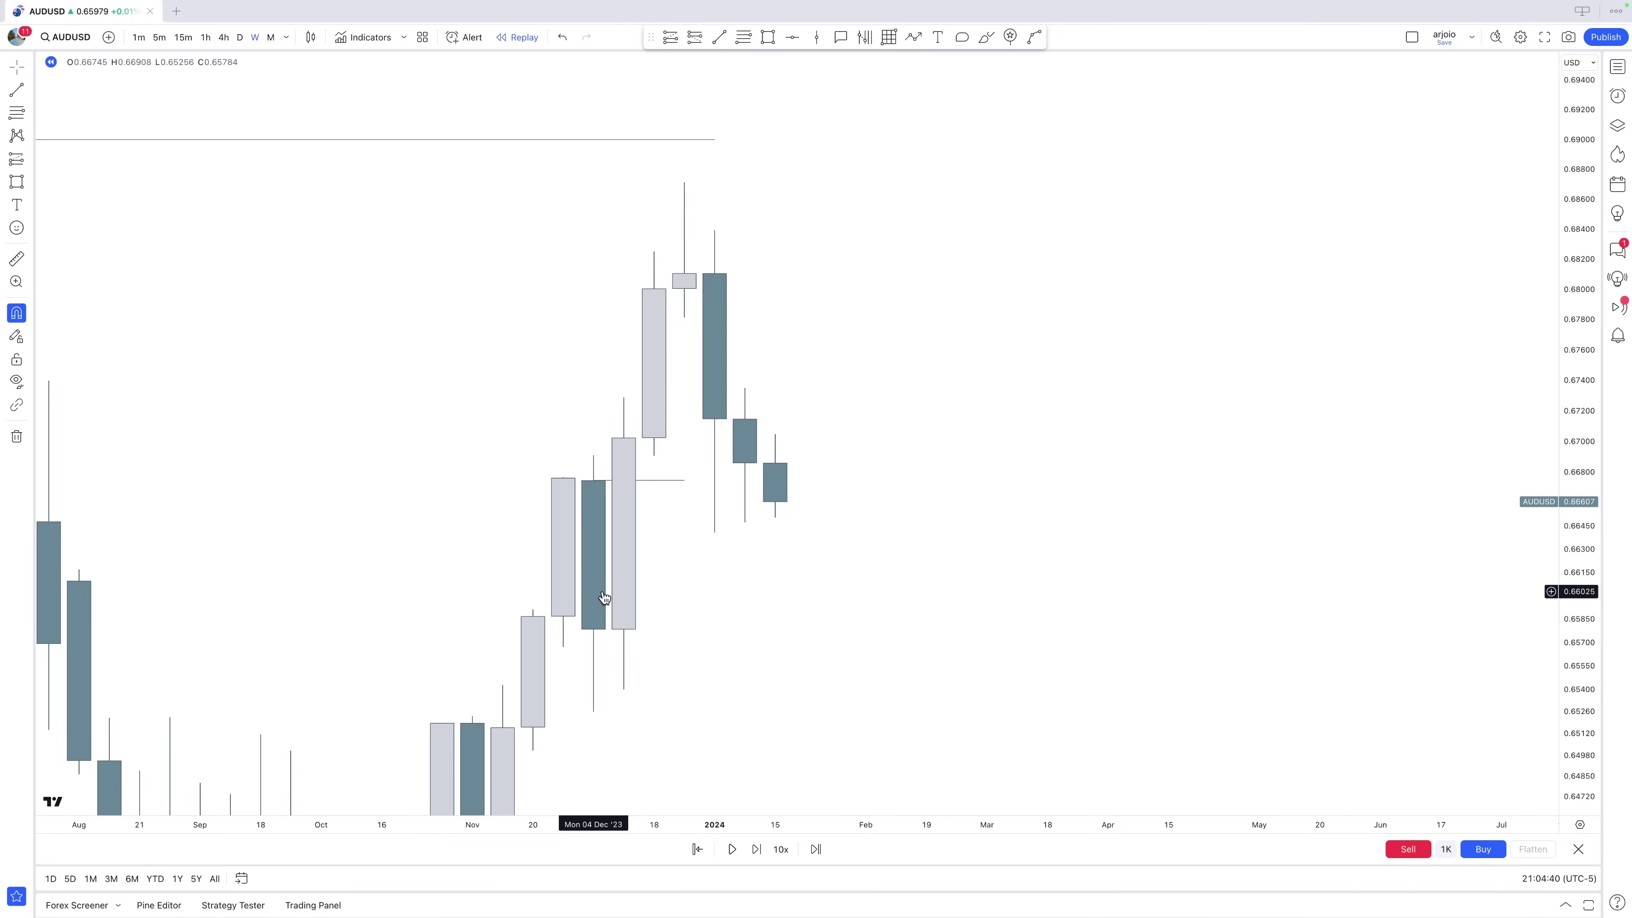
pyautogui.click(659, 479)
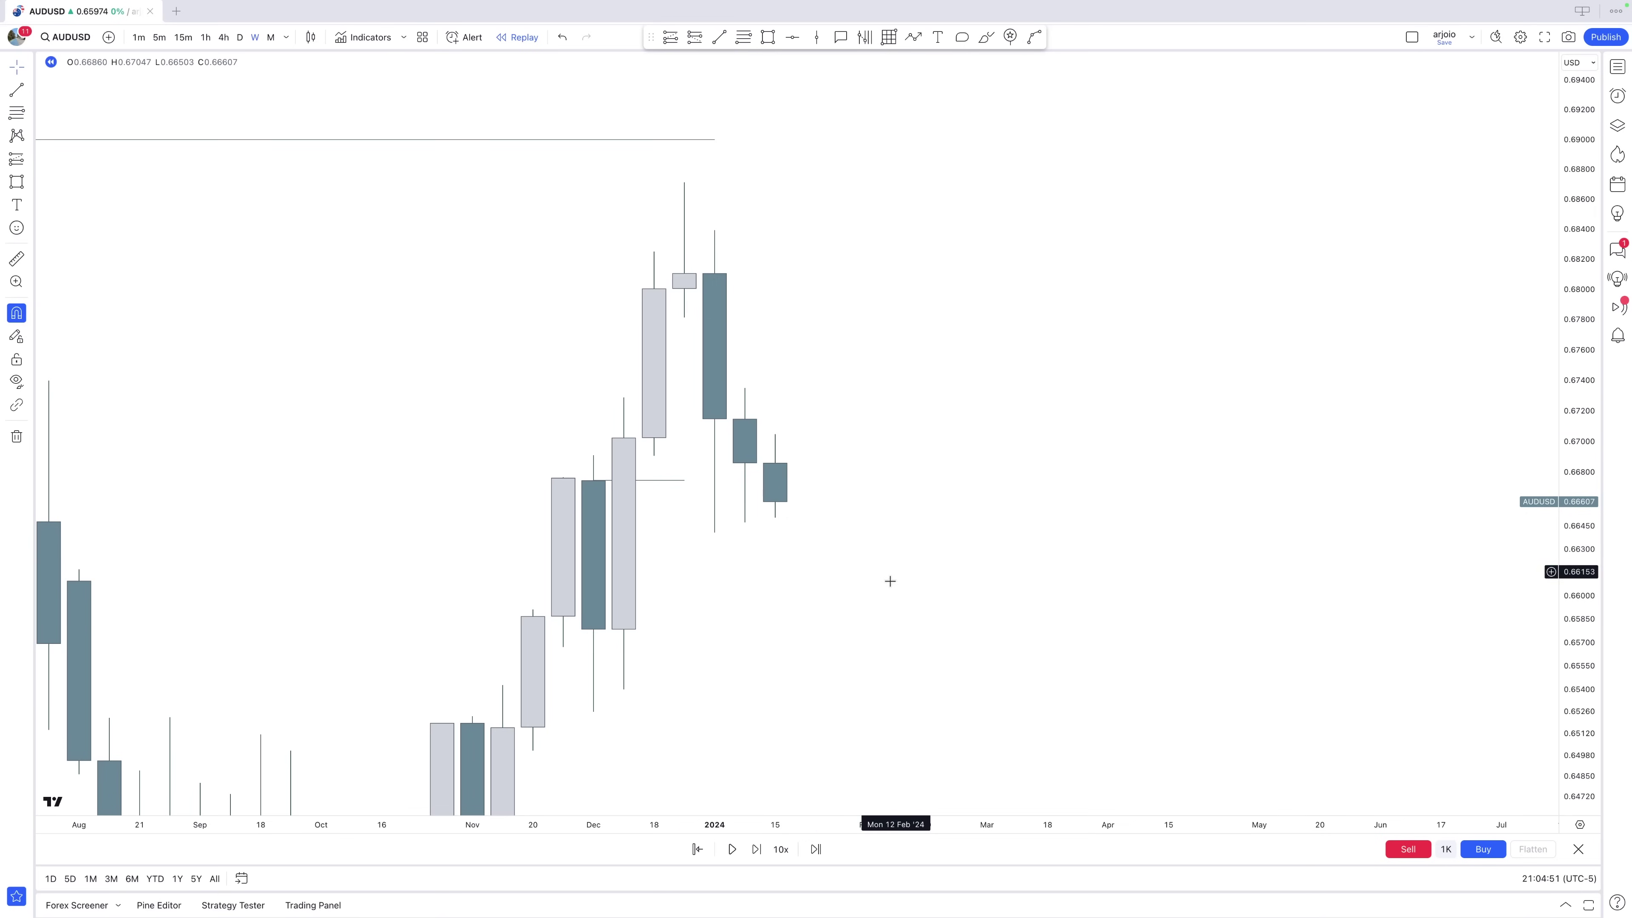
# Draw a level line from the 4 December 2023 weekly low at 0.65256 to 15 January 2024.
pyautogui.moveTo(822, 465); pyautogui.dragTo(812, 386)
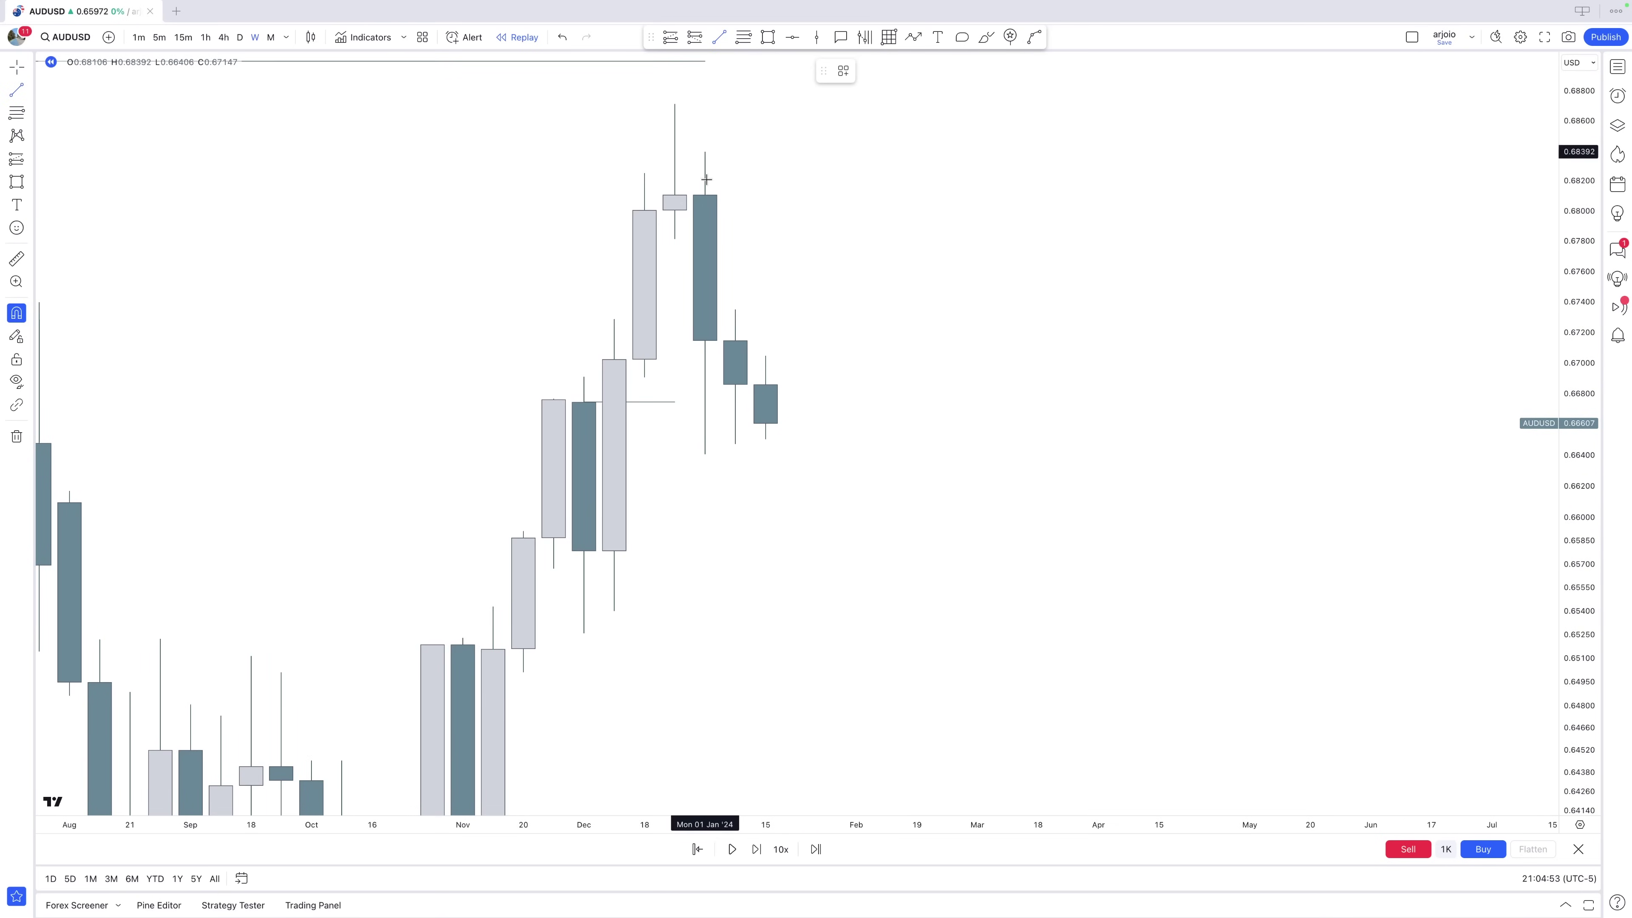
pyautogui.click(584, 633)
pyautogui.click(796, 633)
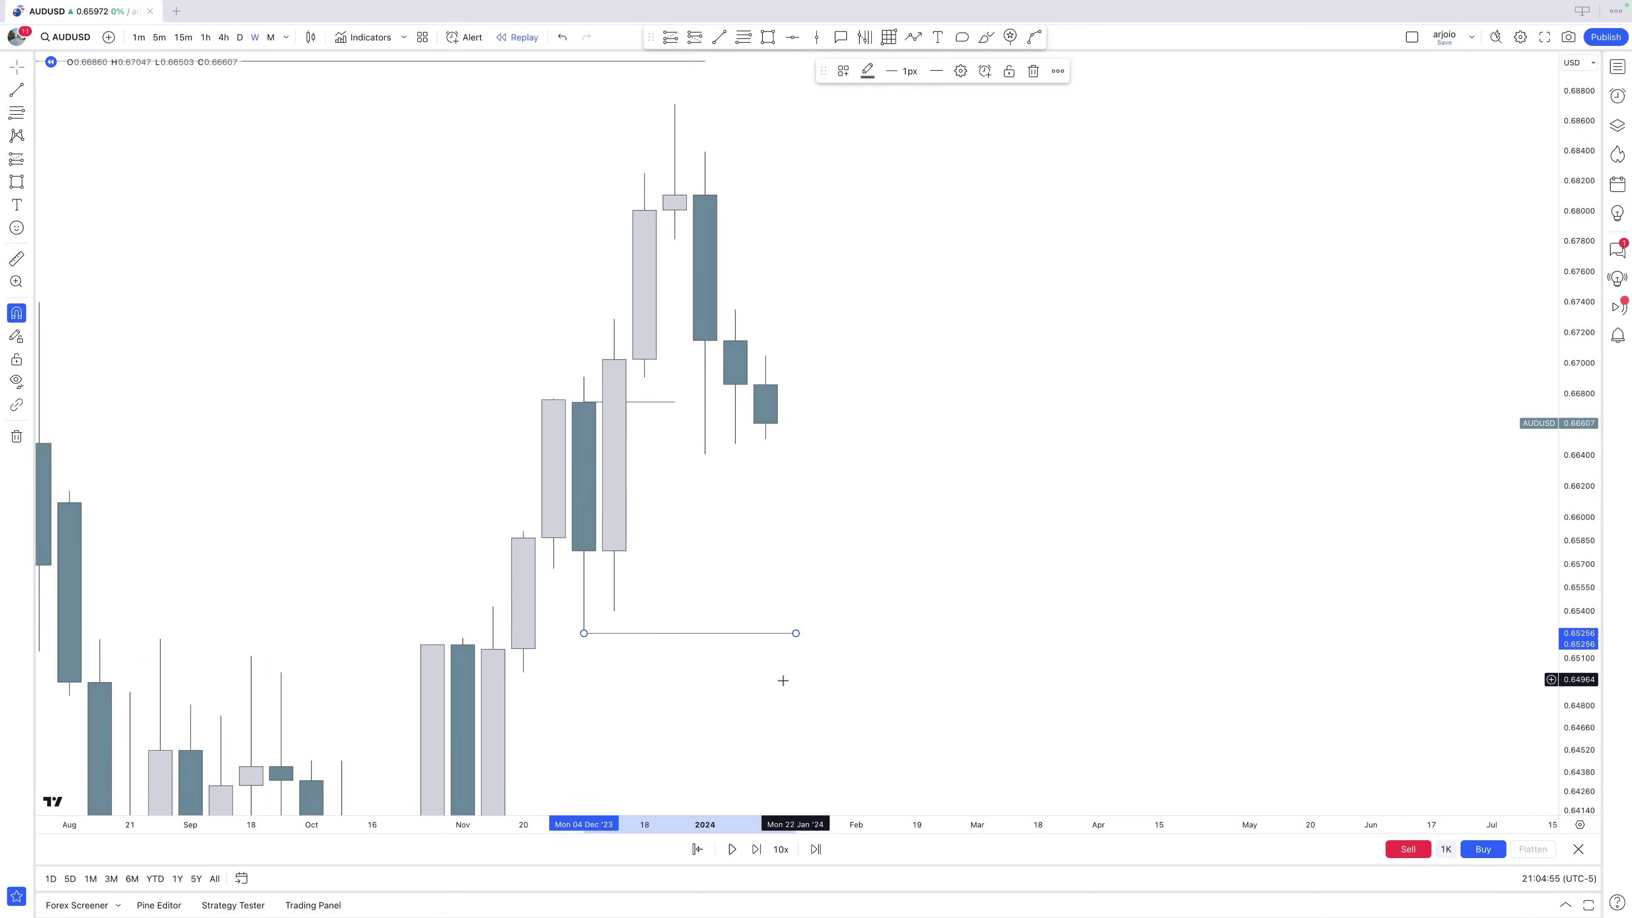
pyautogui.click(782, 680)
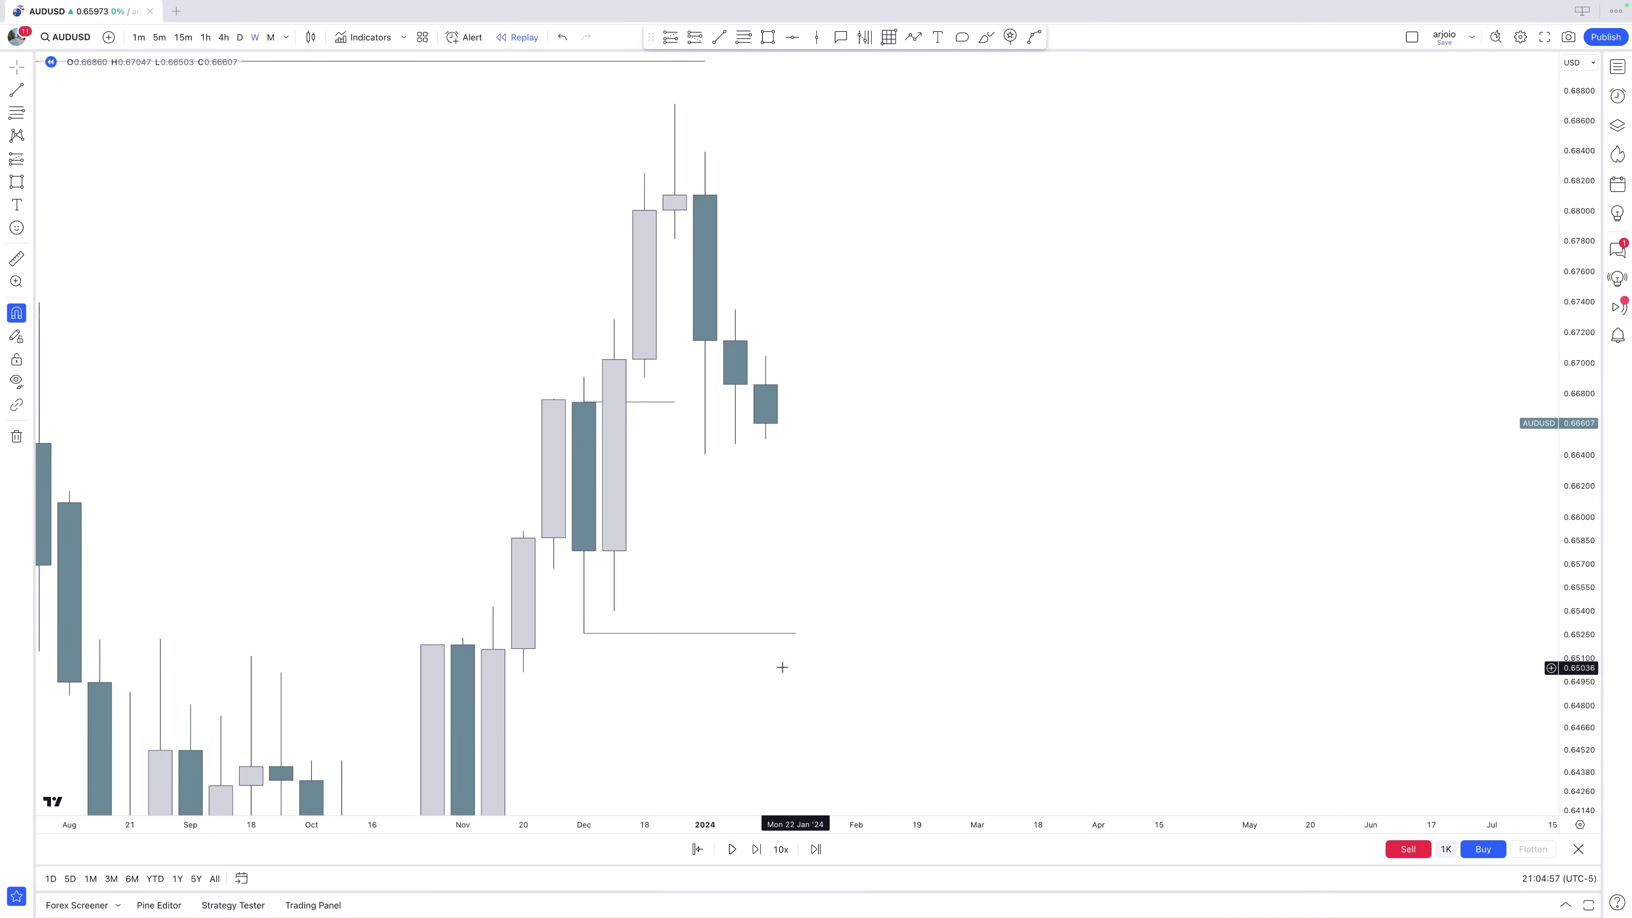
pyautogui.moveTo(791, 634); pyautogui.dragTo(757, 637)
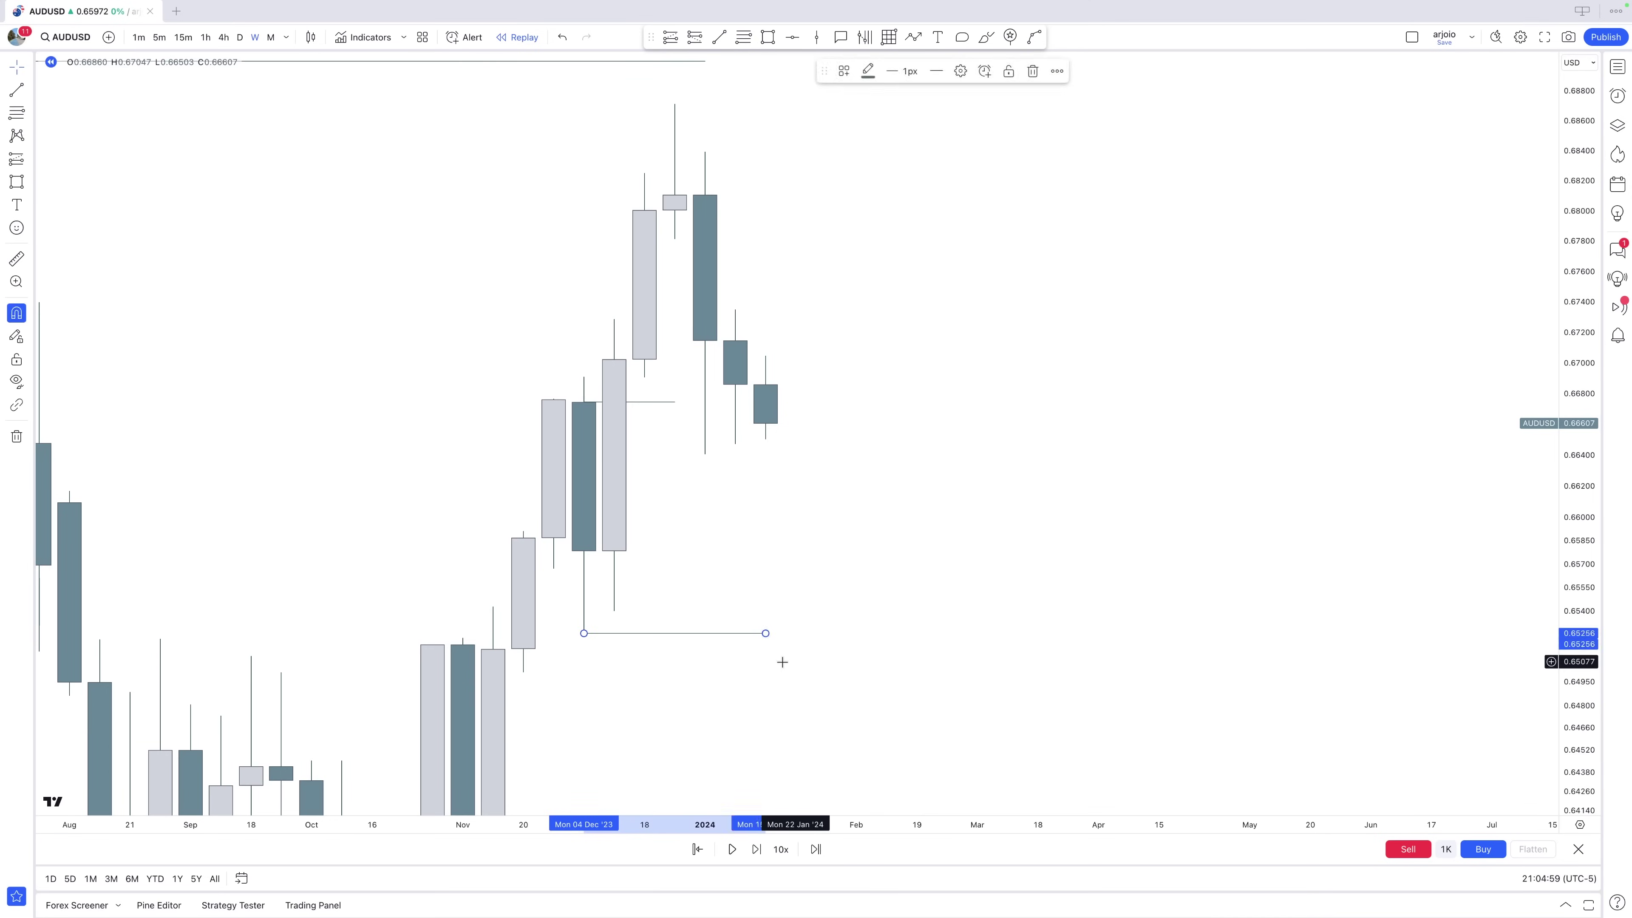
pyautogui.click(740, 640)
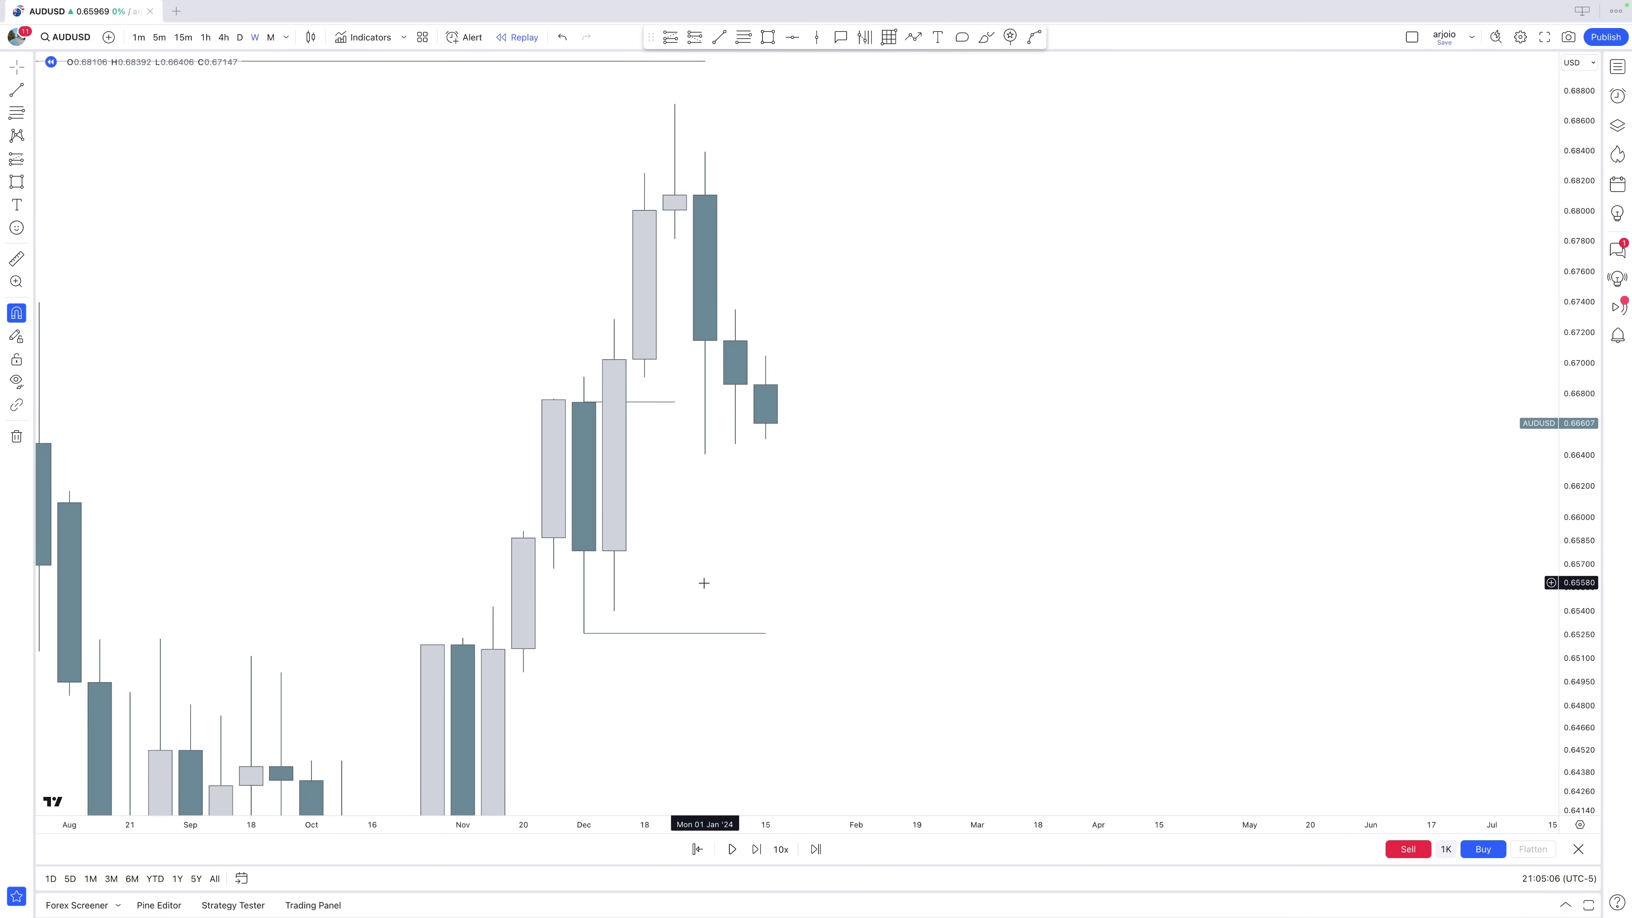
# Examine the December low level on the monthly interval, and return to the weekly interval.
pyautogui.click(272, 38)
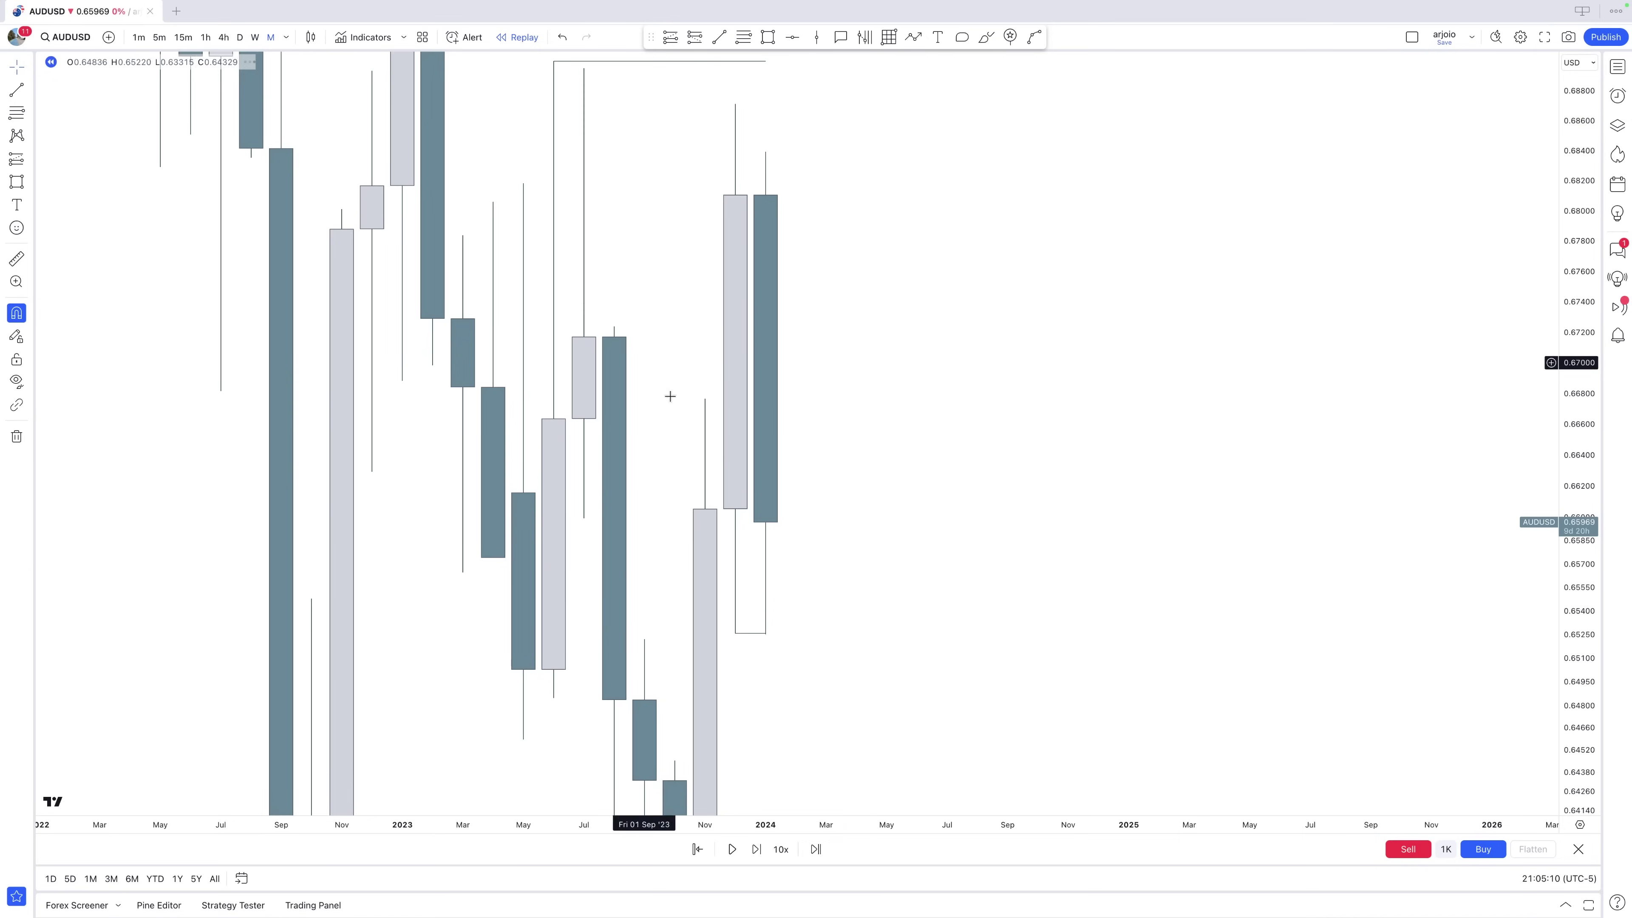
pyautogui.moveTo(835, 433); pyautogui.dragTo(825, 387)
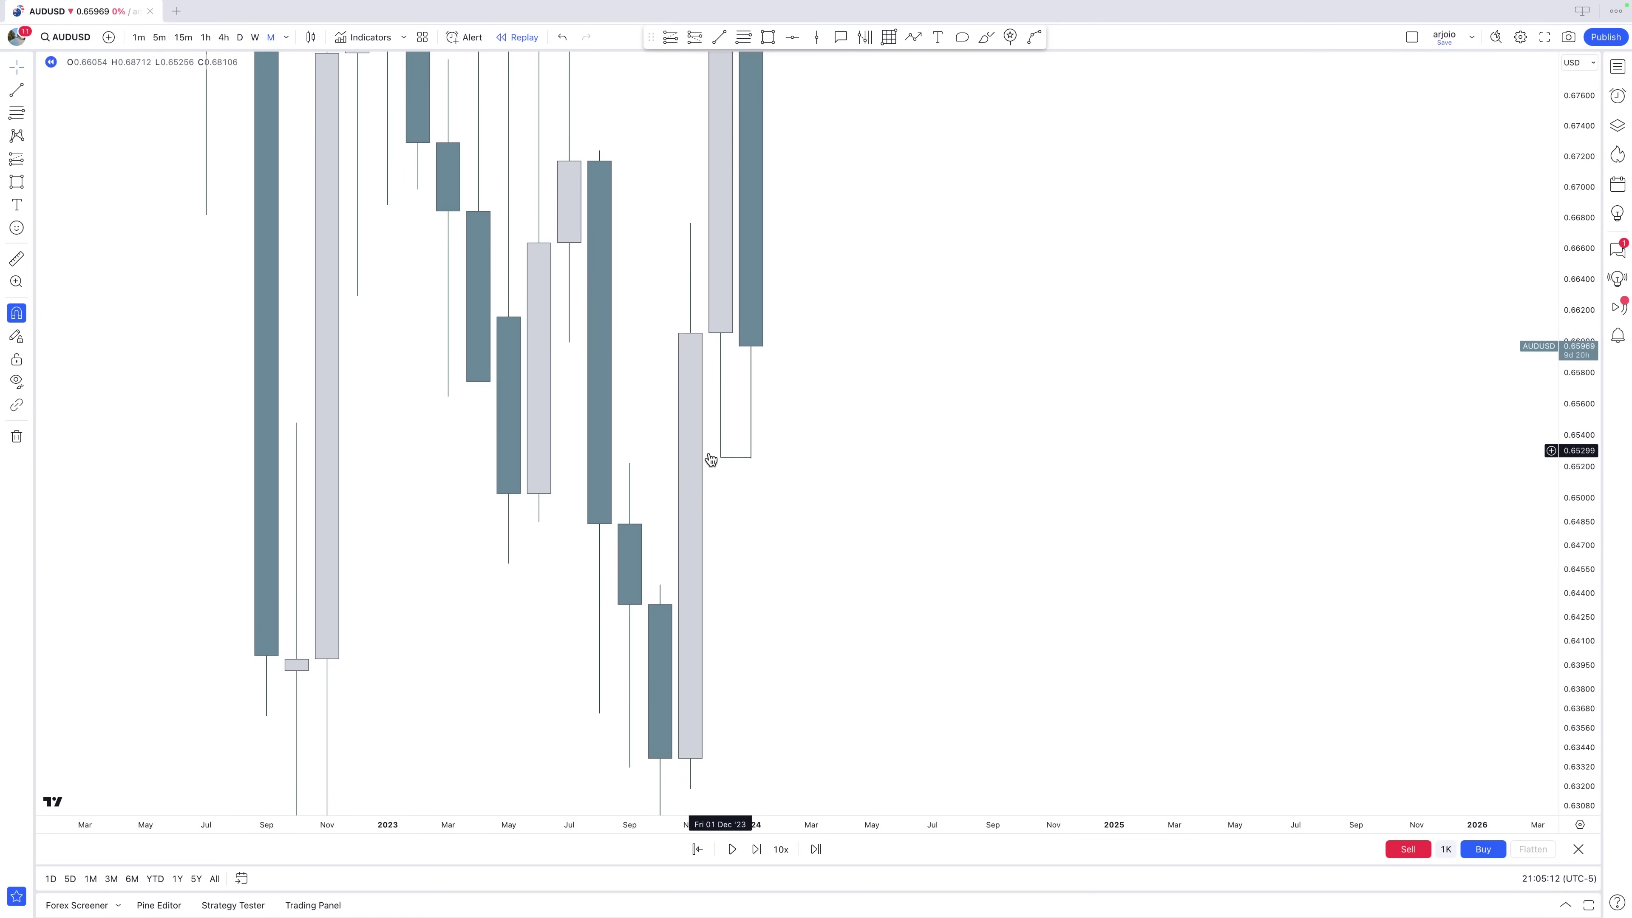
pyautogui.click(255, 40)
pyautogui.moveTo(877, 299); pyautogui.dragTo(934, 469)
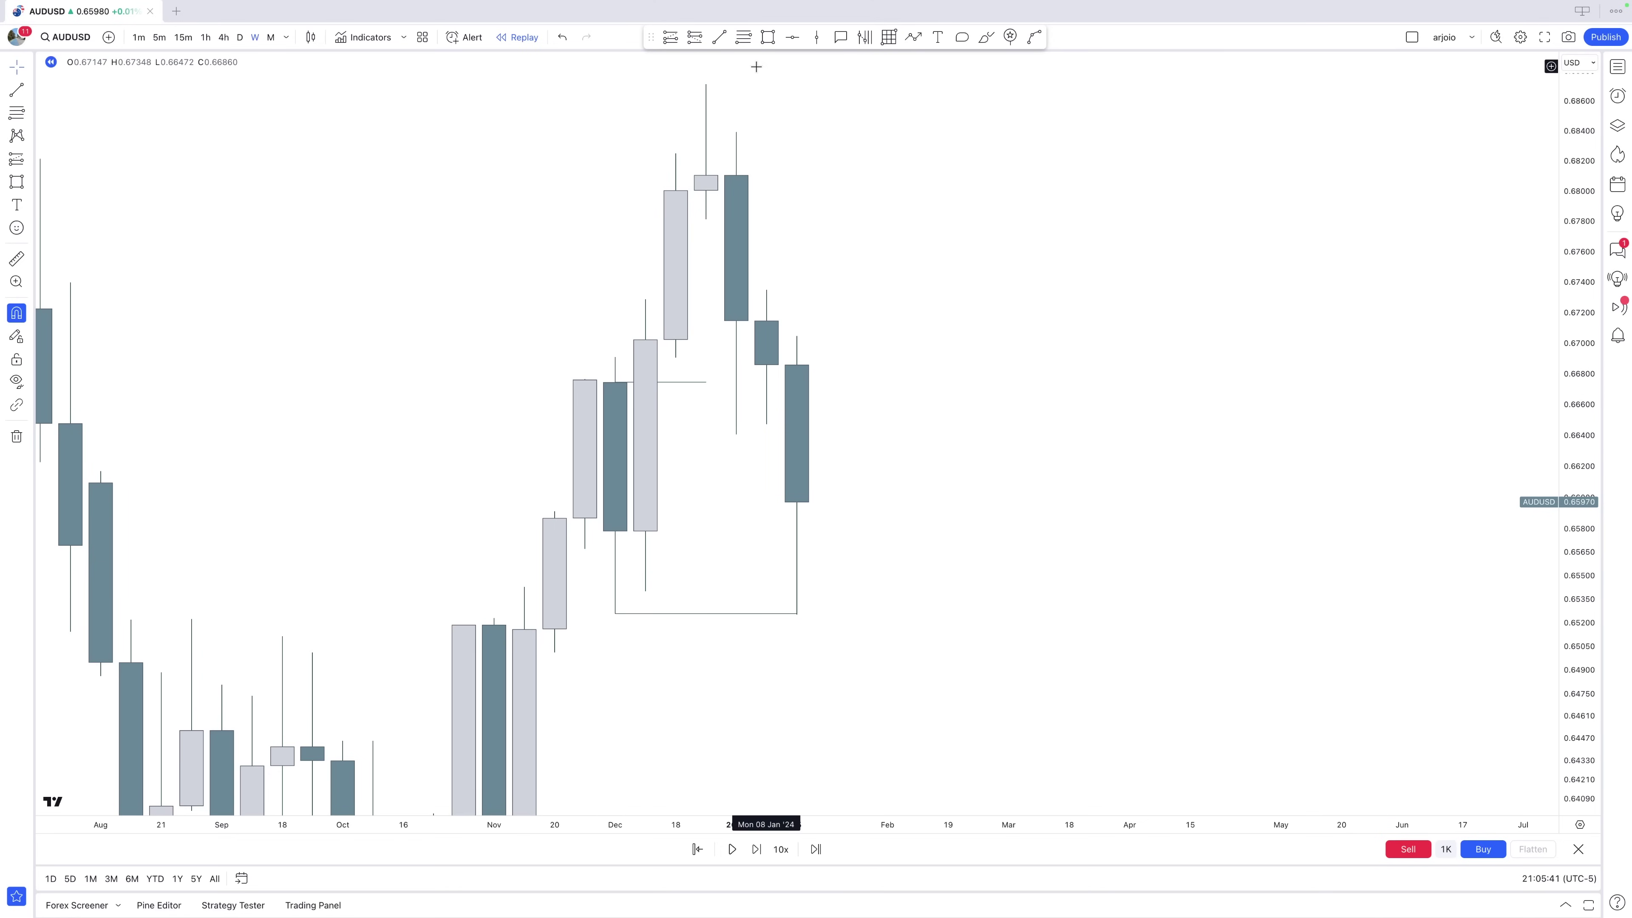
# Draw a short level line from the 1 January 2024 weekly low at 0.66406 to 8 January.
pyautogui.click(726, 38)
pyautogui.moveTo(736, 434); pyautogui.dragTo(767, 434)
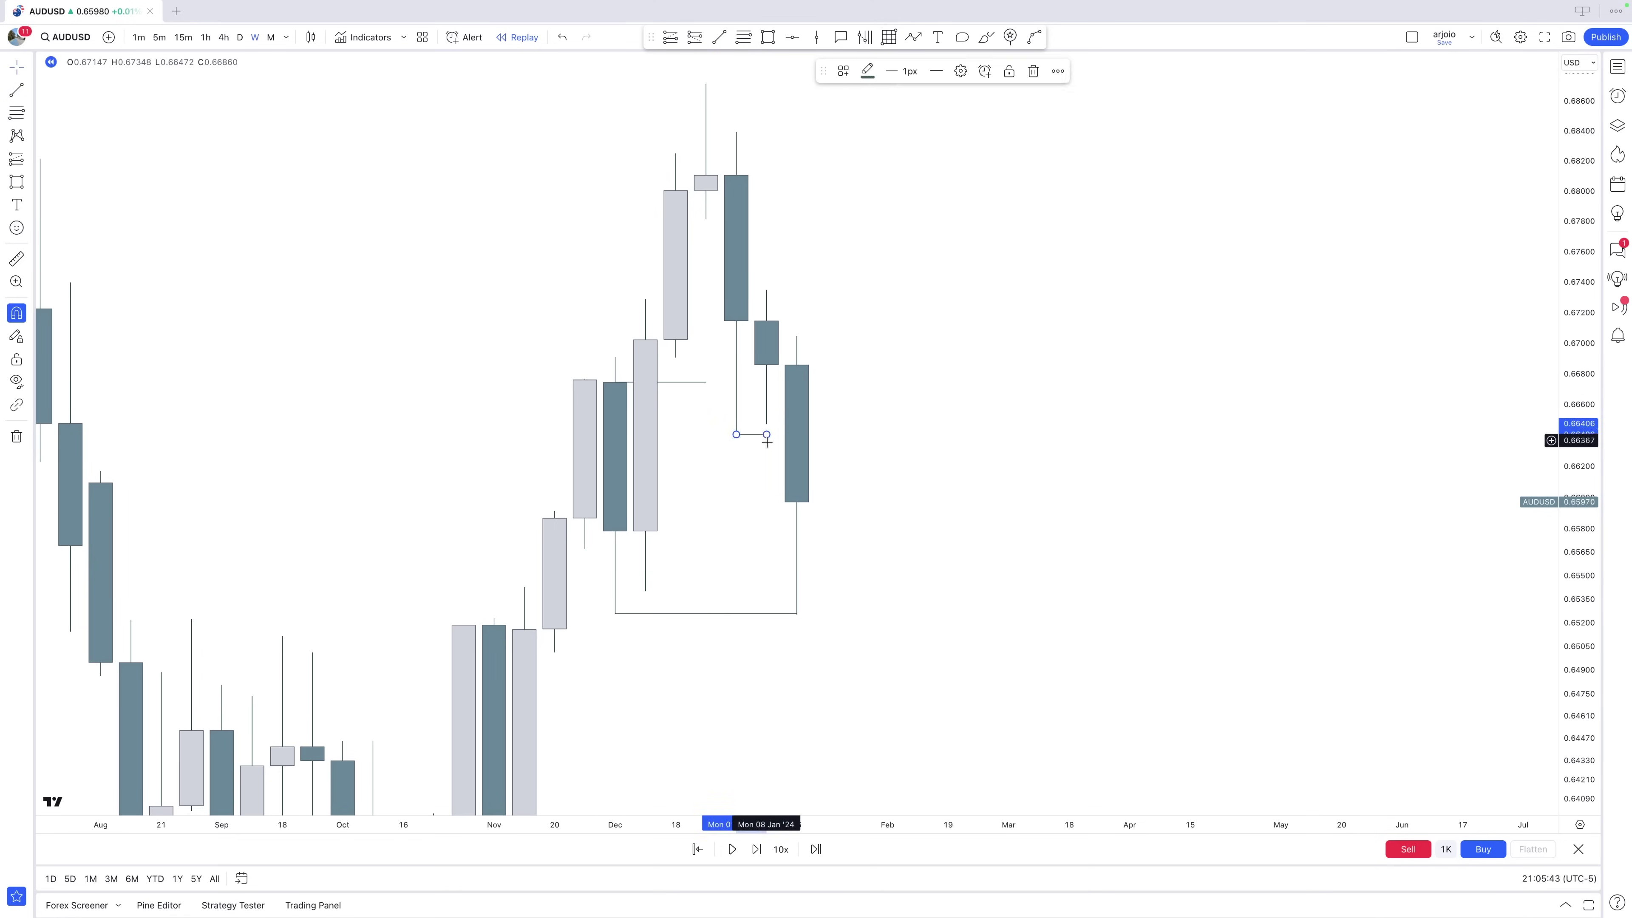
pyautogui.click(806, 427)
# Shorten the December low line to end at 8 January 2024, and delete the line at the 1 January low.
pyautogui.moveTo(800, 619); pyautogui.dragTo(781, 615)
pyautogui.click(783, 629)
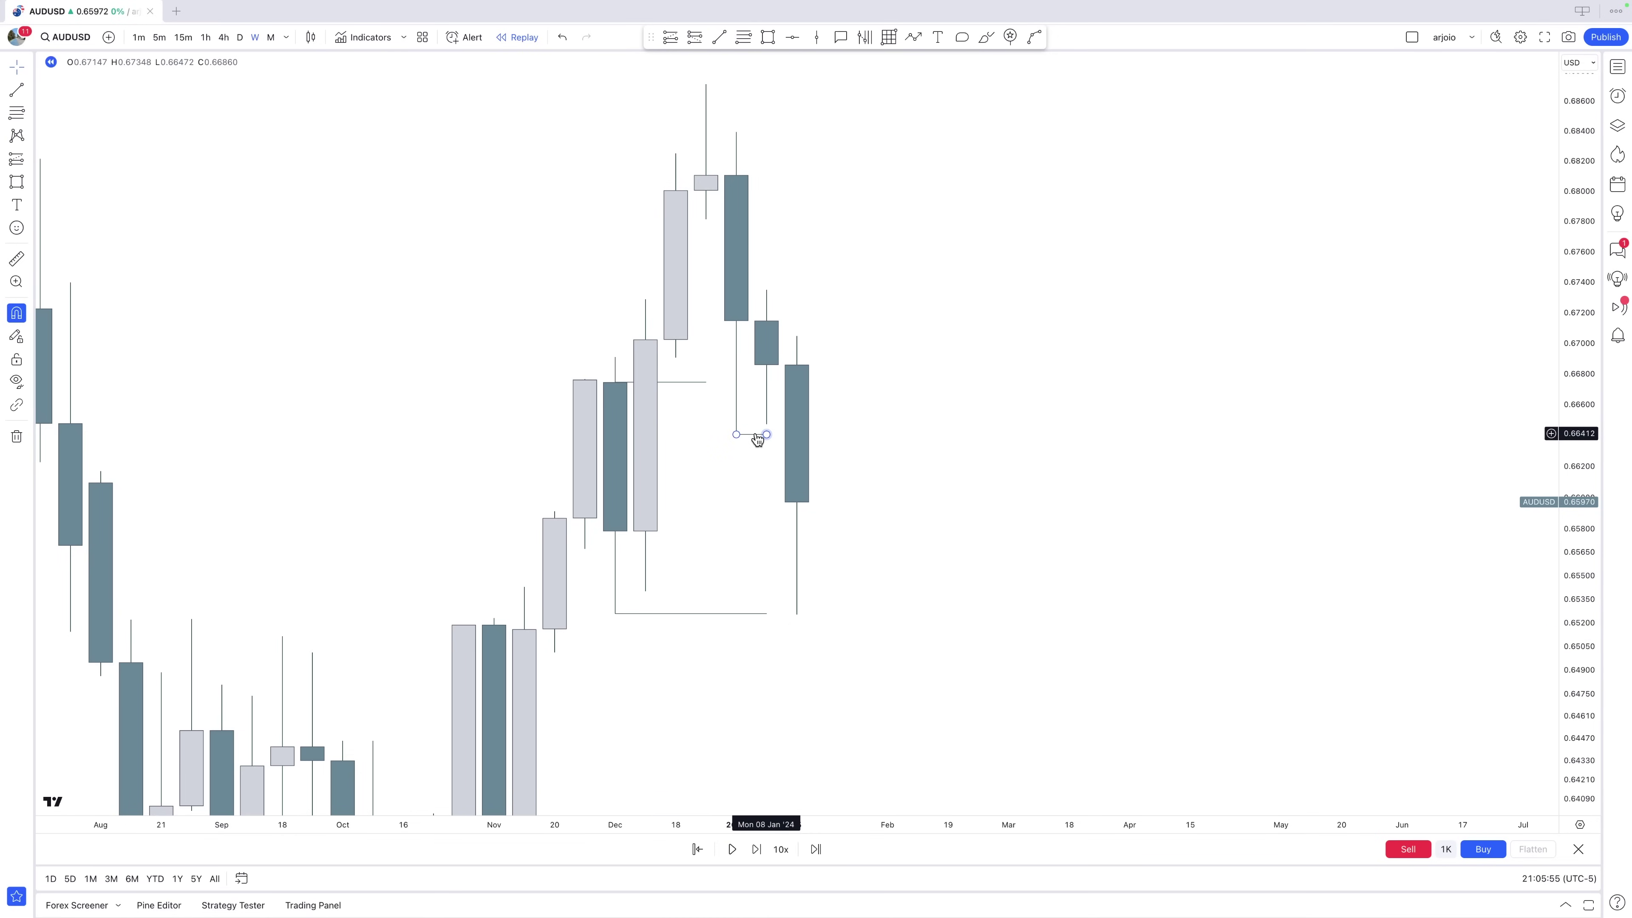
pyautogui.press('Delete')
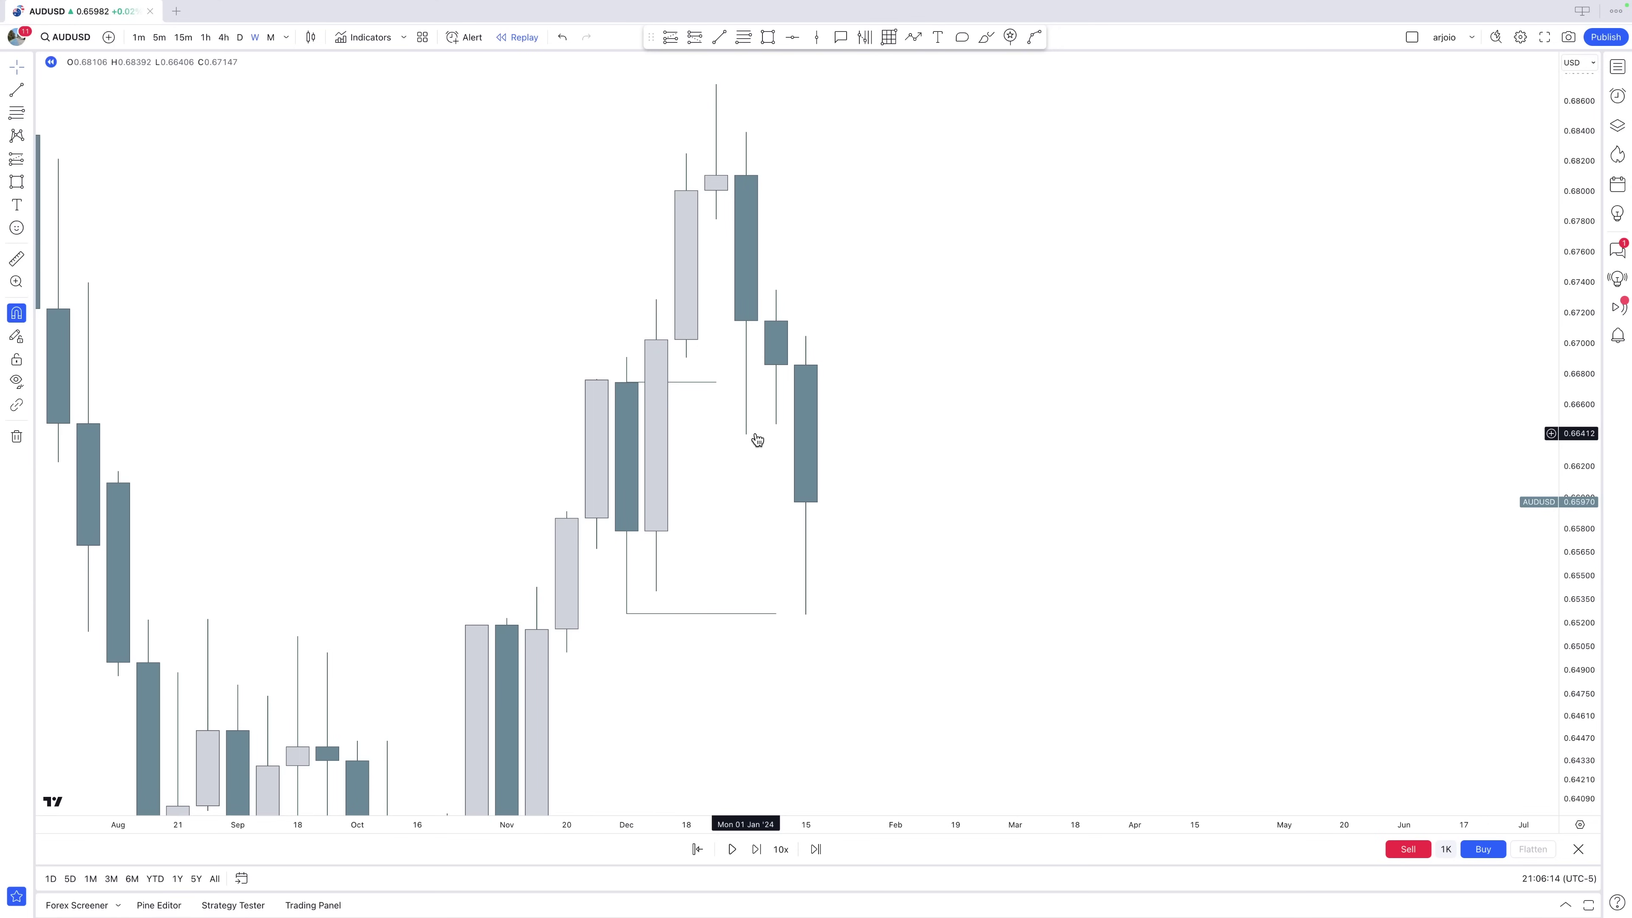
# Draw a rectangle over the gap between the 25 December 2023 weekly low and the 8 January high, ending at 15 January 2024.
pyautogui.scroll(1, 776, 339)
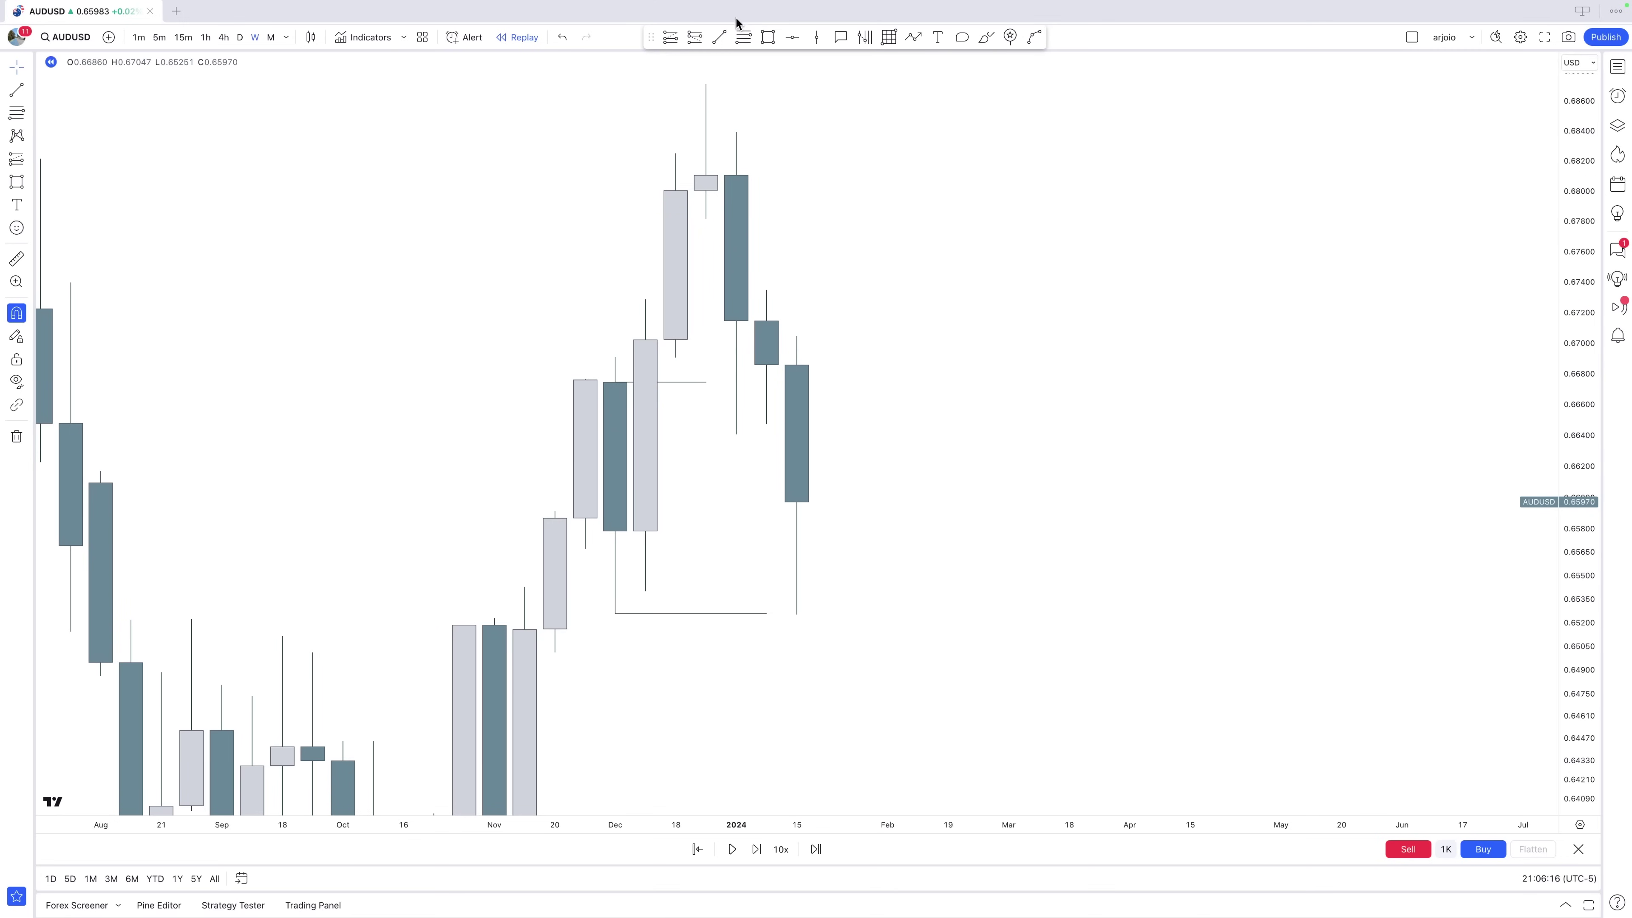
pyautogui.click(770, 37)
pyautogui.moveTo(706, 219)
pyautogui.mouseDown()
pyautogui.moveTo(767, 290)
pyautogui.moveTo(797, 255)
pyautogui.mouseUp()
# Switch the replay to the daily interval and advance it to the 17 January 2024 candle.
pyautogui.click(240, 37)
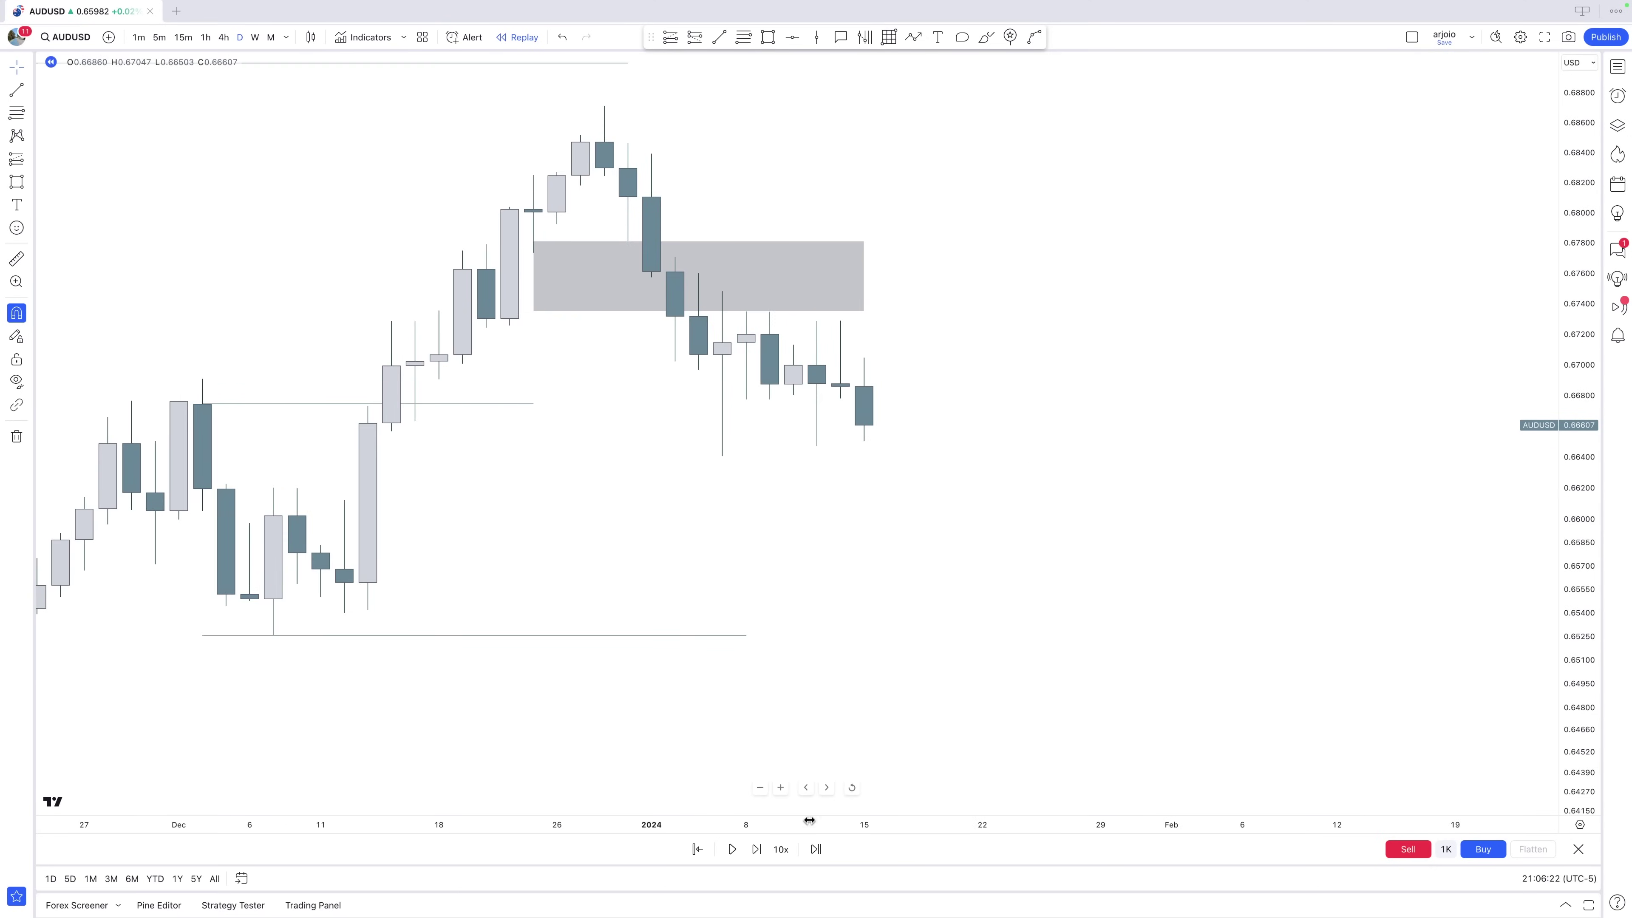
pyautogui.click(757, 849)
pyautogui.click(757, 849)
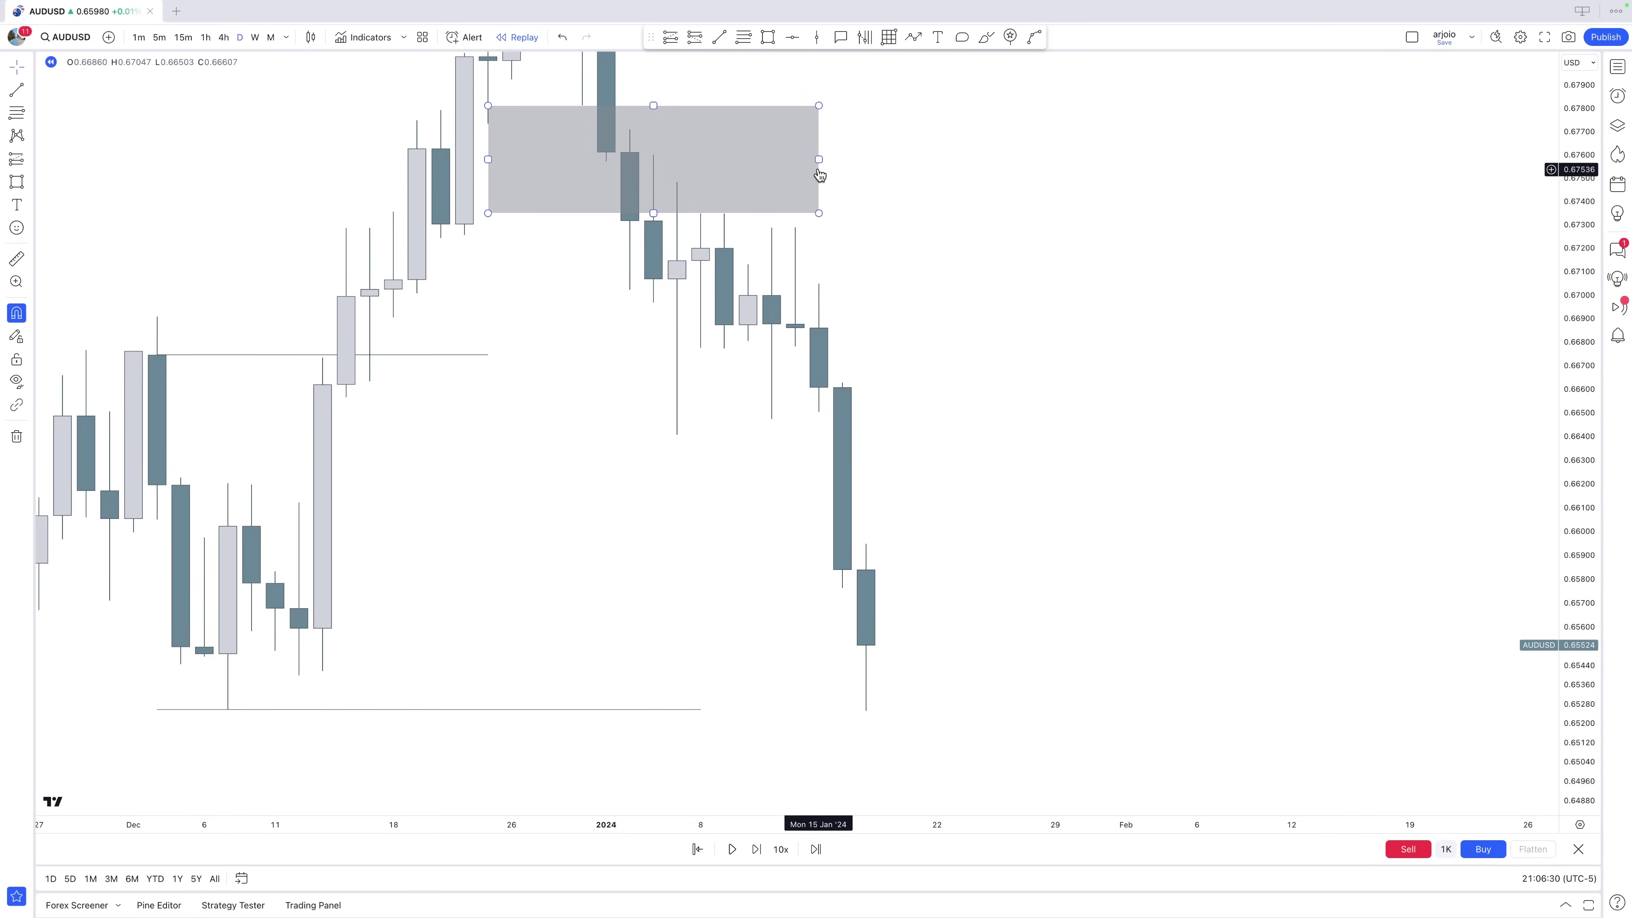
# Delete the weekly gap rectangle spanning 25 December 2023 to 15 January 2024.
pyautogui.click(825, 163)
pyautogui.moveTo(825, 163); pyautogui.dragTo(914, 164)
pyautogui.press('Delete')
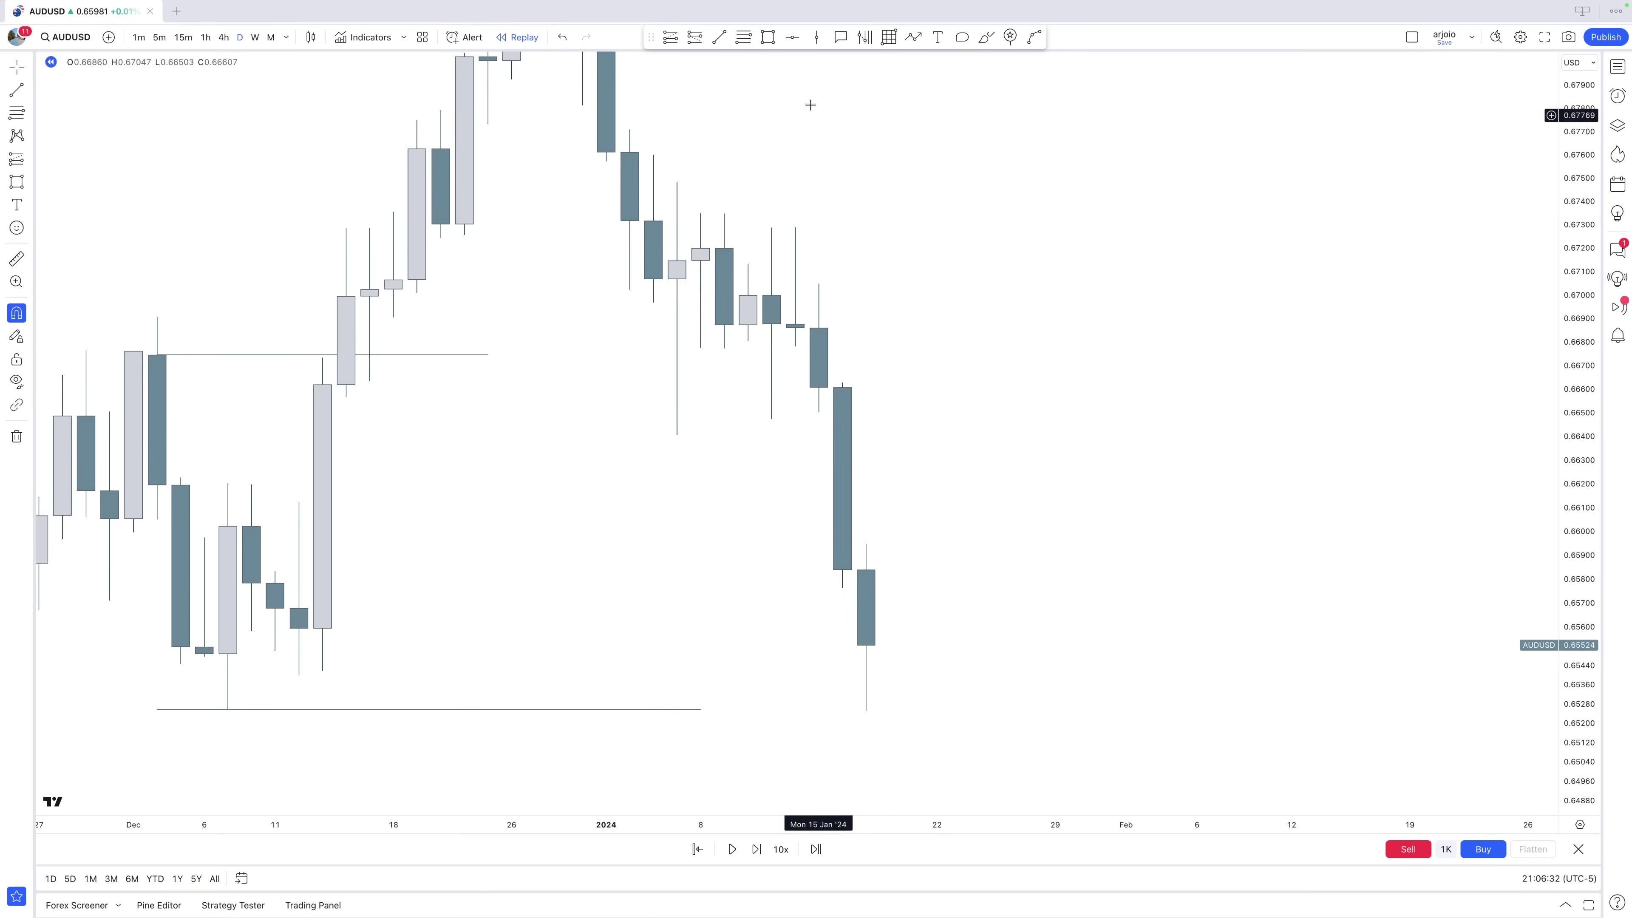
# Draw a rectangle from 15 January 2024 between 0.66503 and 0.65948, extend it to 18 January, and delete it.
pyautogui.click(769, 37)
pyautogui.moveTo(818, 412); pyautogui.dragTo(866, 544)
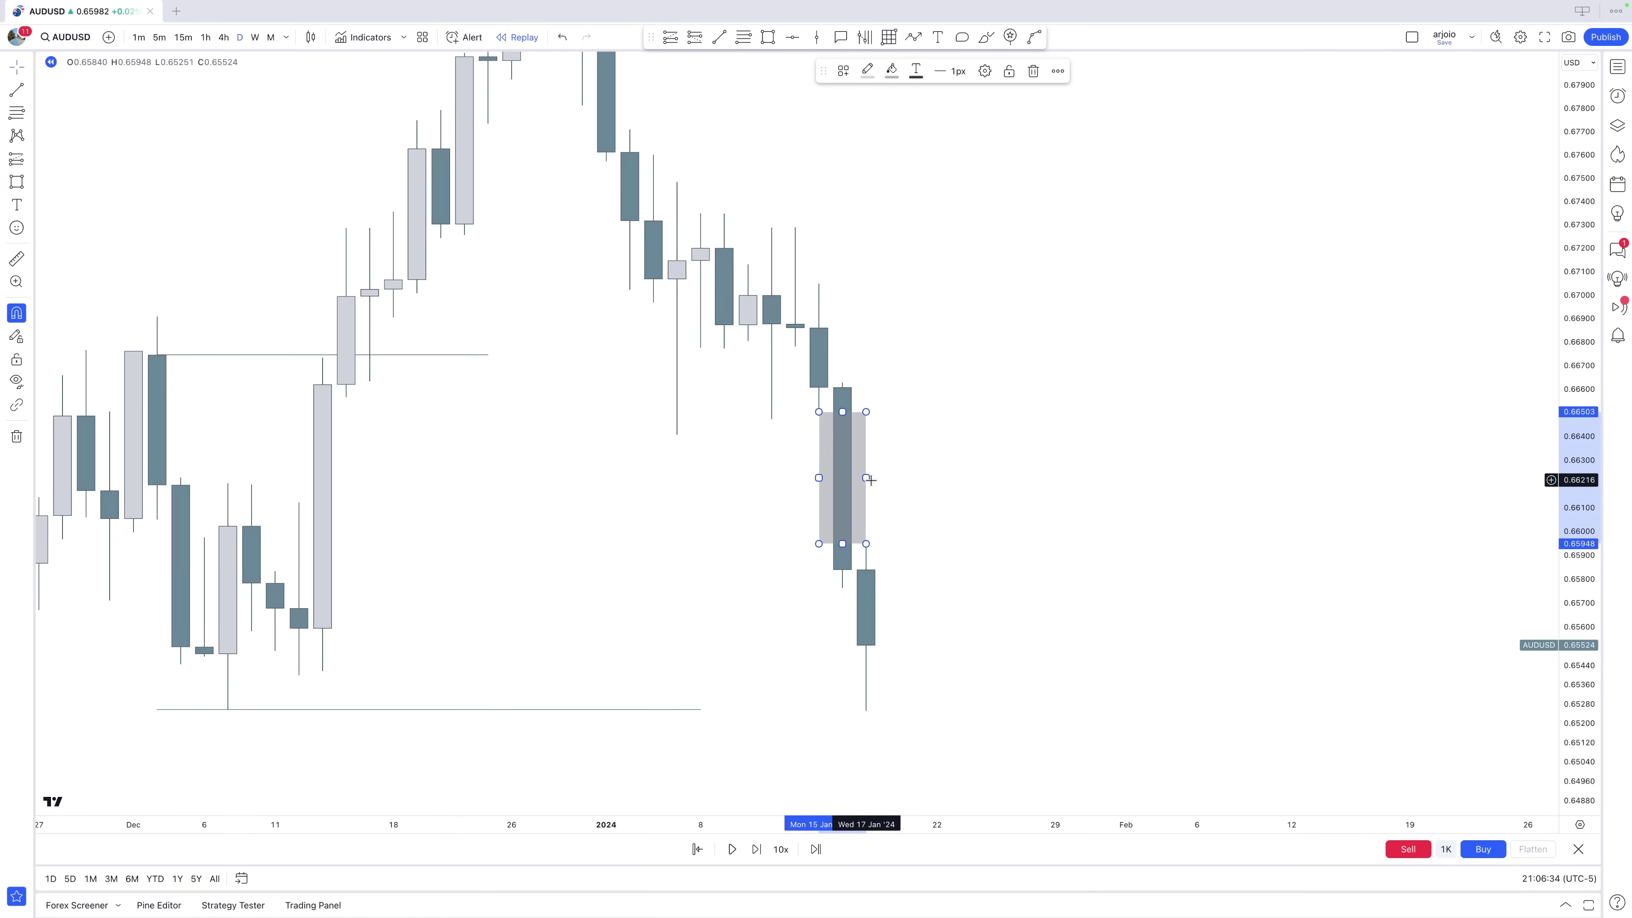
pyautogui.moveTo(877, 479); pyautogui.dragTo(889, 478)
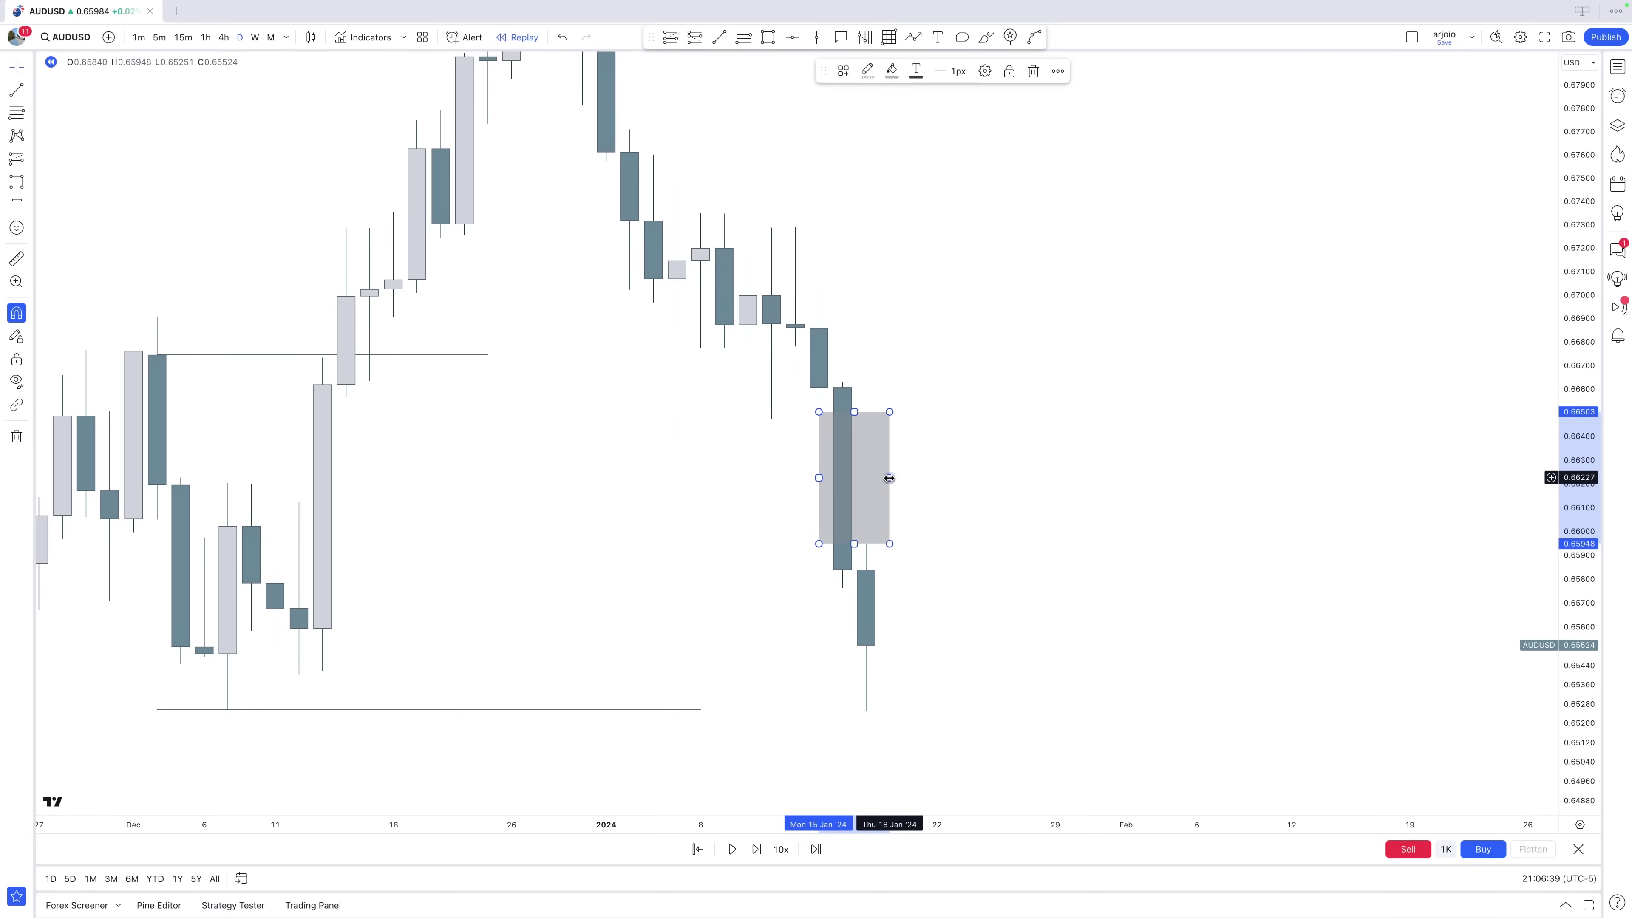
pyautogui.press('Delete')
# Switch to the 4-hour interval and extend the December low line to 17 January 2024.
pyautogui.click(224, 37)
pyautogui.moveTo(1001, 579); pyautogui.dragTo(1110, 634)
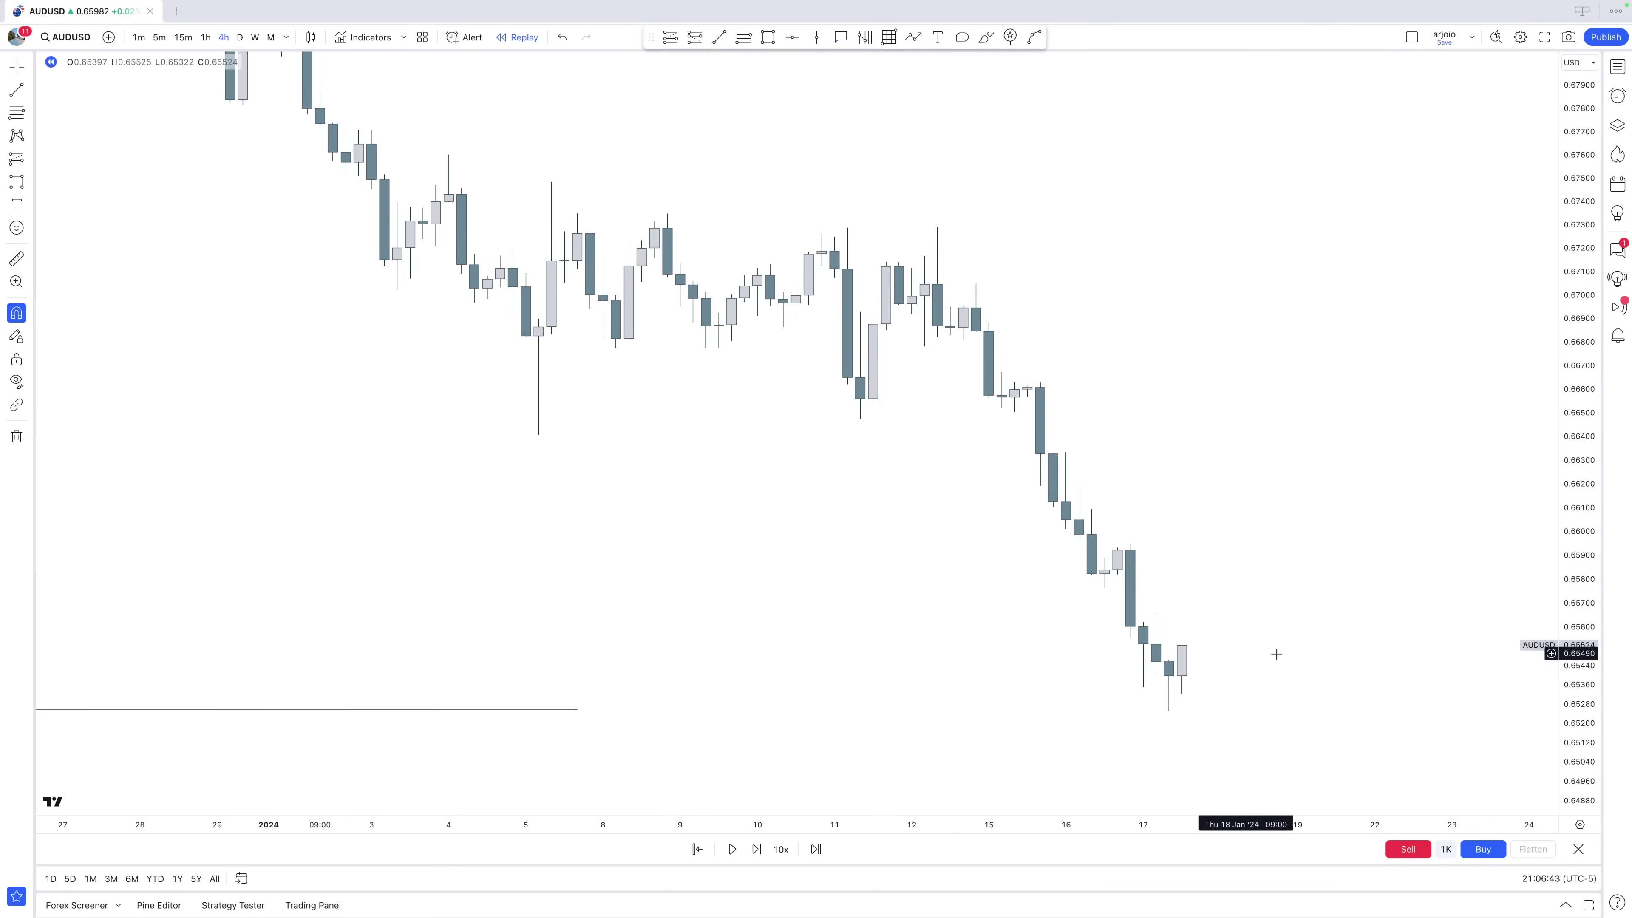
pyautogui.moveTo(1249, 656); pyautogui.dragTo(1003, 550)
pyautogui.moveTo(390, 639); pyautogui.dragTo(968, 662)
pyautogui.press('ctrl')
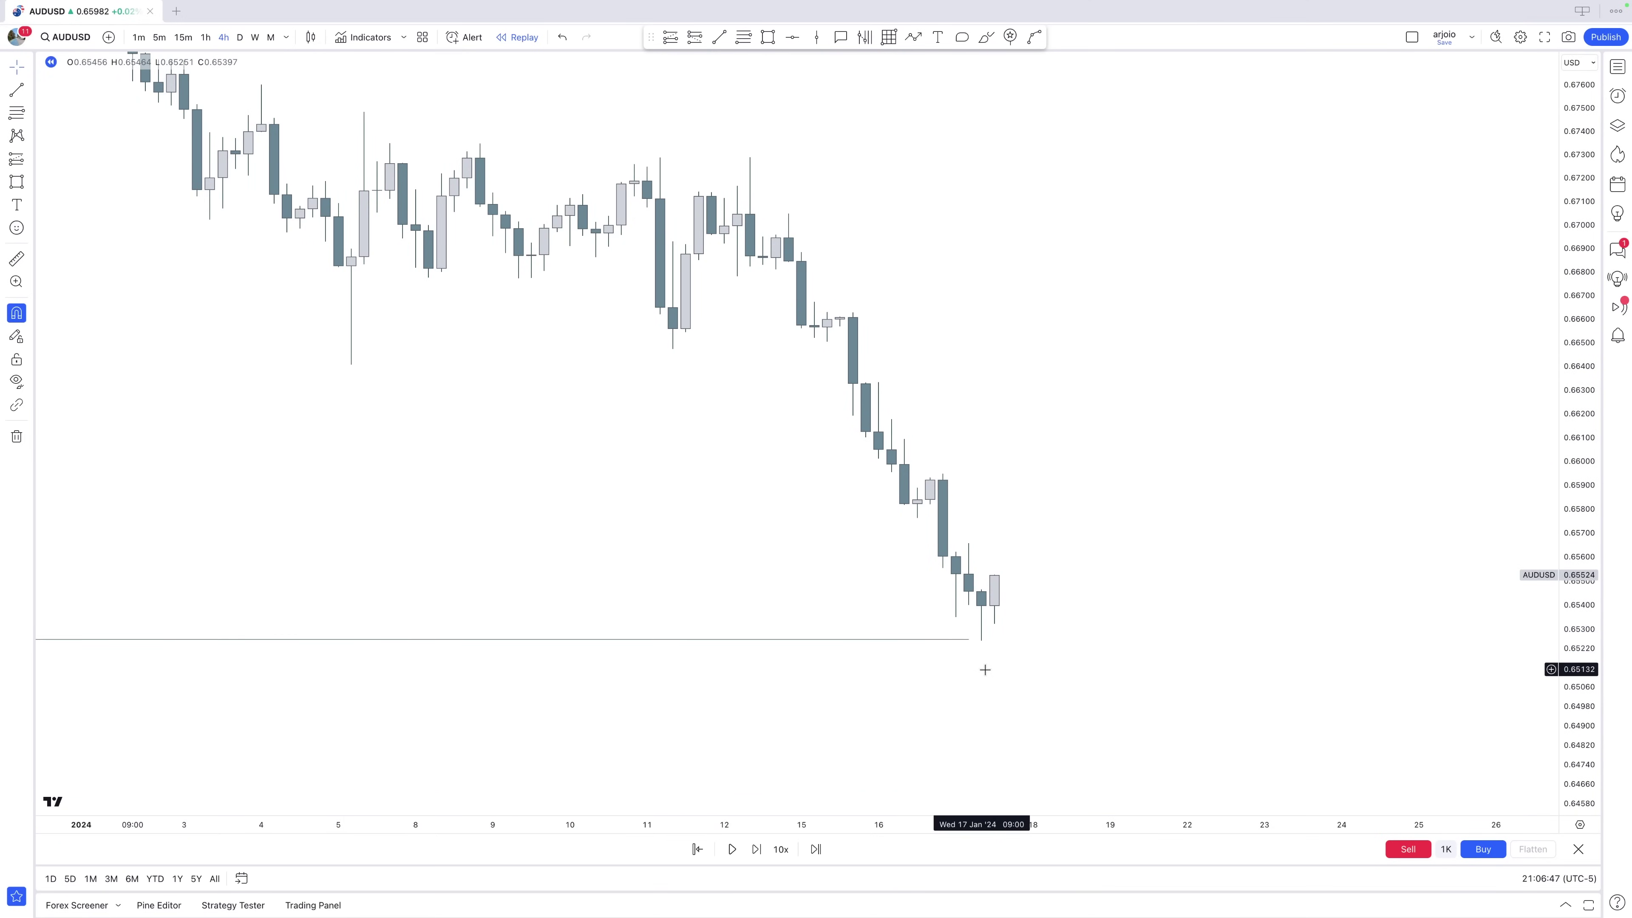
# Draw a rectangle from 2 January 2024 to just past the latest candle, between about 0.6821 and 0.6750.
pyautogui.scroll(-5, 1075, 369)
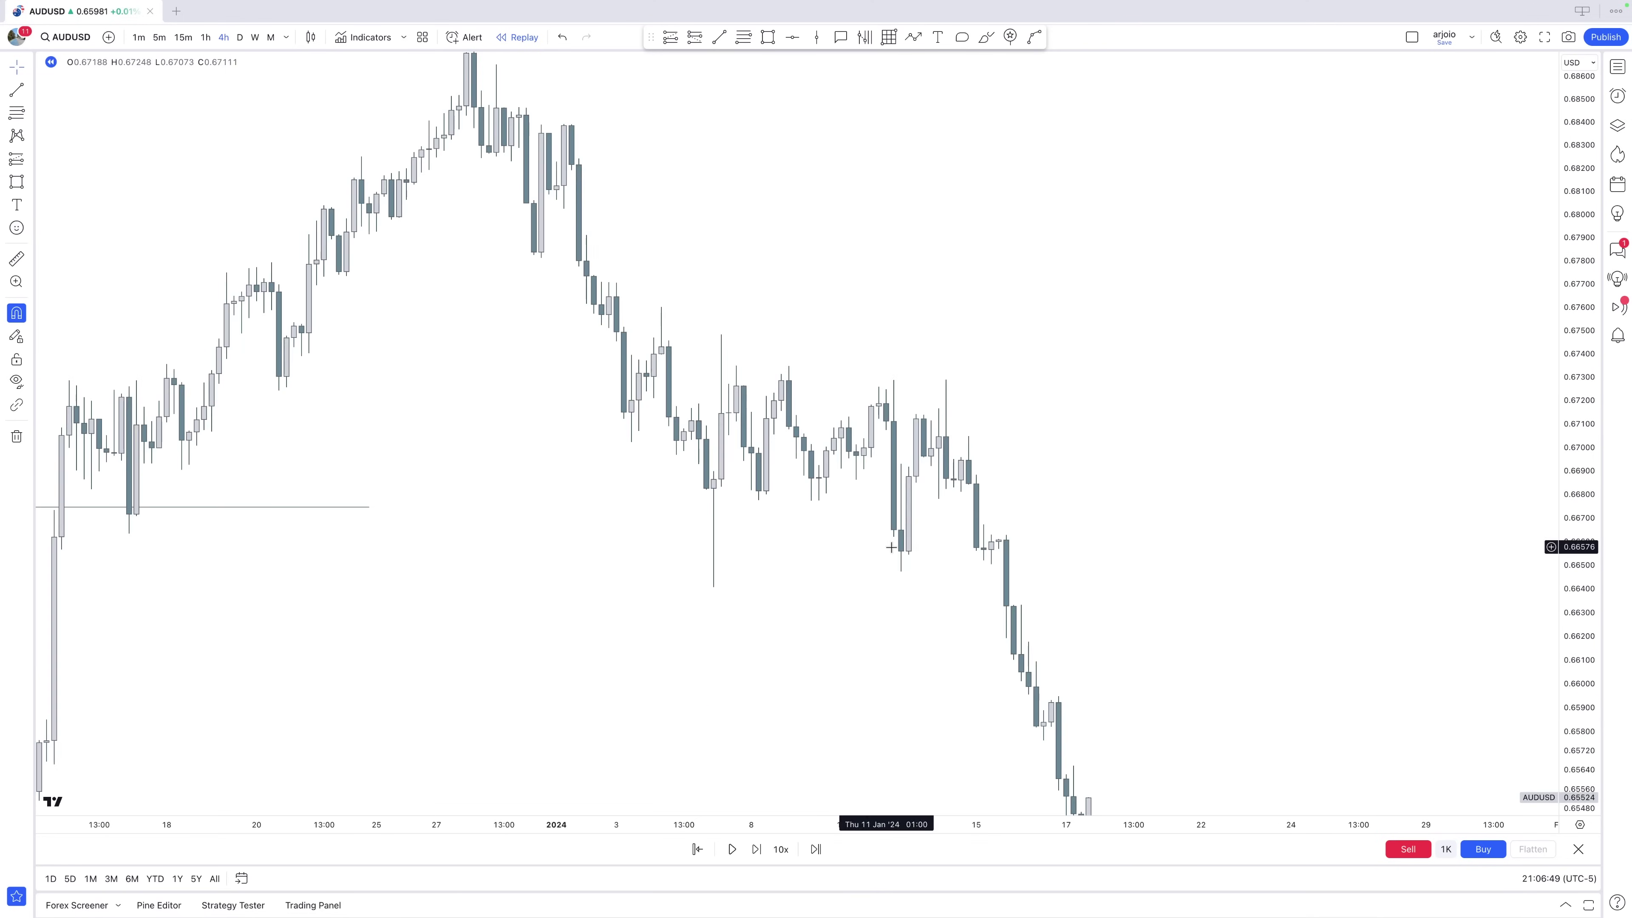
pyautogui.hscroll(3, 887, 547)
pyautogui.moveTo(441, 227); pyautogui.dragTo(1041, 369)
pyautogui.hscroll(3, 1147, 485)
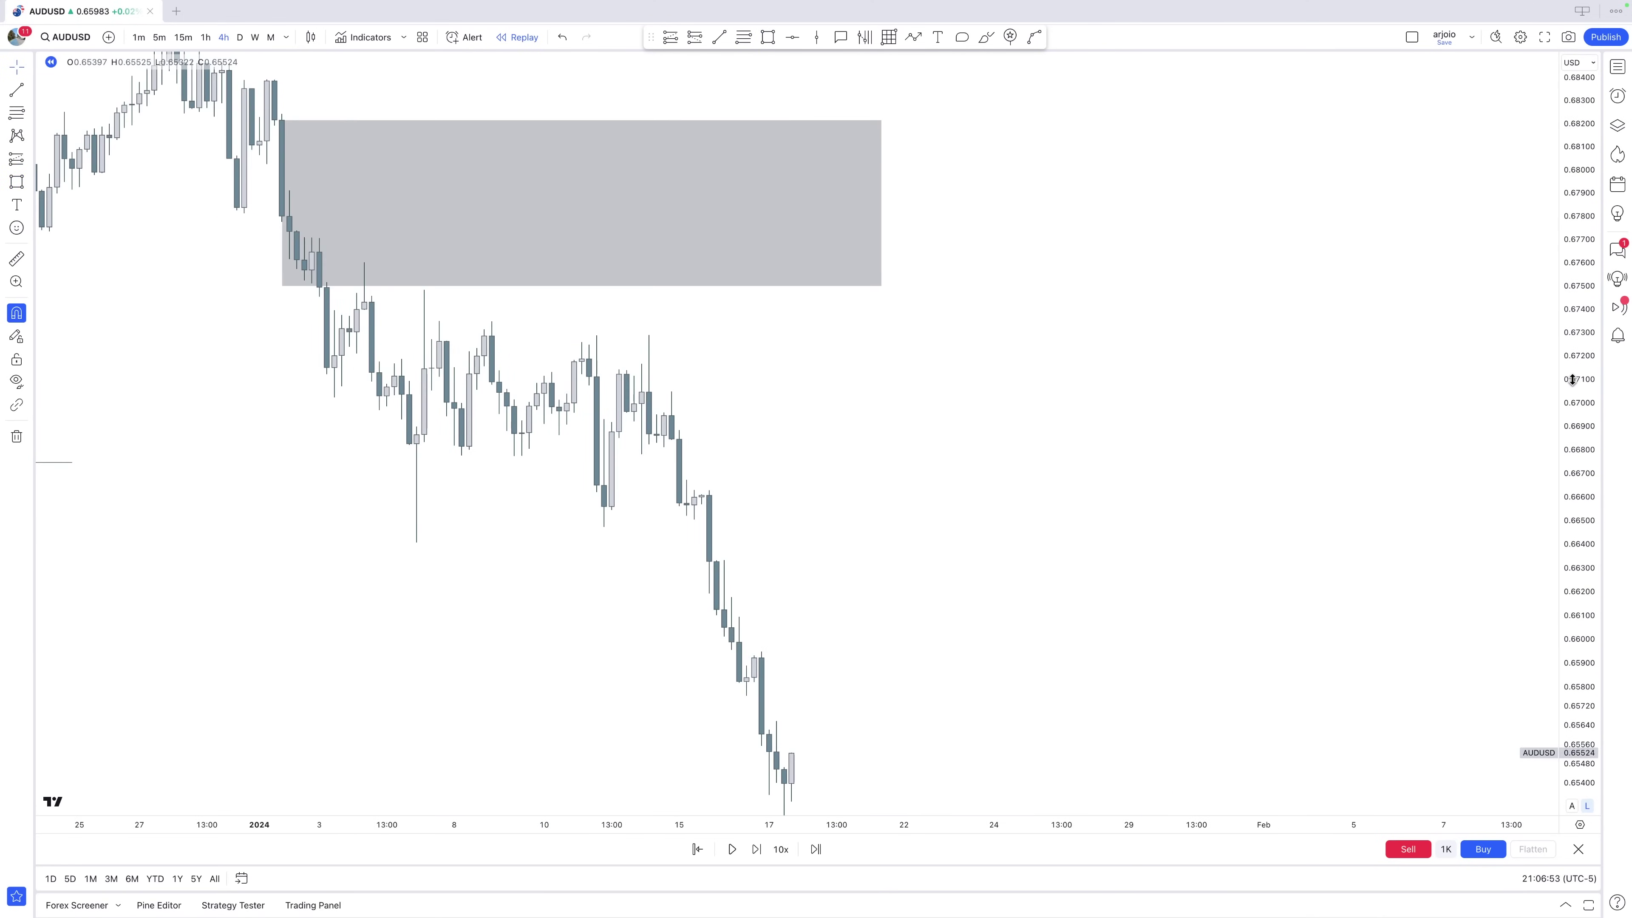
# Draw a path from the 17 January candles up to about 0.6800 on 22 January and down to 0.6486 on 26 January, and delete it.
pyautogui.hscroll(-3, 1092, 488)
pyautogui.click(913, 36)
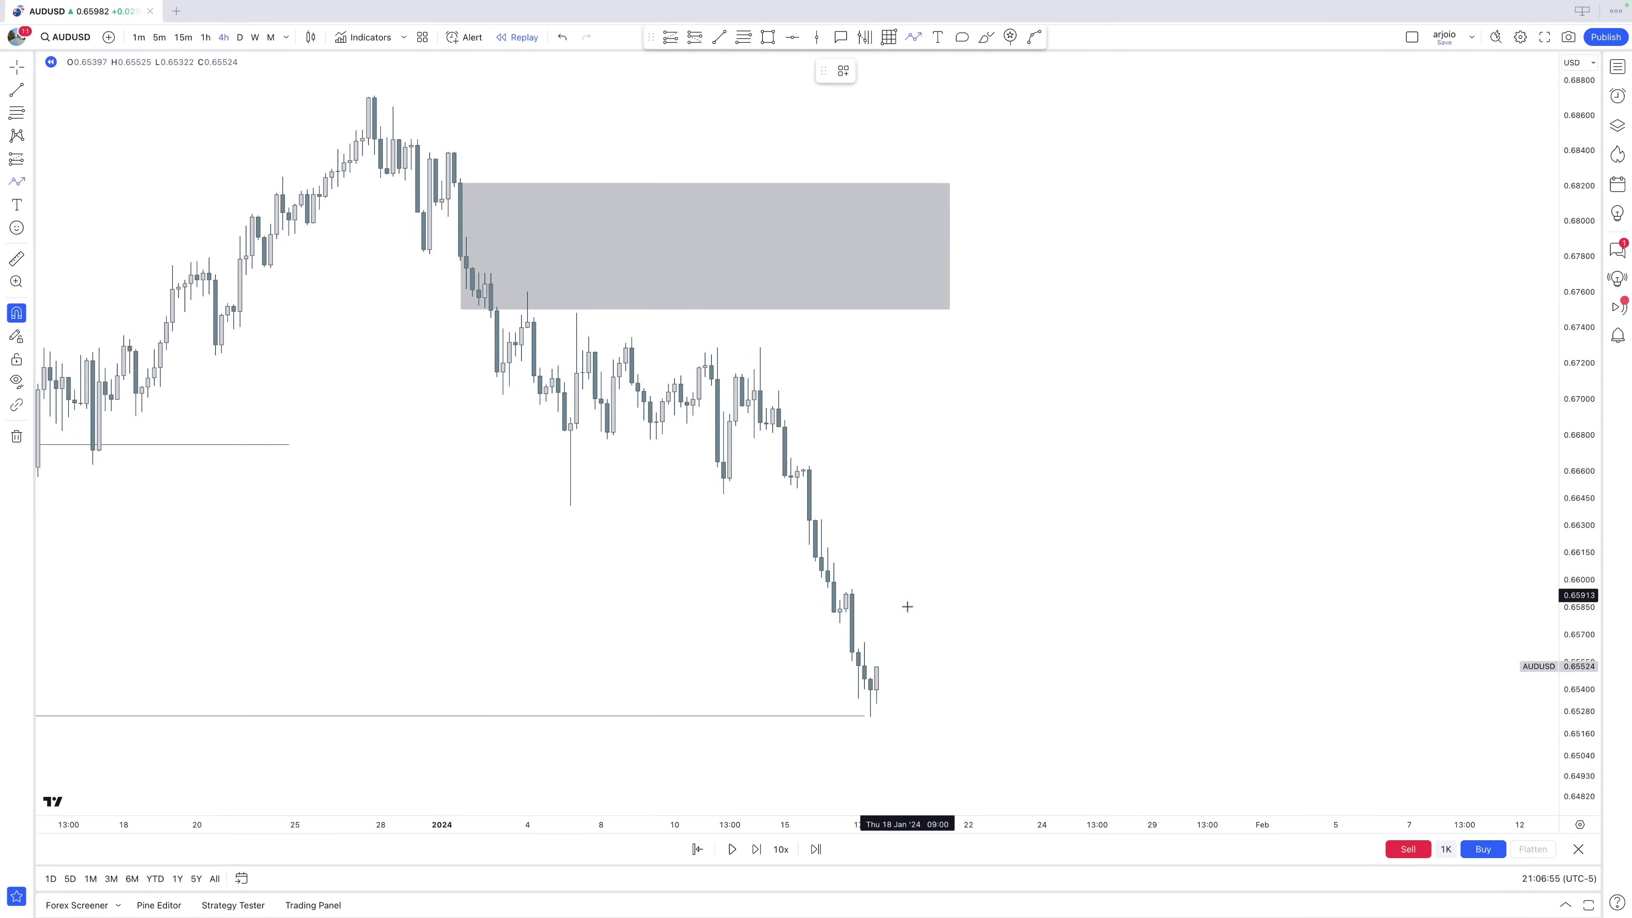
pyautogui.click(859, 665)
pyautogui.click(968, 219)
pyautogui.click(1116, 789)
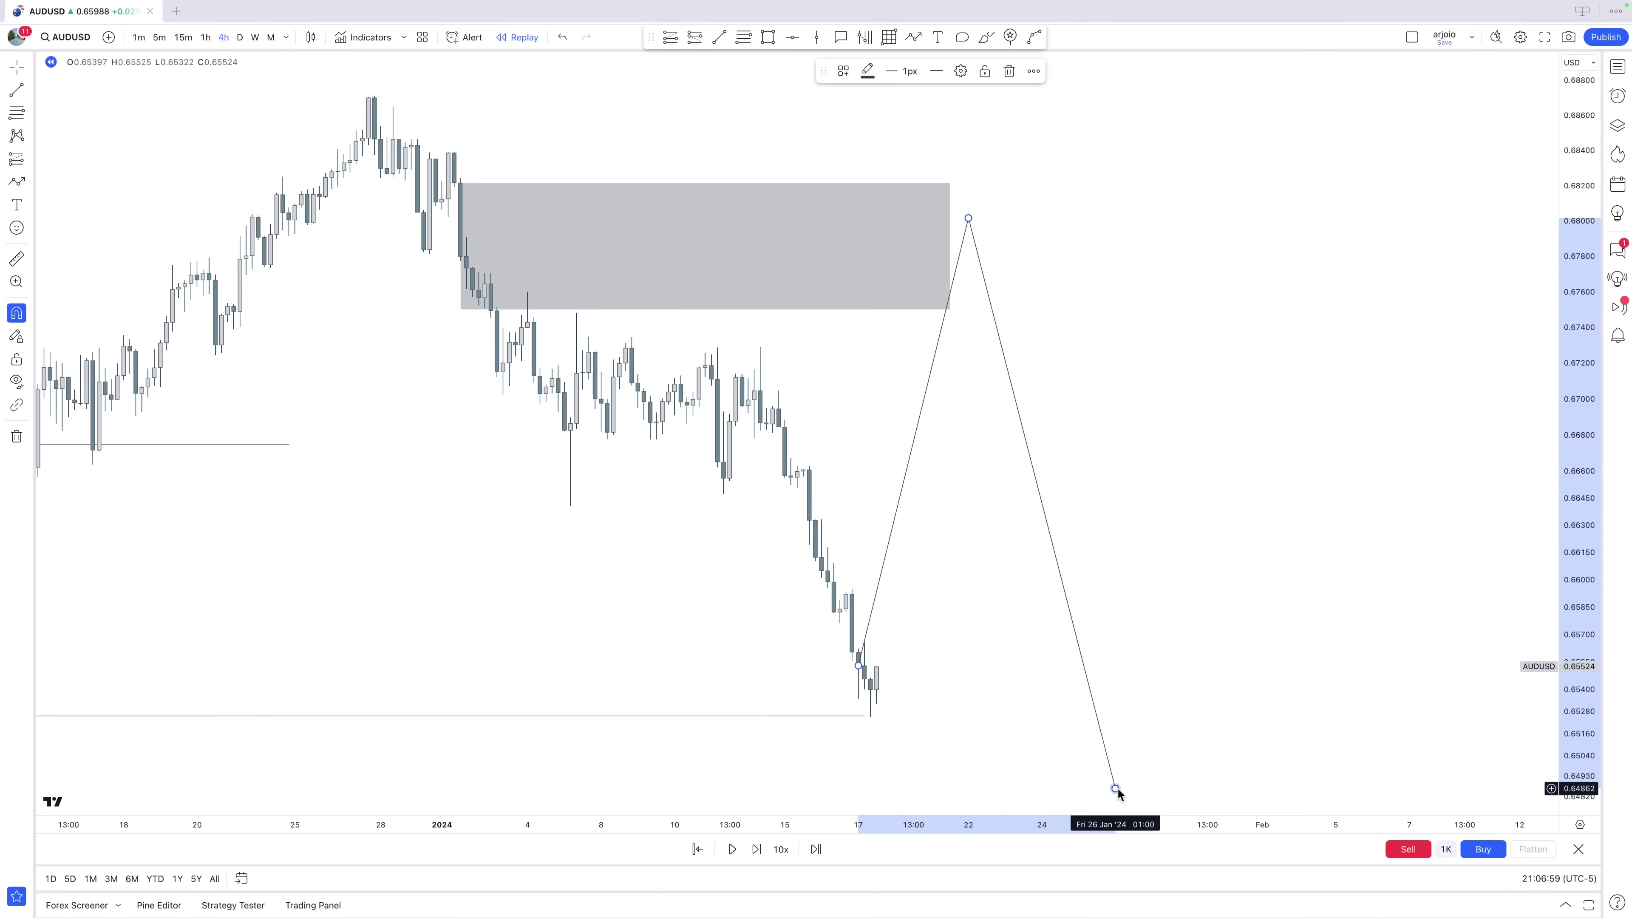
pyautogui.press('Delete')
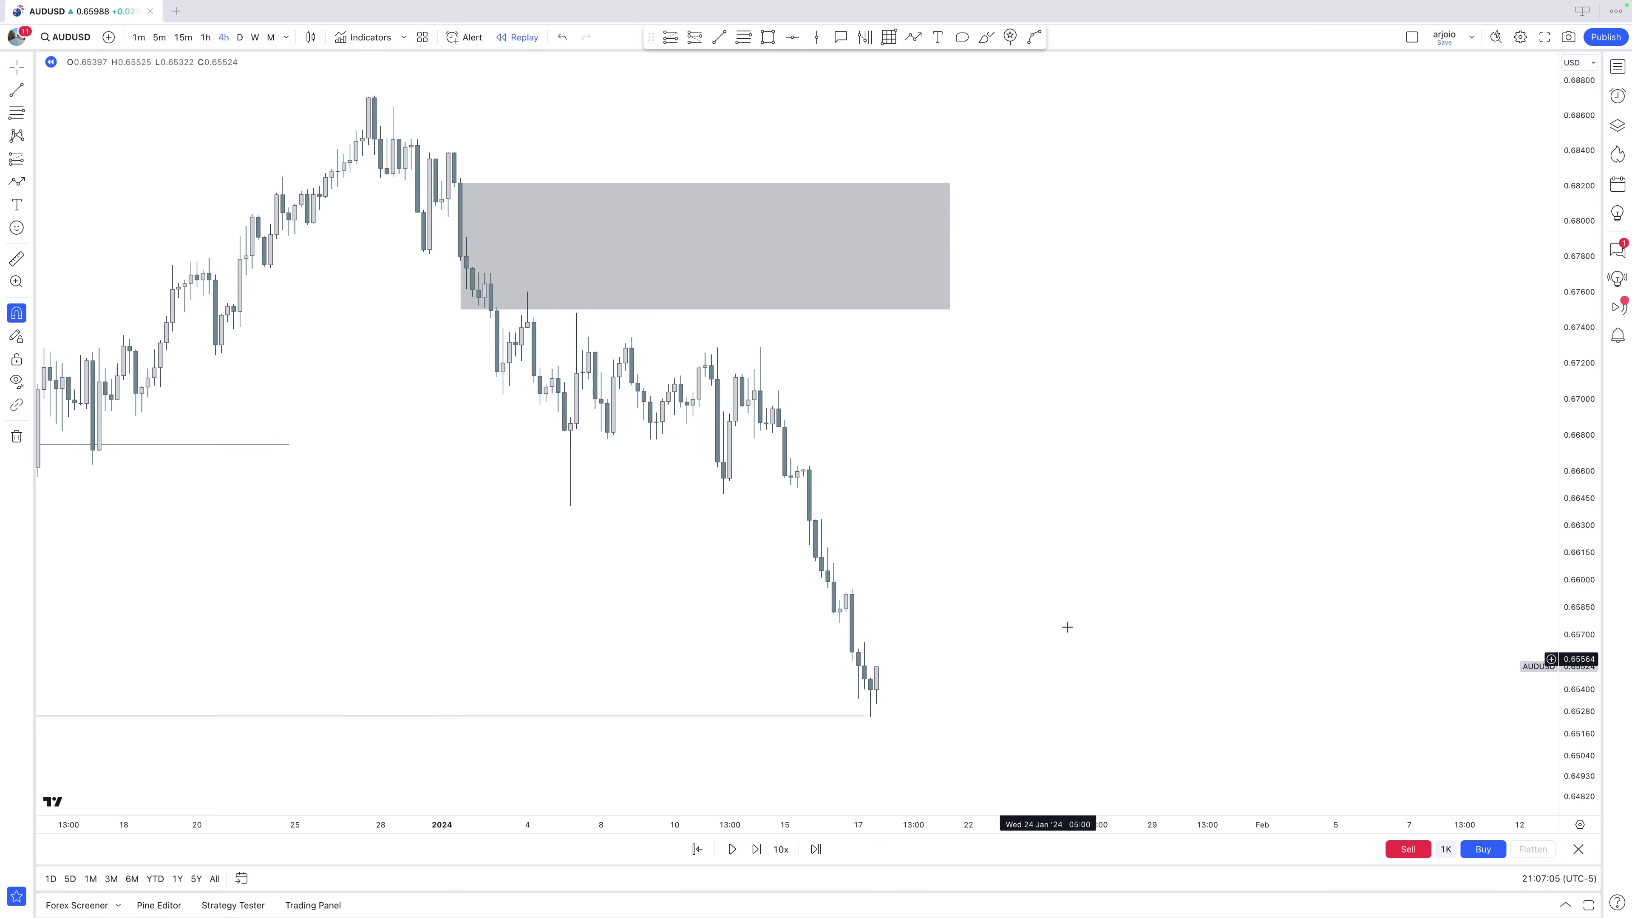
# Draw a rectangle over the gap from 16 January 2024 into 17 January, between 0.65820 and 0.65621.
pyautogui.scroll(-5, 1030, 681)
pyautogui.scroll(5, 1195, 502)
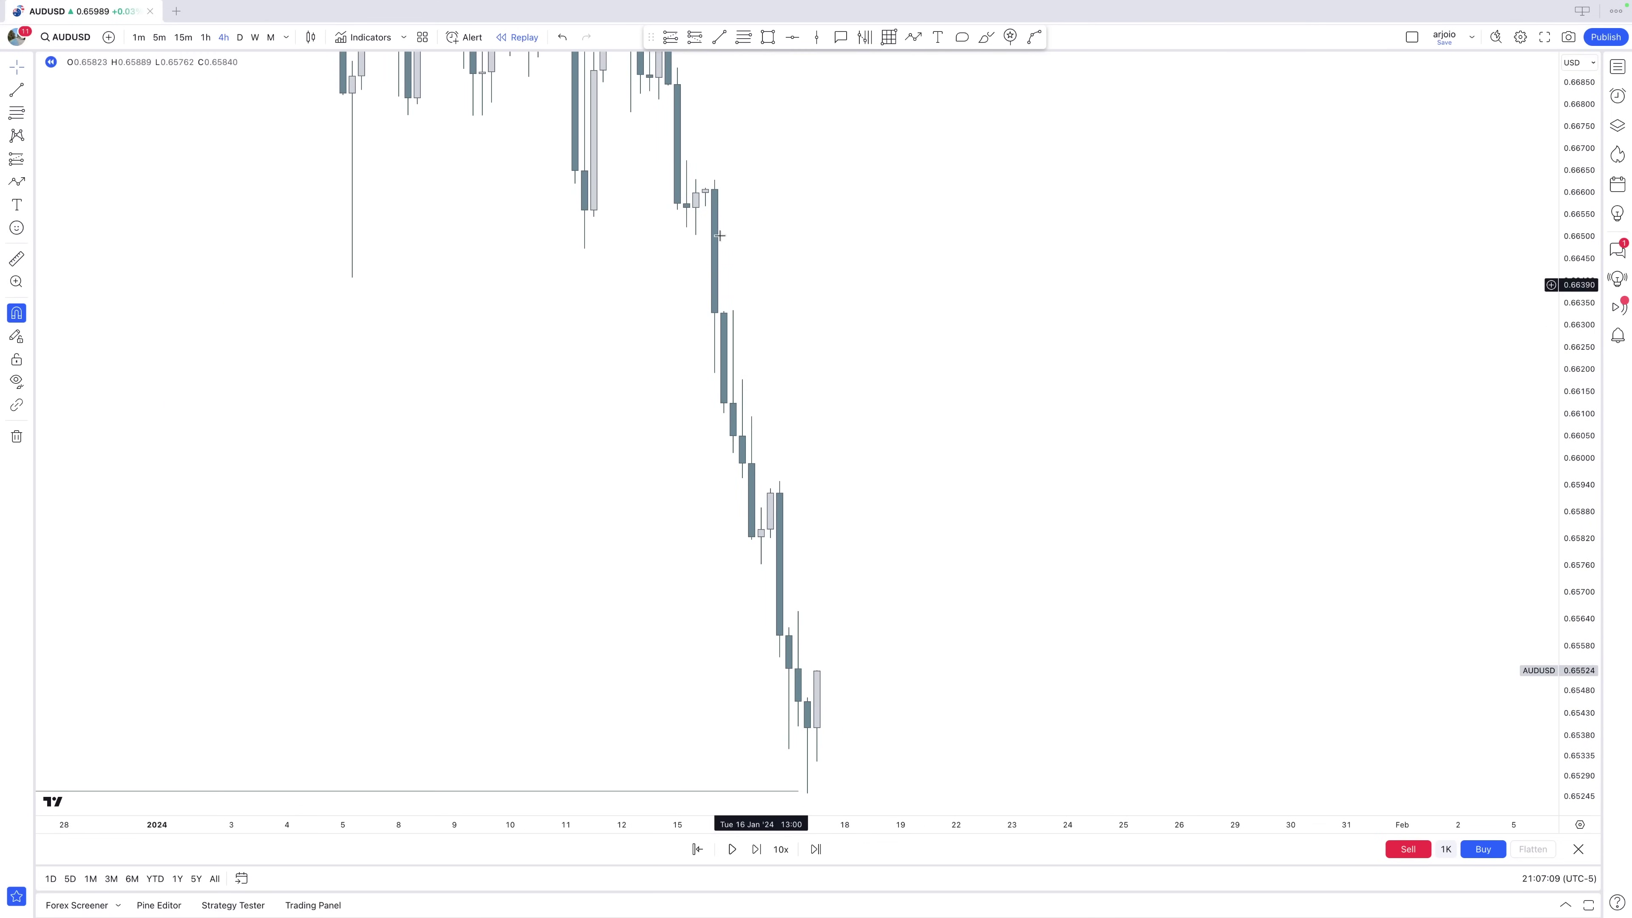
pyautogui.scroll(2, 1006, 474)
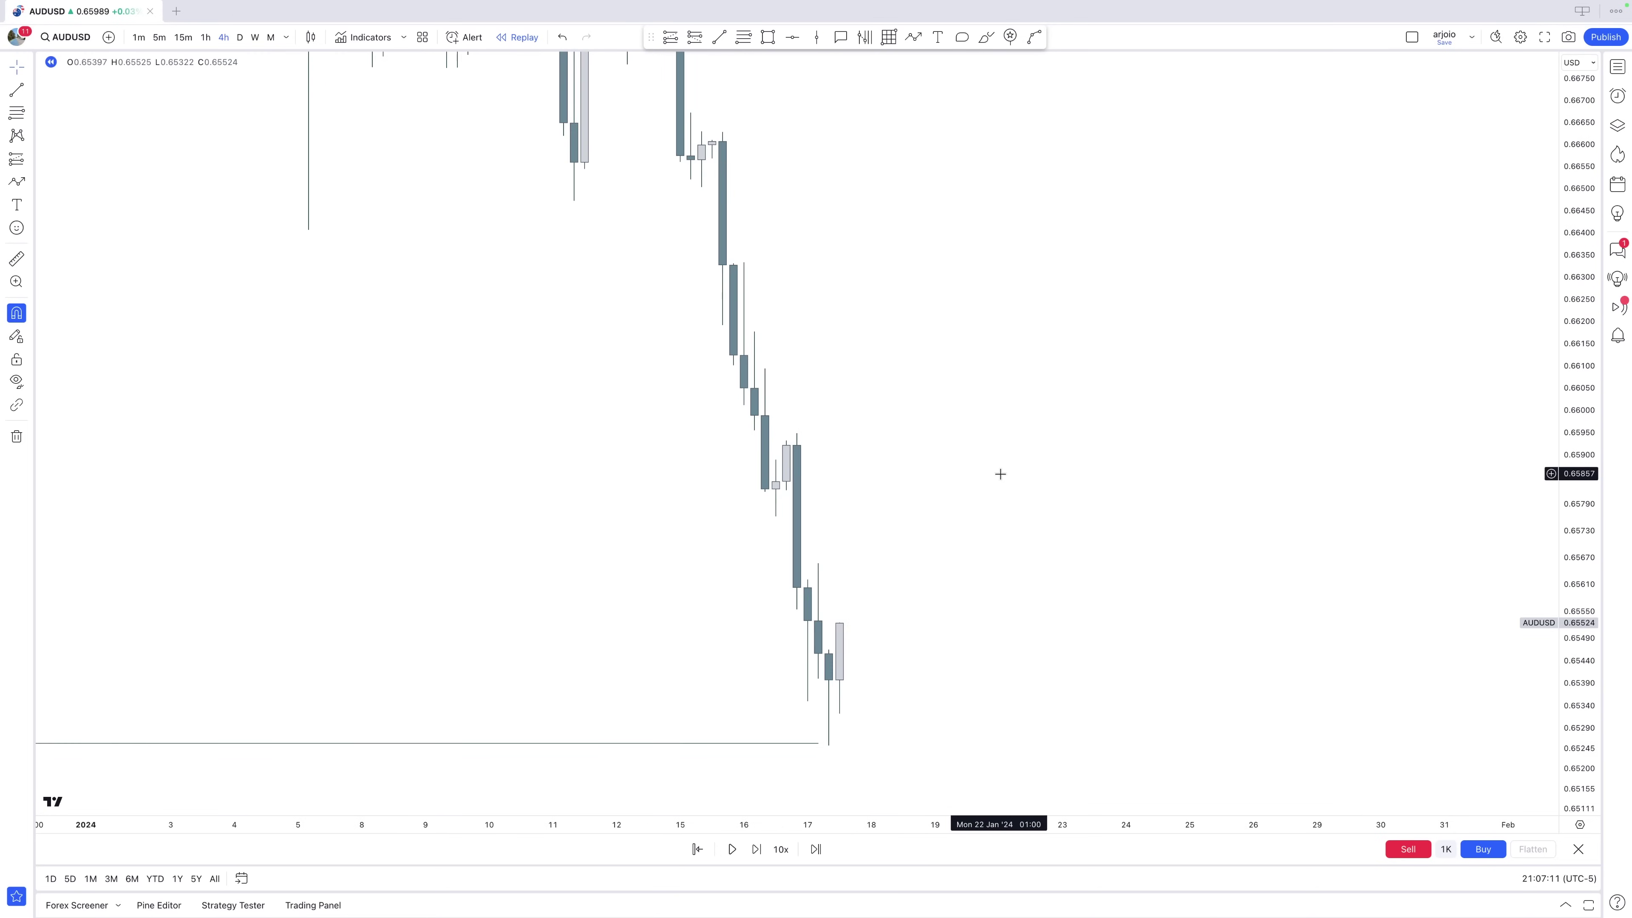
pyautogui.click(768, 37)
pyautogui.moveTo(786, 490); pyautogui.dragTo(818, 579)
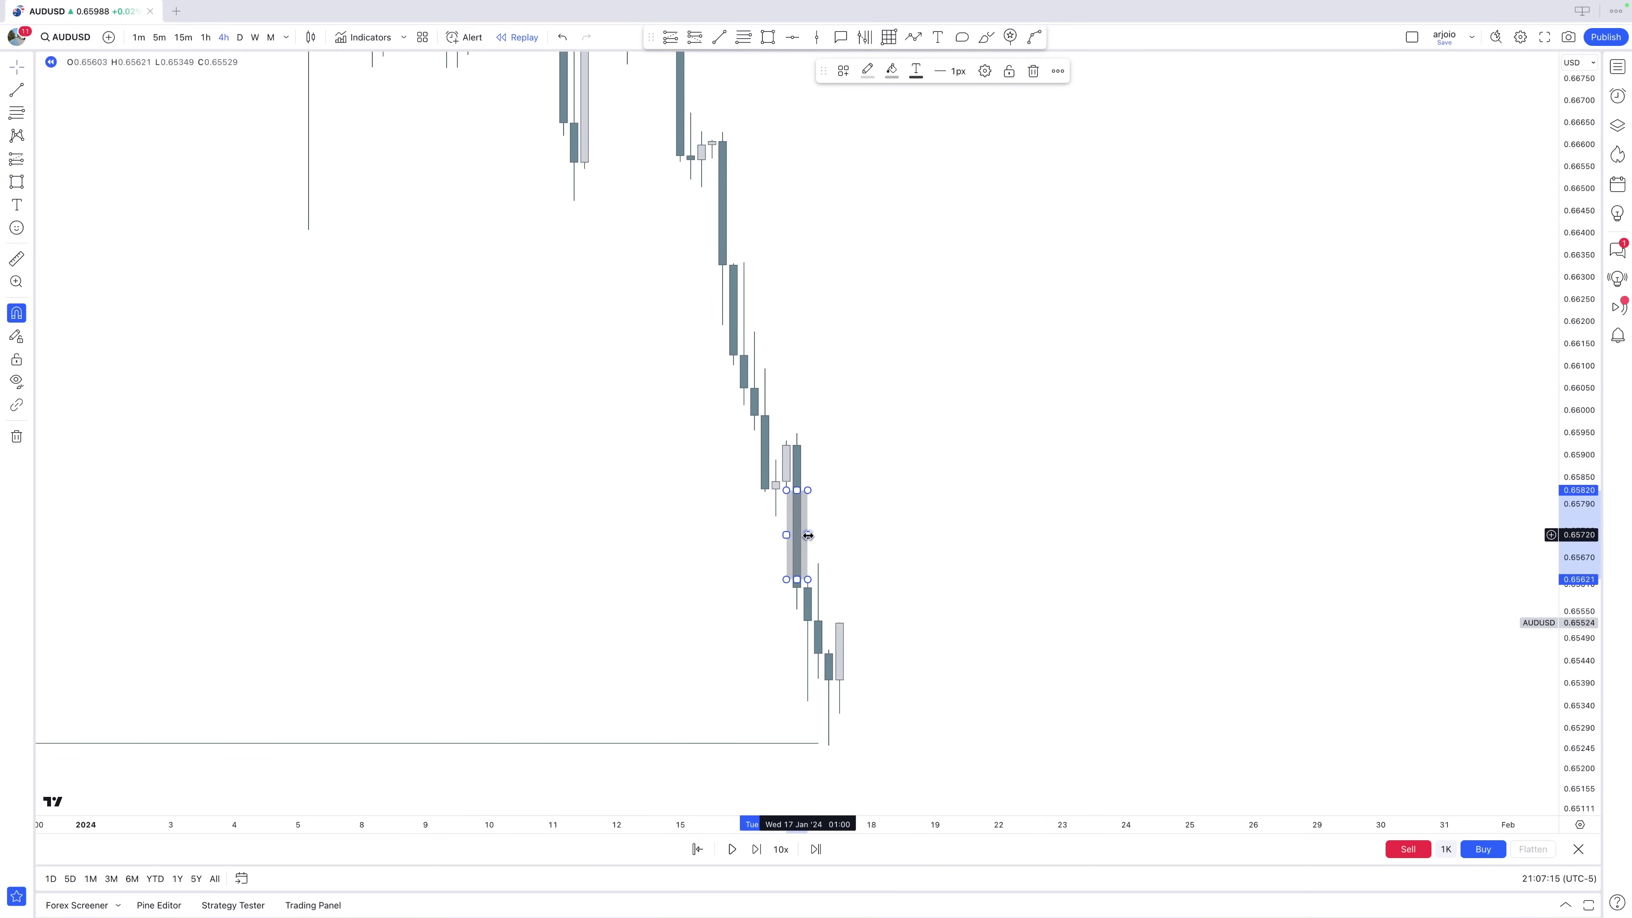
pyautogui.click(871, 552)
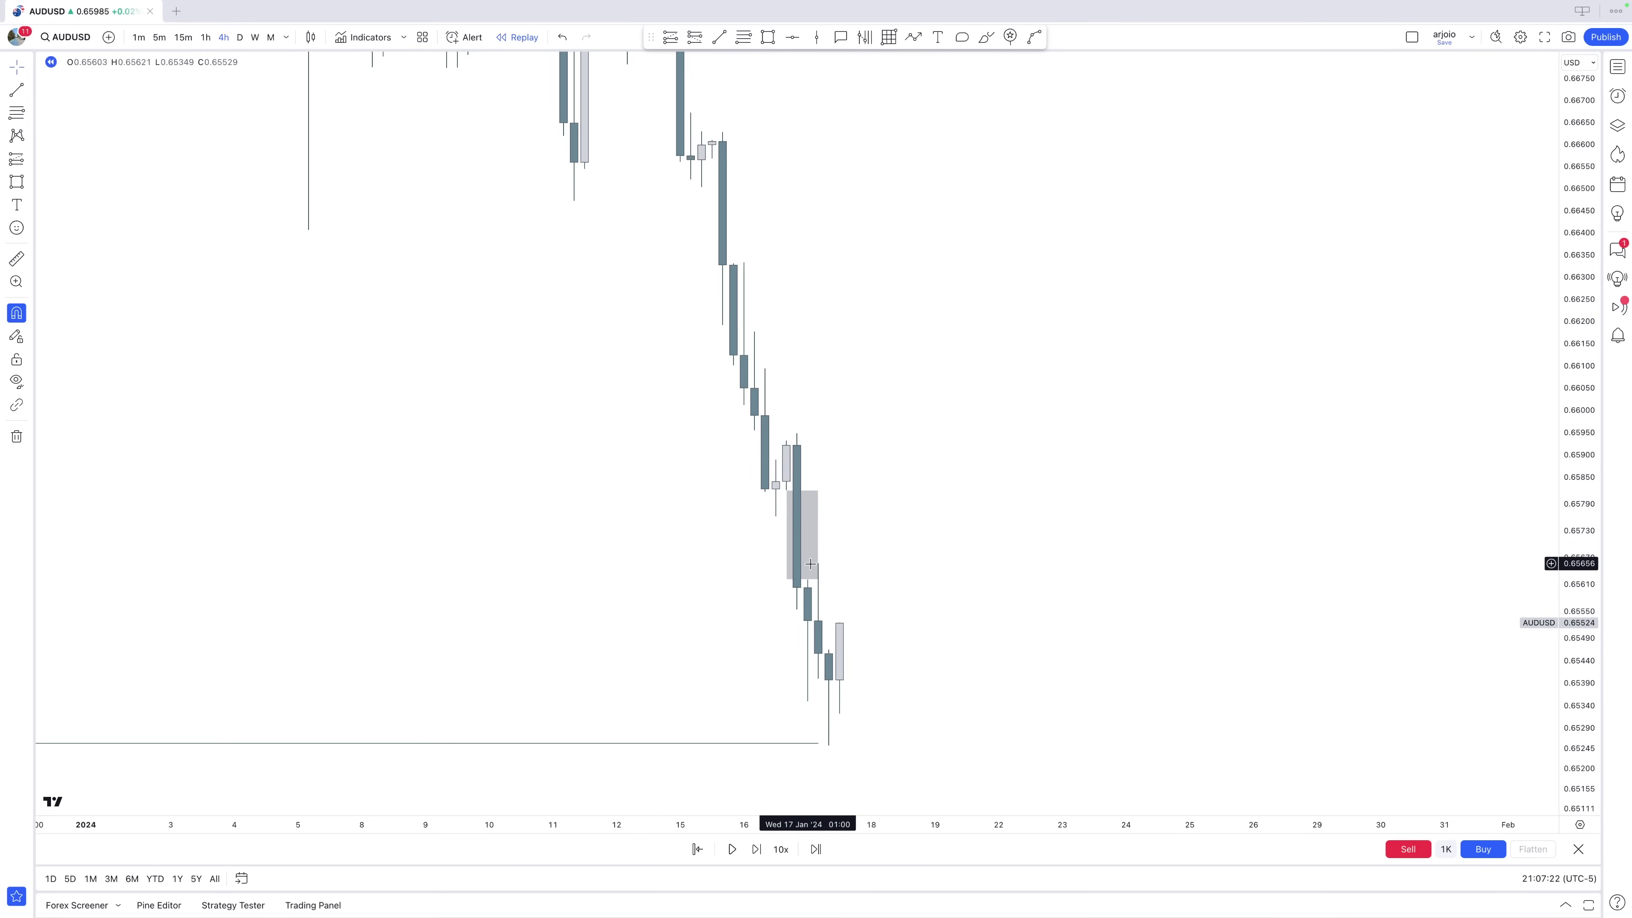
# Switch to the 5-minute interval and extend the new gap rectangle to 07:00 on 17 January.
pyautogui.scroll(1, 803, 565)
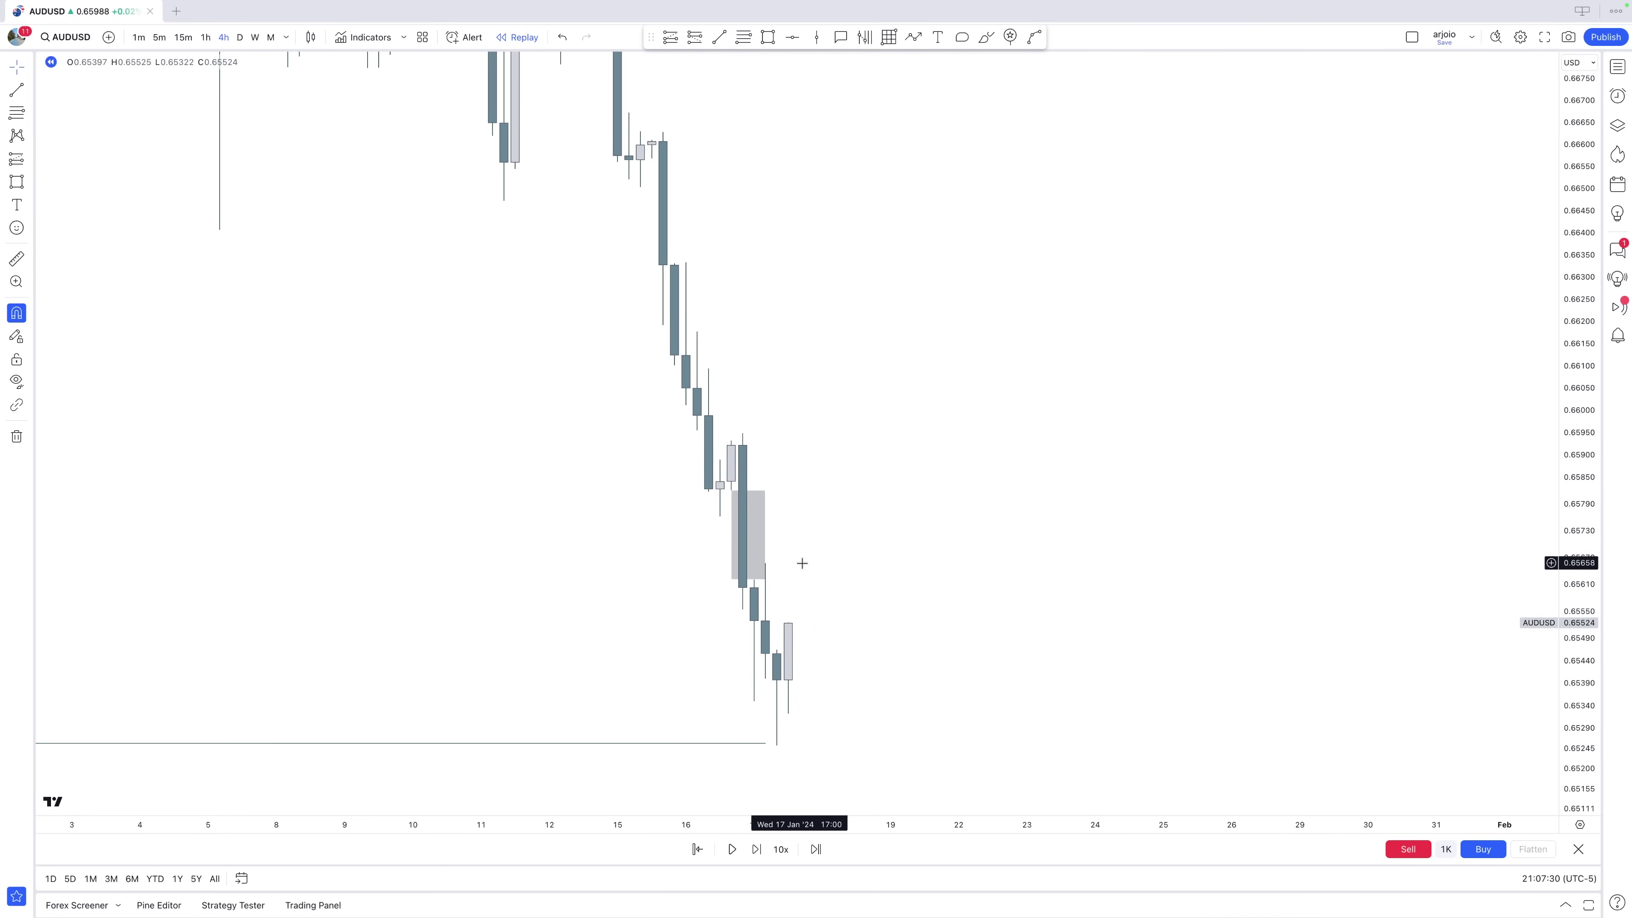
pyautogui.moveTo(801, 562); pyautogui.dragTo(896, 507)
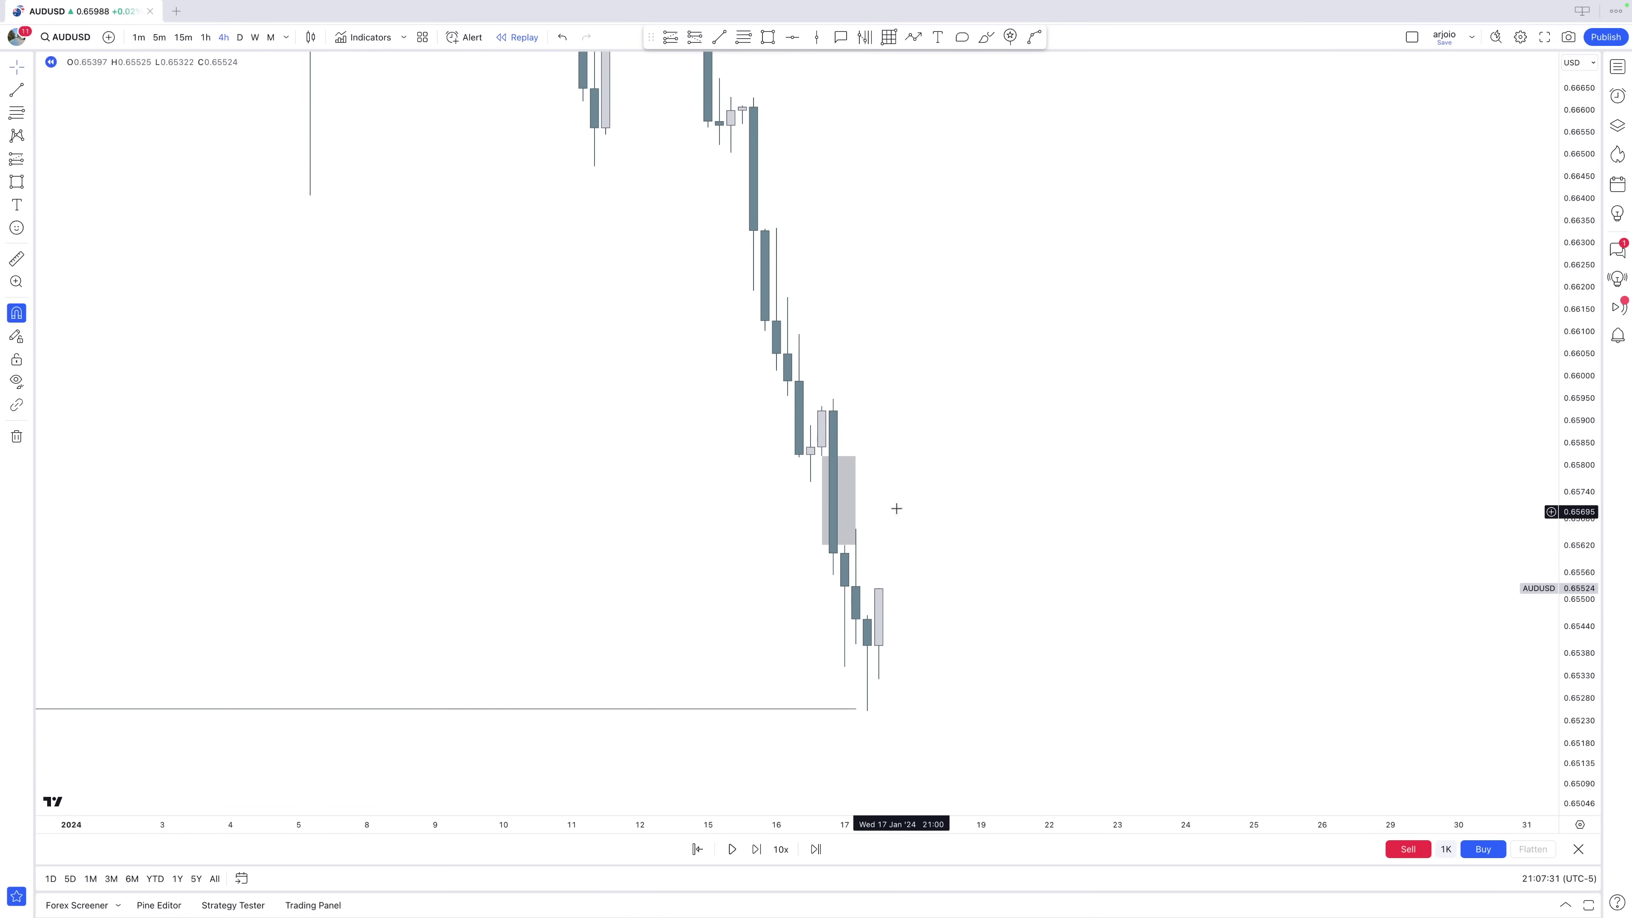
pyautogui.click(157, 38)
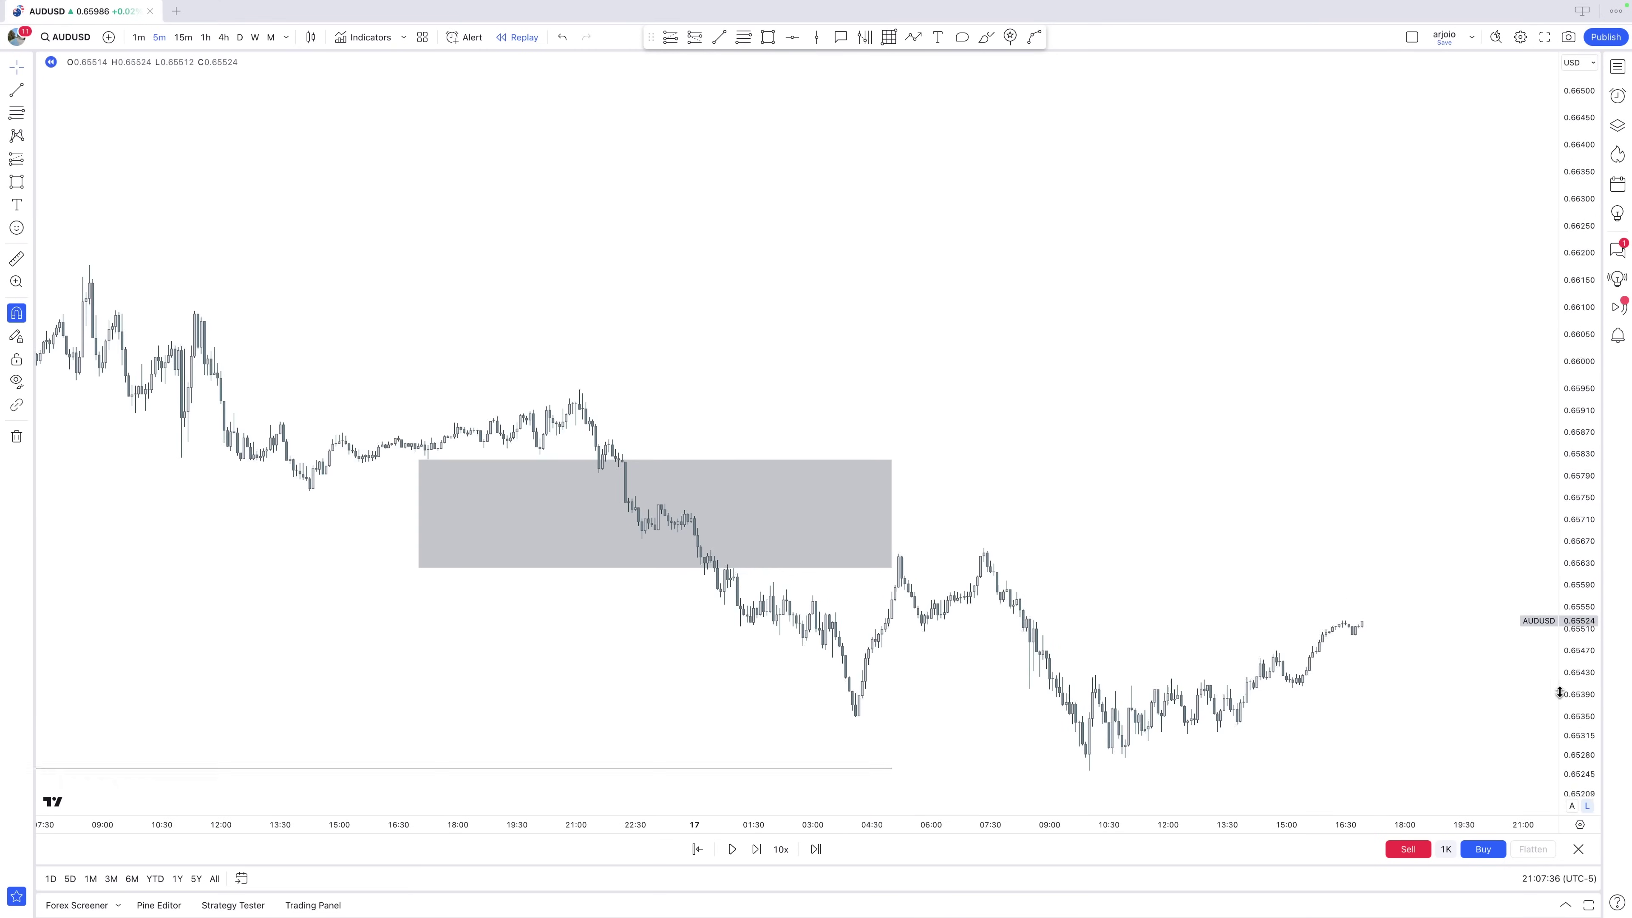
pyautogui.hscroll(5, 1125, 503)
pyautogui.moveTo(657, 290); pyautogui.dragTo(740, 289)
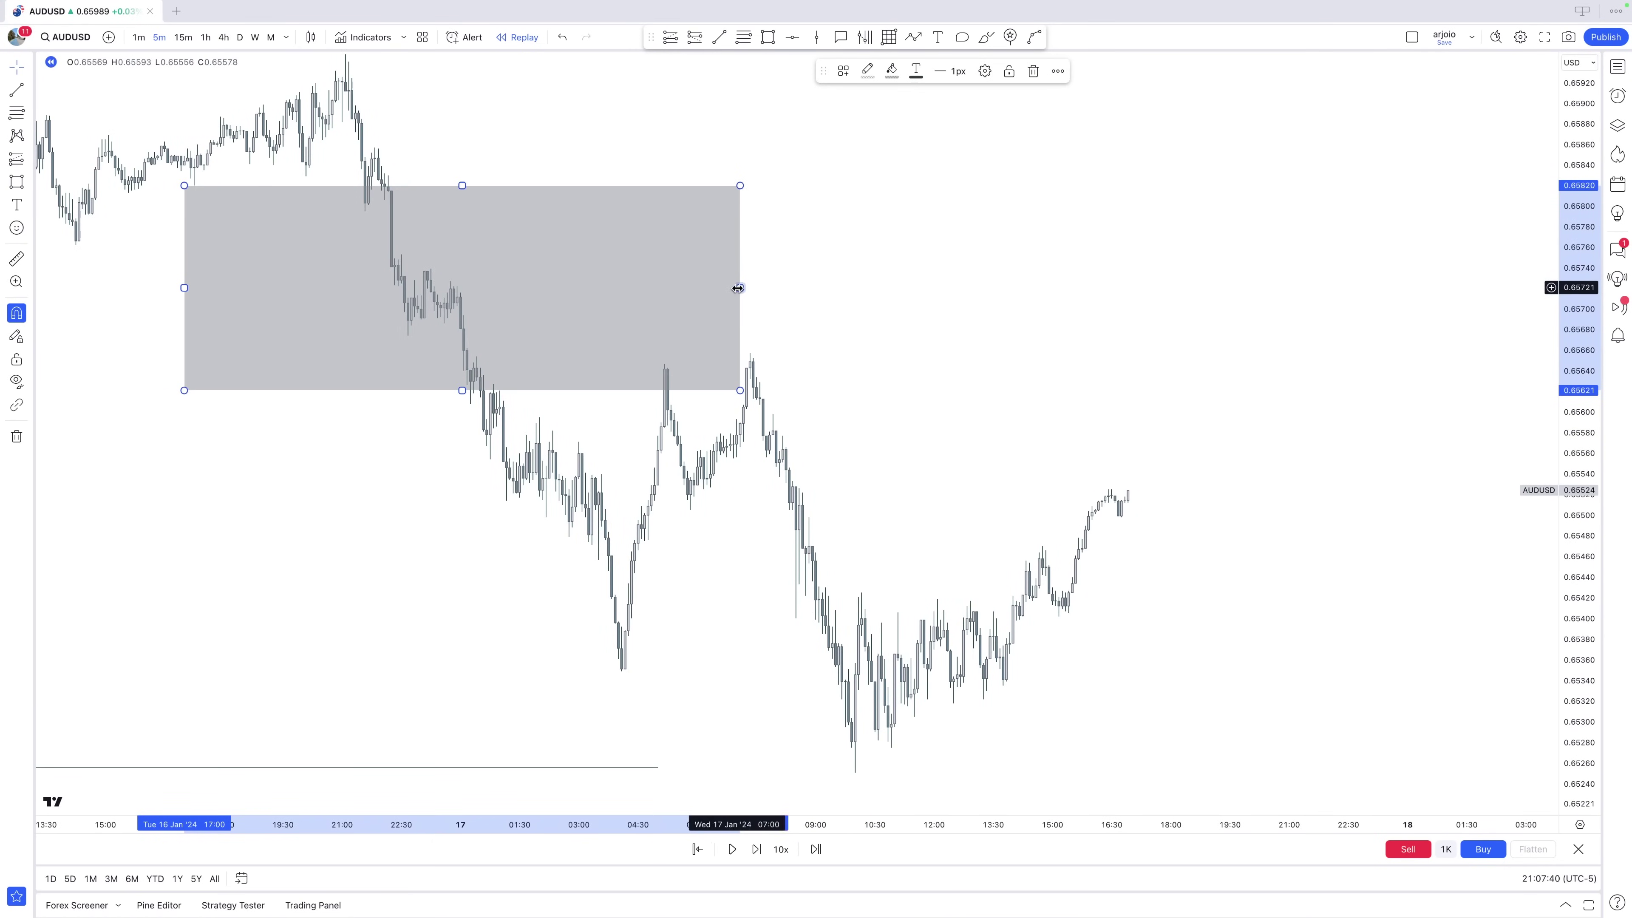
# Extend the horizontal December low line to about 09:30 on 17 January, just before the day's lowest candle.
pyautogui.click(755, 715)
pyautogui.moveTo(664, 771); pyautogui.dragTo(833, 701)
pyautogui.click(836, 704)
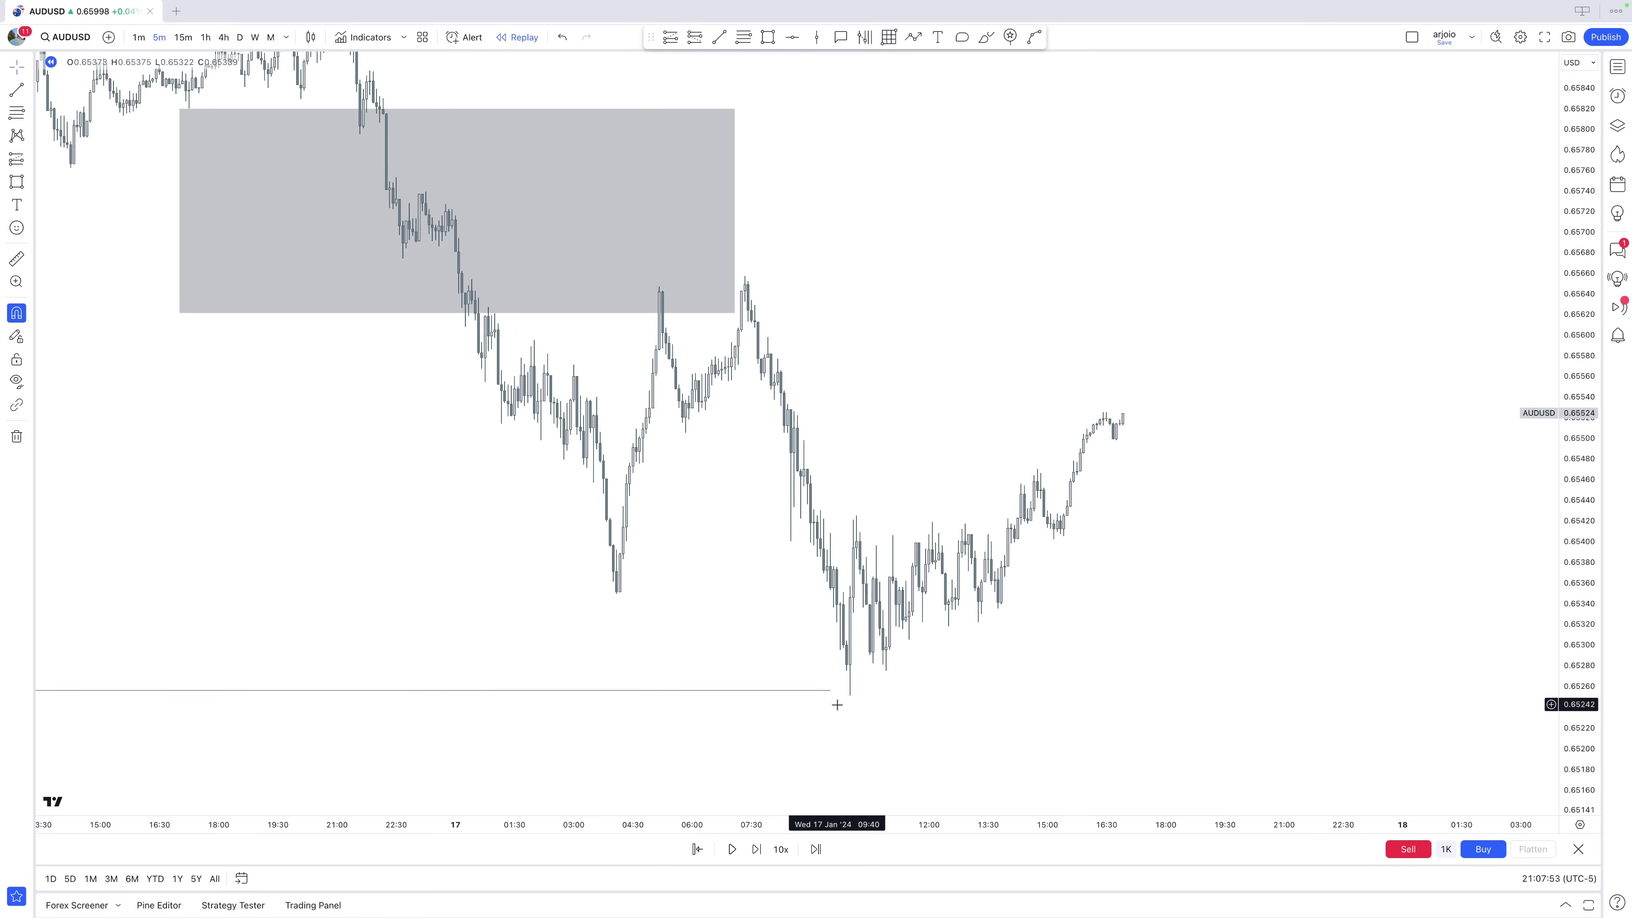
# Shorten the large gap rectangle so that it ends at about 05:05 on 17 January.
pyautogui.moveTo(907, 452); pyautogui.dragTo(1141, 580)
pyautogui.moveTo(1598, 731); pyautogui.dragTo(1598, 617)
pyautogui.scroll(2, 1180, 554)
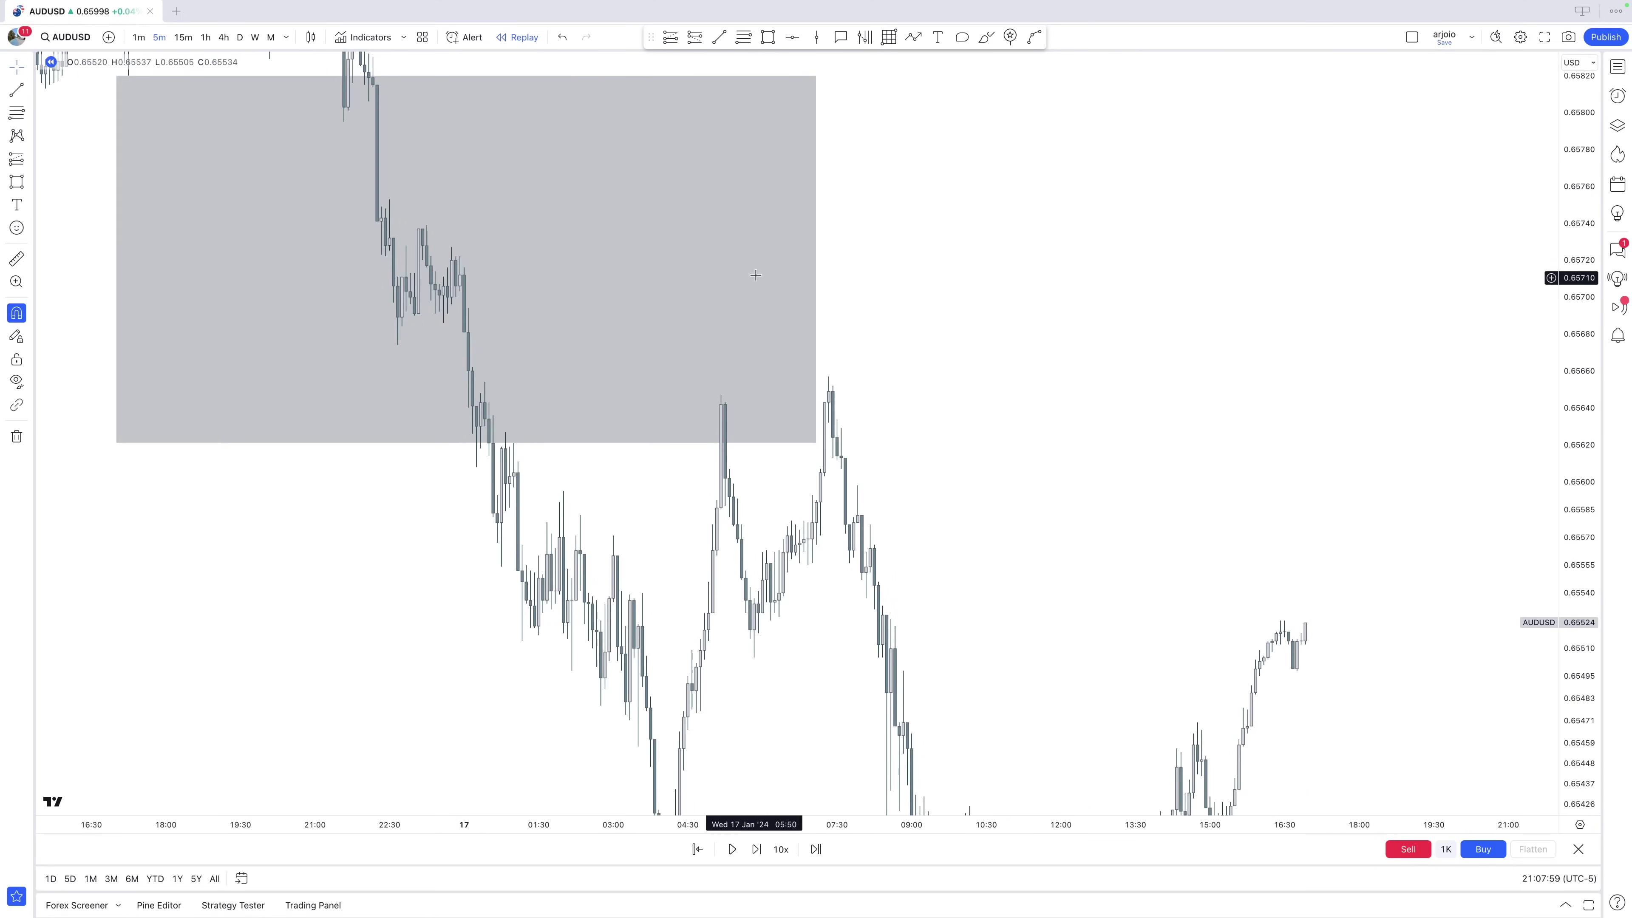
pyautogui.click(817, 259)
pyautogui.moveTo(817, 259); pyautogui.dragTo(717, 266)
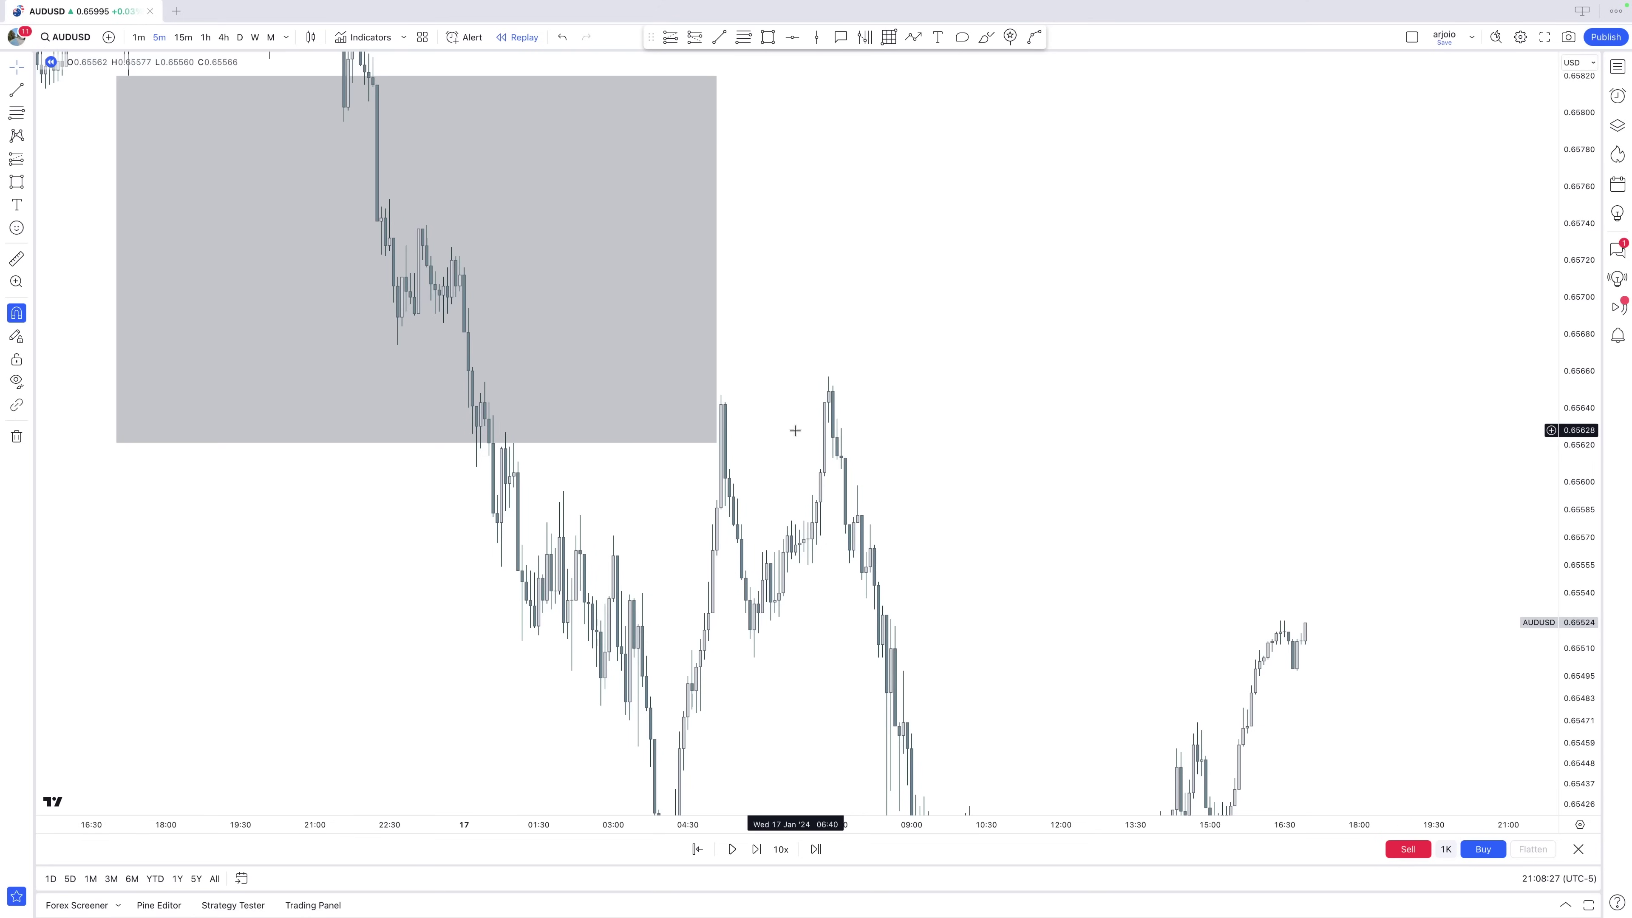
# Draw a small rectangle from about 07:35 to 07:50 on 17 January, between 0.65607 and 0.65577.
pyautogui.hscroll(3, 795, 431)
pyautogui.scroll(2, 1045, 502)
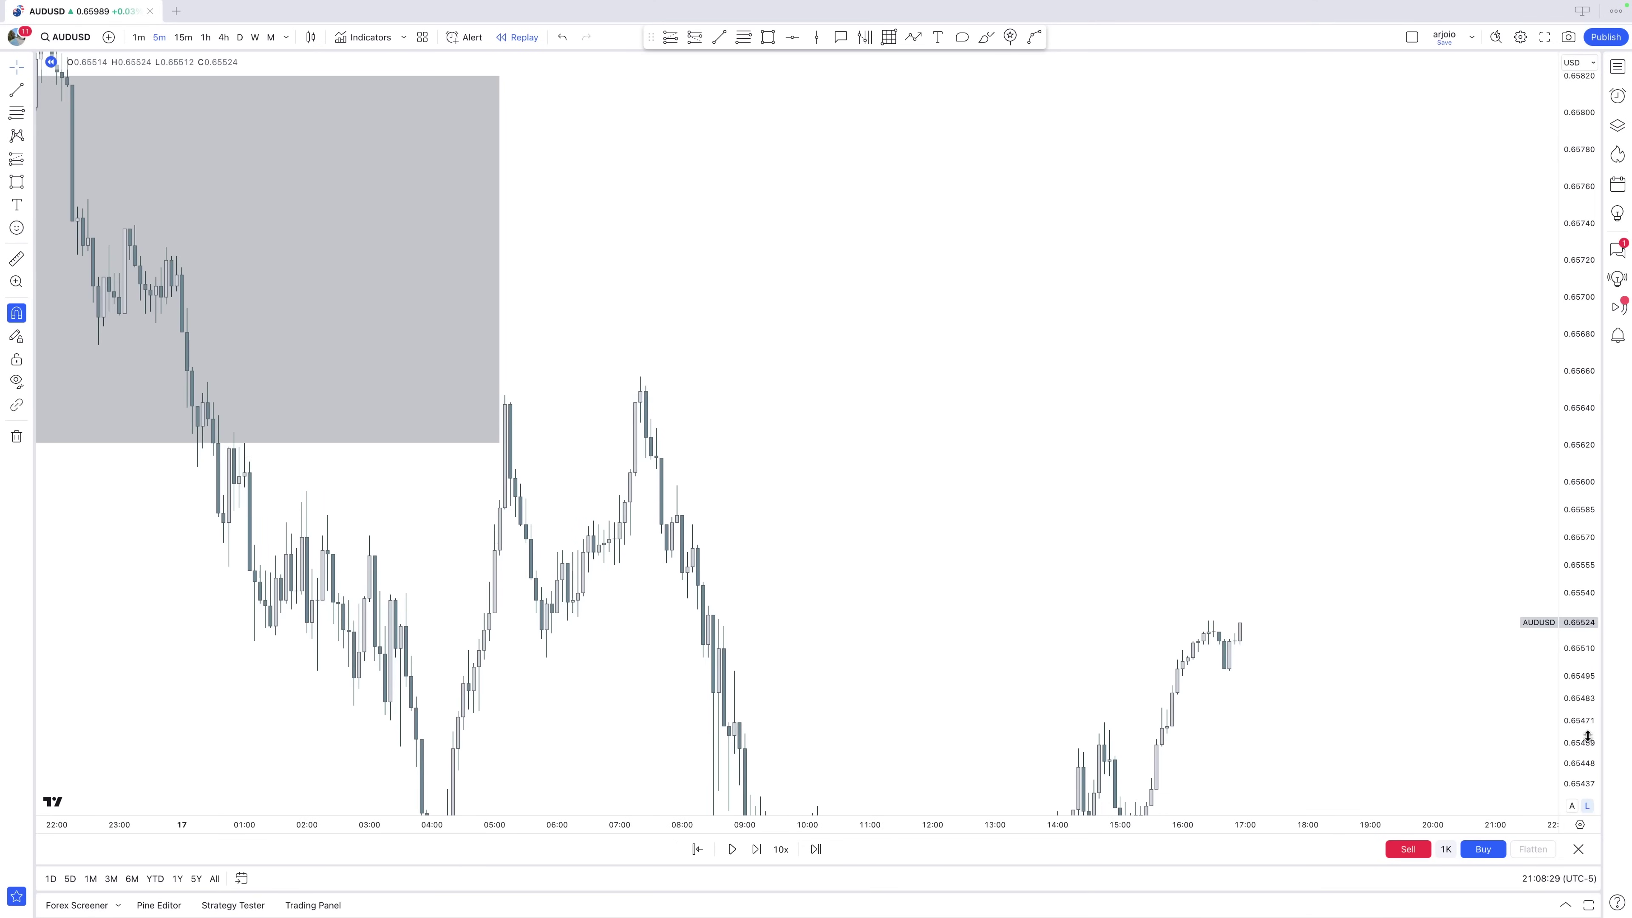
pyautogui.scroll(2, 973, 550)
pyautogui.click(768, 36)
pyautogui.moveTo(751, 423)
pyautogui.mouseDown()
pyautogui.moveTo(762, 508)
pyautogui.moveTo(778, 465)
pyautogui.moveTo(759, 470)
pyautogui.mouseUp()
pyautogui.moveTo(821, 470); pyautogui.dragTo(844, 431)
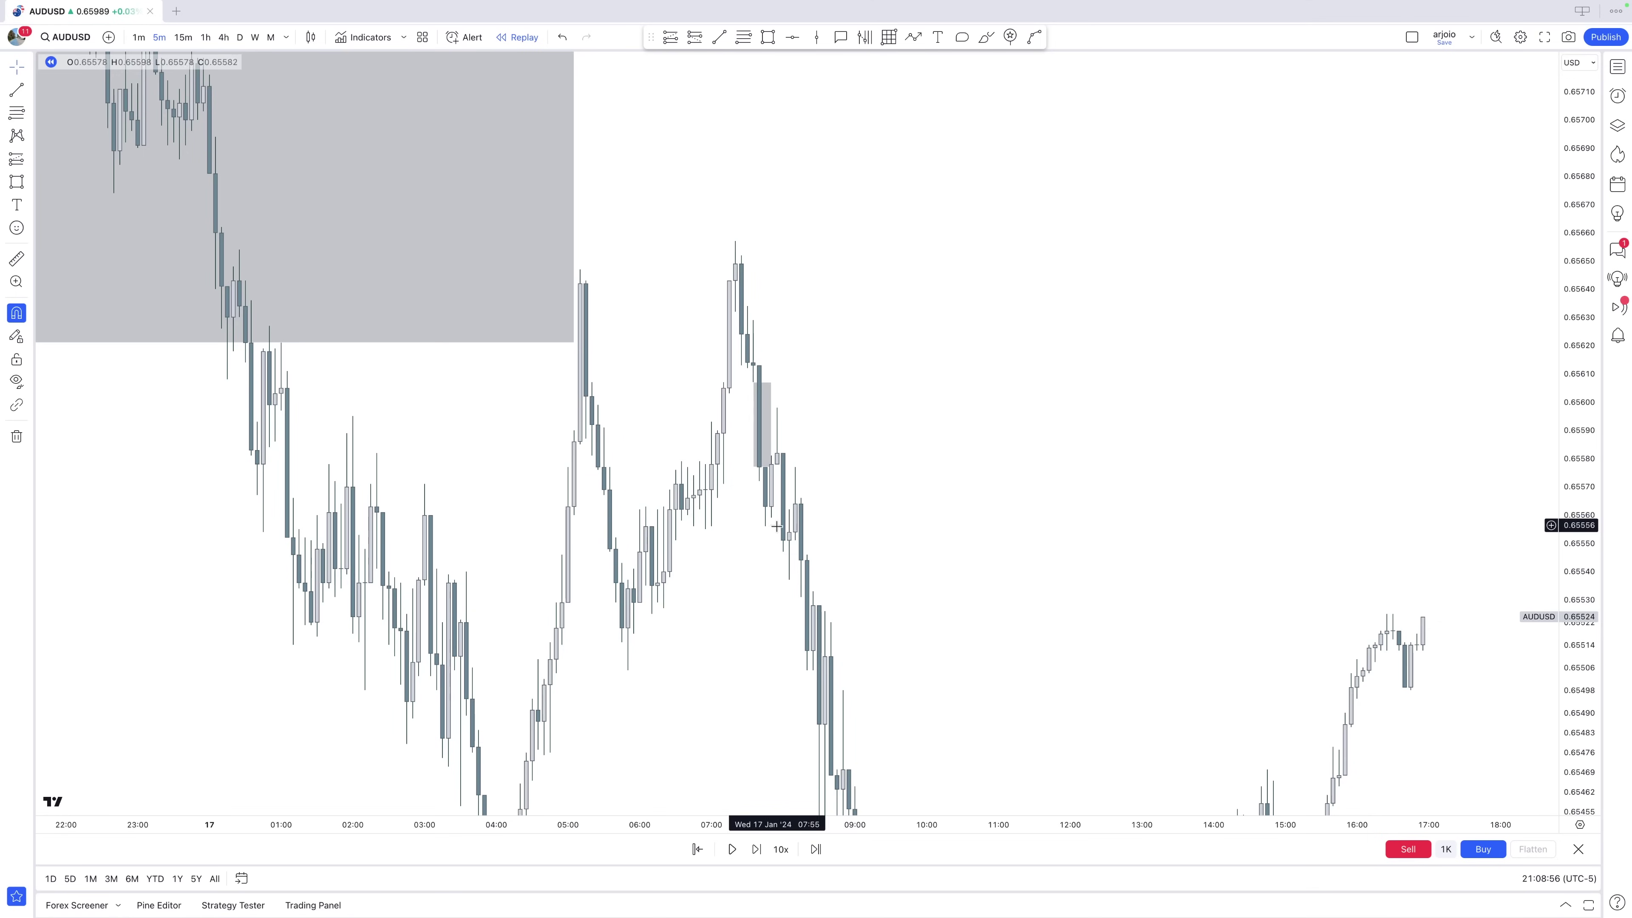
pyautogui.scroll(3, 791, 527)
pyautogui.click(725, 393)
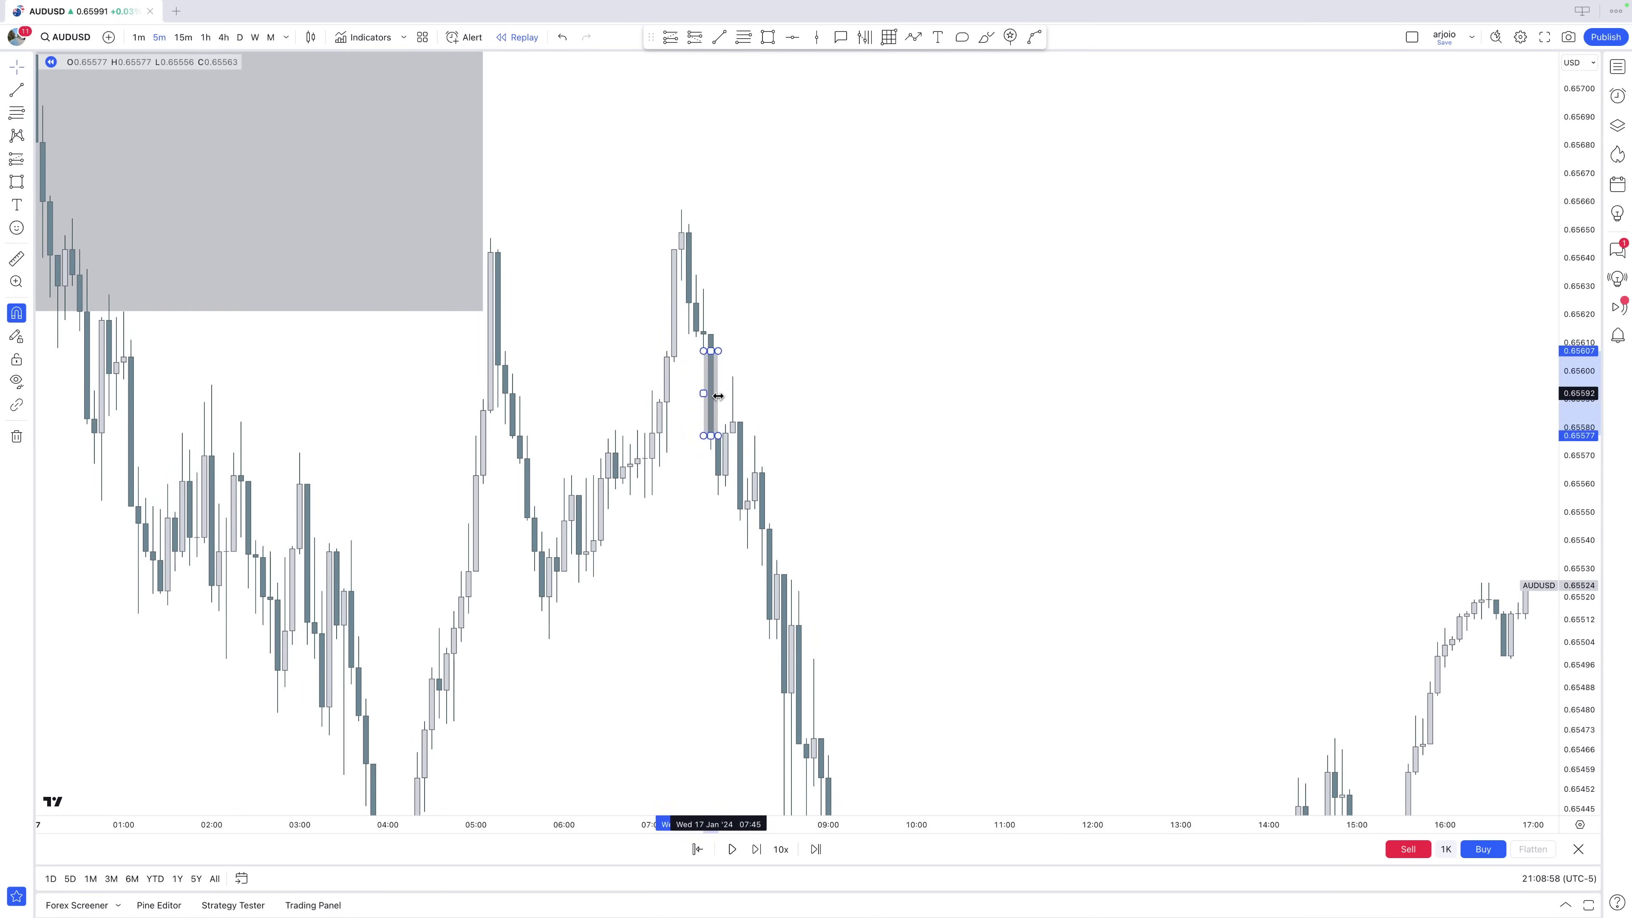
# Draw a second small rectangle from about 07:50 to 08:10 on 17 January, between about 0.65598 and 0.65563.
pyautogui.hscroll(-5, 726, 494)
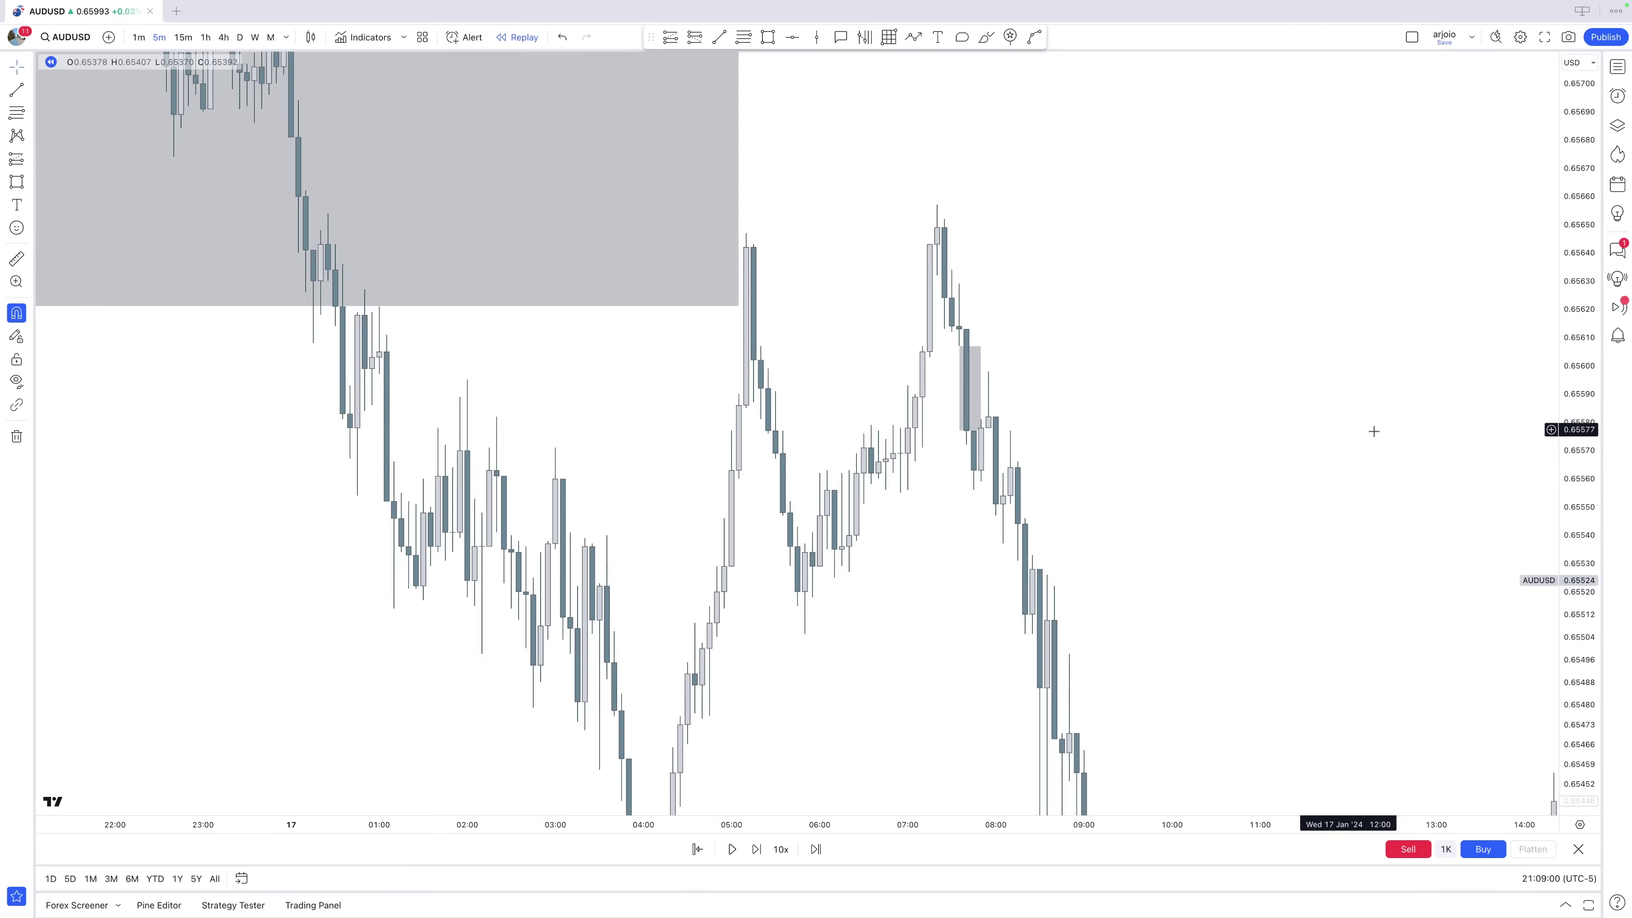
pyautogui.hscroll(3, 814, 106)
pyautogui.click(768, 37)
pyautogui.click(792, 468)
pyautogui.click(796, 311)
pyautogui.moveTo(799, 392); pyautogui.dragTo(821, 392)
pyautogui.click(885, 416)
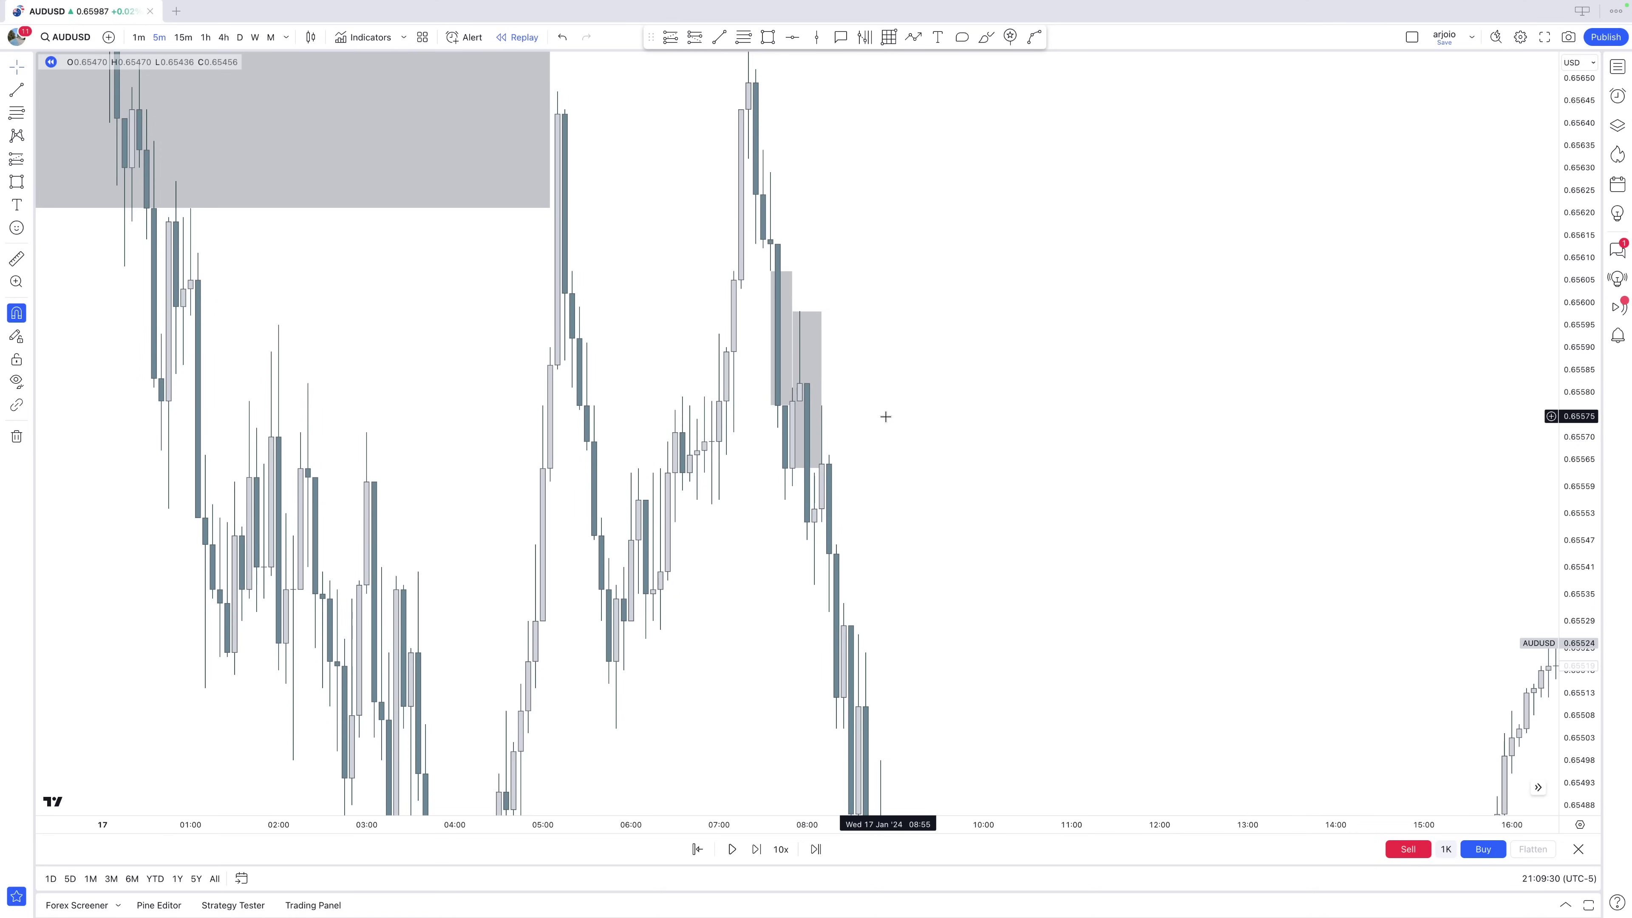
# Examine the two small gap rectangles on the 15-minute interval and return to the 5-minute interval.
pyautogui.scroll(1, 878, 423)
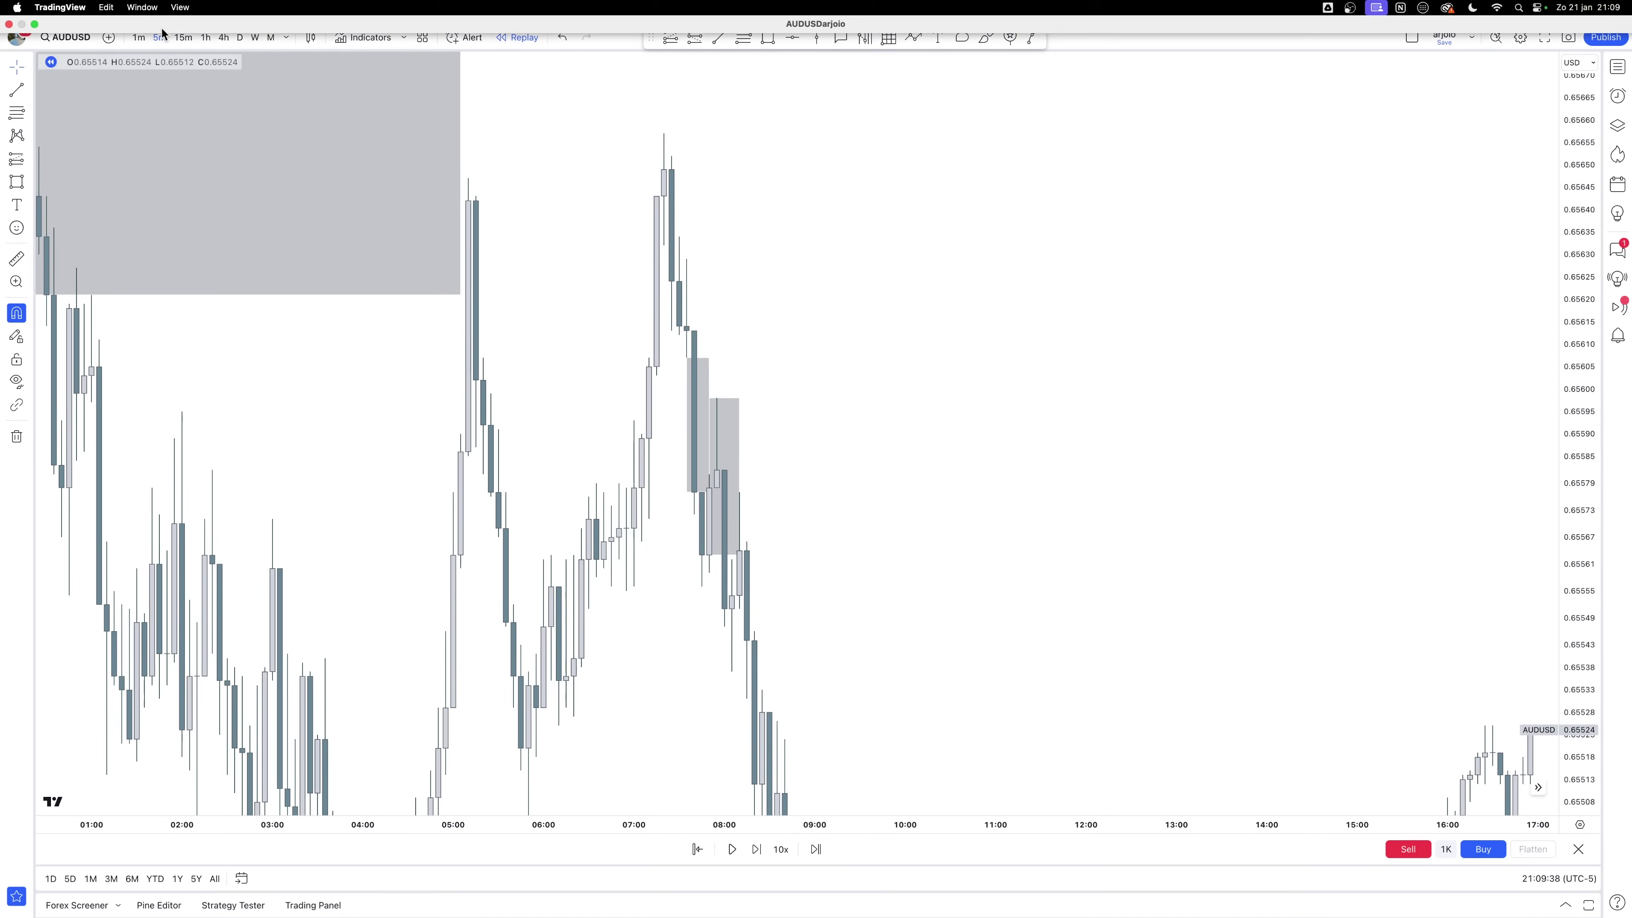
pyautogui.click(183, 40)
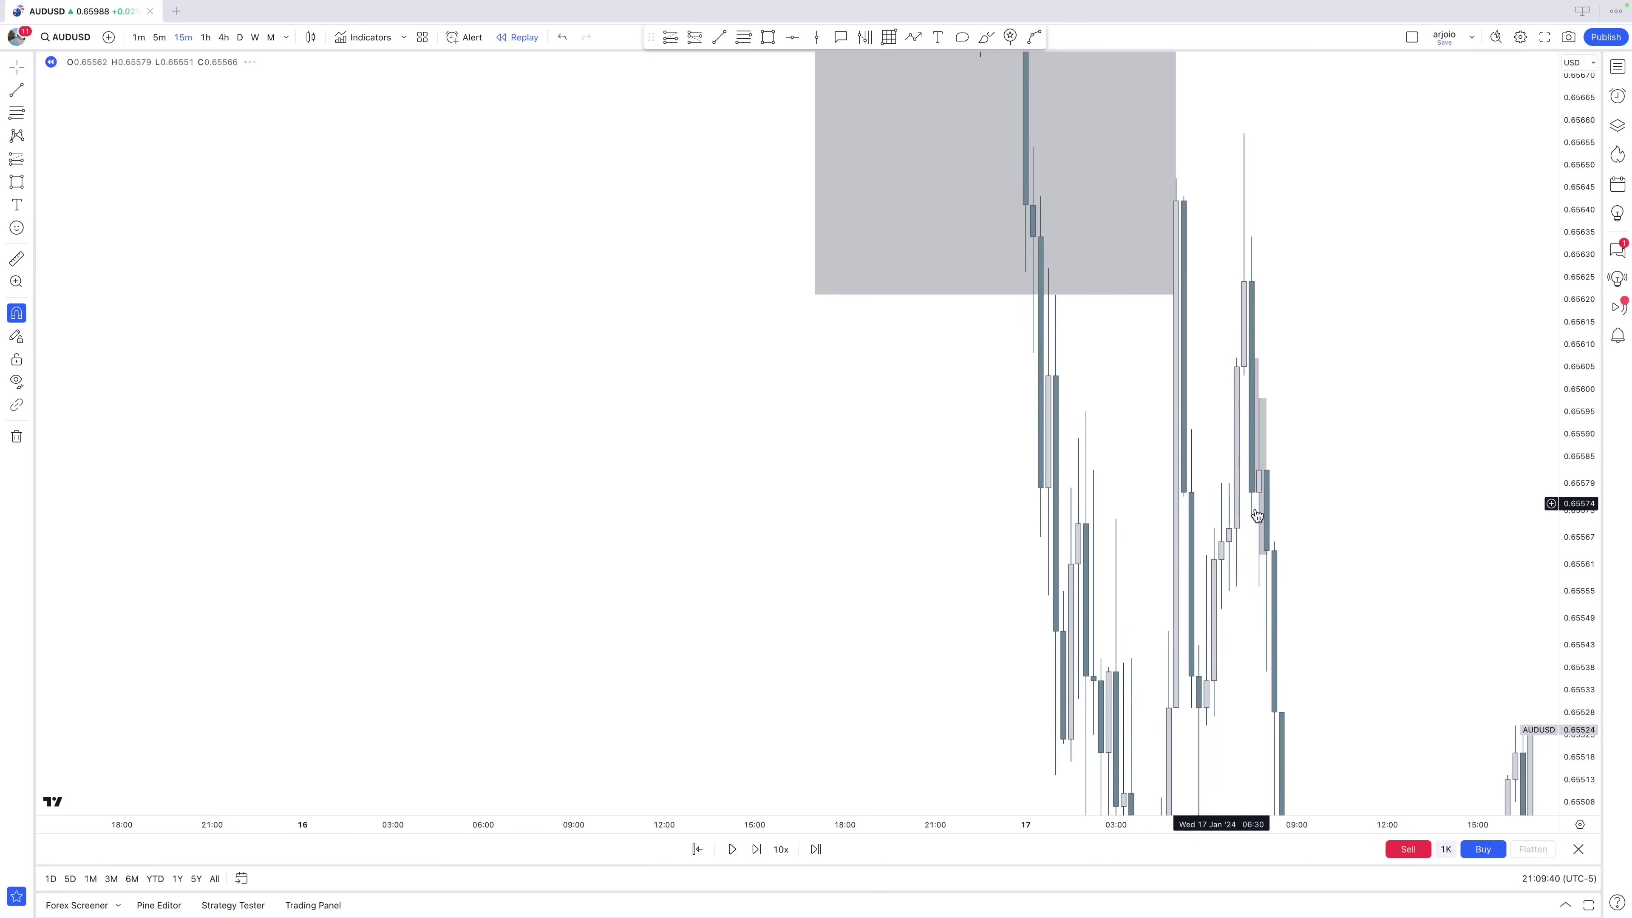
pyautogui.moveTo(1391, 512); pyautogui.dragTo(857, 379)
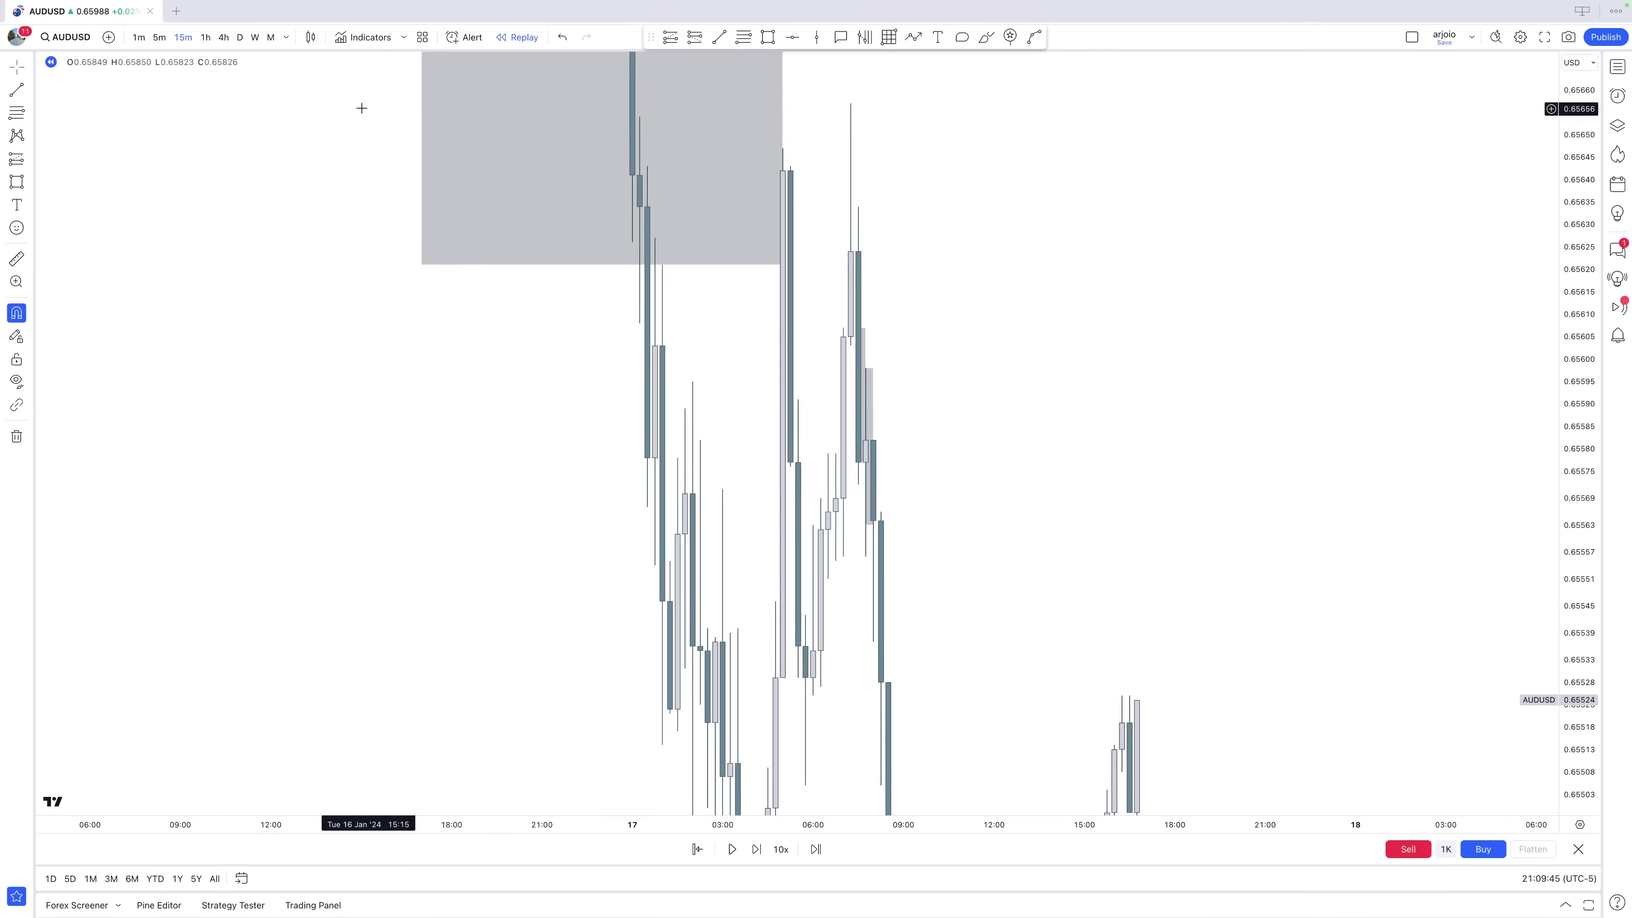
pyautogui.click(158, 40)
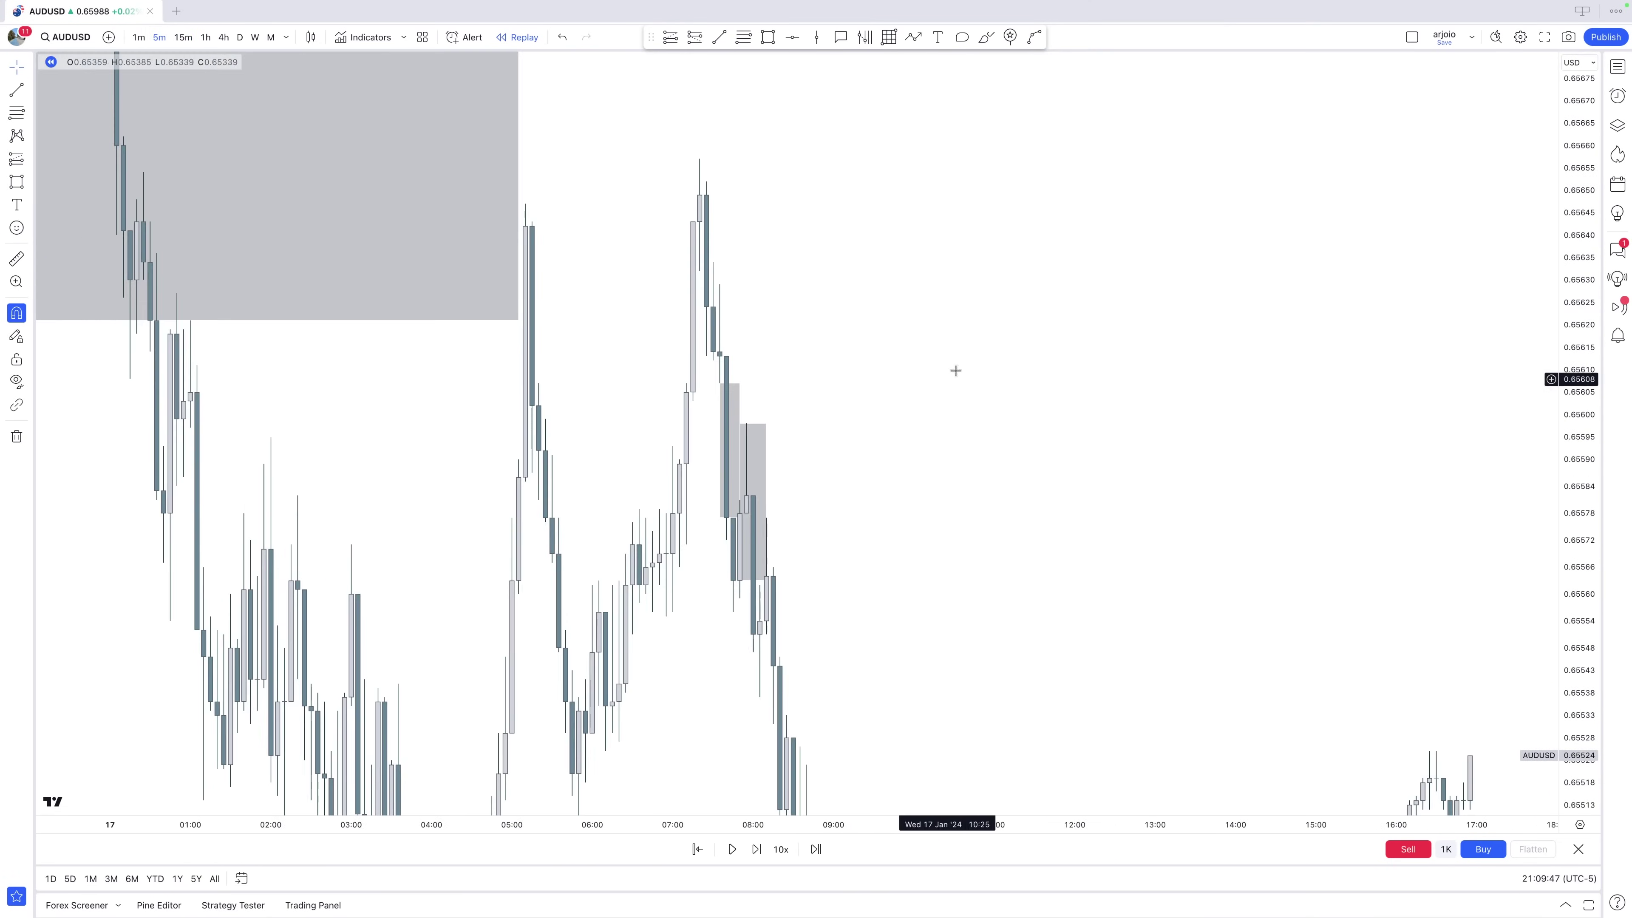
# Place a short position at 0.65563 from 07:50 on 17 January and set its stop to 0.65642 on the 15-minute interval.
pyautogui.click(739, 581)
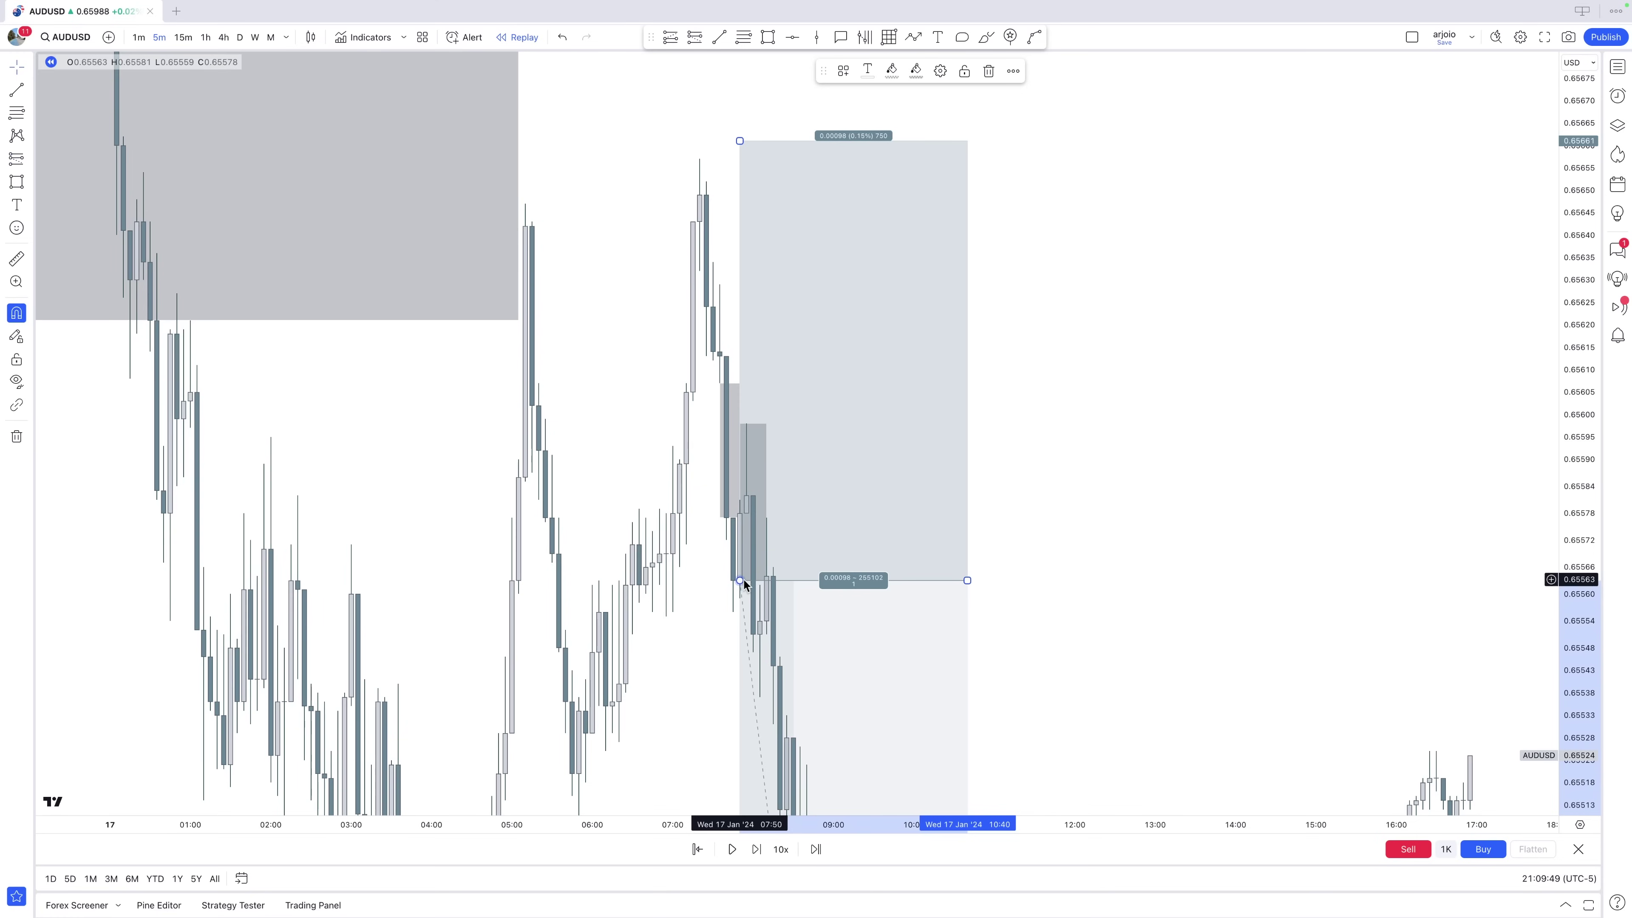
pyautogui.moveTo(739, 141); pyautogui.dragTo(739, 194)
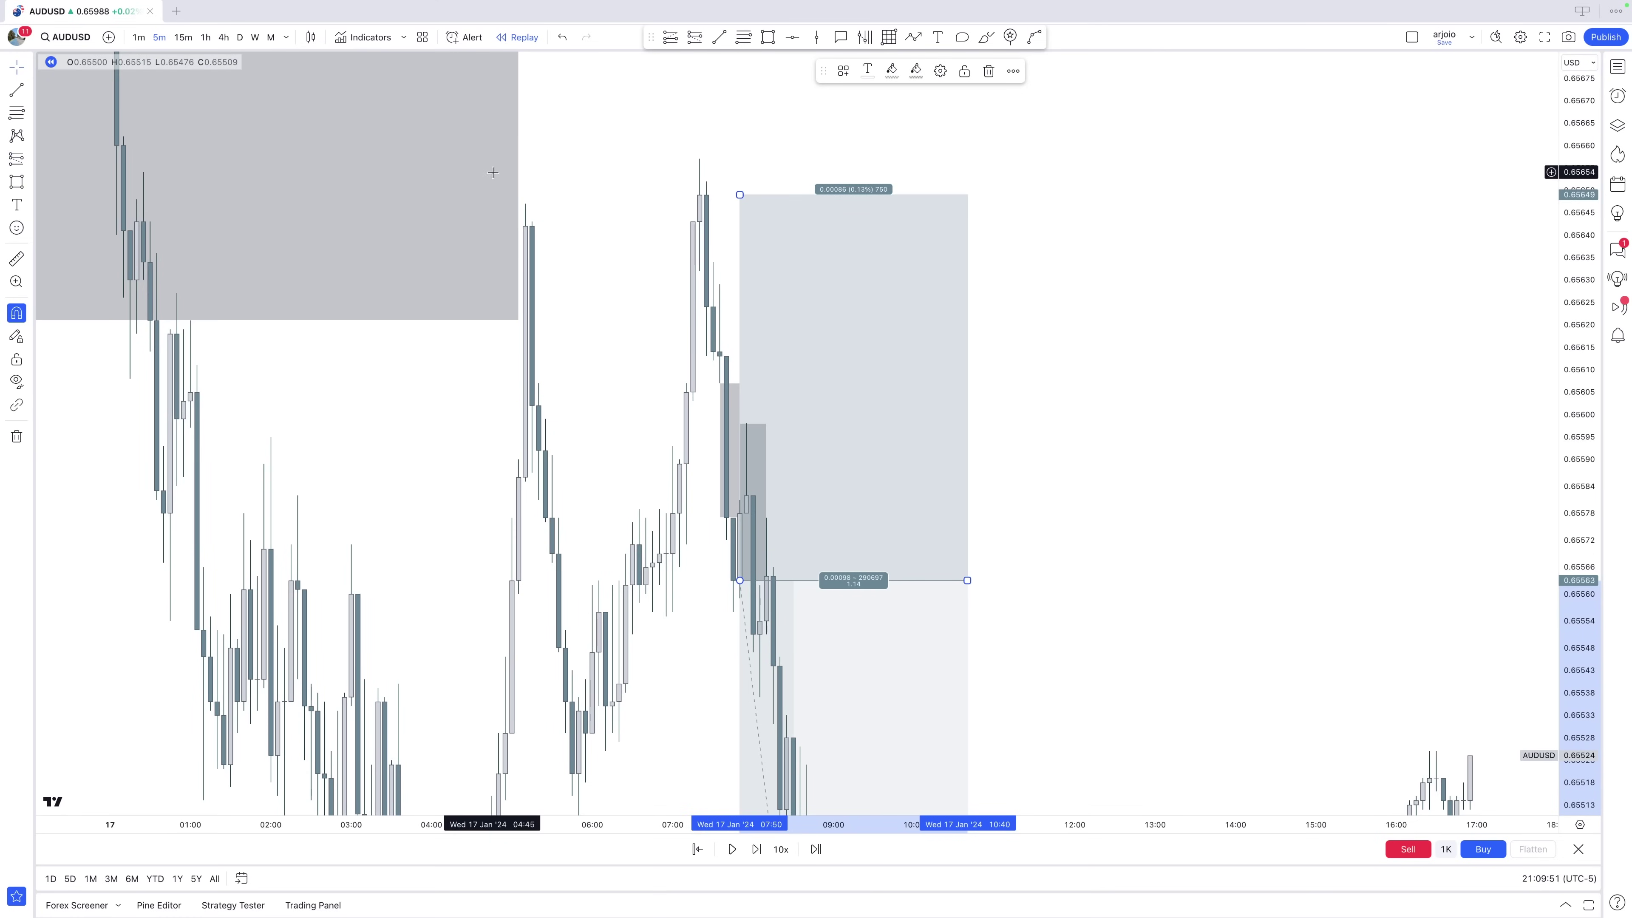
pyautogui.click(184, 38)
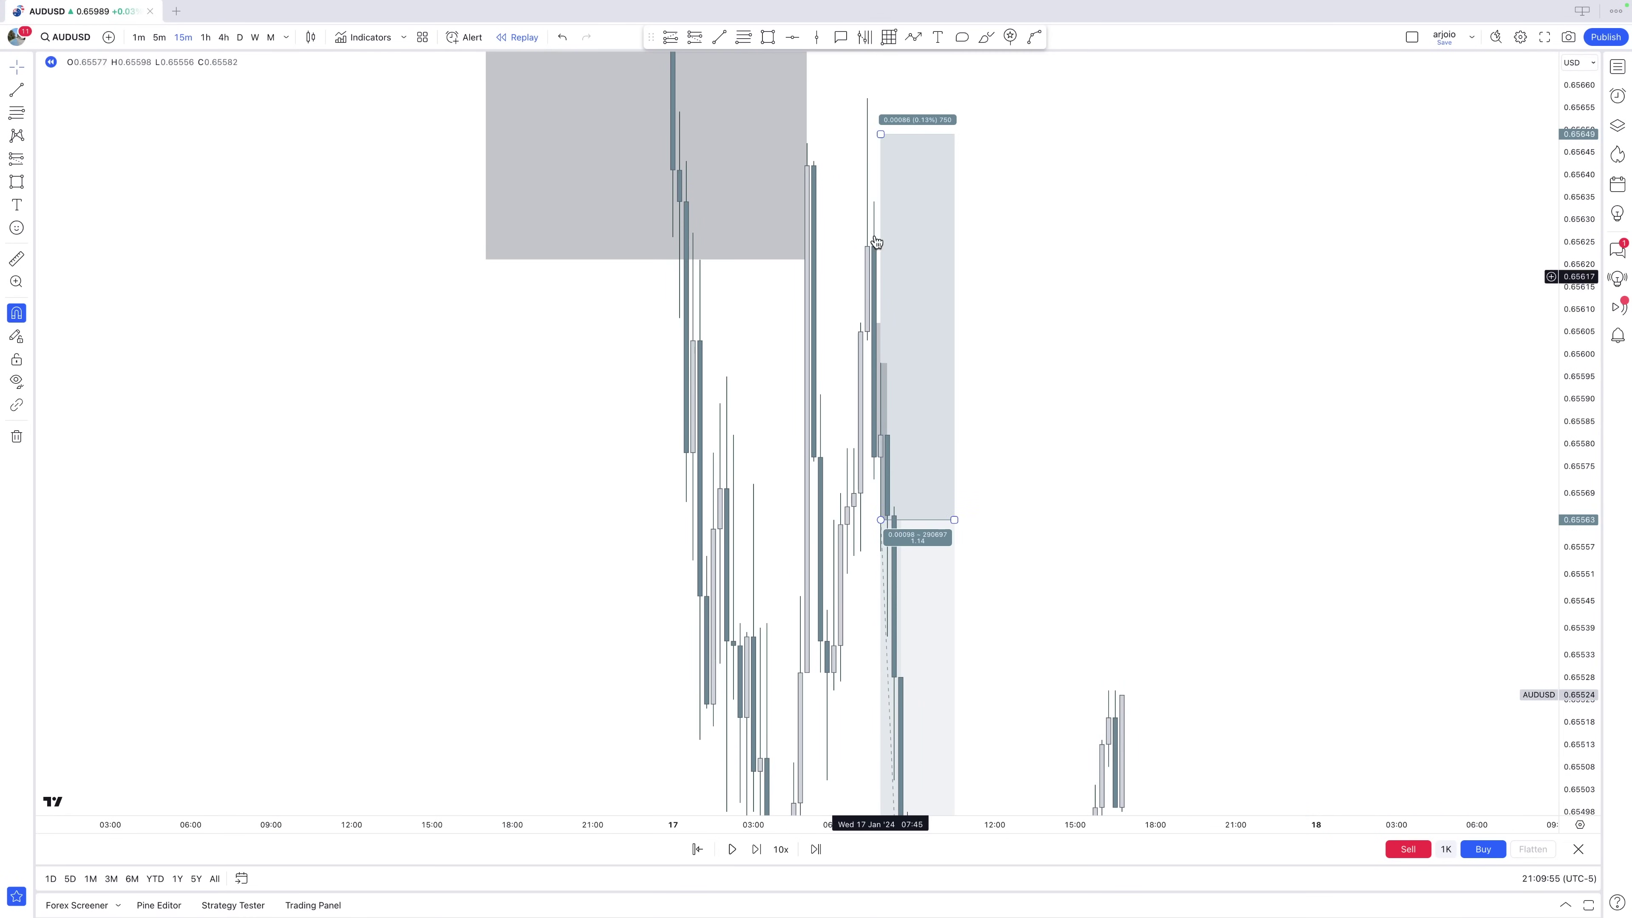
pyautogui.moveTo(879, 134)
pyautogui.mouseDown()
pyautogui.moveTo(880, 371)
pyautogui.moveTo(881, 165)
pyautogui.mouseUp()
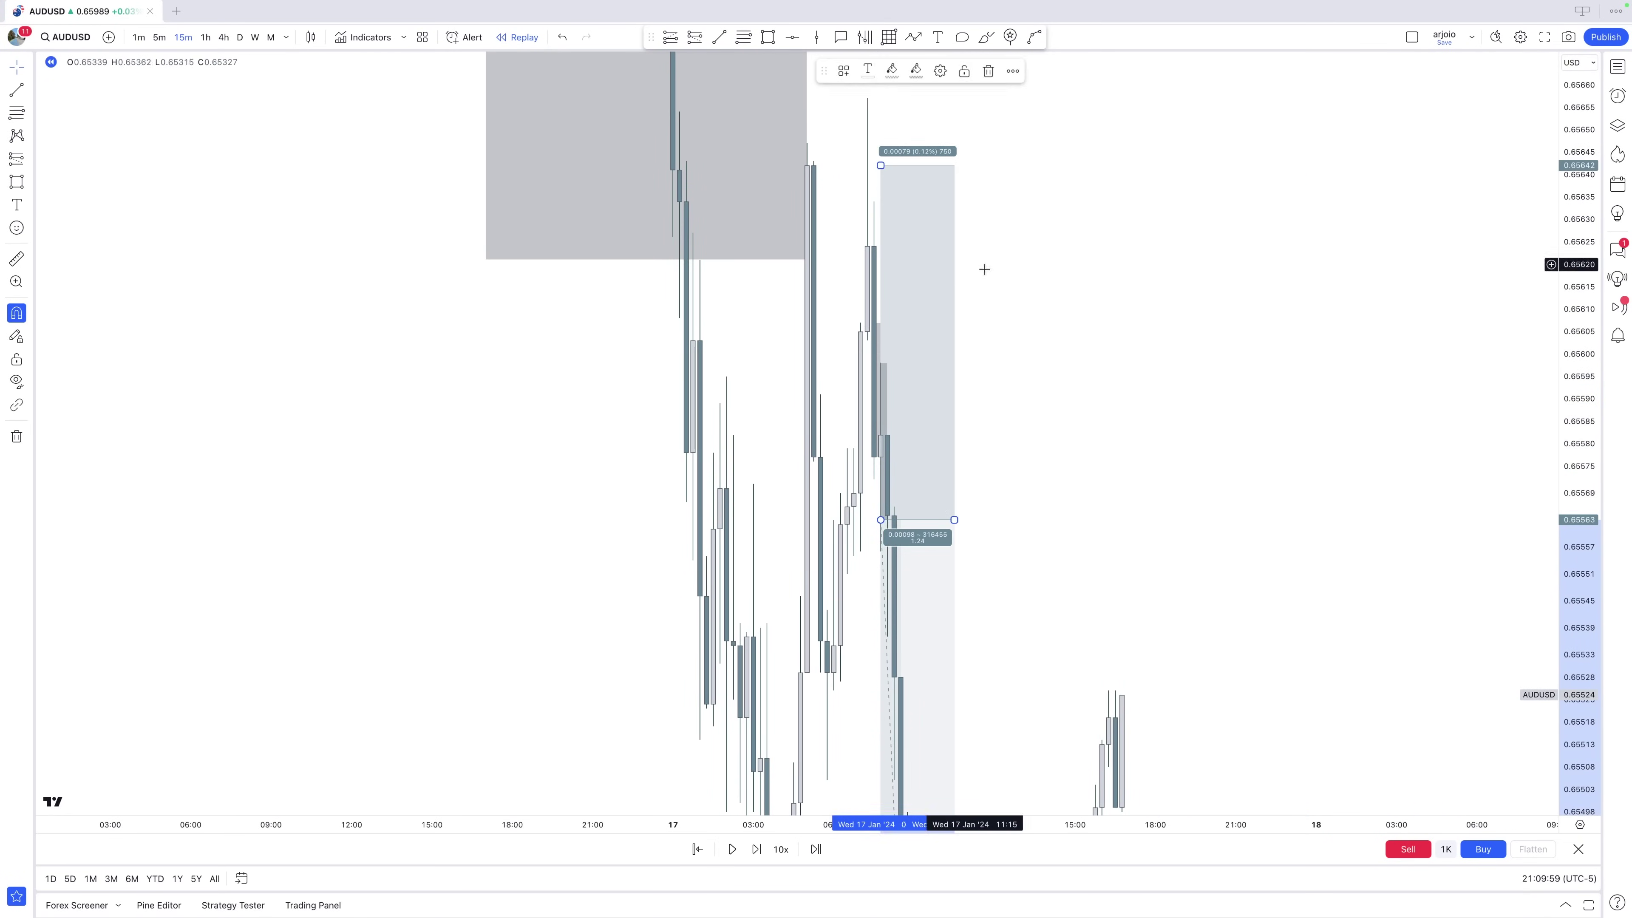
pyautogui.click(1486, 350)
# Set the short position's target to 0.65405.
pyautogui.moveTo(1568, 266); pyautogui.dragTo(1569, 386)
pyautogui.moveTo(1376, 642); pyautogui.dragTo(1169, 430)
pyautogui.moveTo(672, 478); pyautogui.dragTo(633, 642)
pyautogui.click(634, 642)
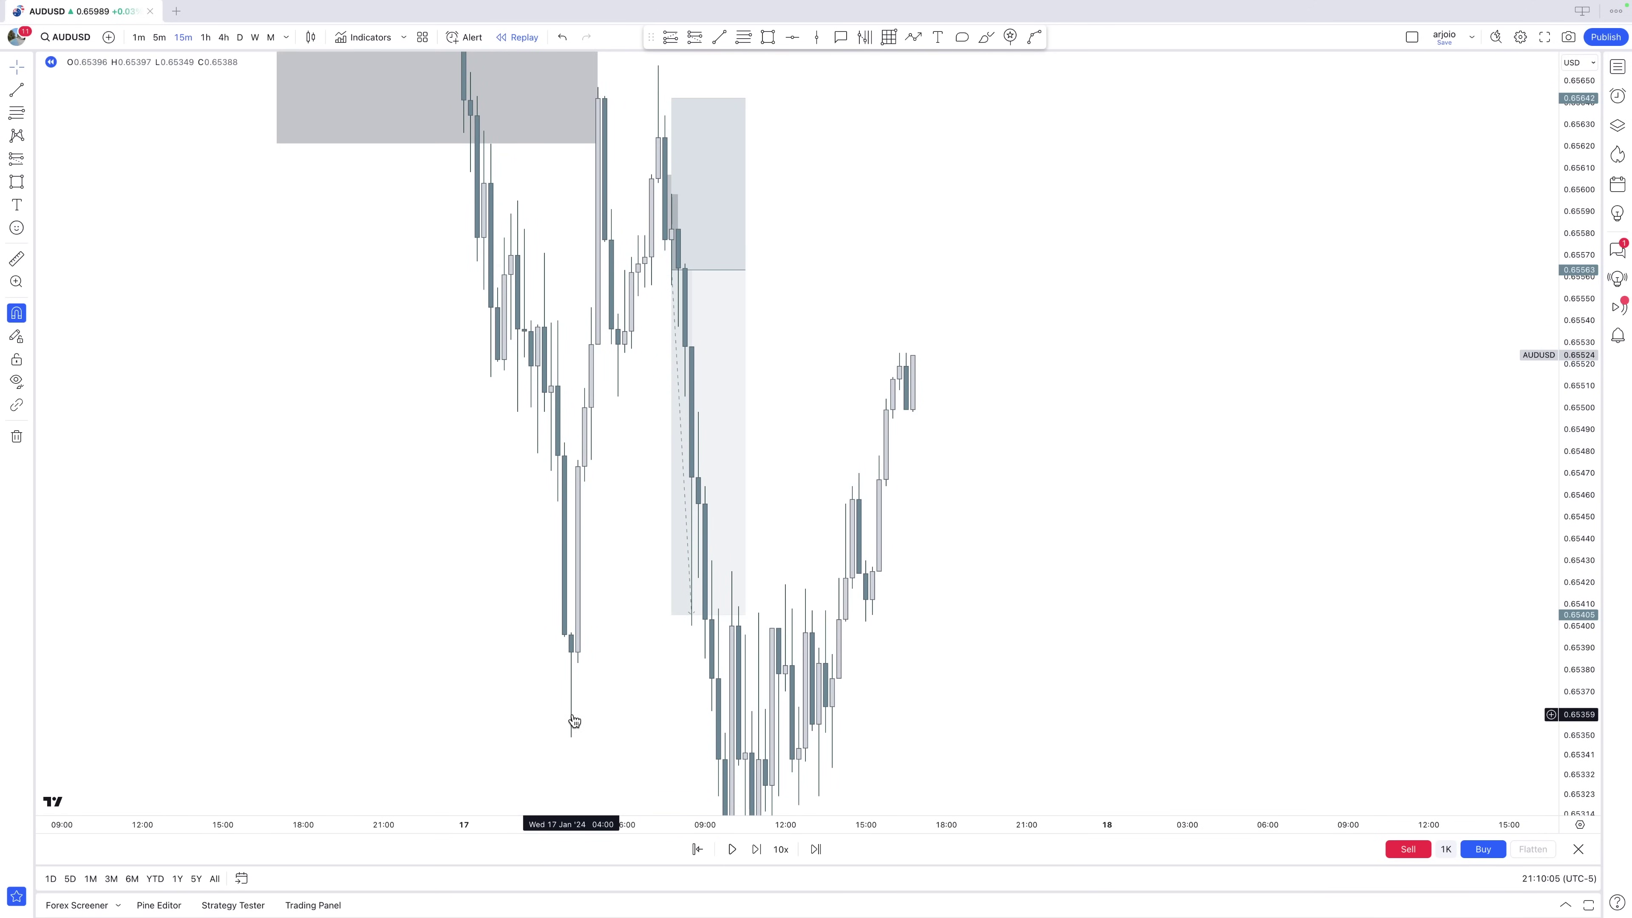
pyautogui.moveTo(1085, 572); pyautogui.dragTo(1147, 492)
pyautogui.moveTo(1565, 315); pyautogui.dragTo(1300, 667)
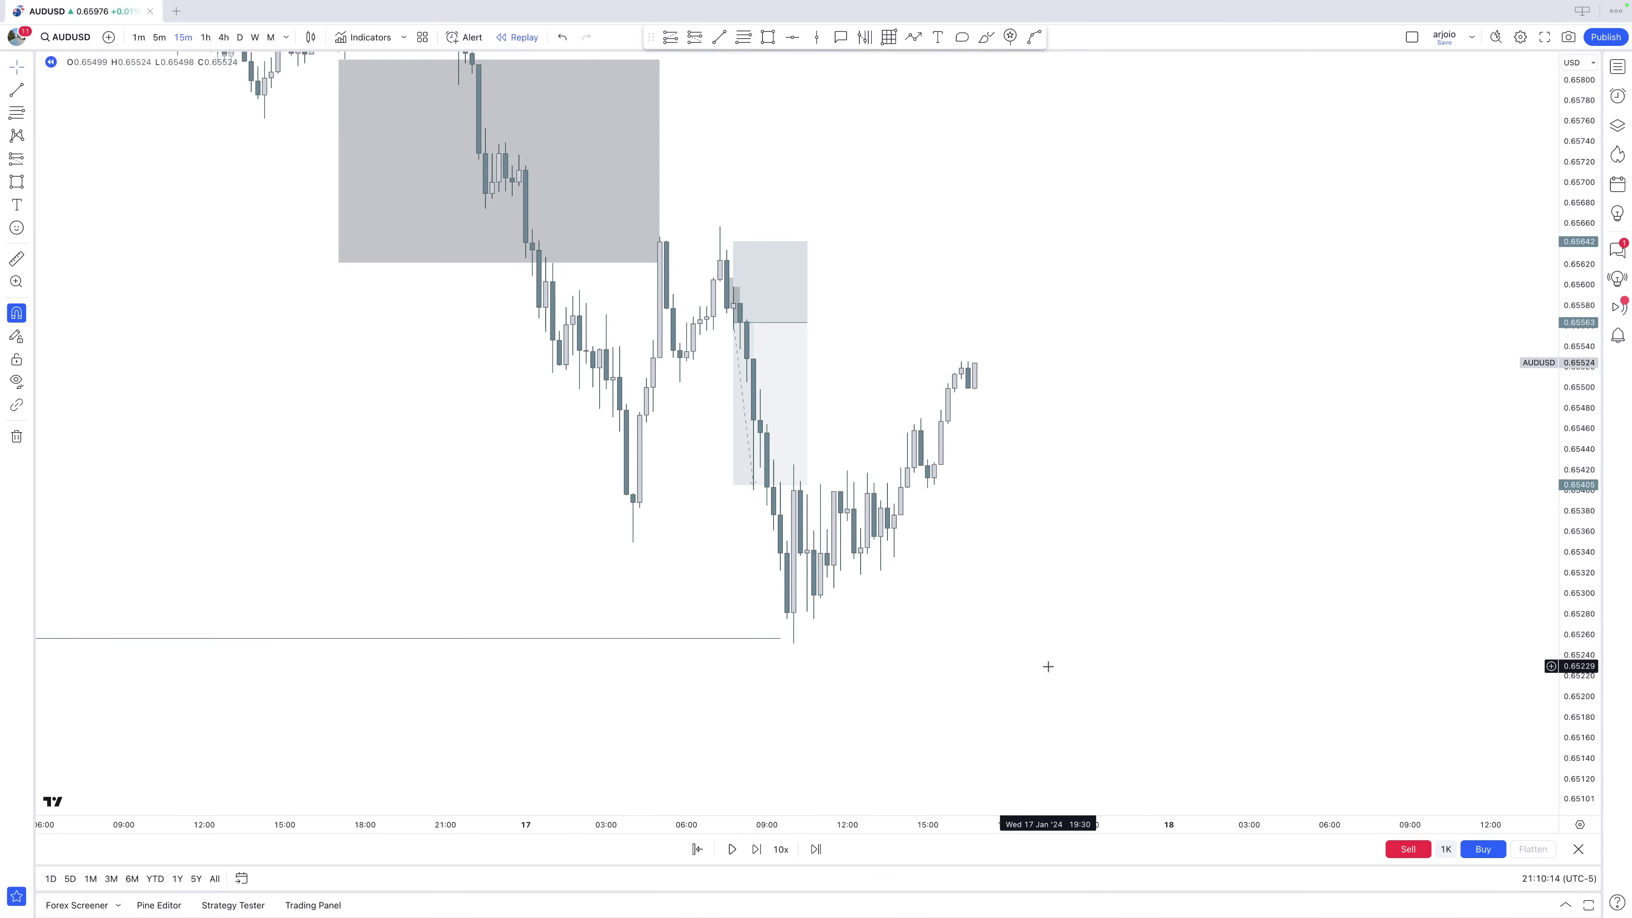
pyautogui.scroll(-2, 1047, 667)
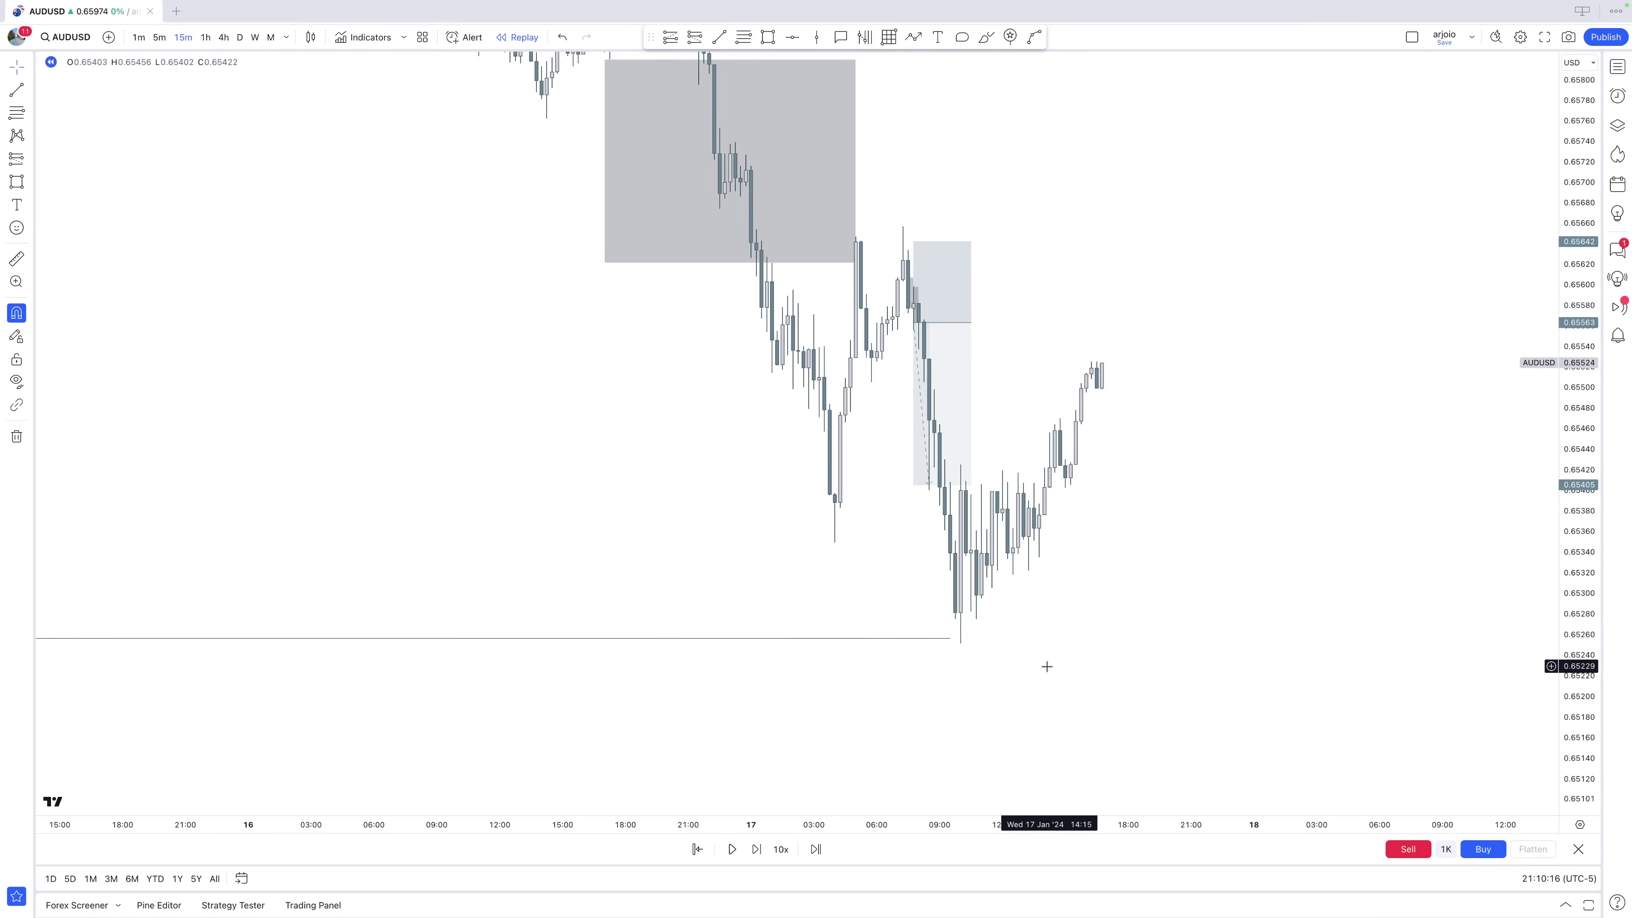